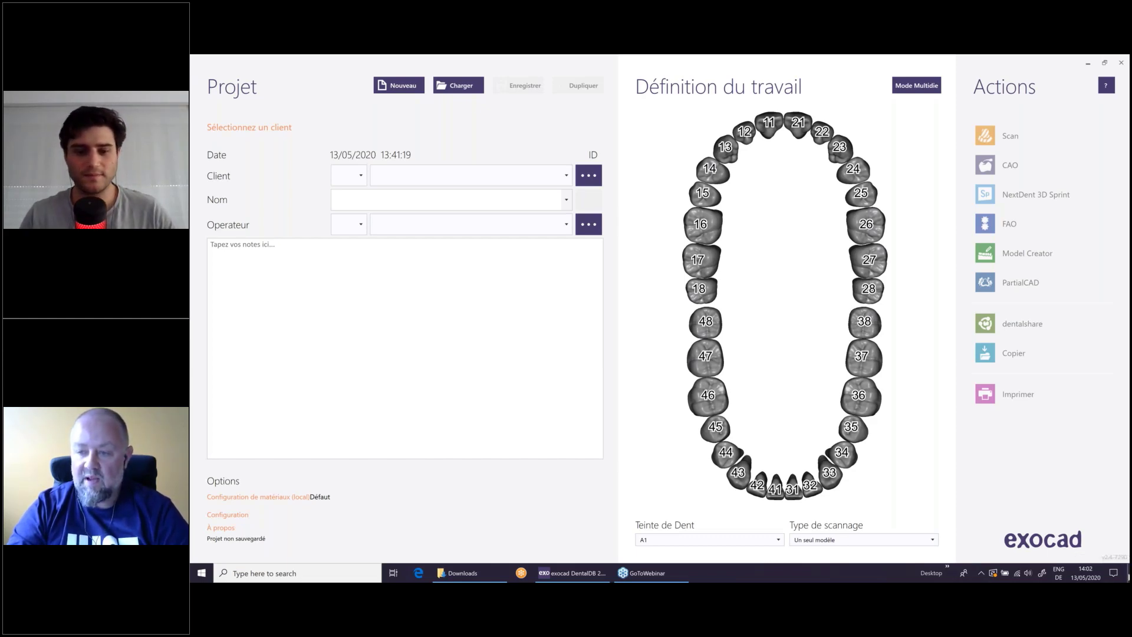
pyautogui.click(1128, 577)
pyautogui.click(570, 577)
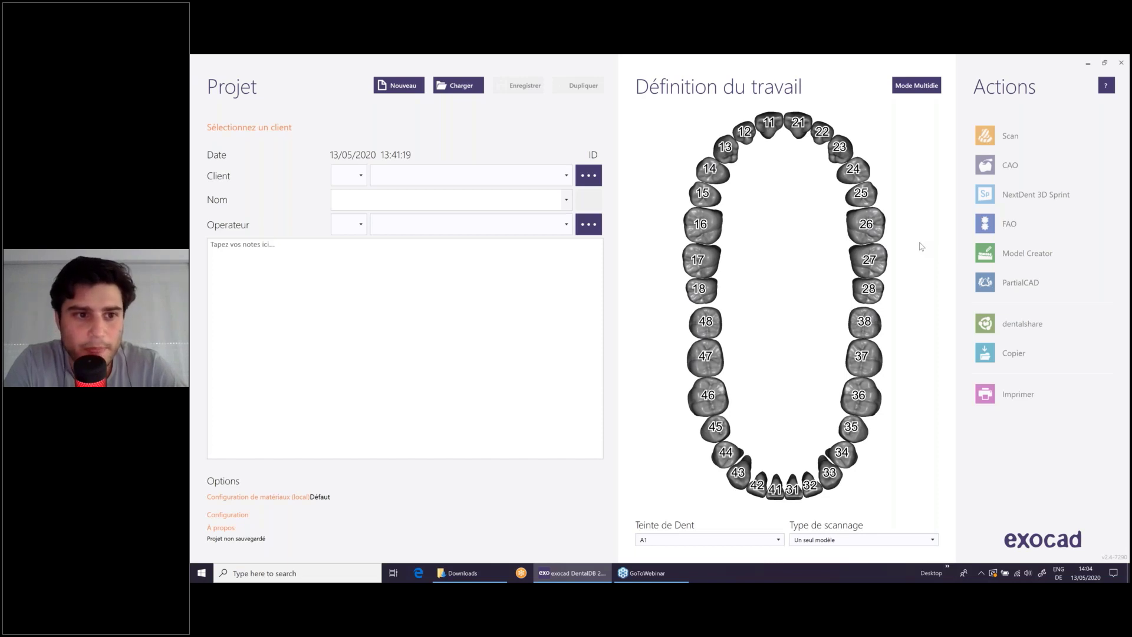
# - Assign the second client in the client list to the new project
pyautogui.click(354, 186)
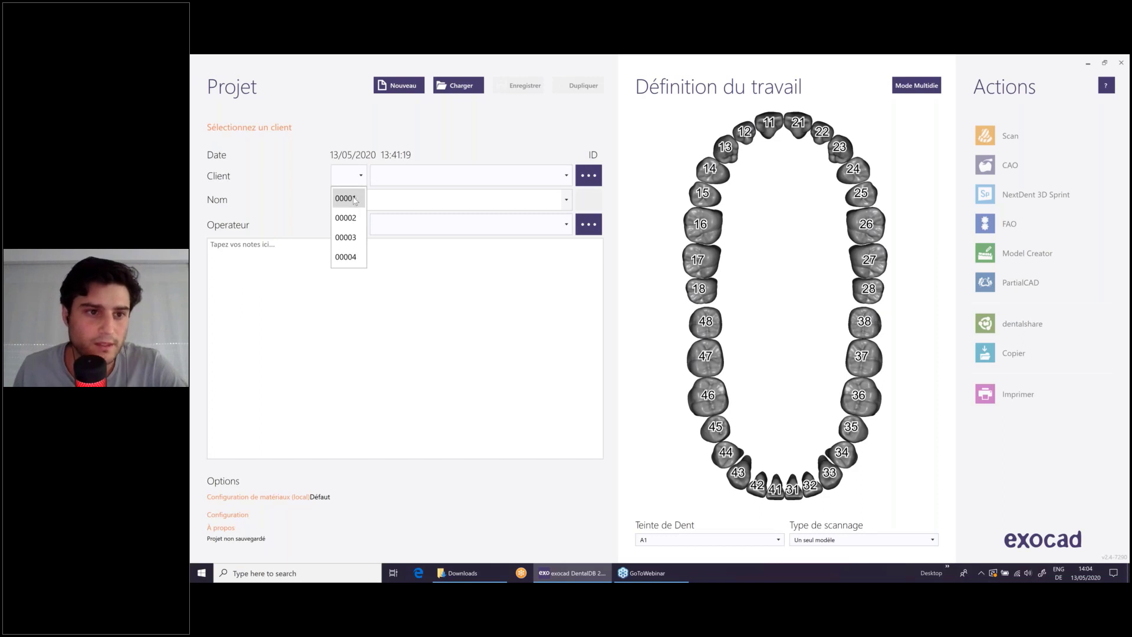
pyautogui.click(354, 199)
pyautogui.click(361, 176)
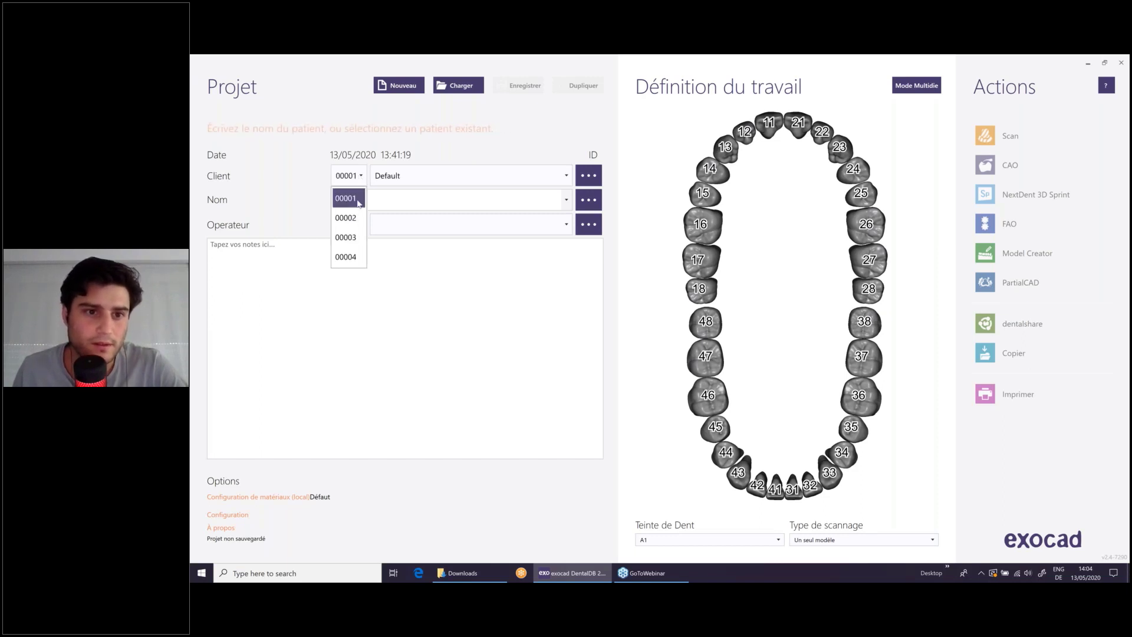
pyautogui.click(354, 217)
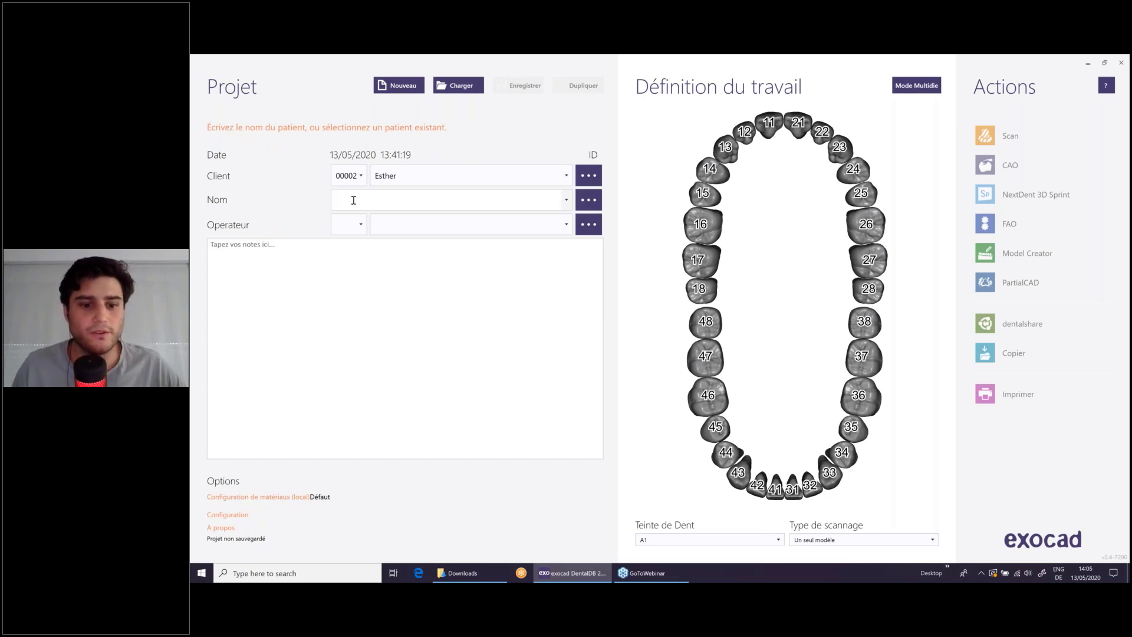
# - Enter the patient's first name and assign the first listed operator to the project
pyautogui.click(353, 200)
pyautogui.write('Michaek')
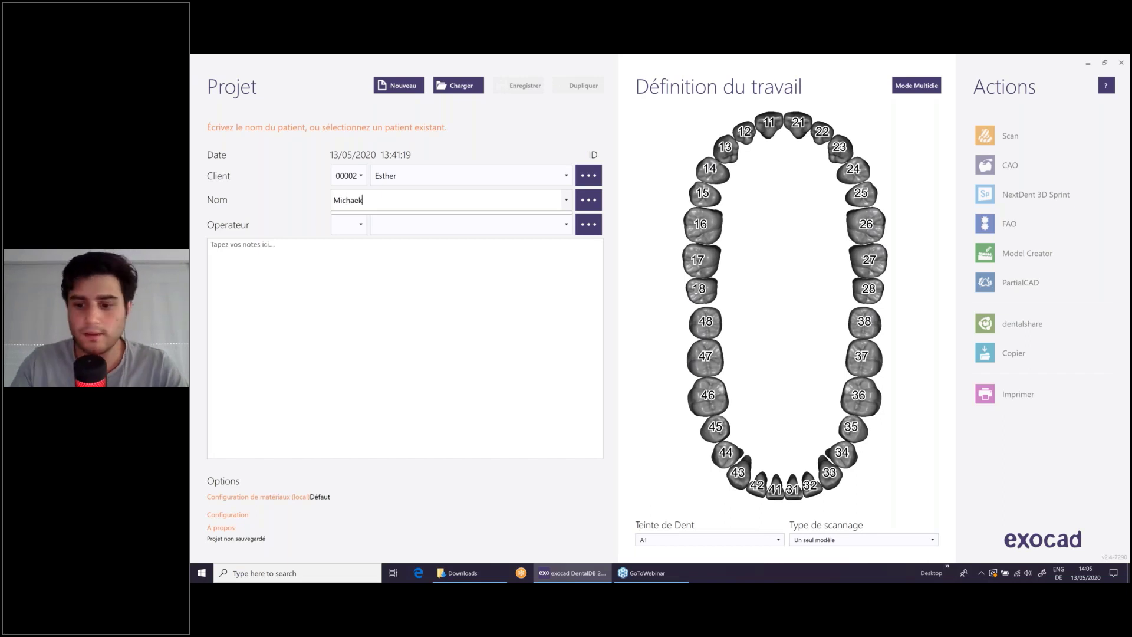
pyautogui.press('BackSpace')
pyautogui.write('l')
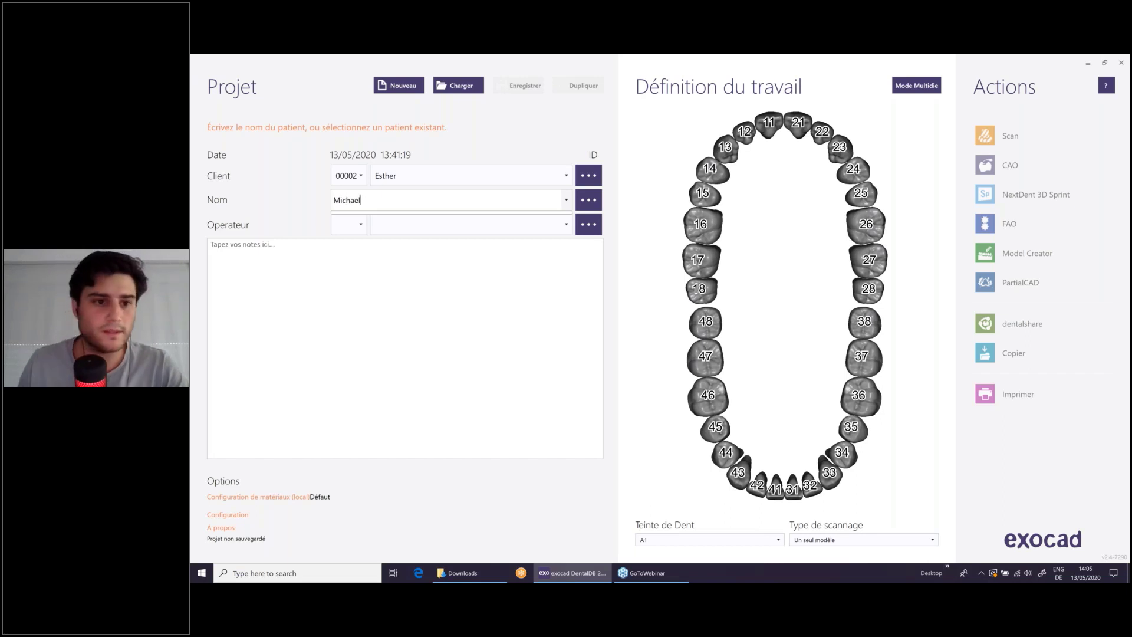
pyautogui.click(360, 228)
pyautogui.click(356, 247)
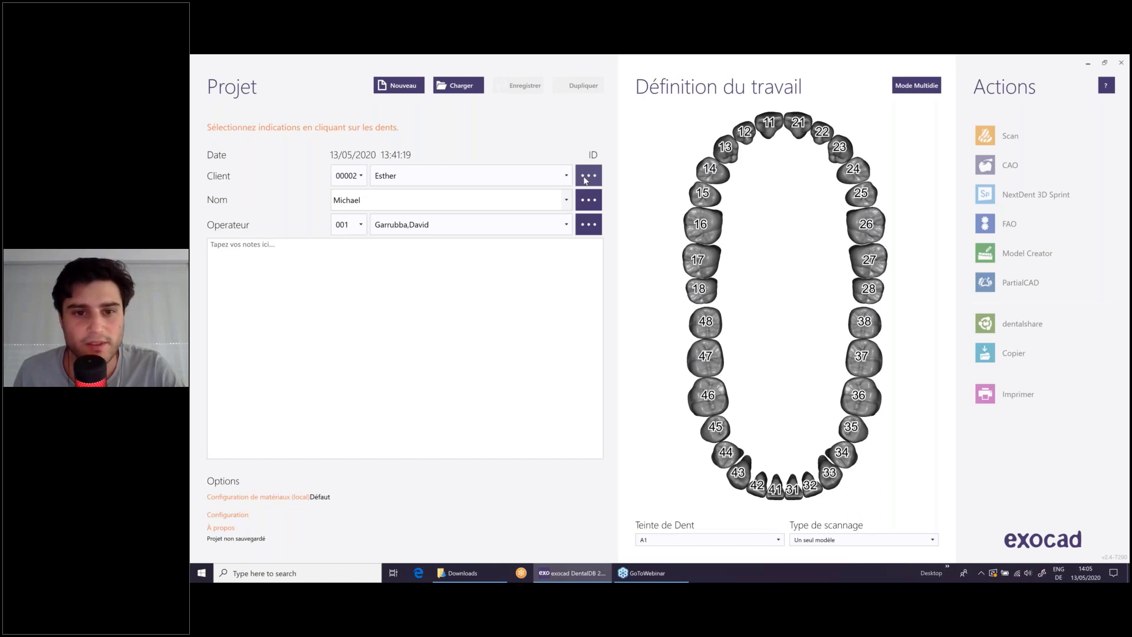
# - Look at the selected client's detail record, return to the project and place the cursor in the empty notes field
pyautogui.click(585, 180)
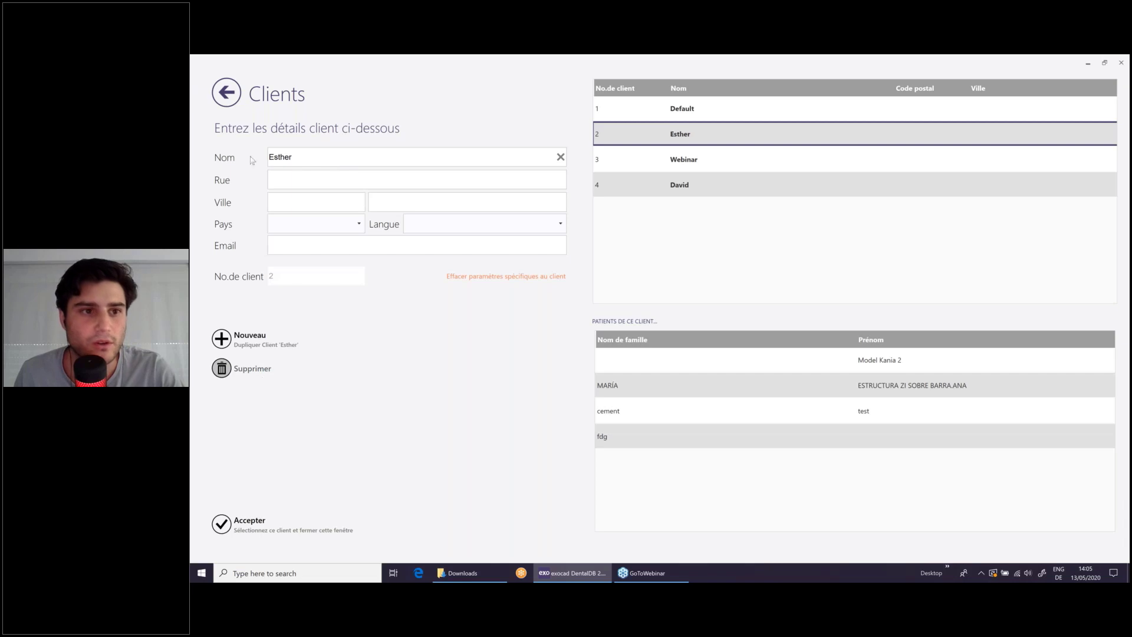
pyautogui.click(227, 95)
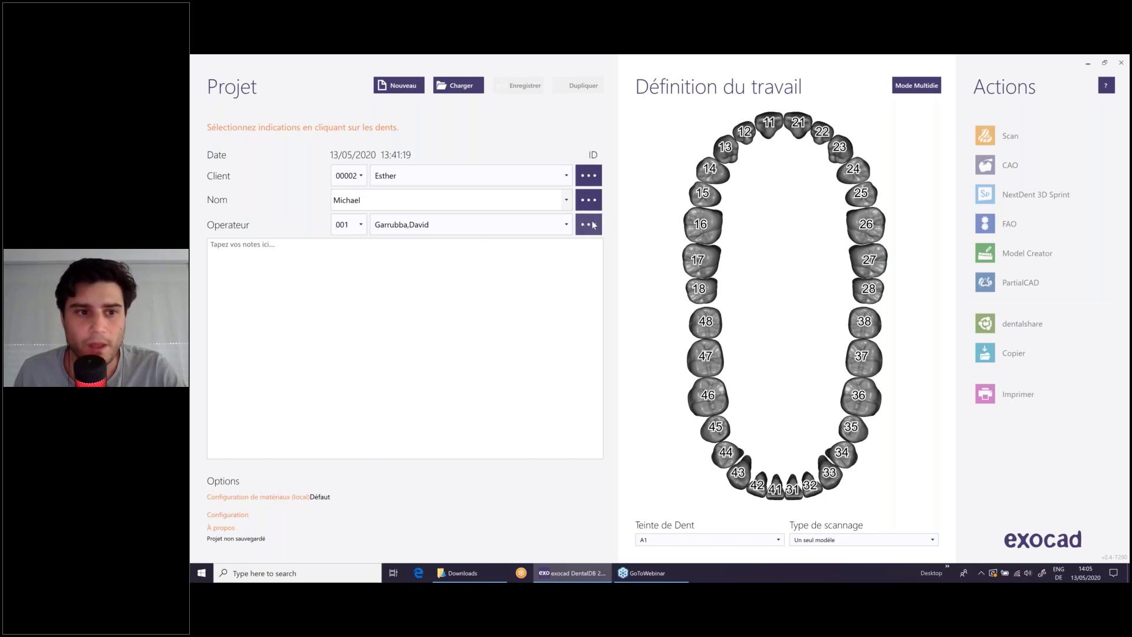
pyautogui.click(380, 260)
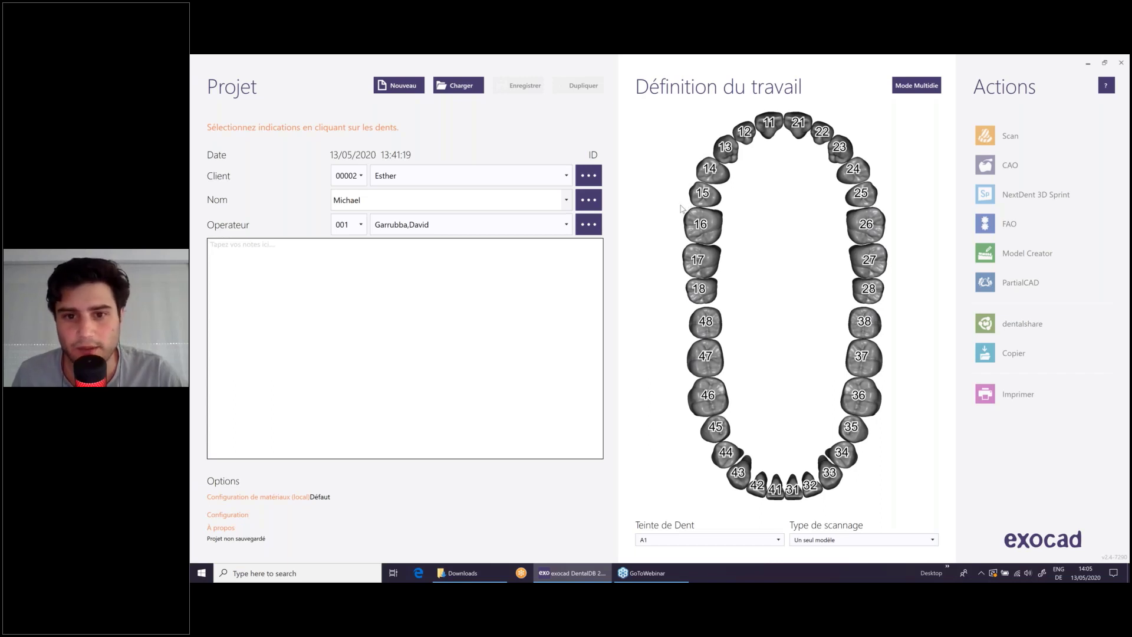
# - Define tooth 16 as a Chape réduite in Metal NP, accepting the default options and parameters
pyautogui.click(695, 227)
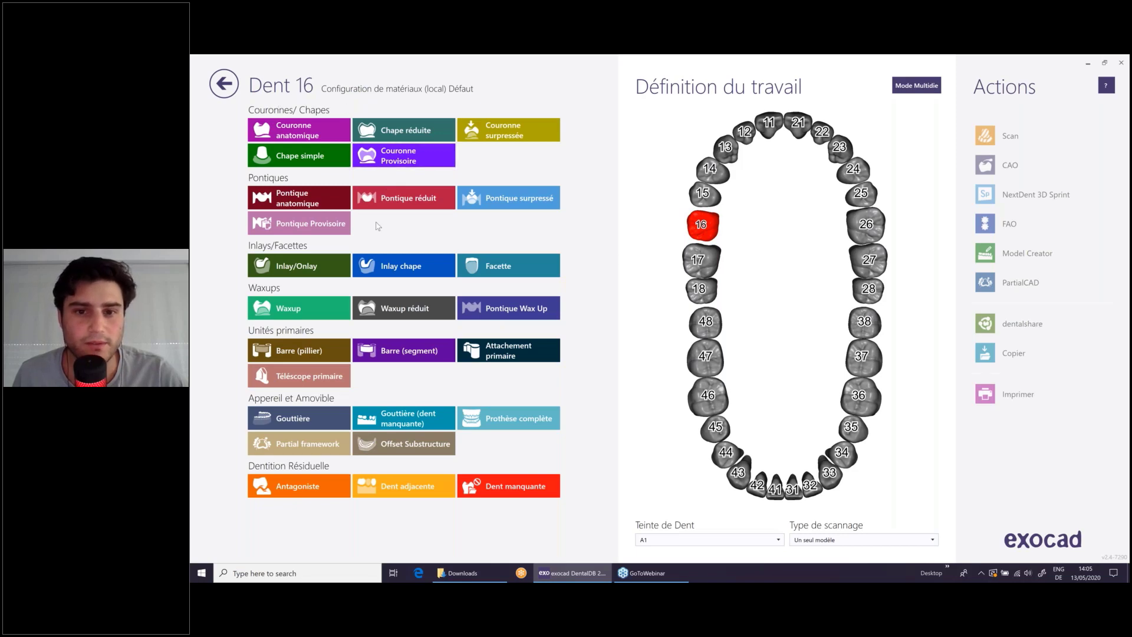
pyautogui.click(382, 135)
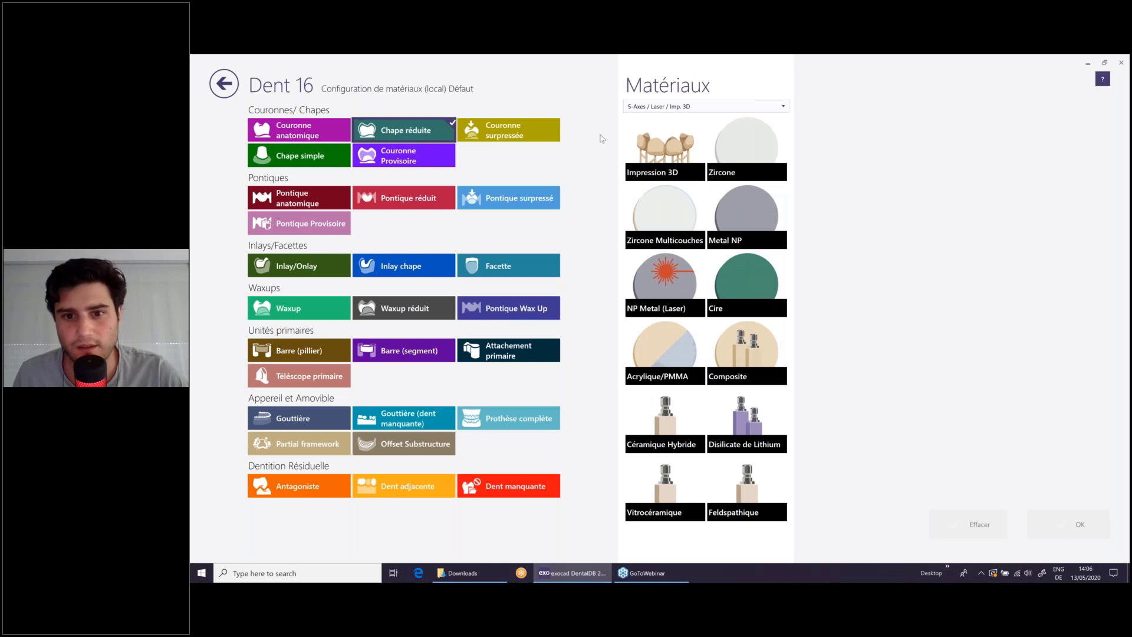
pyautogui.click(736, 210)
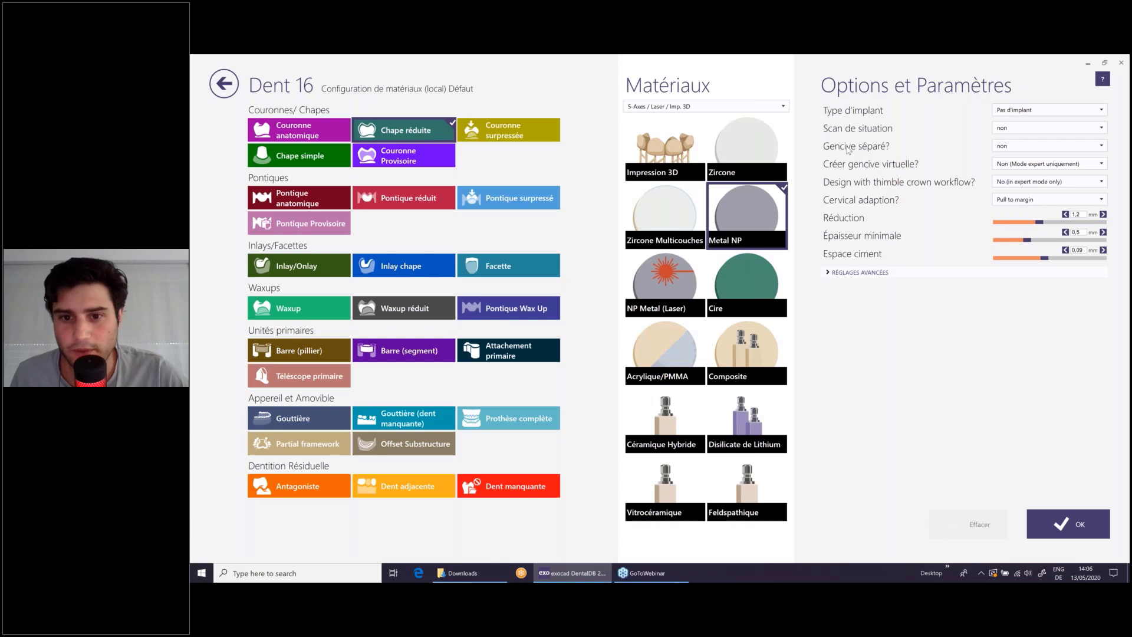
pyautogui.click(1066, 523)
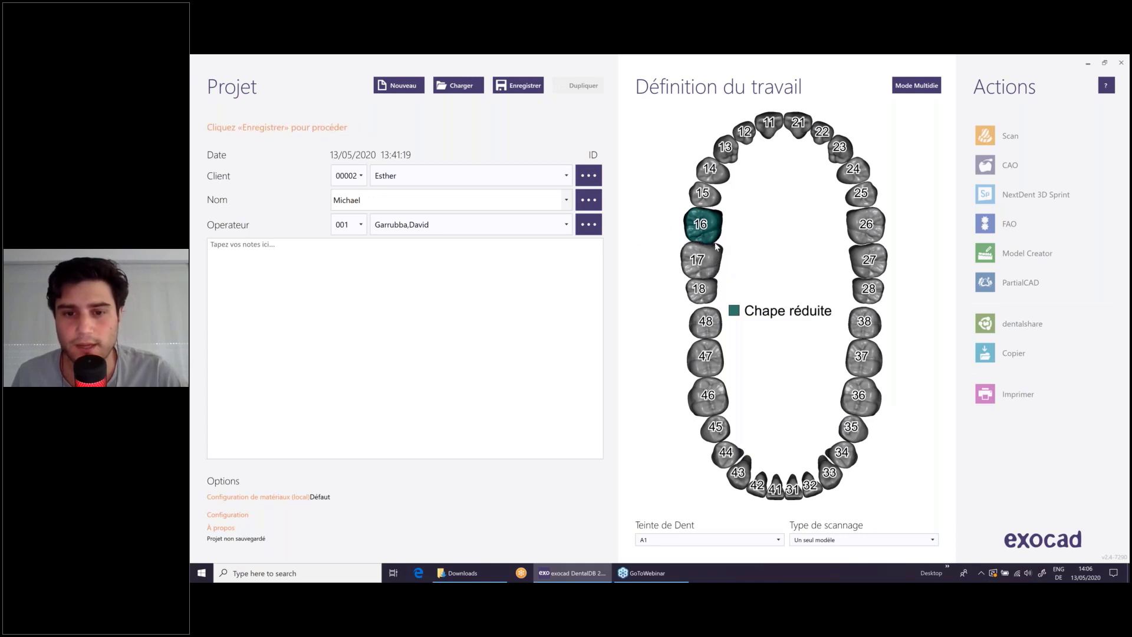
pyautogui.moveTo(710, 241)
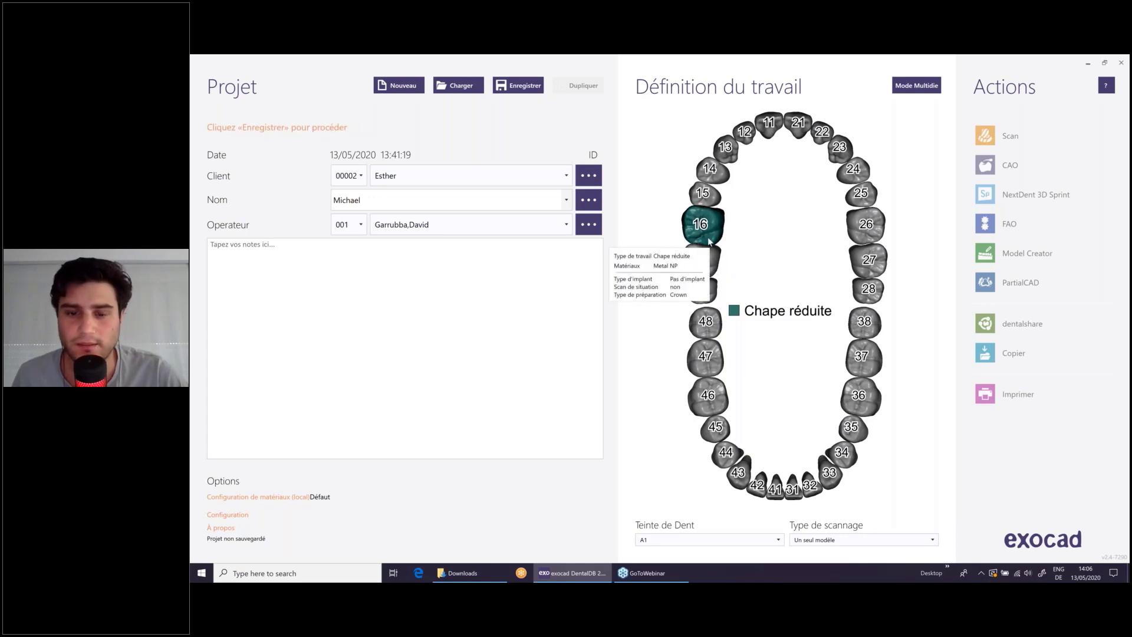
# - Copy the Chape réduite definition from tooth 16 to tooth 15 directly on the tooth chart
pyautogui.click(701, 198)
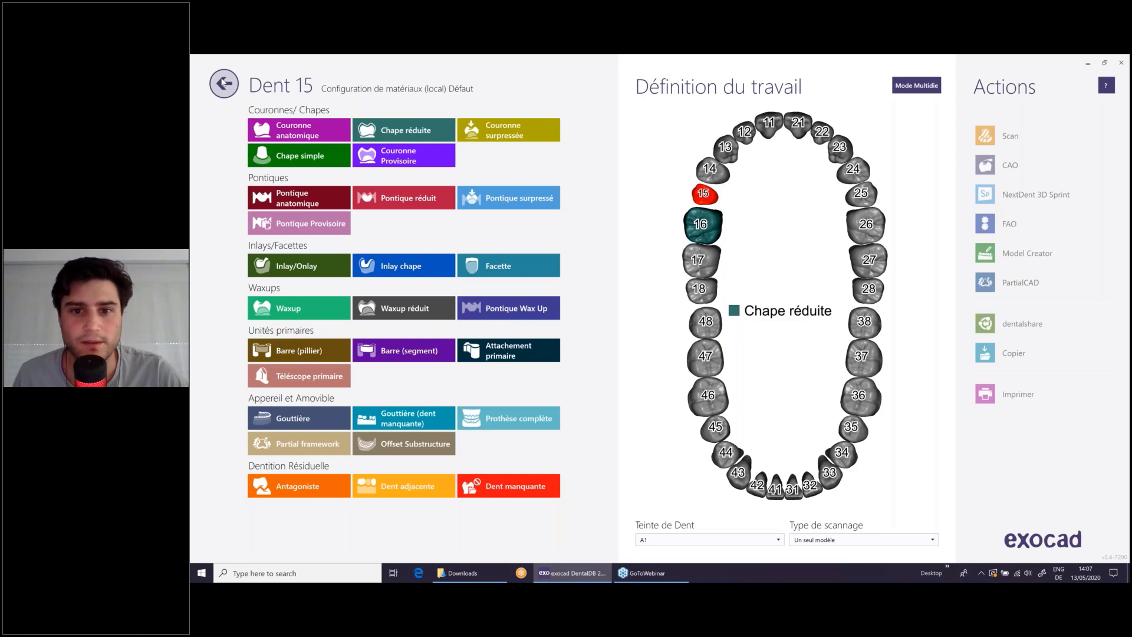
pyautogui.click(224, 83)
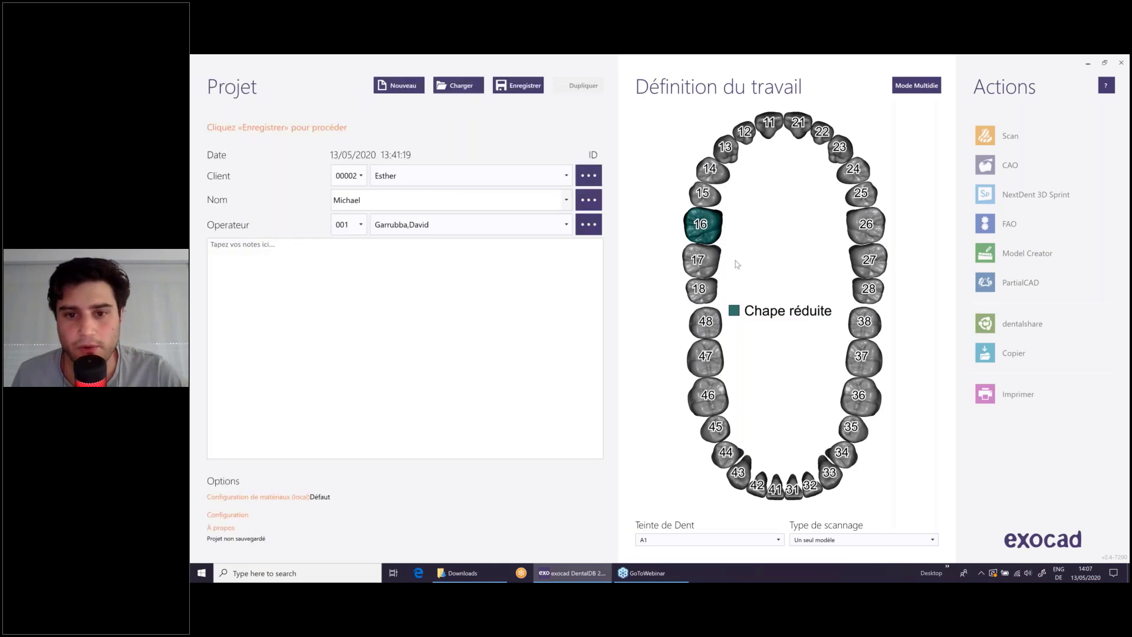
pyautogui.click(702, 227)
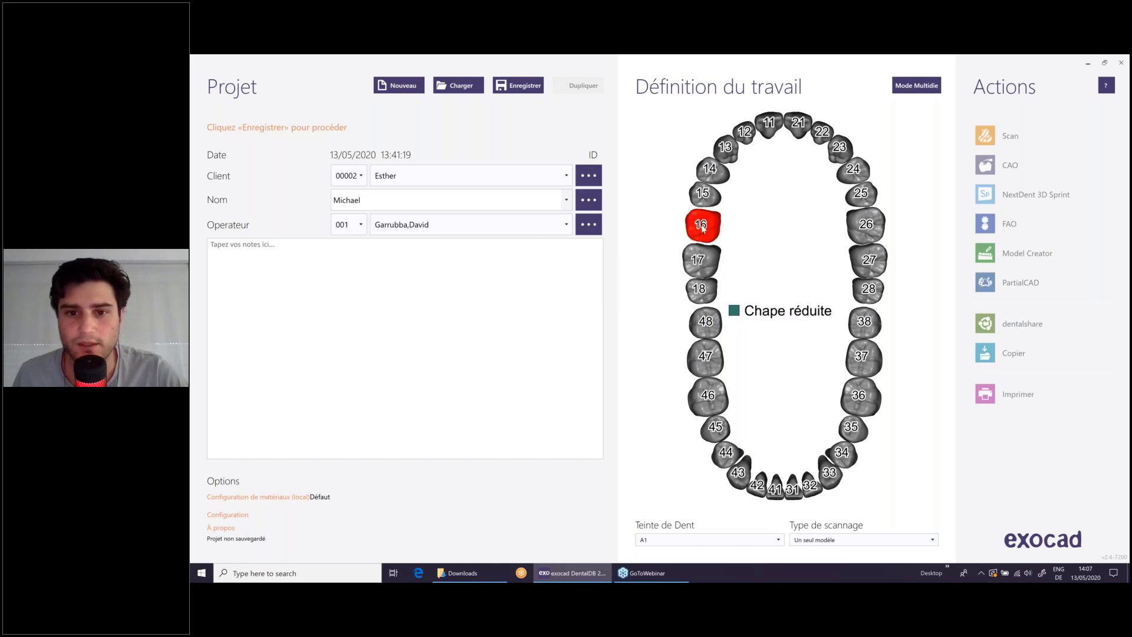
pyautogui.click(702, 229)
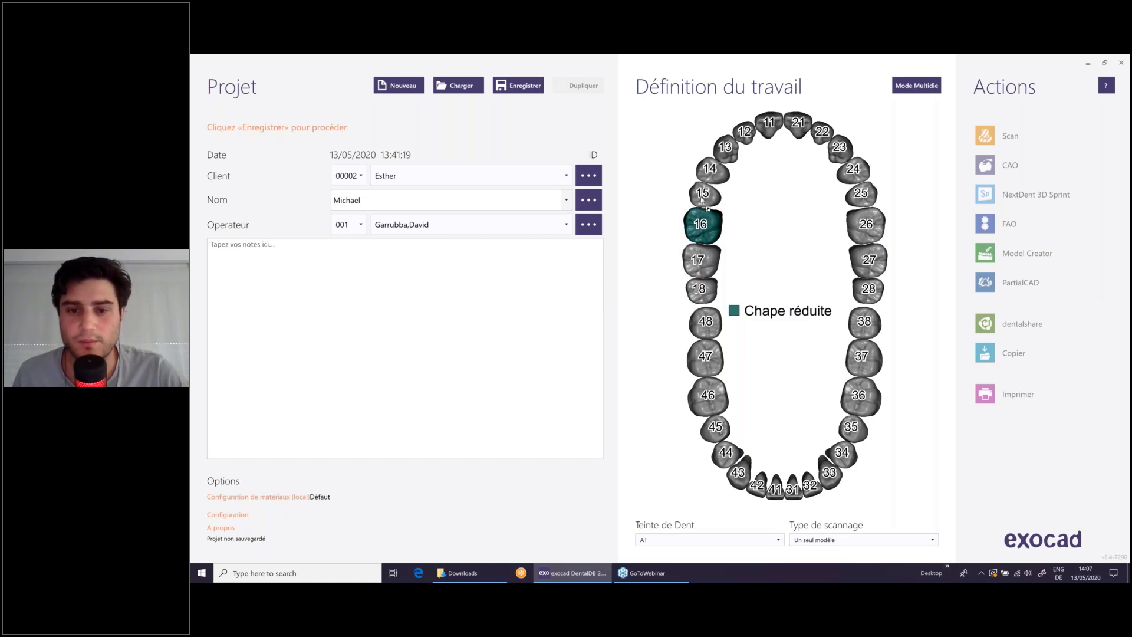
pyautogui.click(701, 195)
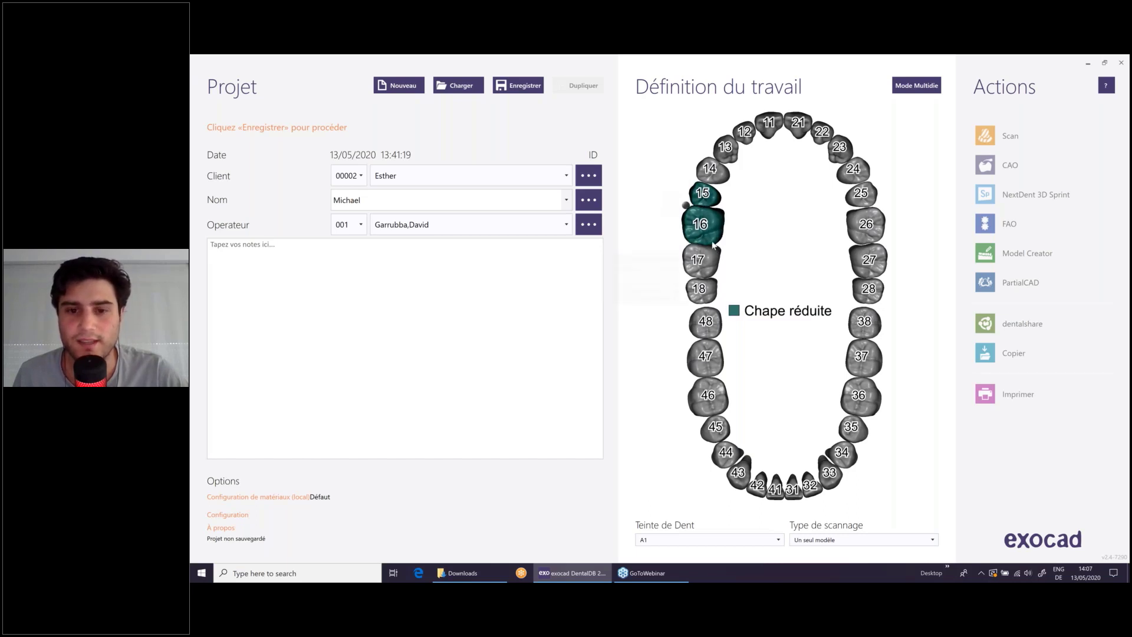
# - Activate the connector between teeth 15 and 16, and extend the Chape réduite definition to teeth 14 through 11
pyautogui.moveTo(713, 245)
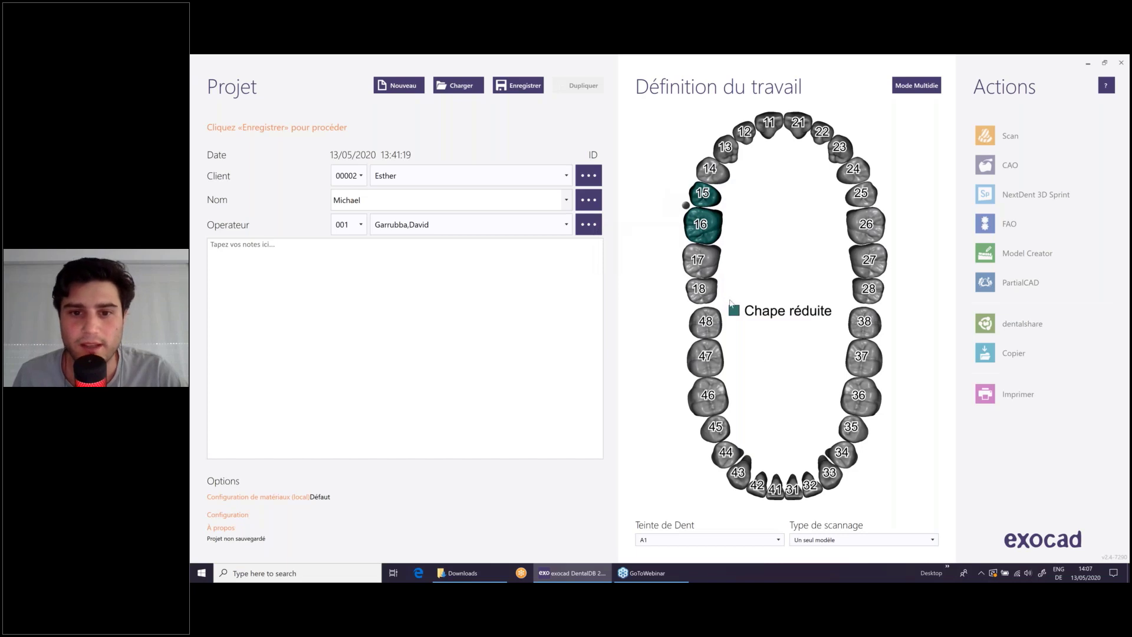
pyautogui.click(685, 206)
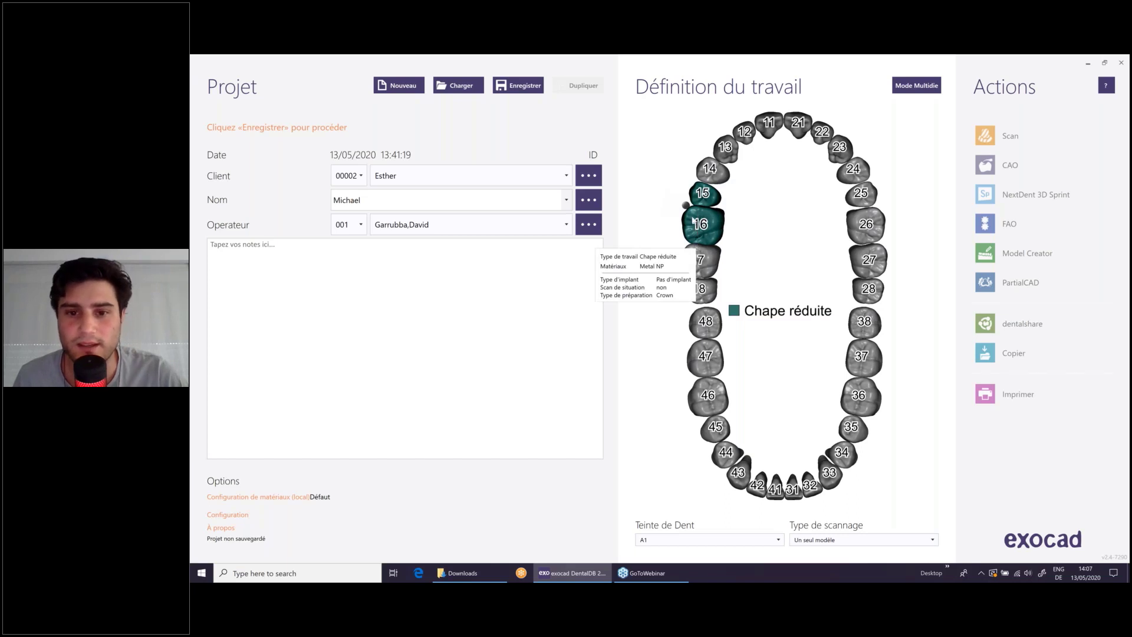
pyautogui.click(686, 205)
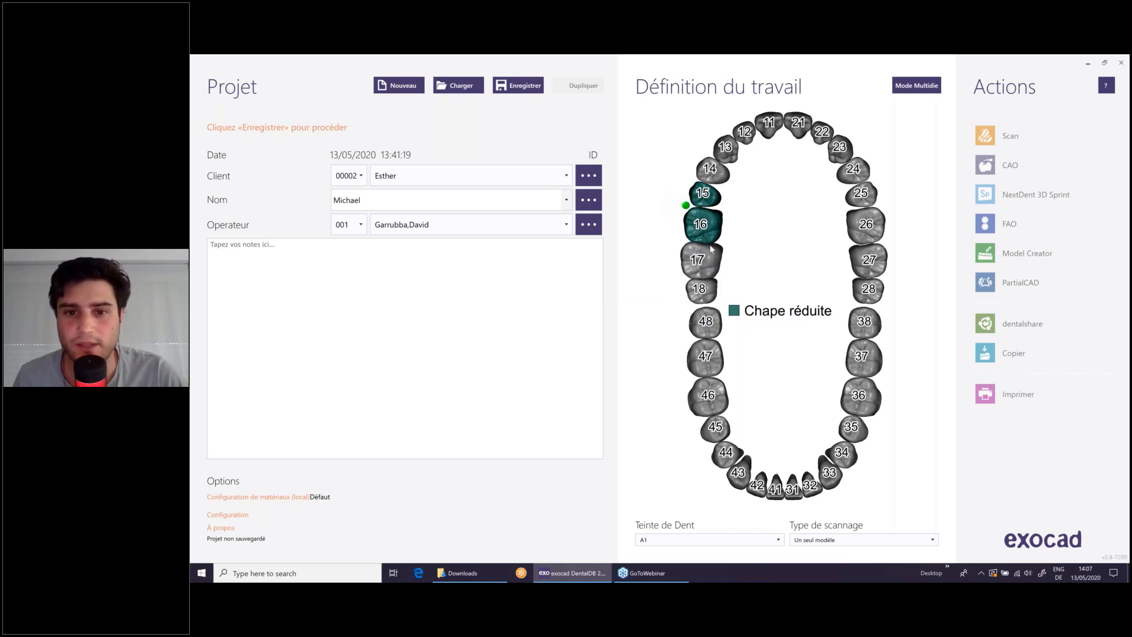
pyautogui.moveTo(705, 239)
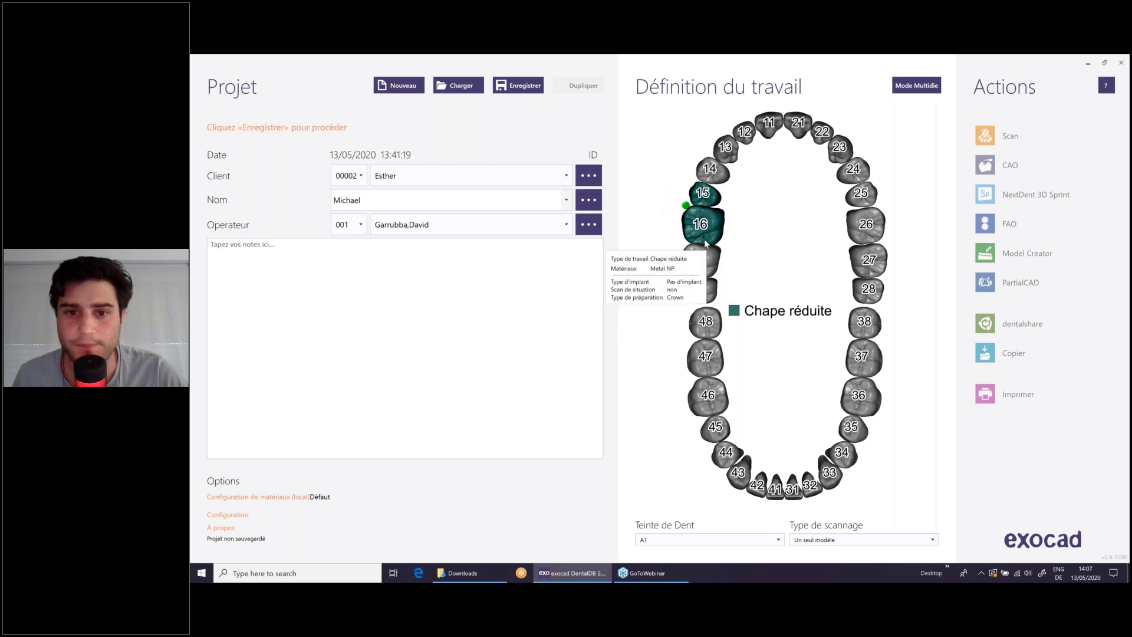
pyautogui.moveTo(706, 198)
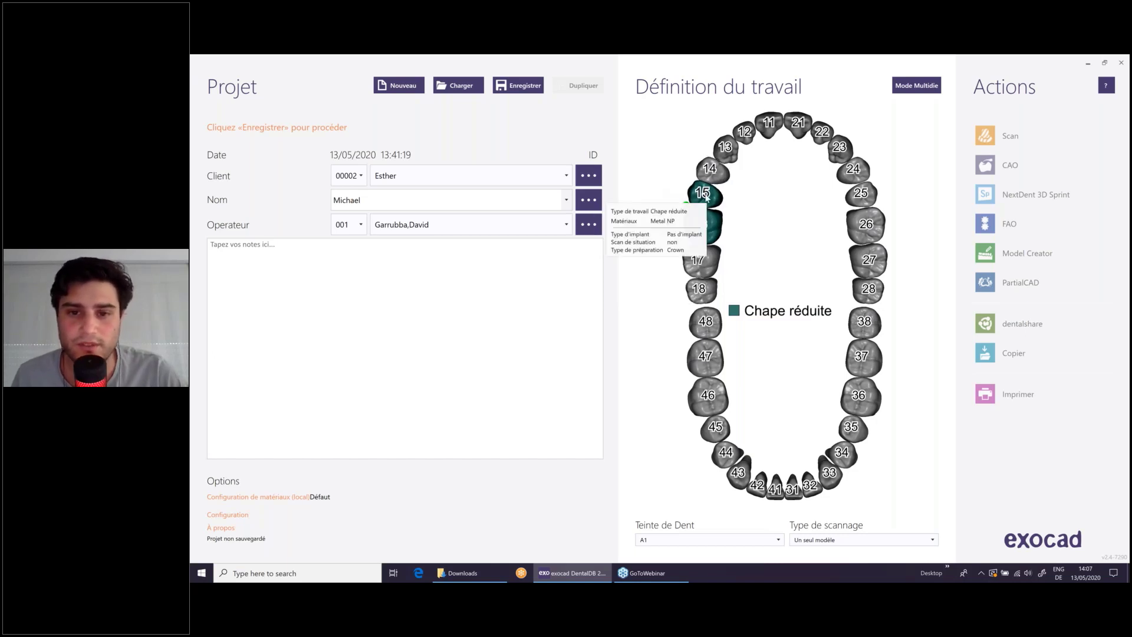
pyautogui.click(766, 125)
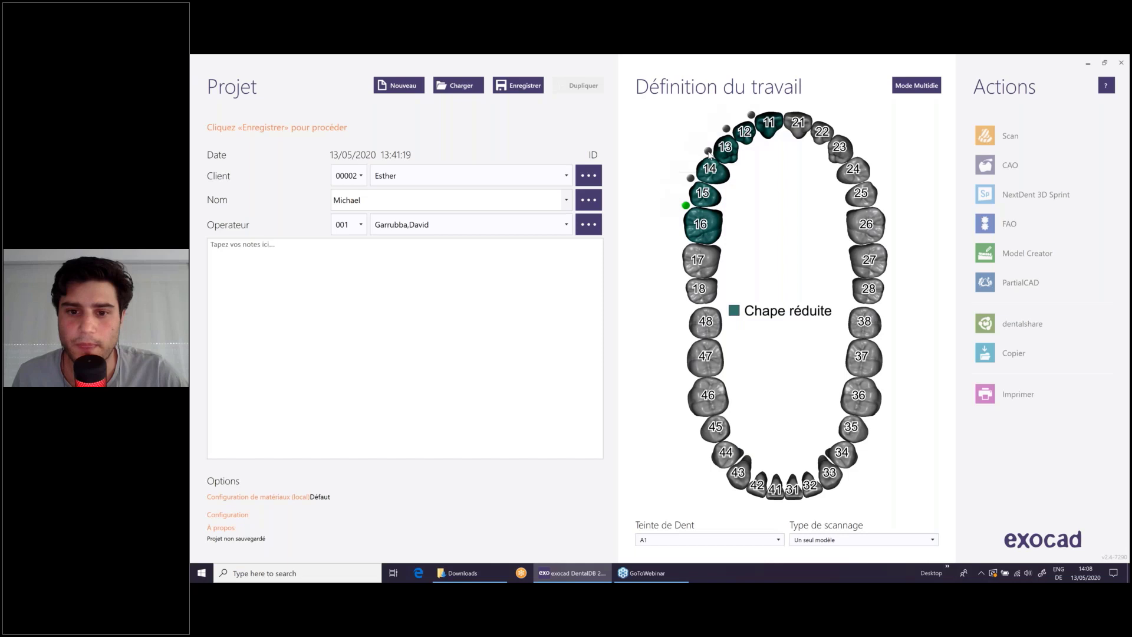
# - Define tooth 47 as Antagoniste with the Healthy material
pyautogui.click(705, 363)
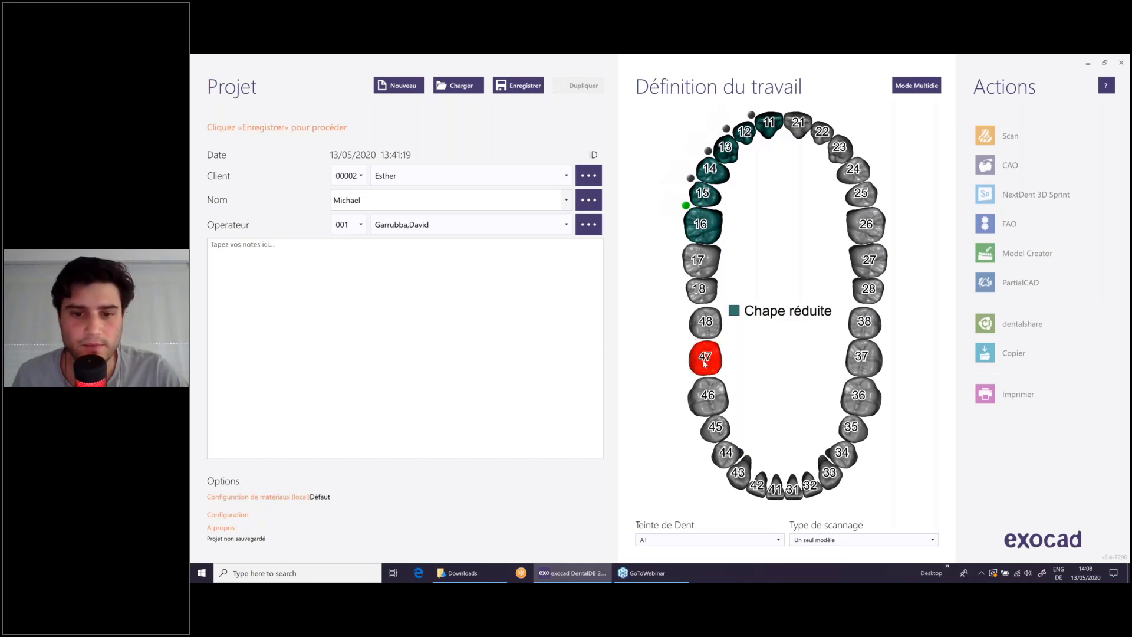
pyautogui.click(704, 364)
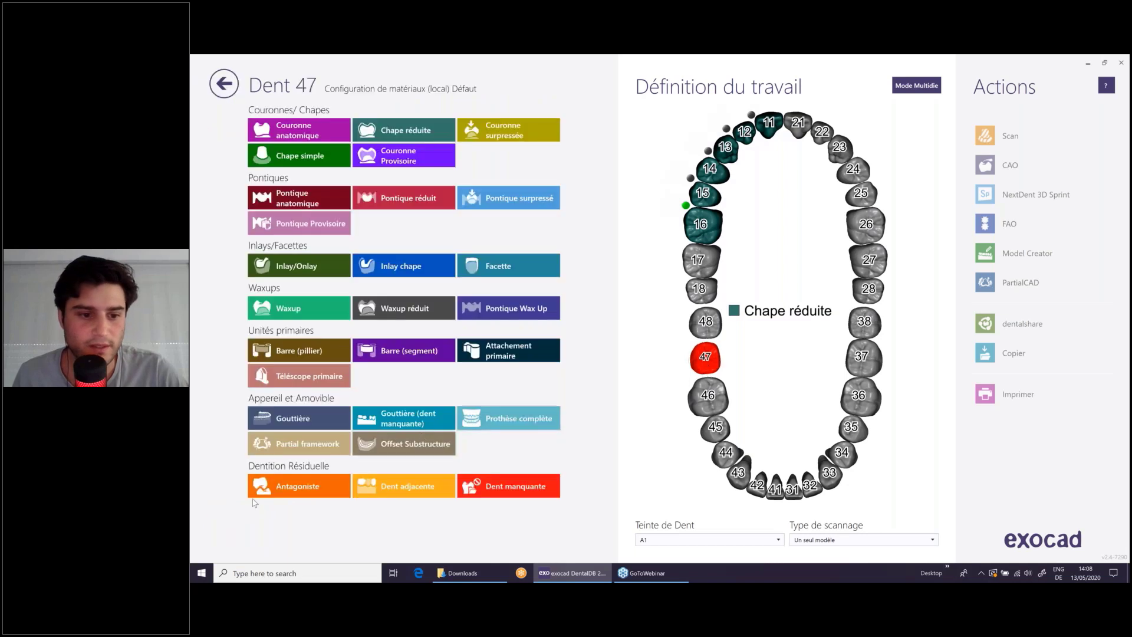
pyautogui.click(295, 487)
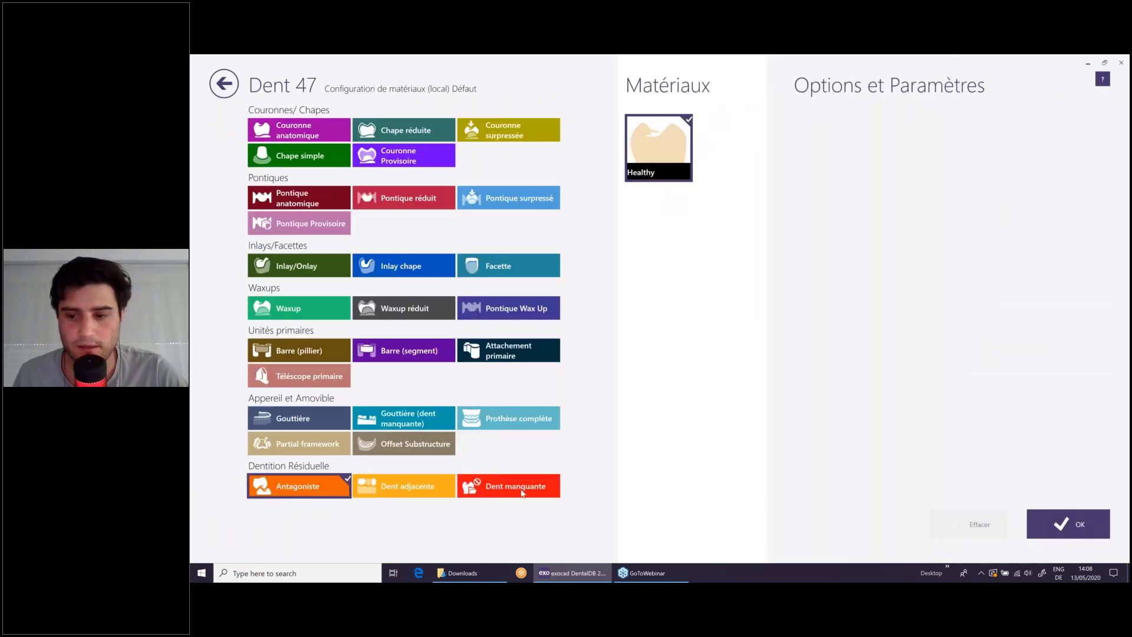
pyautogui.click(1102, 524)
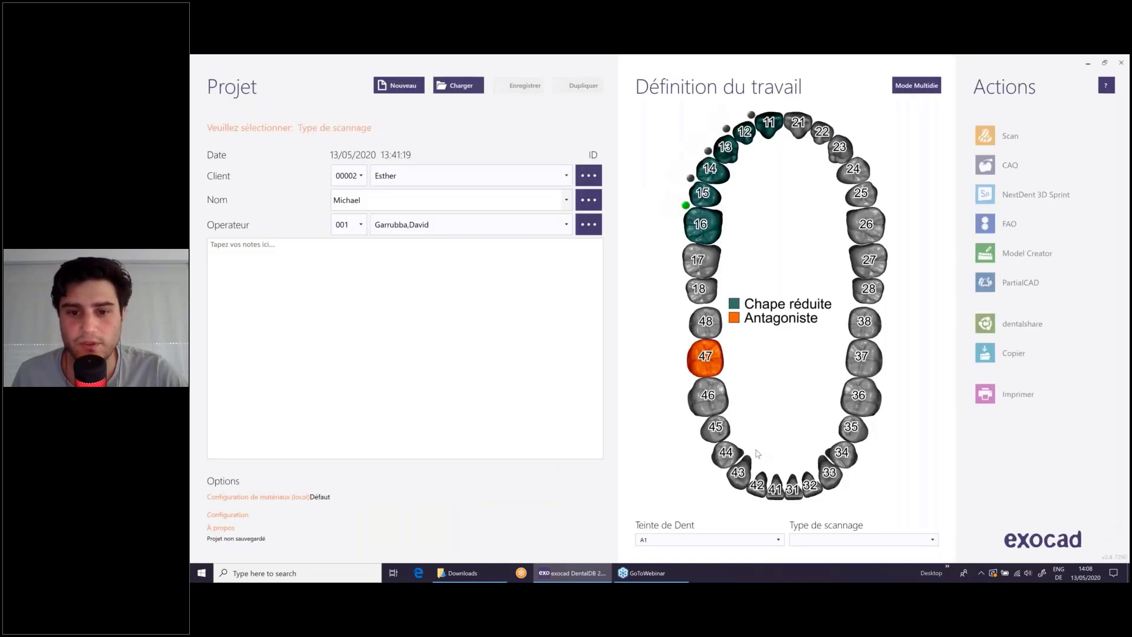
pyautogui.moveTo(706, 360)
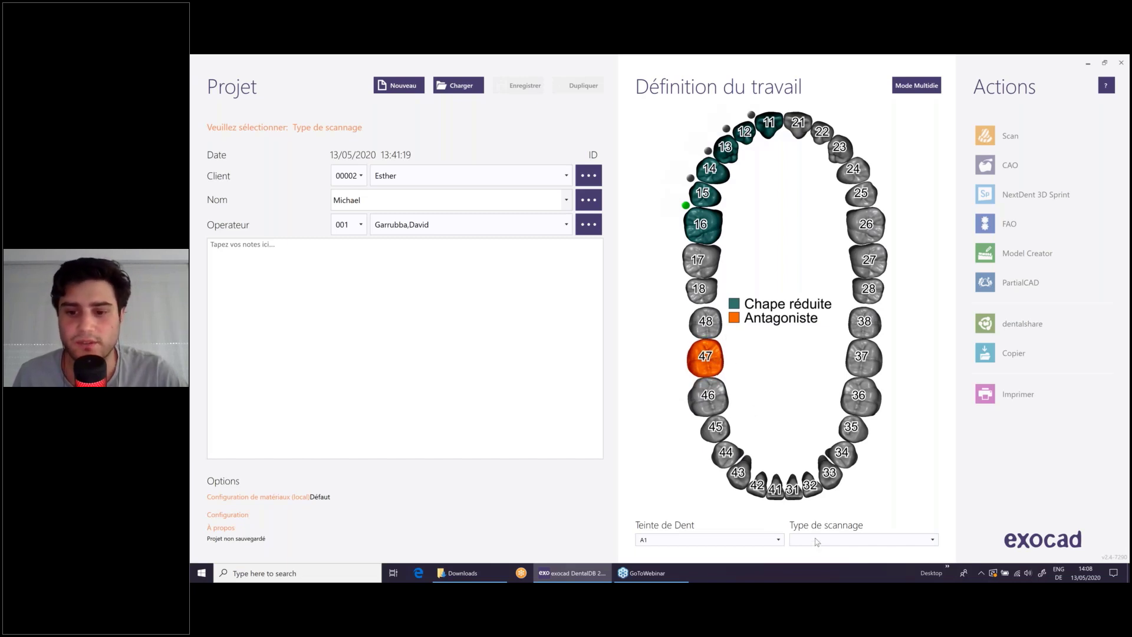
# - Review the available scan types, including the articulator options and Empreinte digitale, without choosing one
pyautogui.click(932, 540)
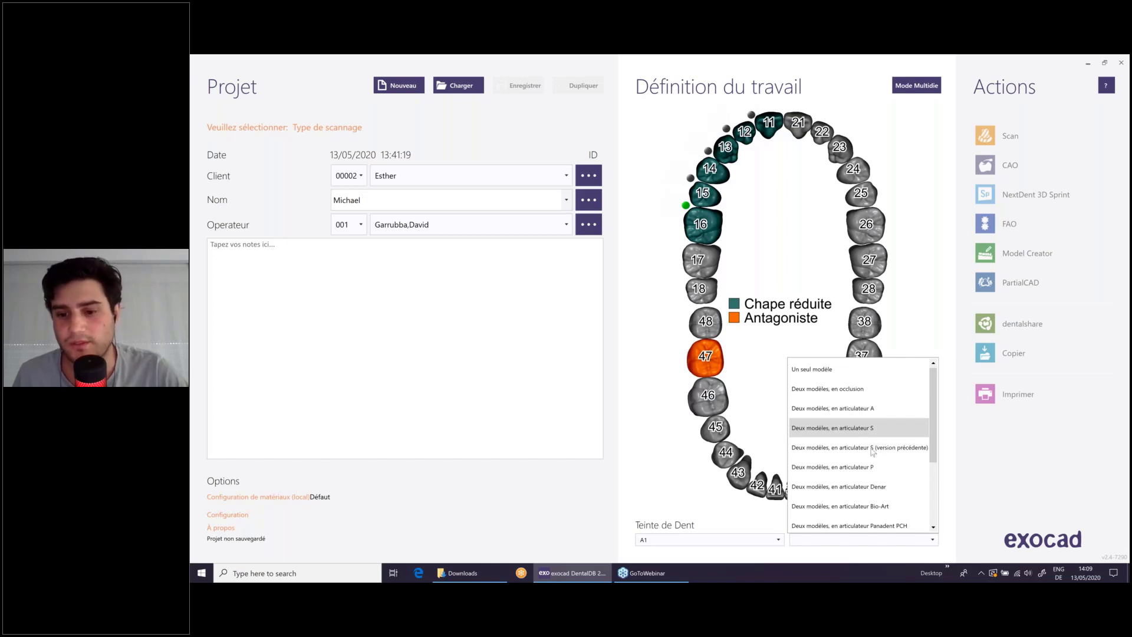
pyautogui.scroll(-2, 875, 522)
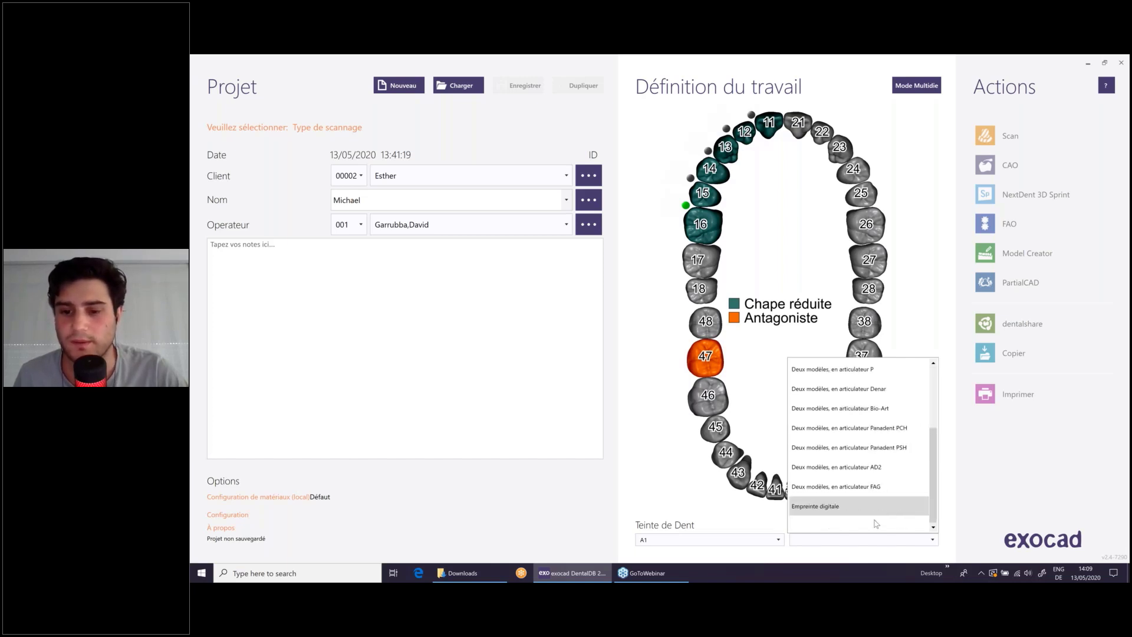
pyautogui.click(1020, 474)
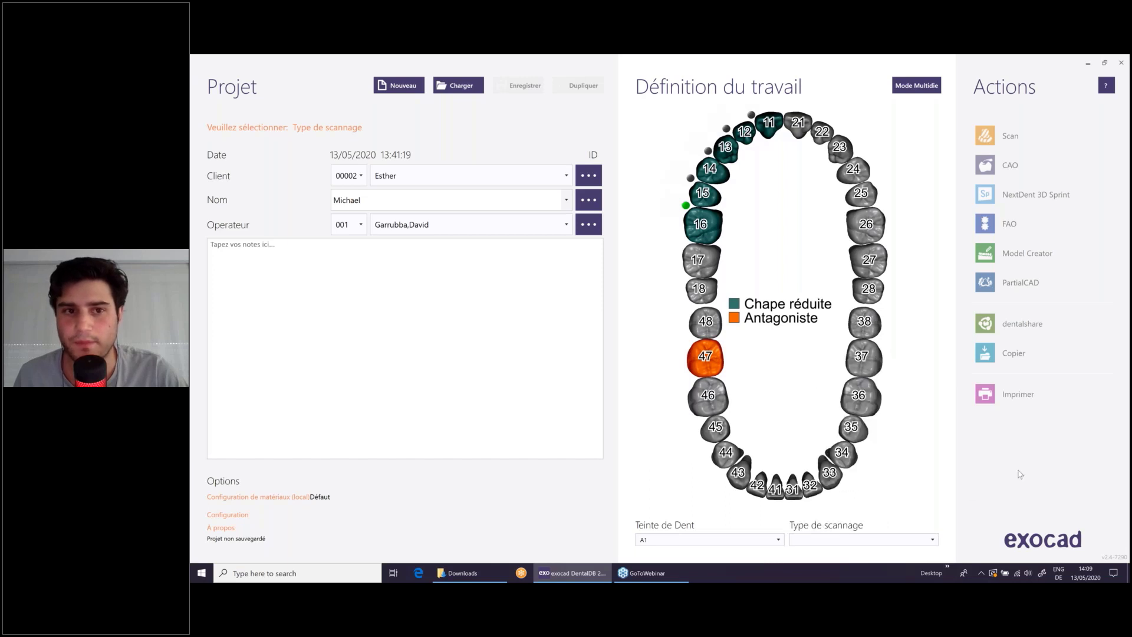
# - Search the existing cases for "three" and load the Three-Element Bridge / Virtual Articulator / Copy and Paste sample without saving the current project
pyautogui.click(463, 90)
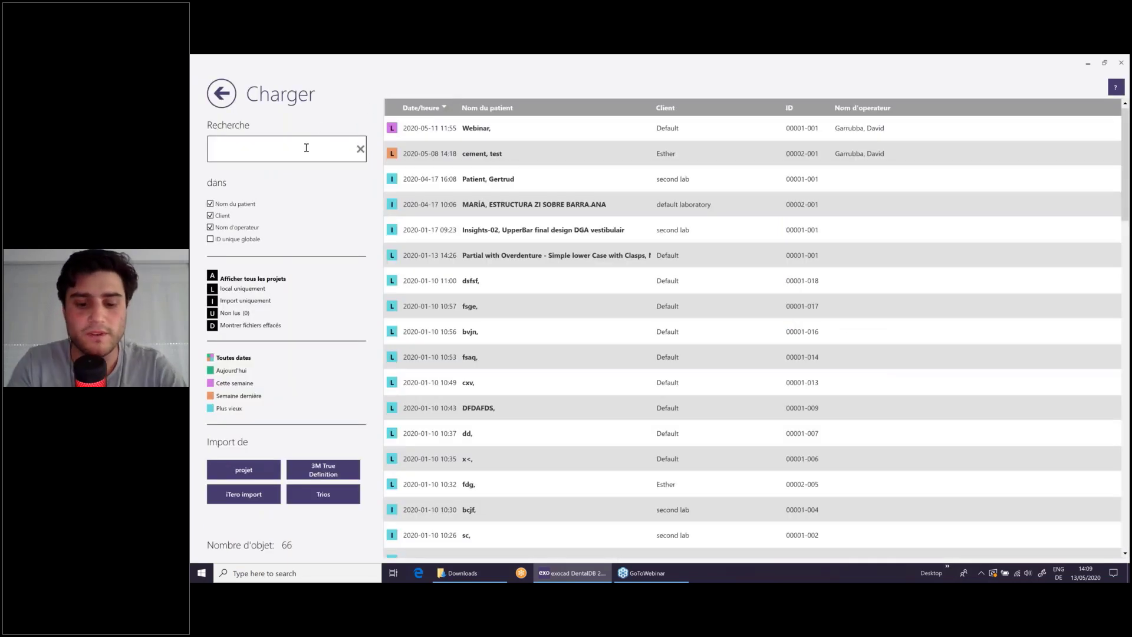
pyautogui.click(286, 148)
pyautogui.write('th')
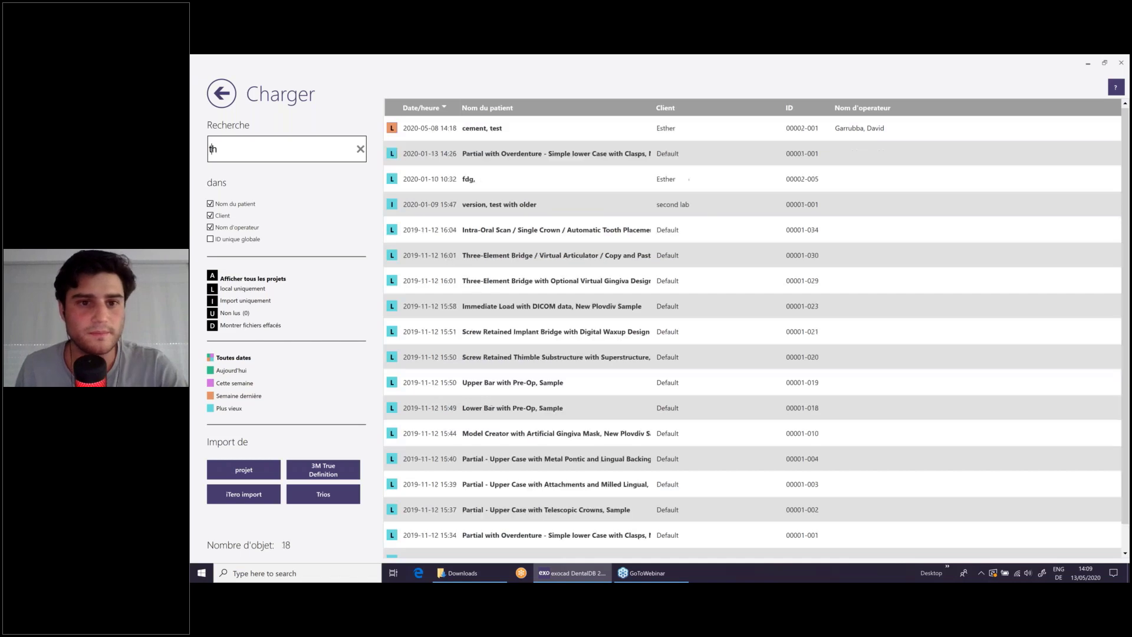
pyautogui.write('ree')
pyautogui.click(471, 129)
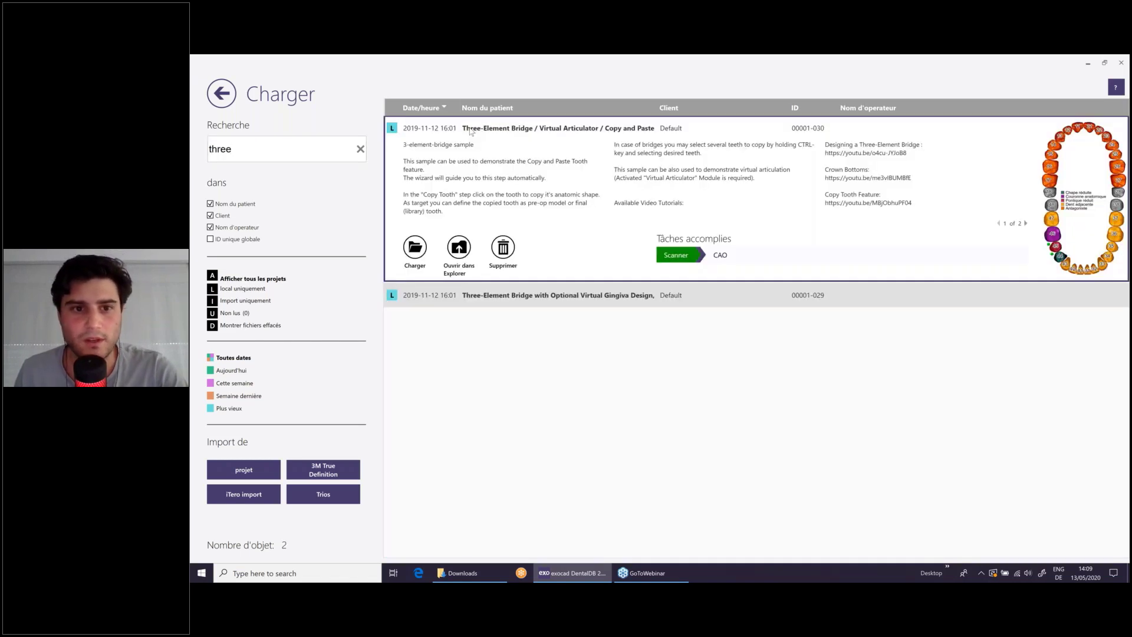
pyautogui.click(412, 247)
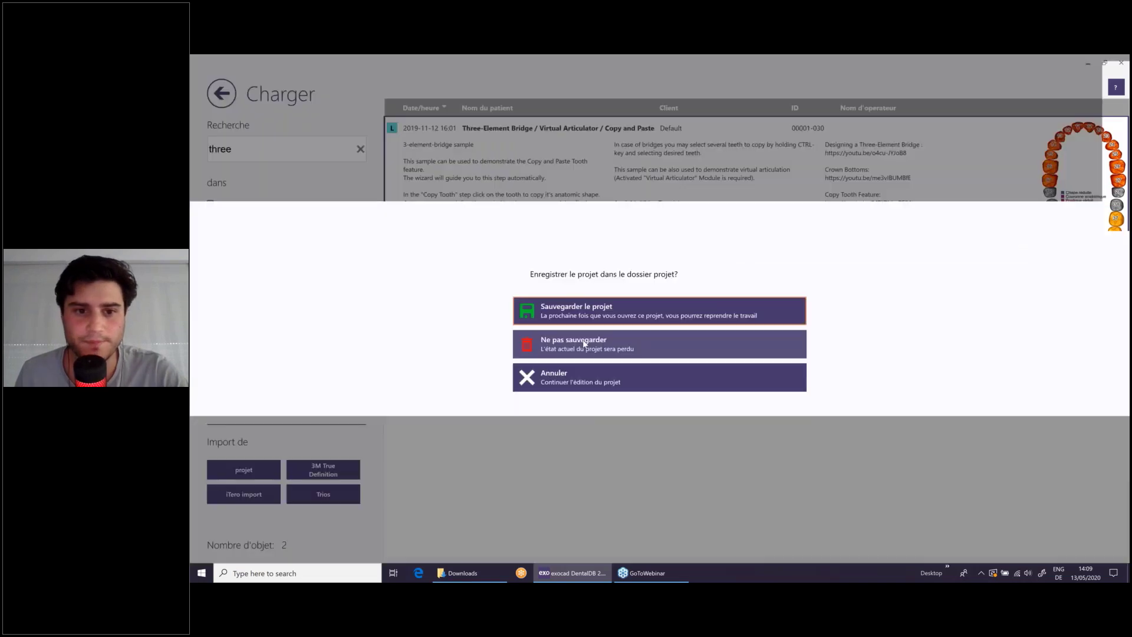
pyautogui.click(586, 345)
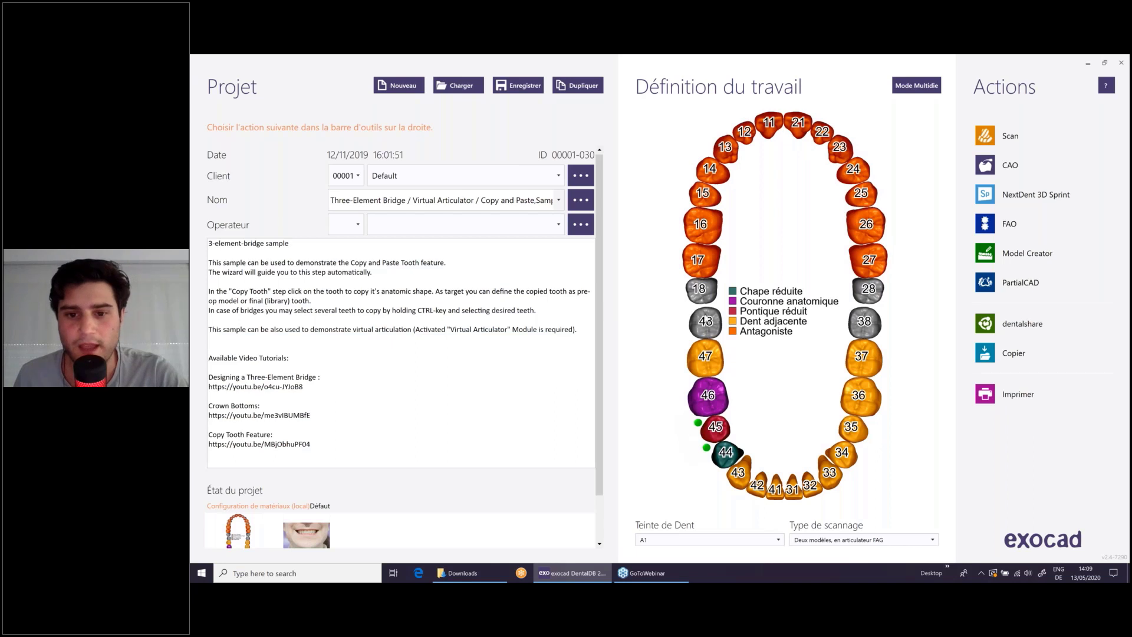
# - Review the bridge case's definition on tooth 44, its 3D scan preview and the files in its project folder
pyautogui.moveTo(713, 410)
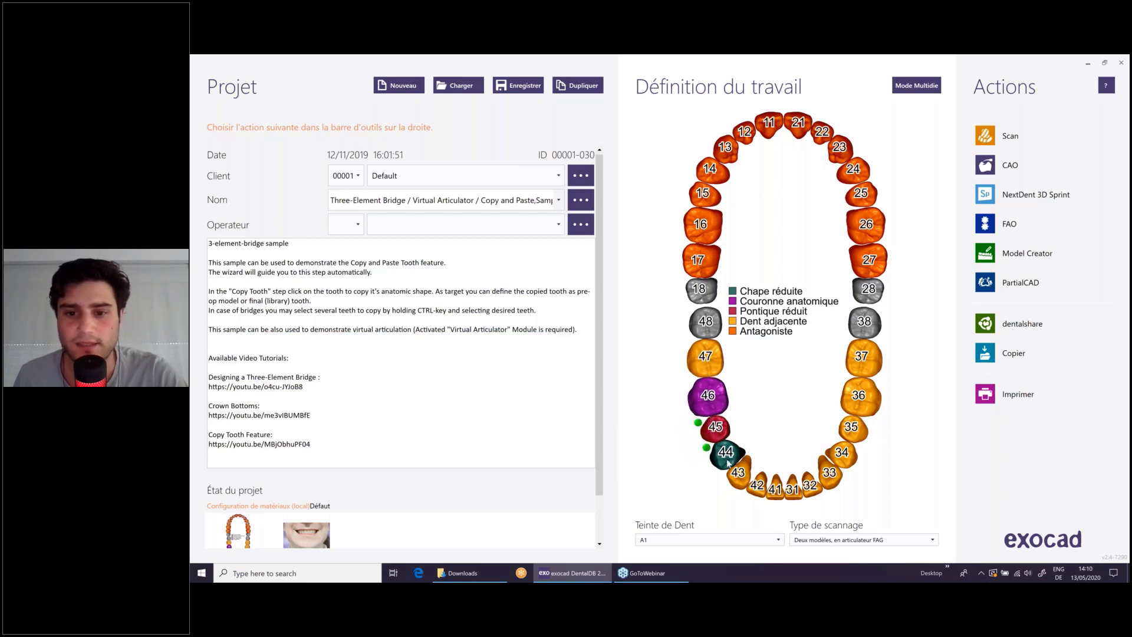
pyautogui.moveTo(726, 459)
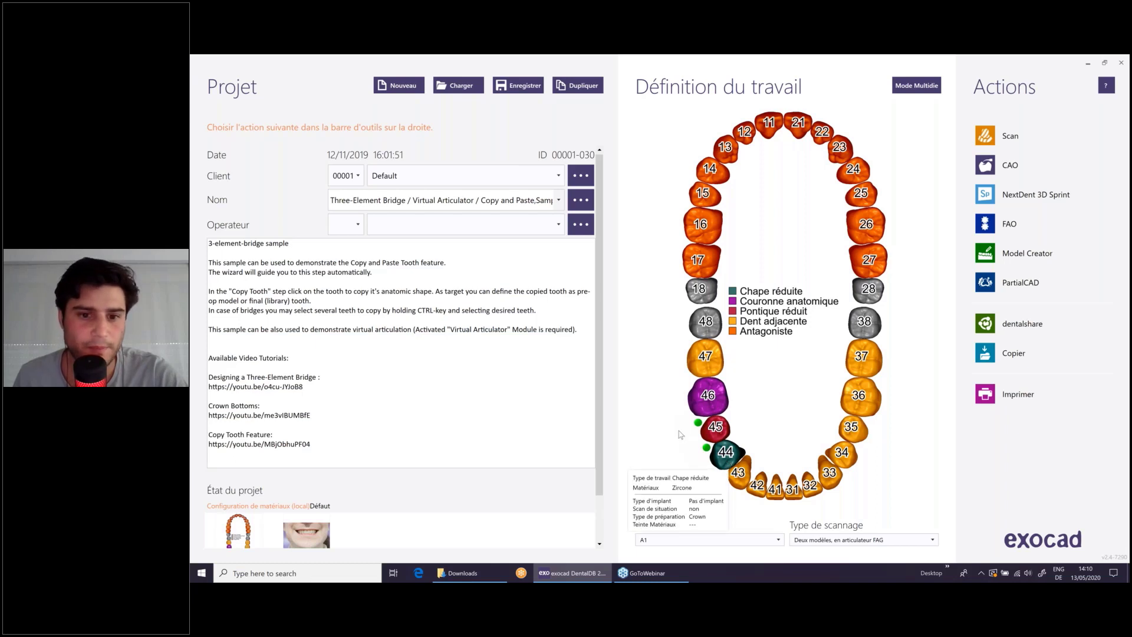
pyautogui.scroll(-2, 598, 372)
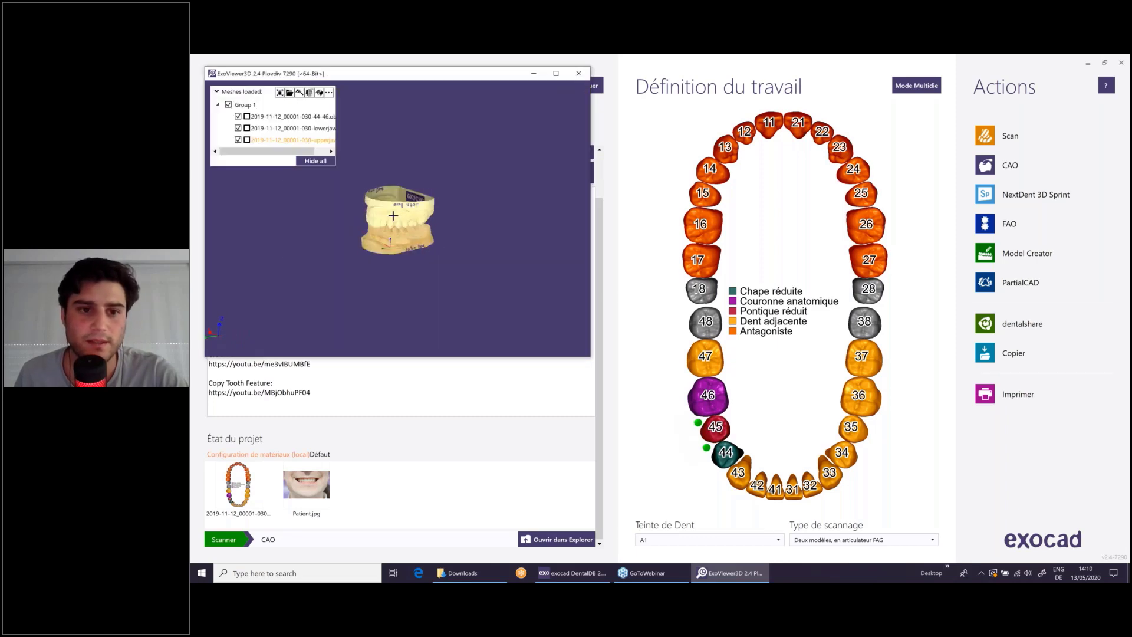
pyautogui.click(578, 73)
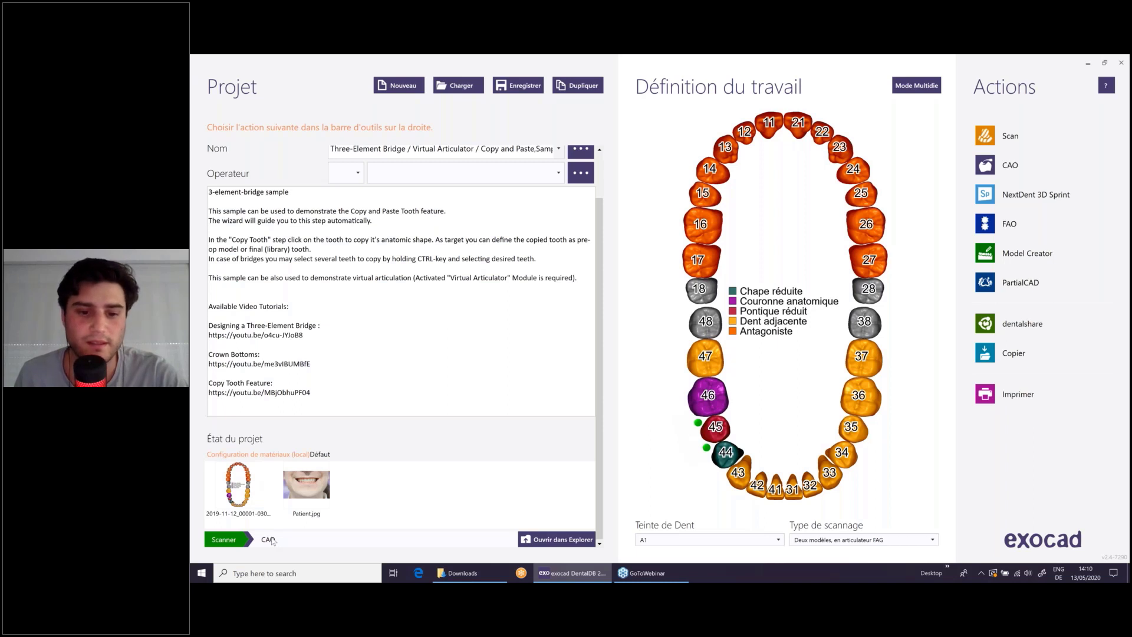
pyautogui.click(538, 541)
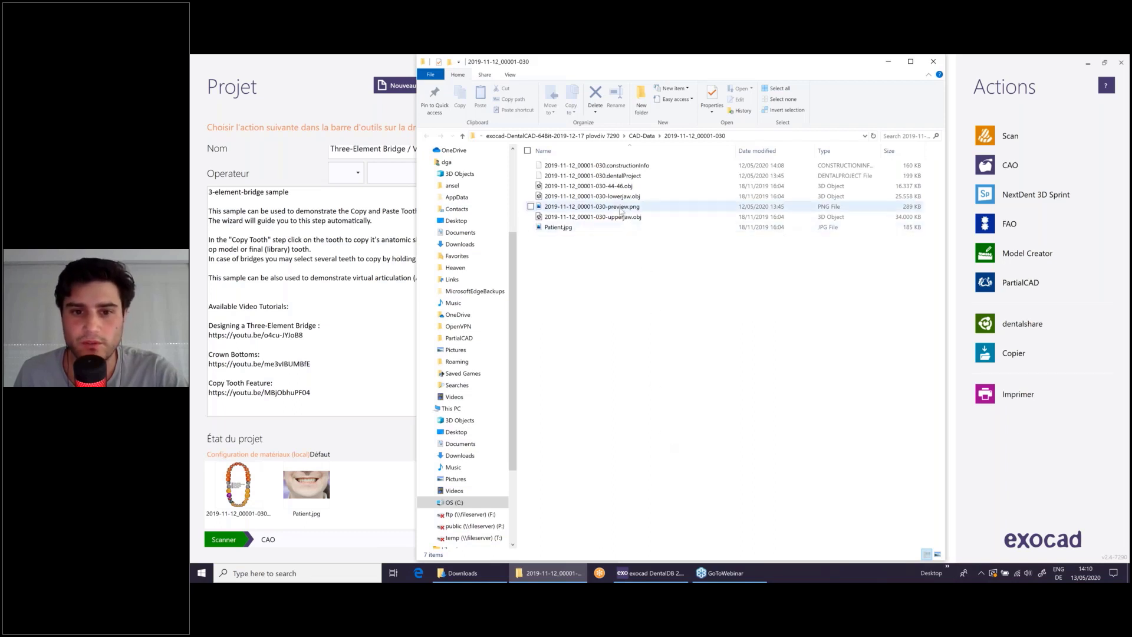
pyautogui.click(934, 63)
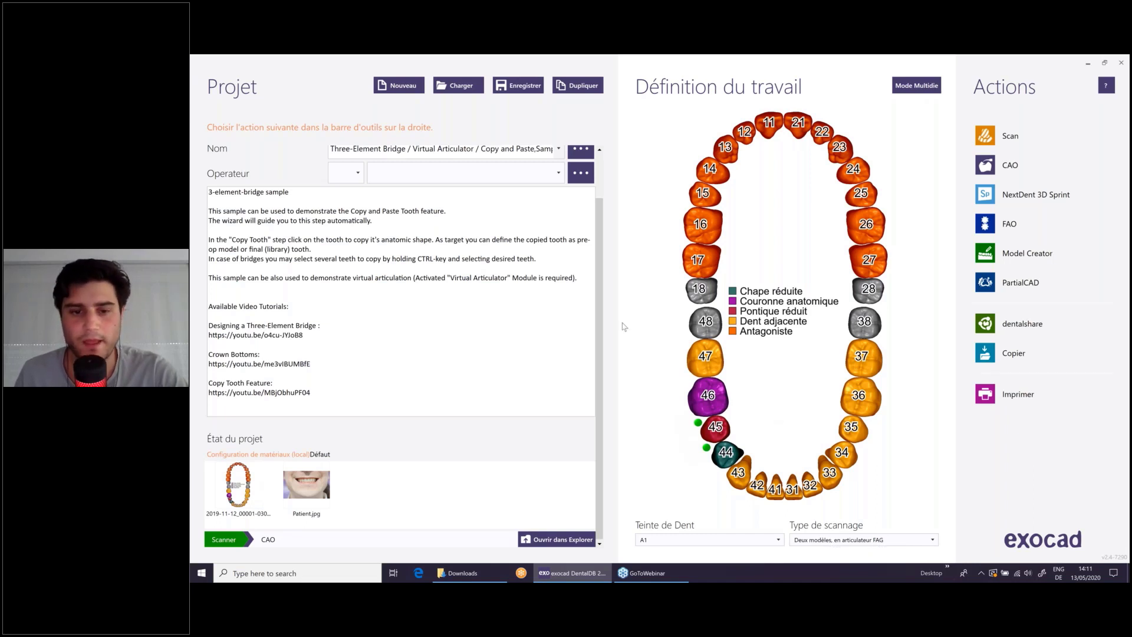
# - Save the loaded bridge project and launch its CAO design
pyautogui.scroll(1, 590, 297)
pyautogui.scroll(1, 589, 298)
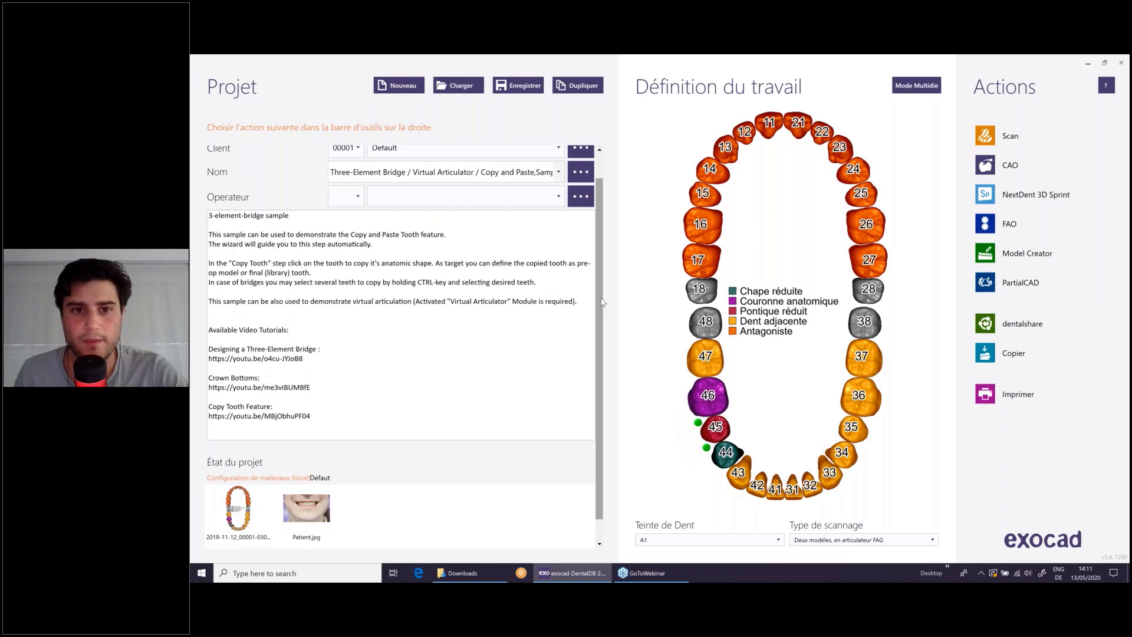
pyautogui.click(513, 88)
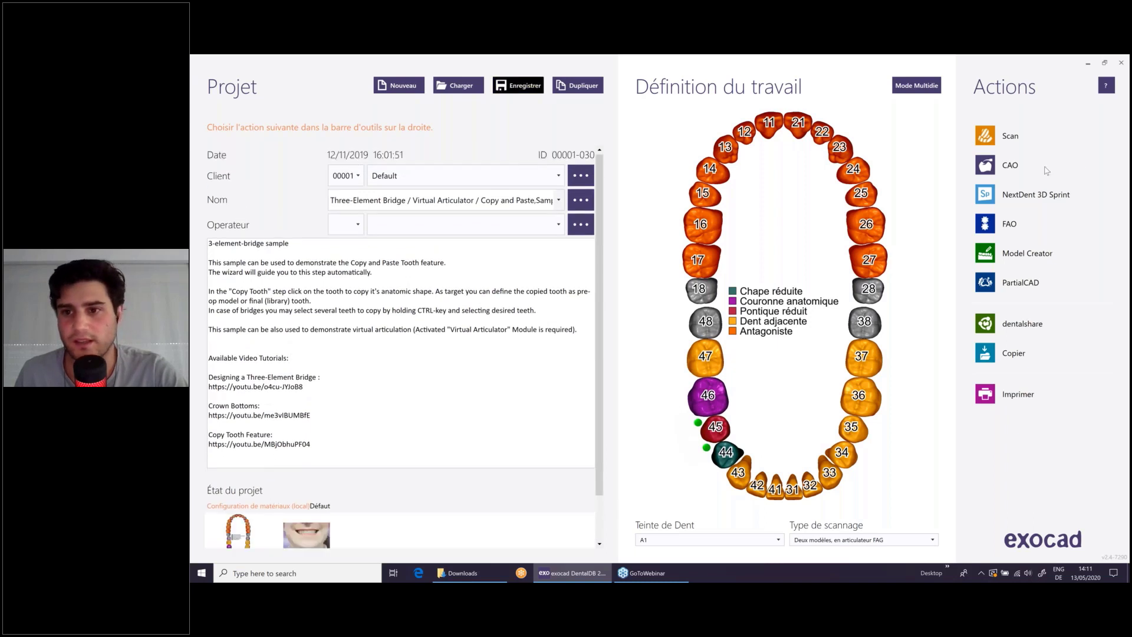
pyautogui.click(1005, 168)
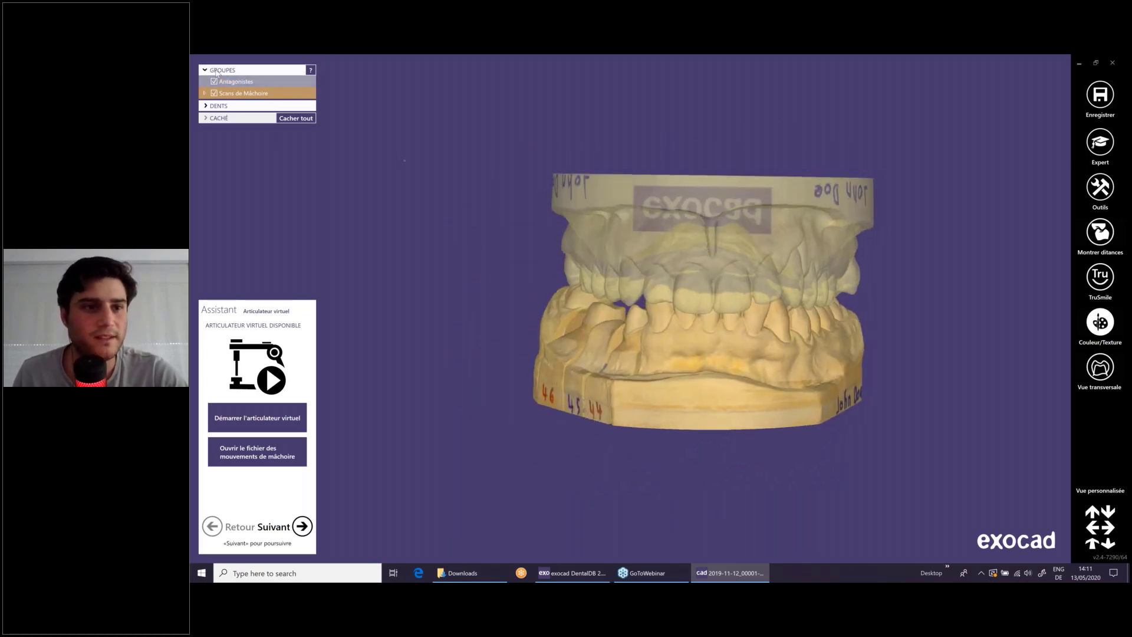
# - Inspect the scanned jaw models in 3D, with the antagonist hidden and shown
pyautogui.click(214, 82)
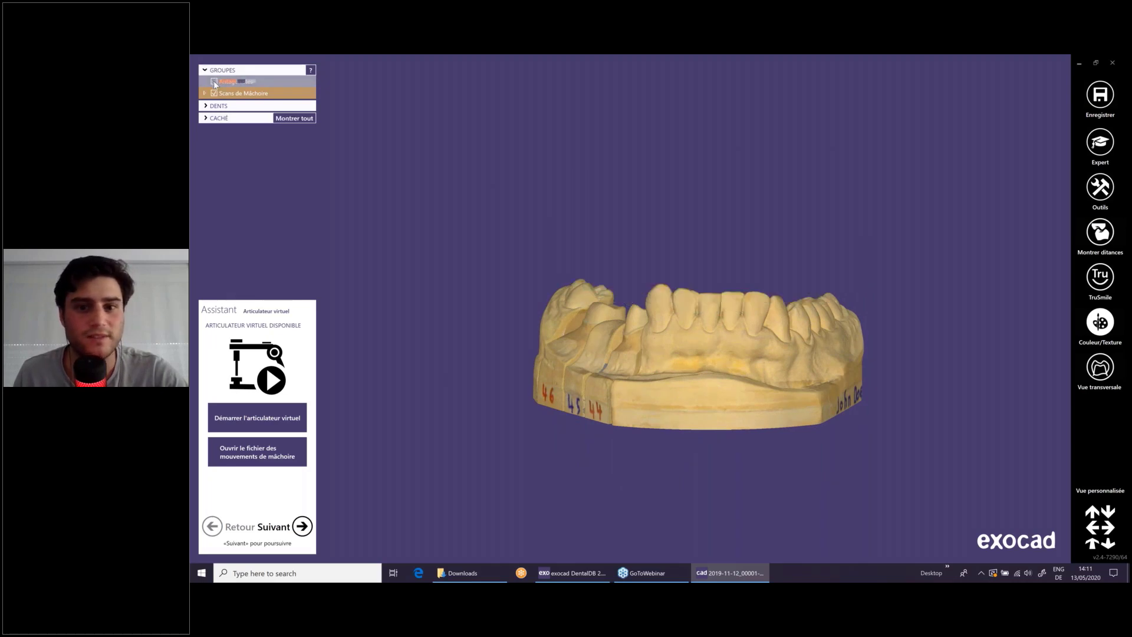
pyautogui.click(215, 83)
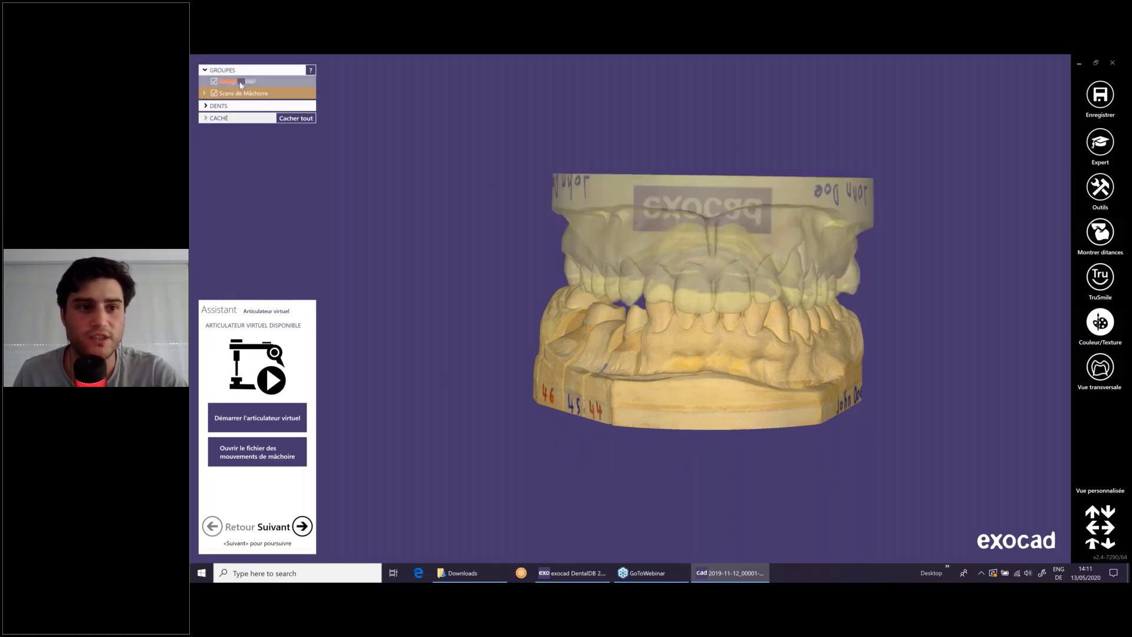
pyautogui.moveTo(240, 84); pyautogui.dragTo(239, 86)
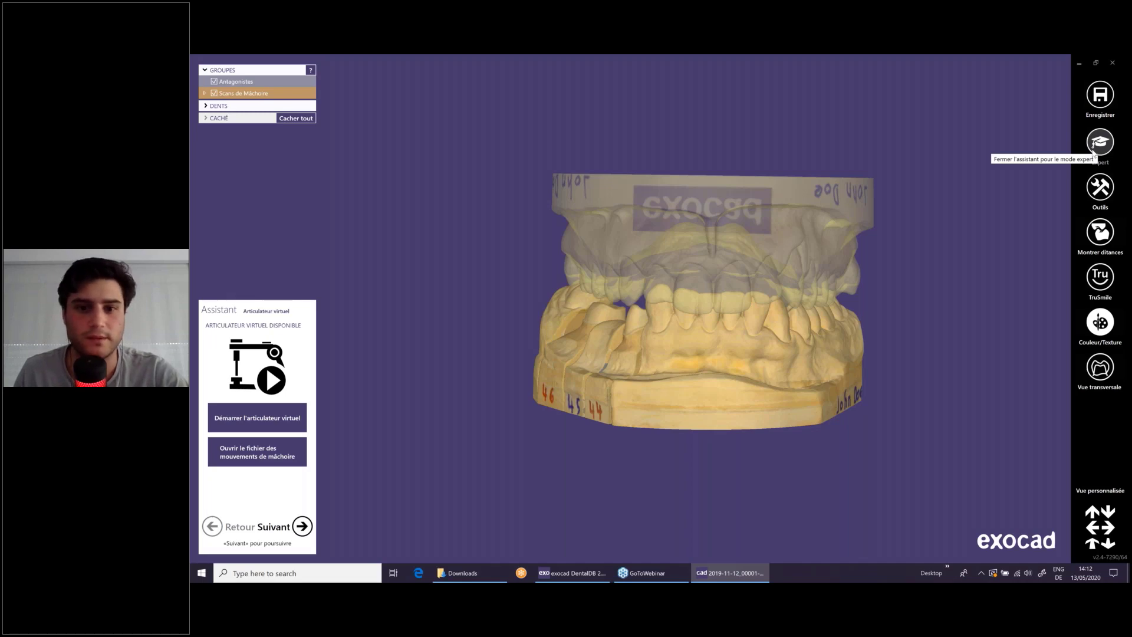
pyautogui.moveTo(429, 254)
pyautogui.mouseDown(button='right')
pyautogui.moveTo(435, 283)
pyautogui.moveTo(436, 268)
pyautogui.moveTo(418, 296)
pyautogui.moveTo(426, 277)
pyautogui.mouseUp(button='right')
pyautogui.moveTo(427, 404); pyautogui.dragTo(427, 404, button='right')
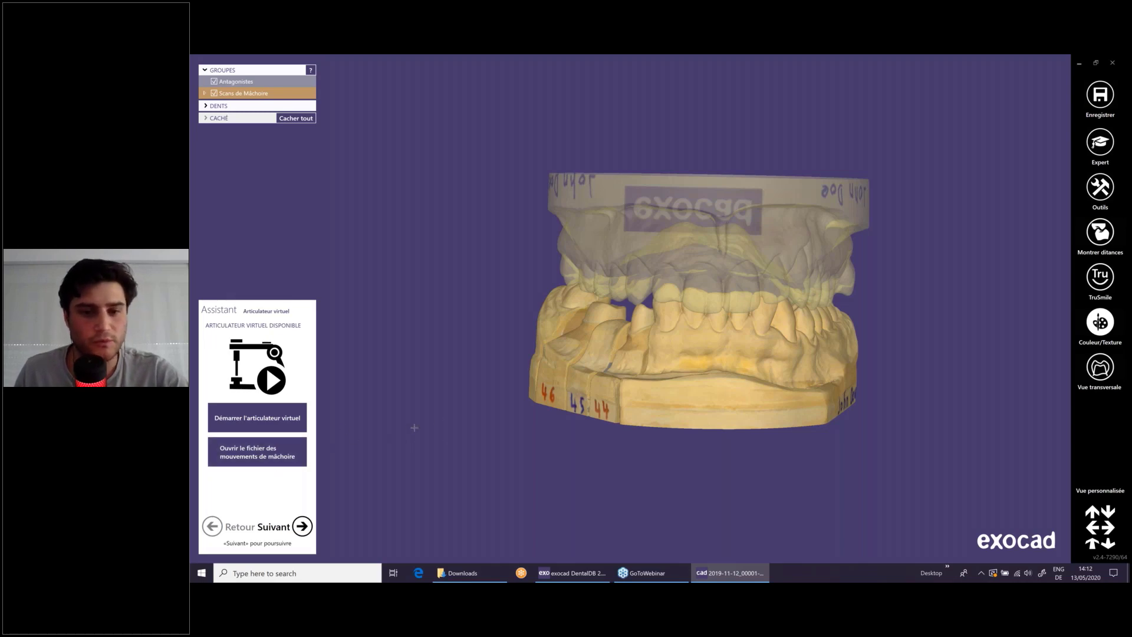
pyautogui.moveTo(413, 430); pyautogui.dragTo(428, 404, button='right')
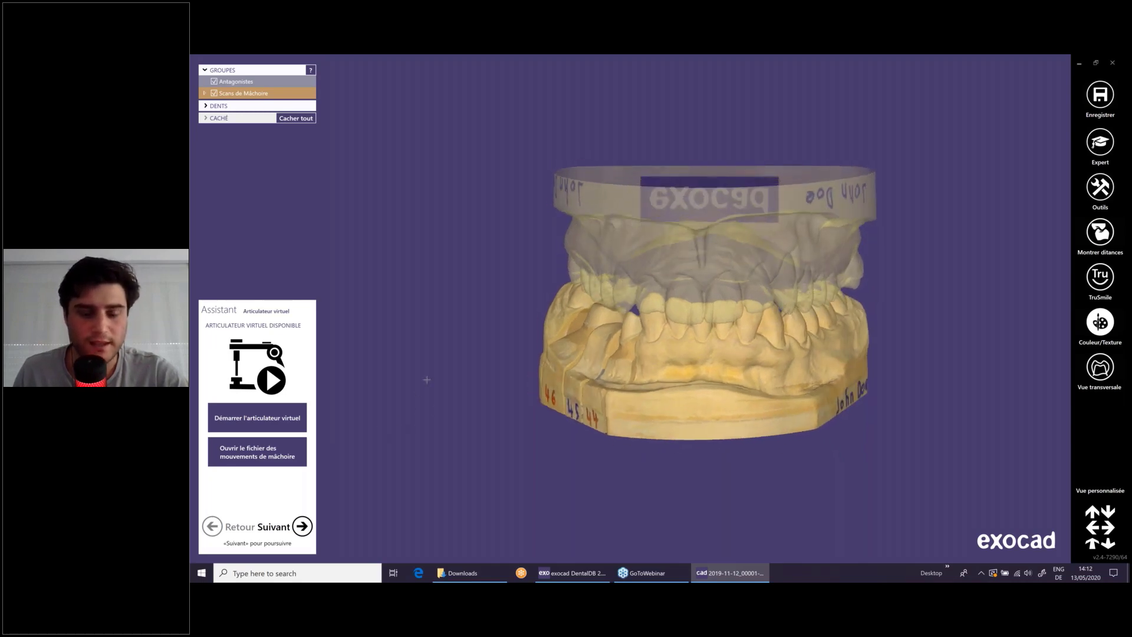
pyautogui.moveTo(504, 381); pyautogui.dragTo(481, 398, button='right')
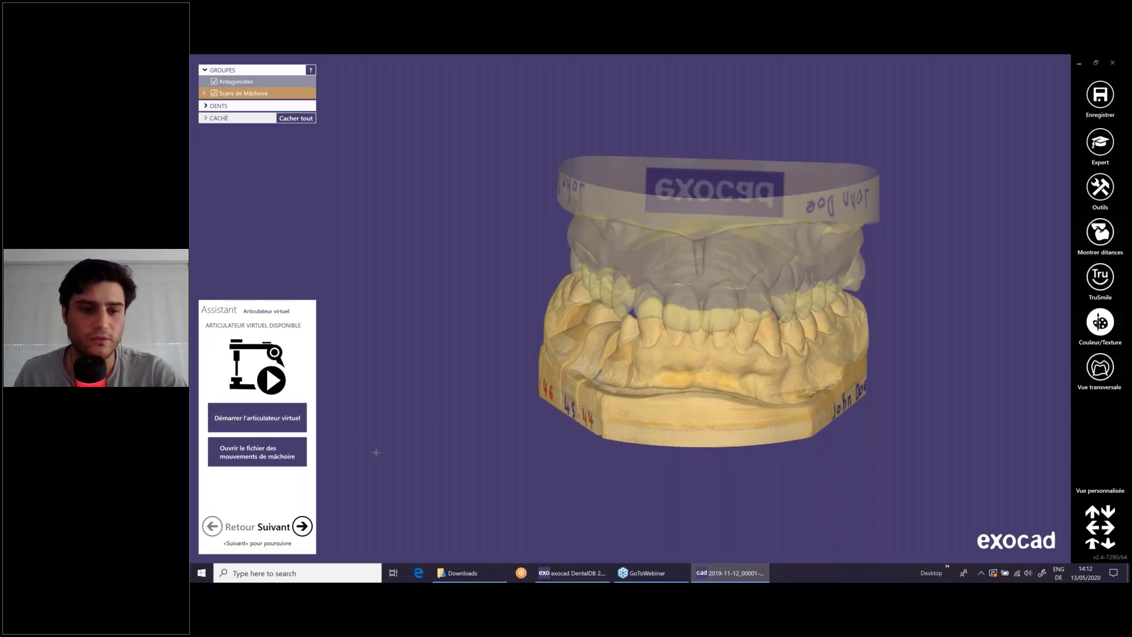
# - Start the virtual articulator with the FAG QuickMaster type and hide the articulator model
pyautogui.click(281, 423)
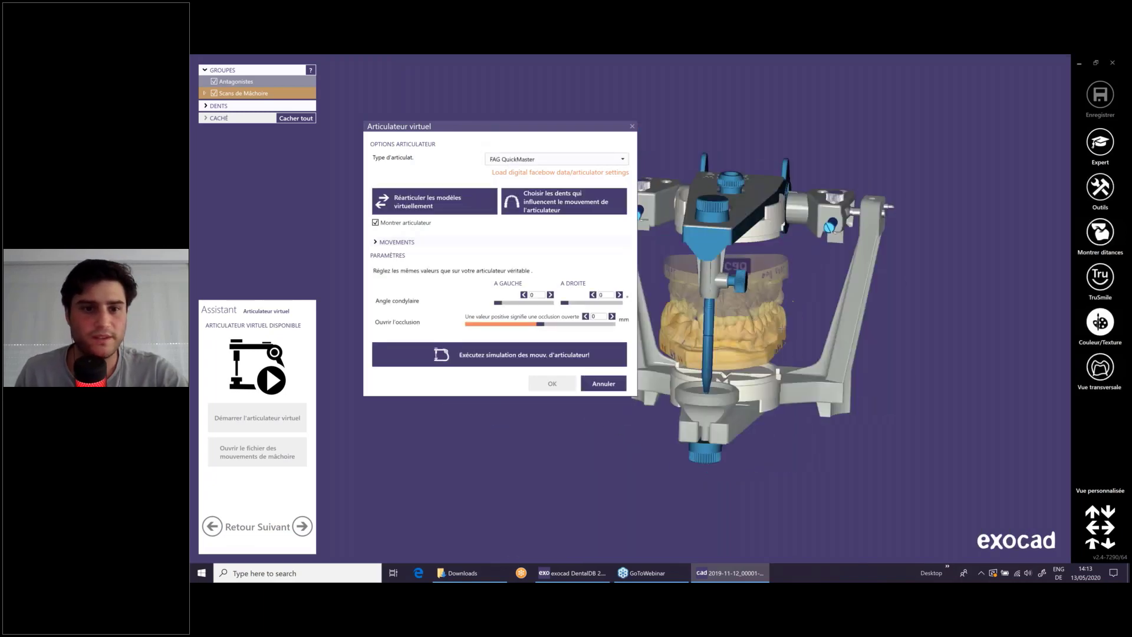
pyautogui.click(375, 223)
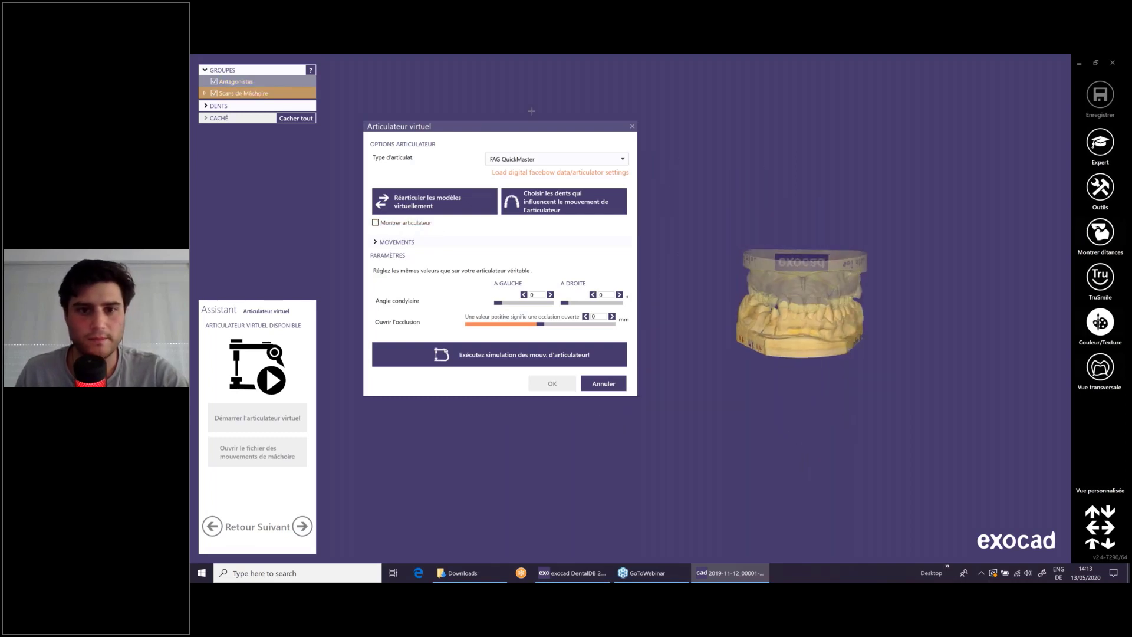
pyautogui.click(620, 161)
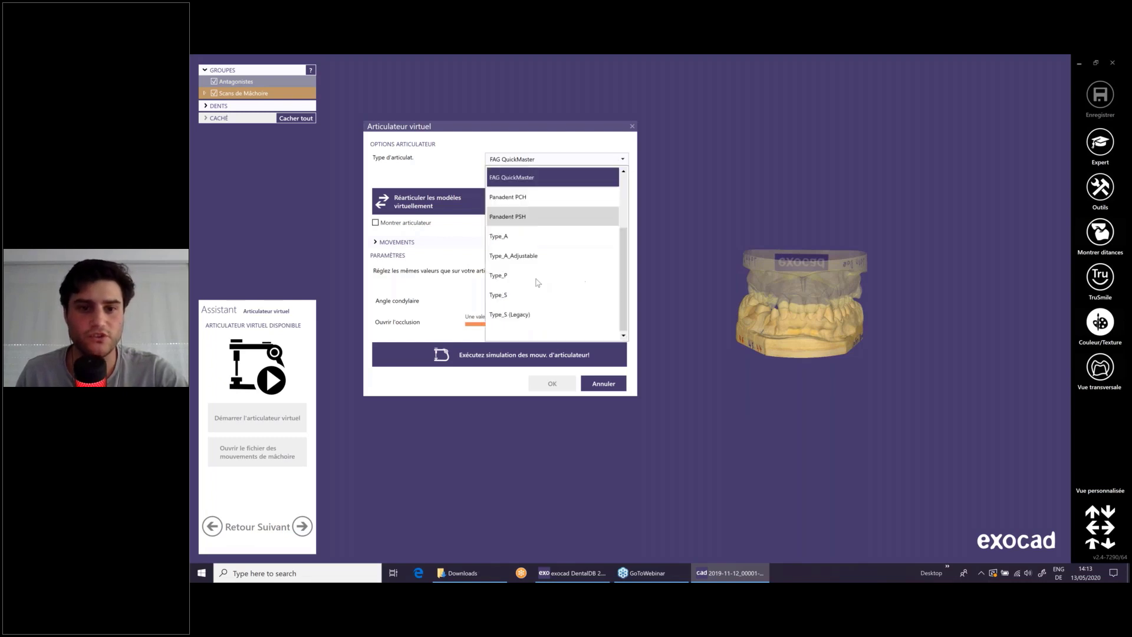
pyautogui.click(513, 179)
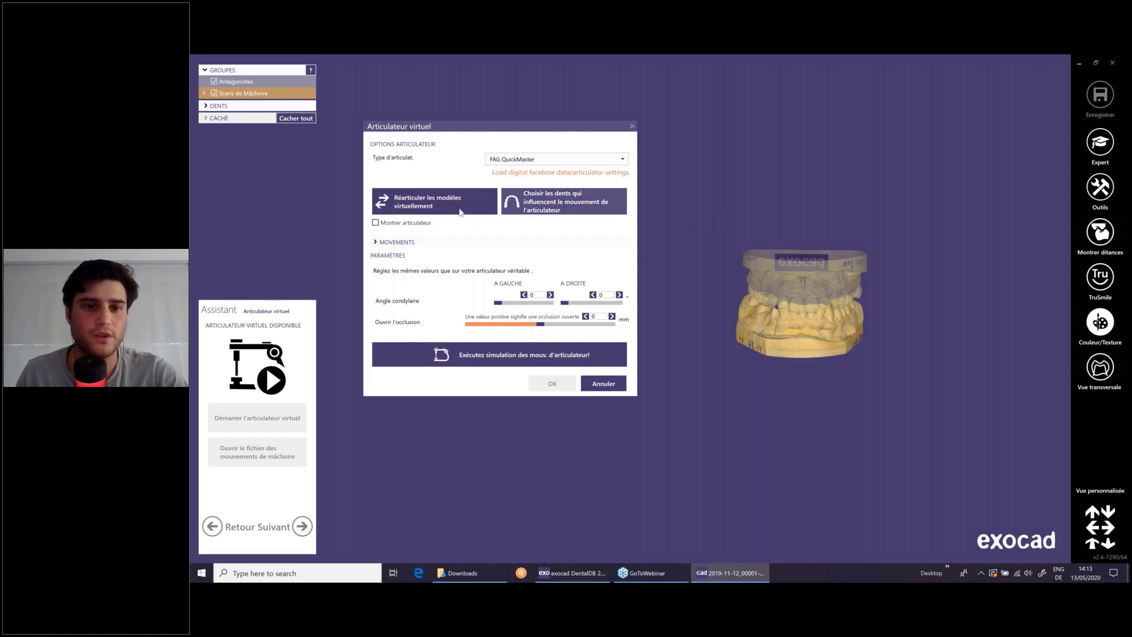
# - Start re-articulating the models virtually and hide the antagonist to compare the lower jaw with the occlusal plane
pyautogui.click(435, 199)
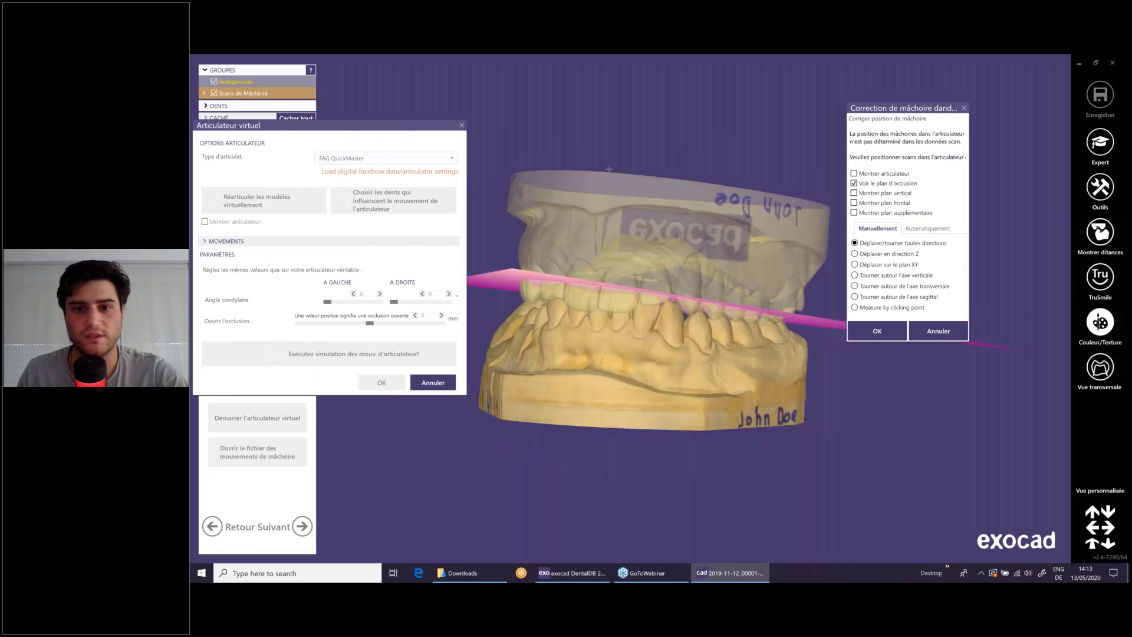
pyautogui.moveTo(609, 170); pyautogui.dragTo(676, 296, button='right')
pyautogui.click(214, 82)
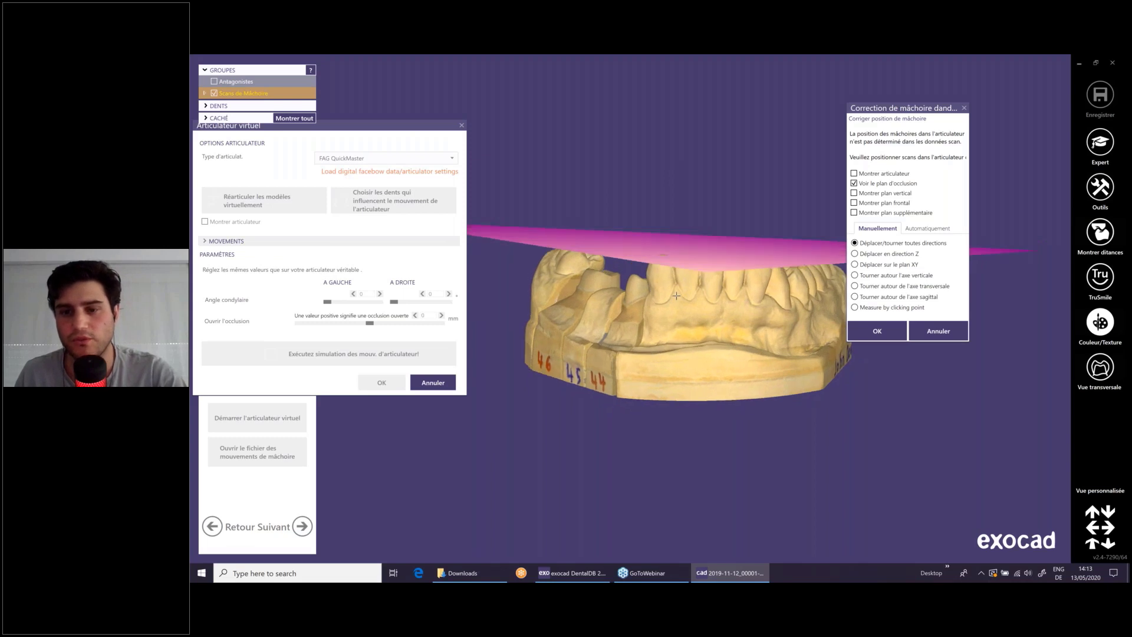
pyautogui.moveTo(676, 334); pyautogui.dragTo(677, 330, button='right')
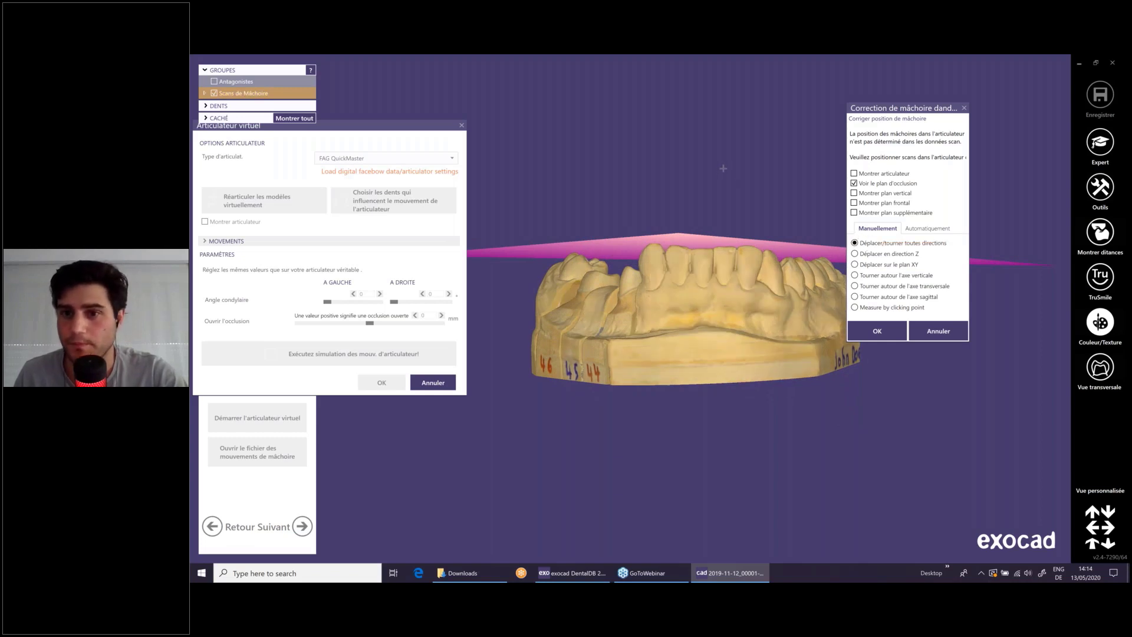
pyautogui.moveTo(720, 177); pyautogui.dragTo(720, 177, button='right')
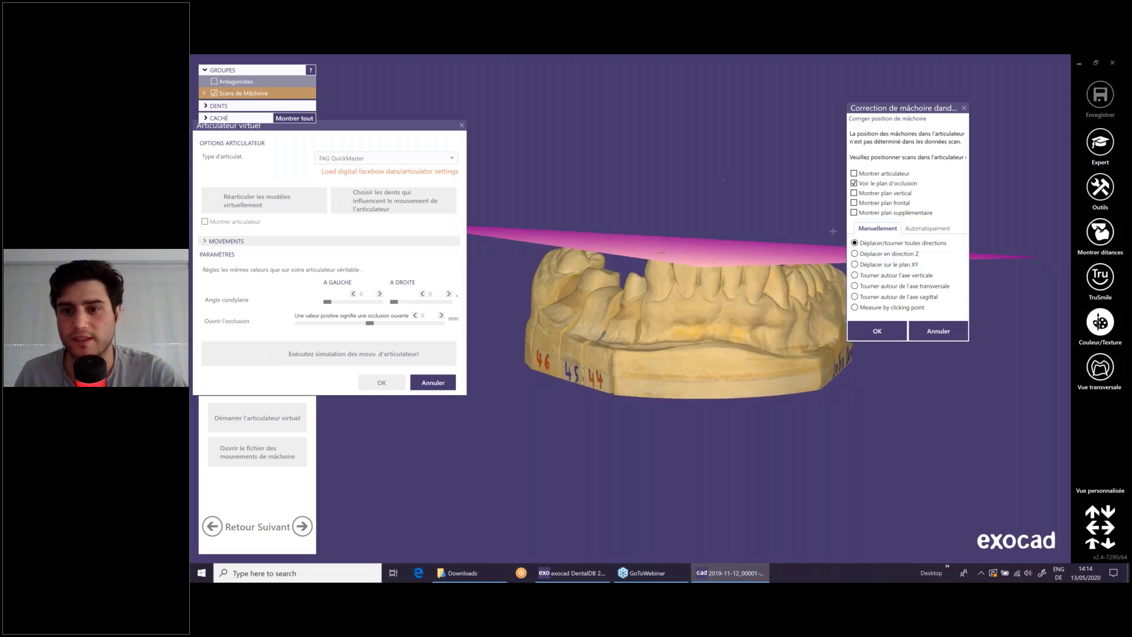
# - Hide the occlusal plane and align the jaw automatically using an incisal, a left molar and a right molar point
pyautogui.click(921, 233)
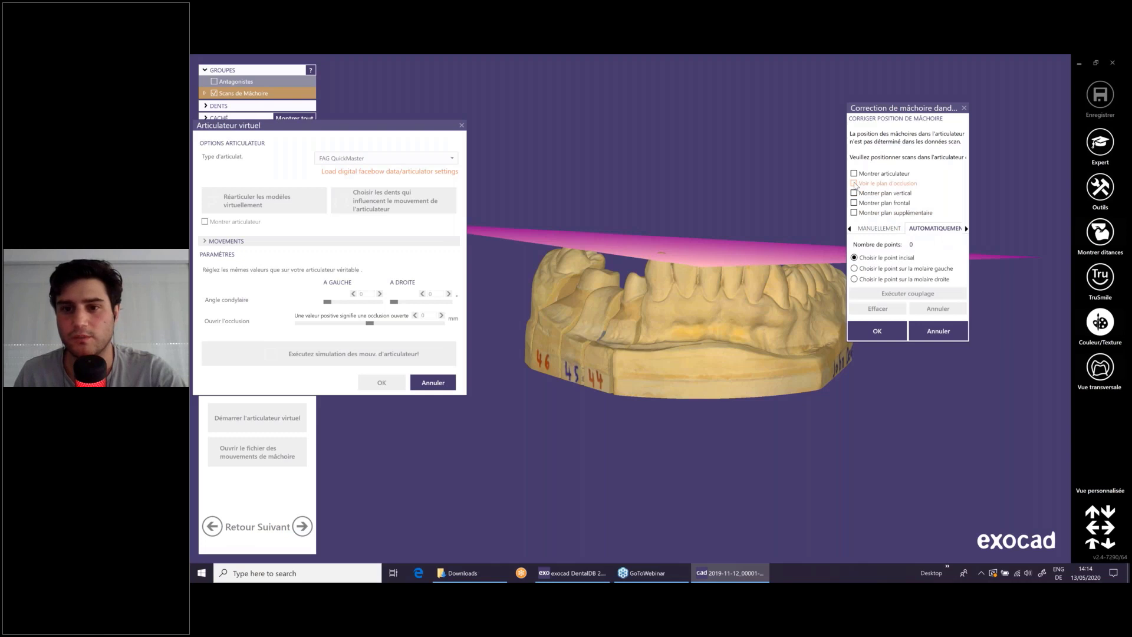
pyautogui.click(854, 183)
pyautogui.scroll(3, 742, 275)
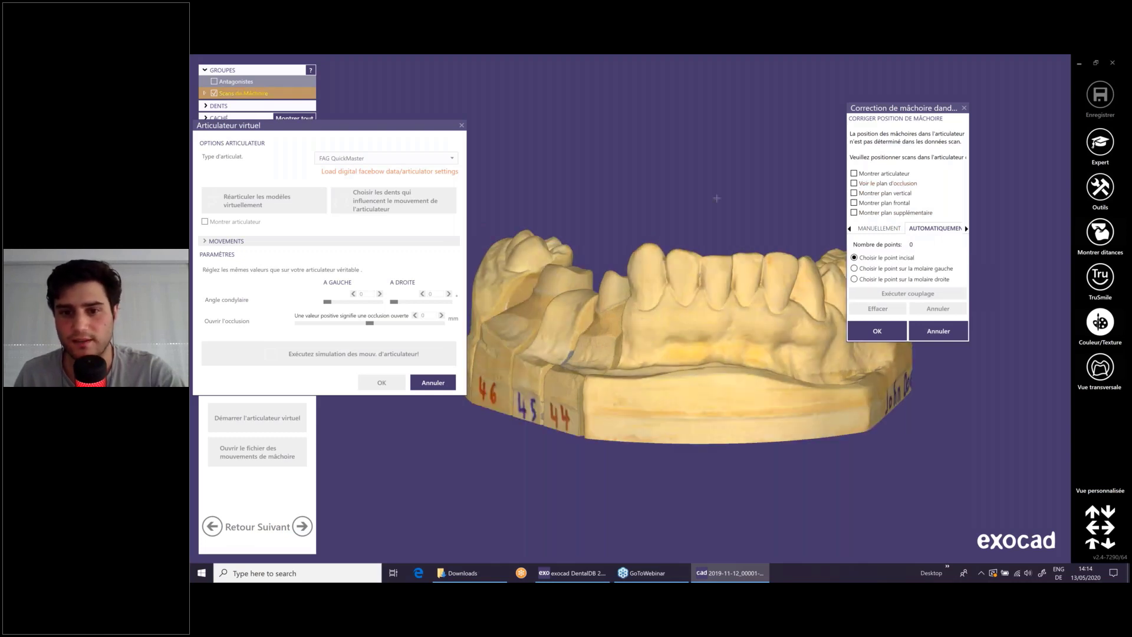
pyautogui.click(734, 255)
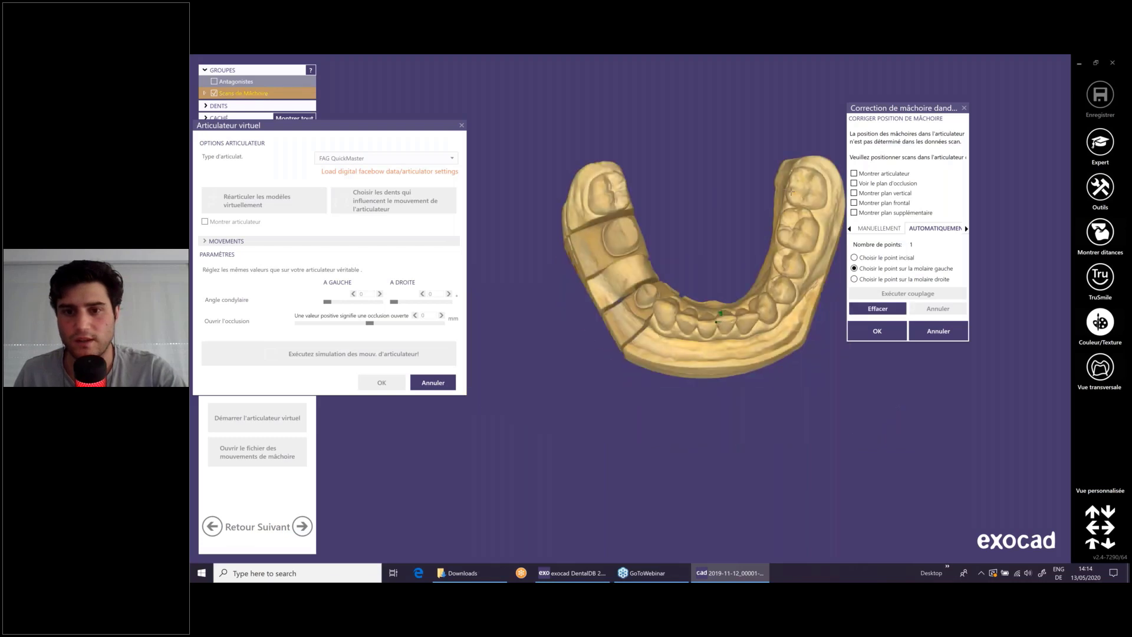
pyautogui.click(793, 192)
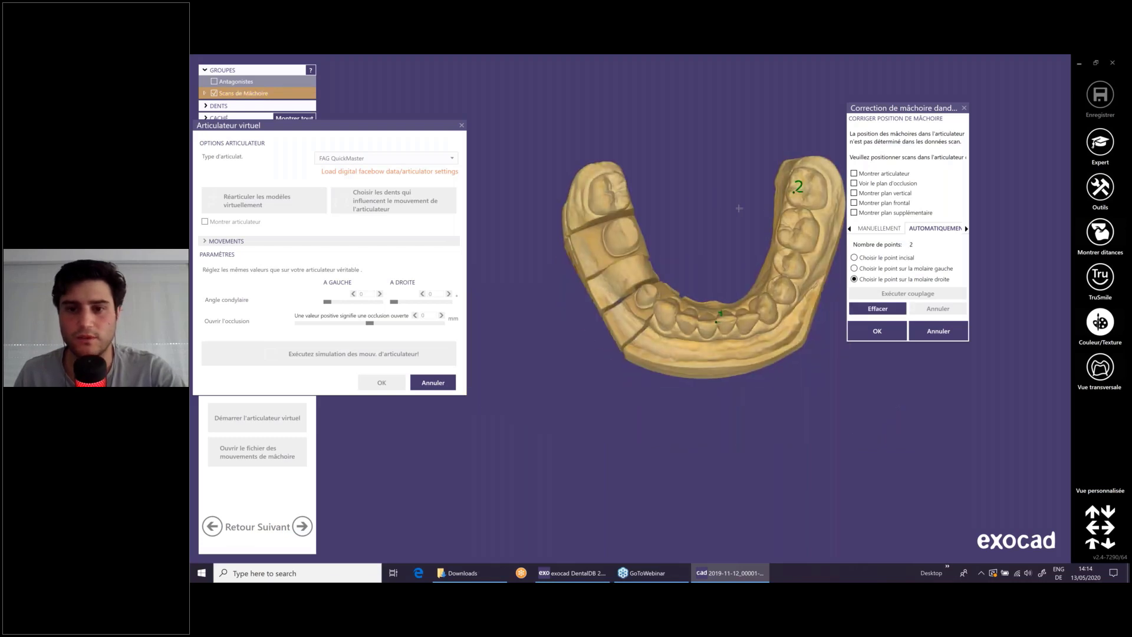
pyautogui.click(626, 200)
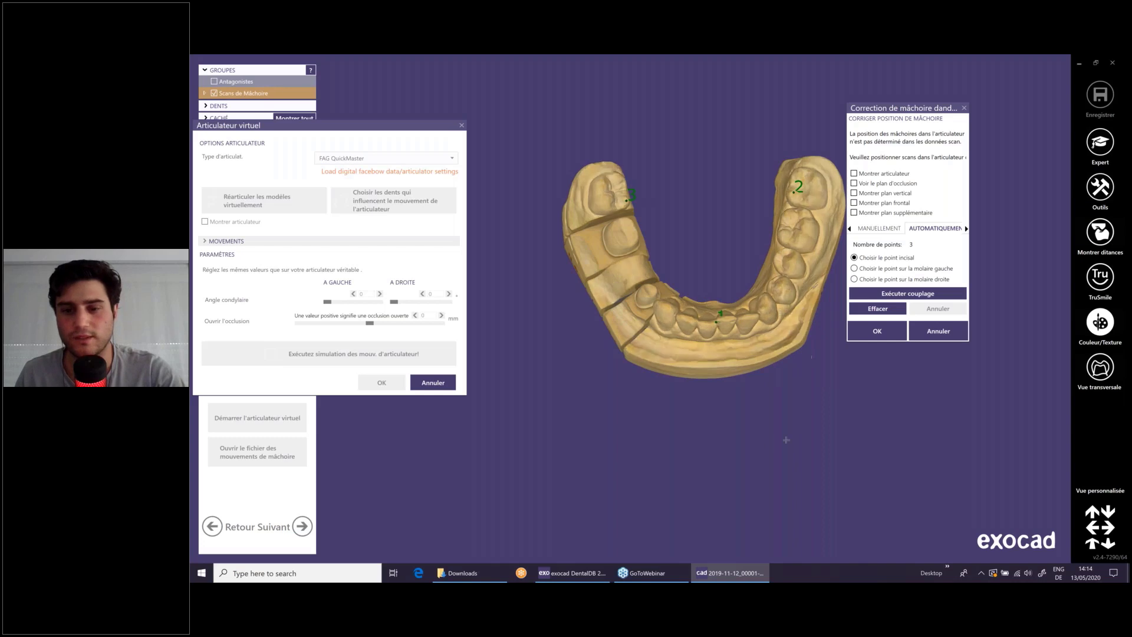
pyautogui.click(883, 295)
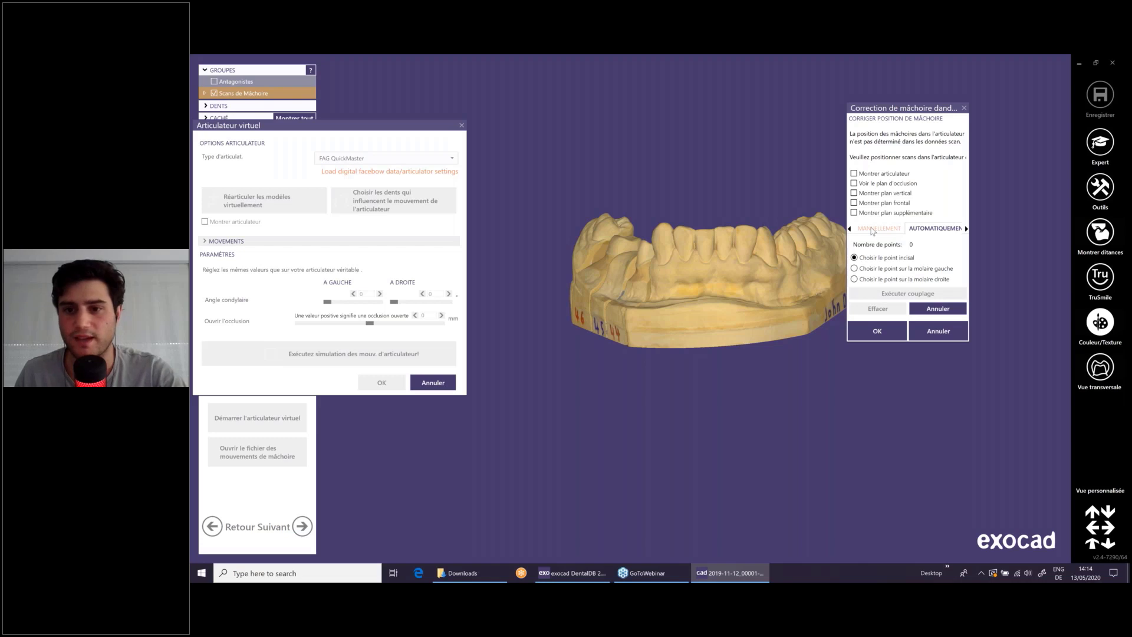
# - Switch the jaw position correction to manual and show the articulator, the occlusal plane and the antagonist
pyautogui.click(872, 229)
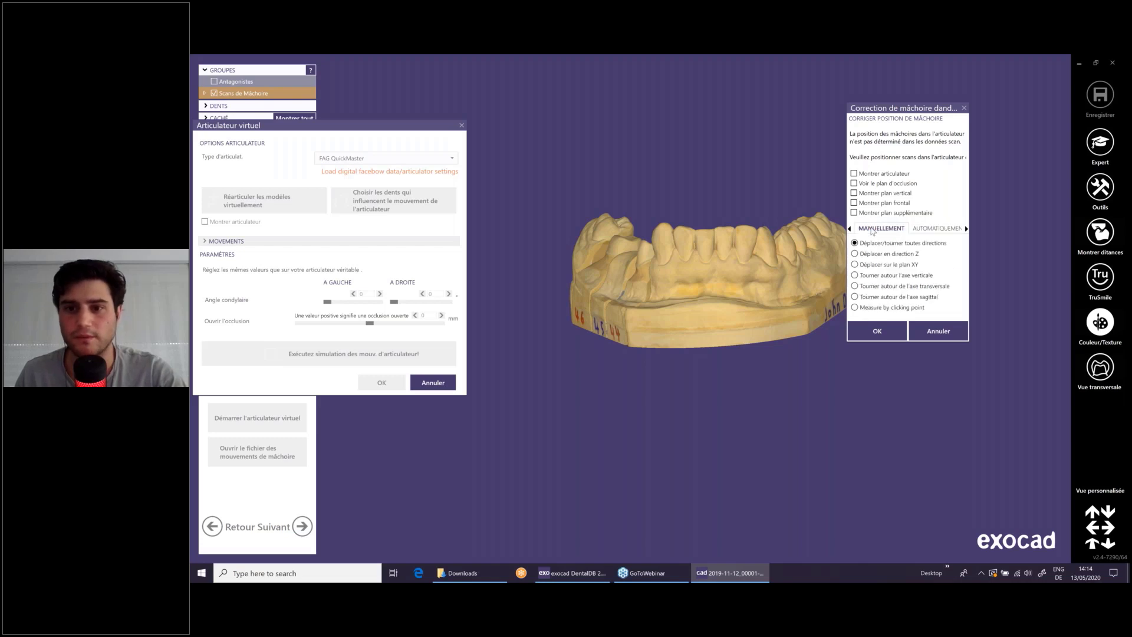
pyautogui.click(854, 174)
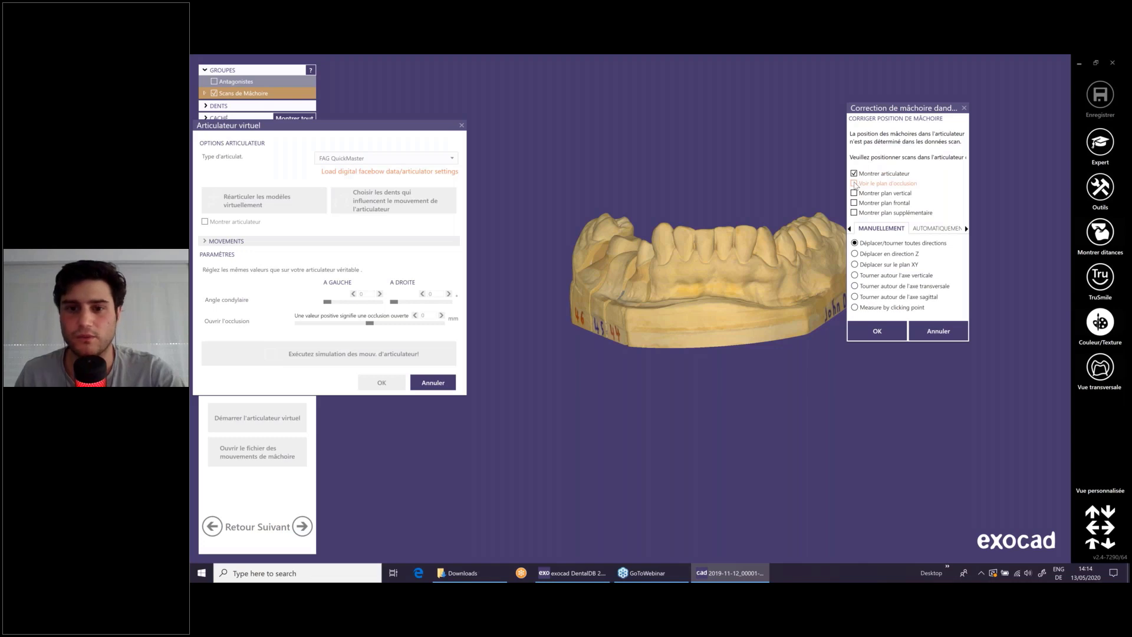
pyautogui.click(854, 184)
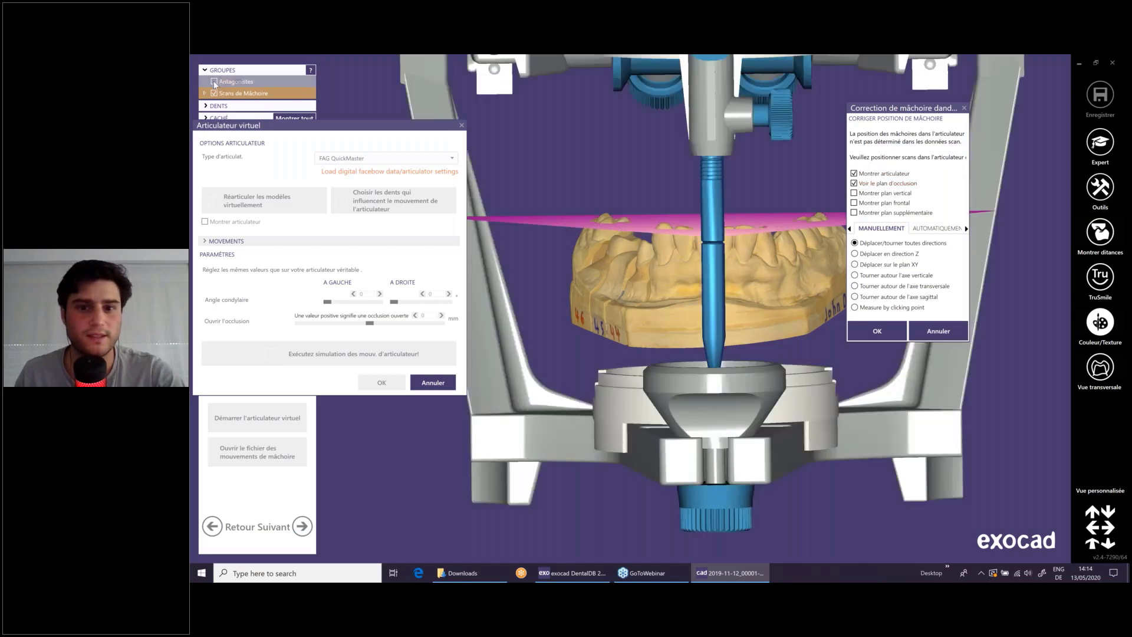
pyautogui.scroll(-3, 480, 153)
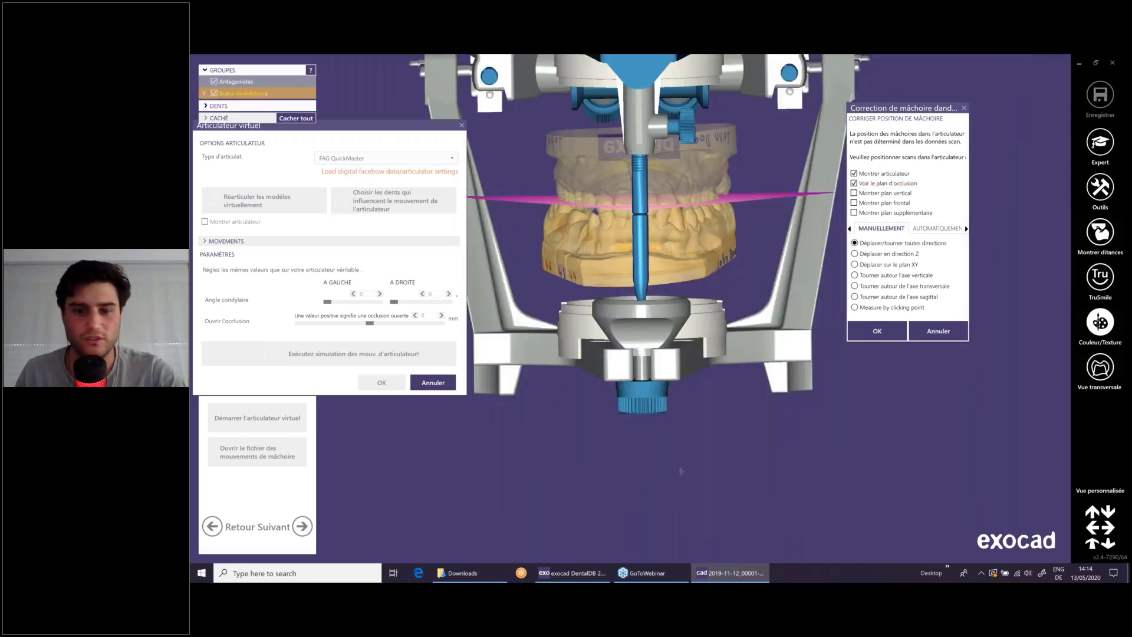
pyautogui.moveTo(761, 490); pyautogui.dragTo(806, 499, button='middle')
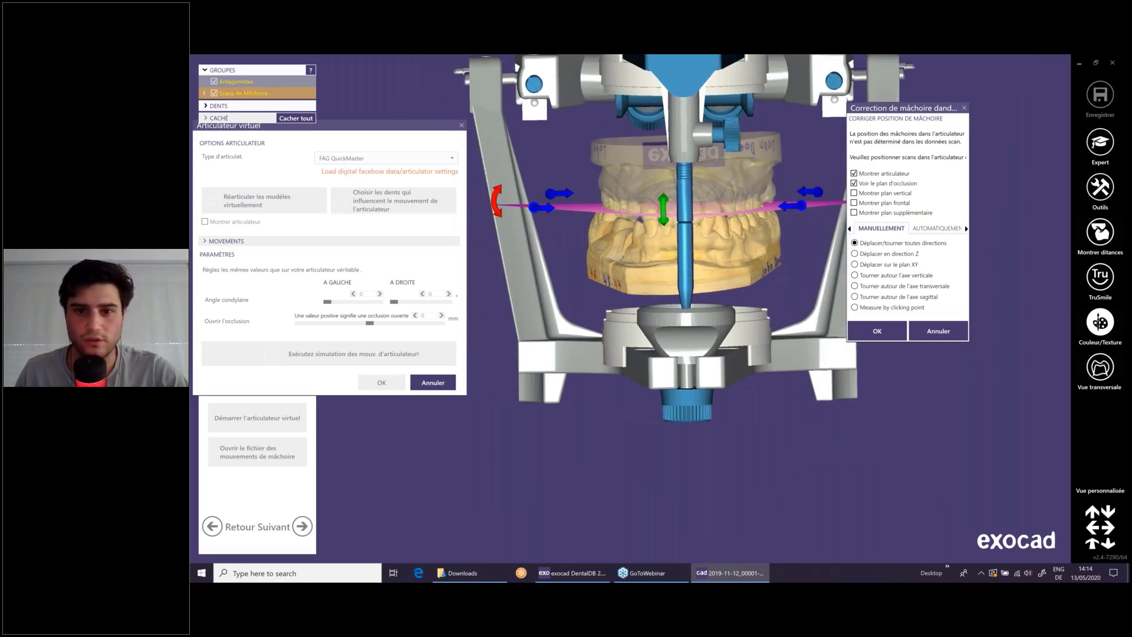
# - Fine-tune the models' position in the articulator by moving and rotating them freely against the occlusal plane, and accept the correction
pyautogui.moveTo(663, 213); pyautogui.dragTo(664, 208)
pyautogui.scroll(-3, 664, 209)
pyautogui.moveTo(665, 211); pyautogui.dragTo(654, 239, button='right')
pyautogui.moveTo(618, 188); pyautogui.dragTo(633, 182, button='right')
pyautogui.scroll(3, 633, 181)
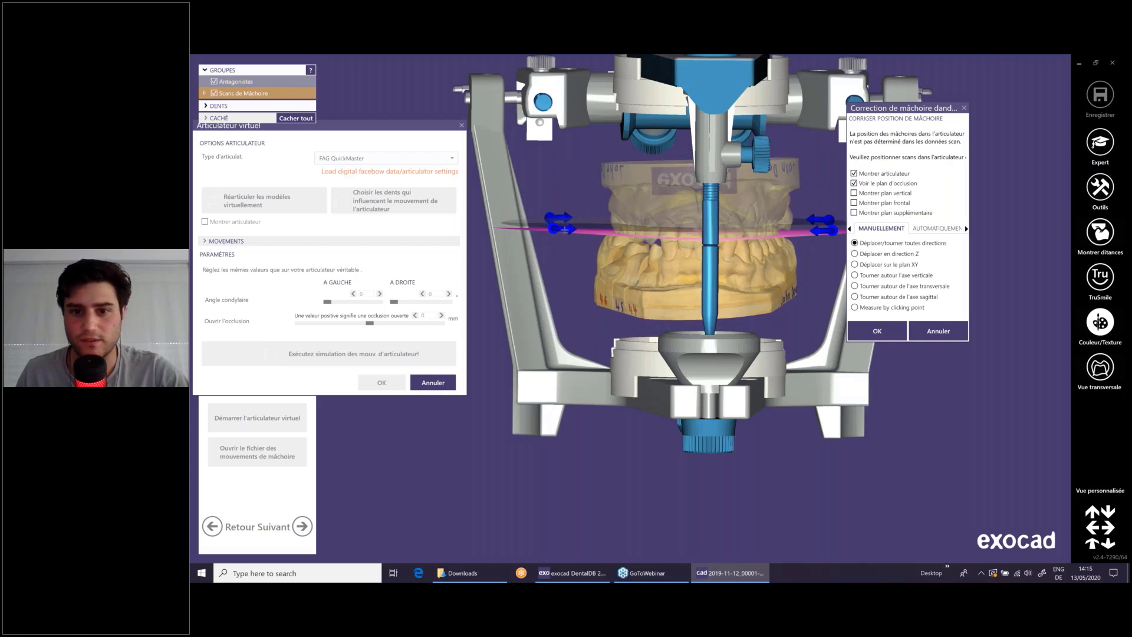
pyautogui.moveTo(567, 229); pyautogui.dragTo(568, 232)
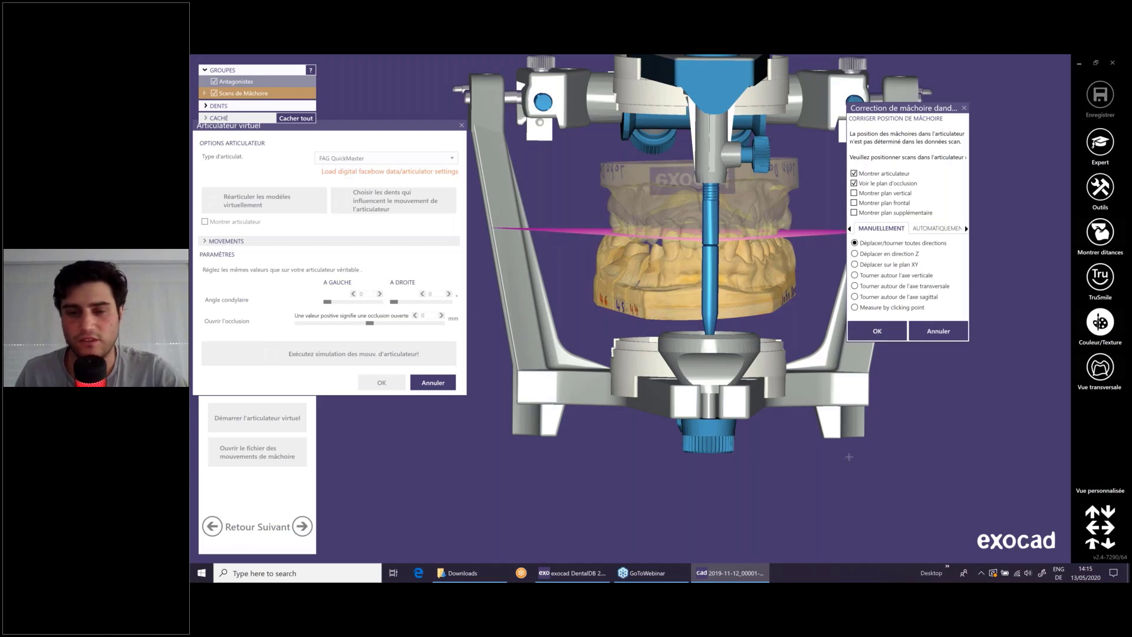
pyautogui.click(877, 330)
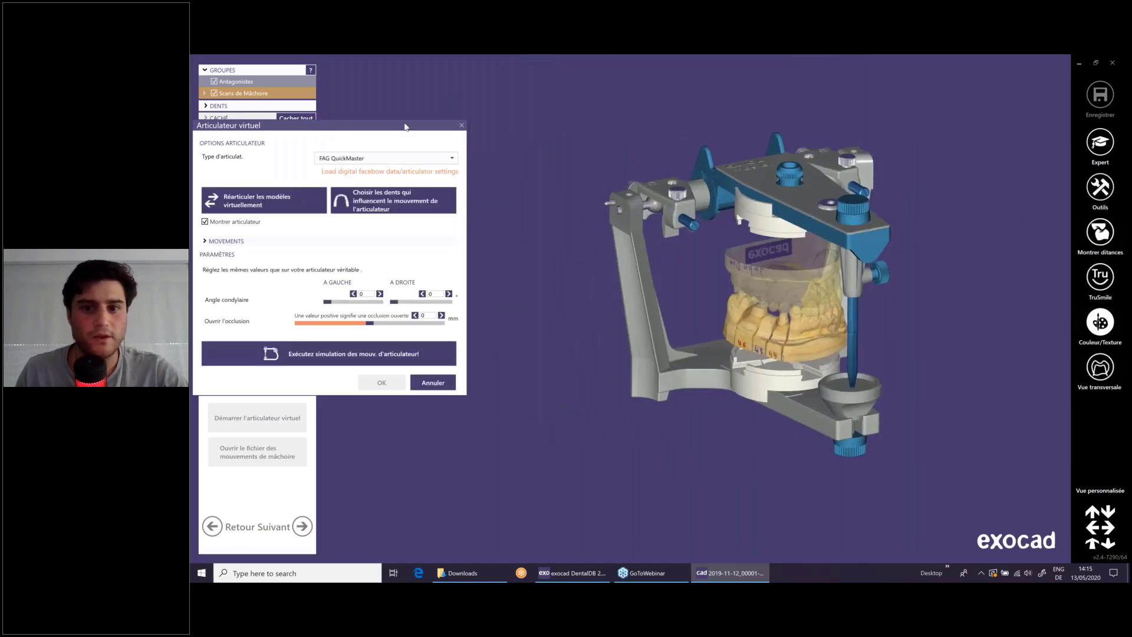
# - Display the articulator's movement settings and run the simulation of the articulator movements
pyautogui.moveTo(340, 128); pyautogui.dragTo(524, 96)
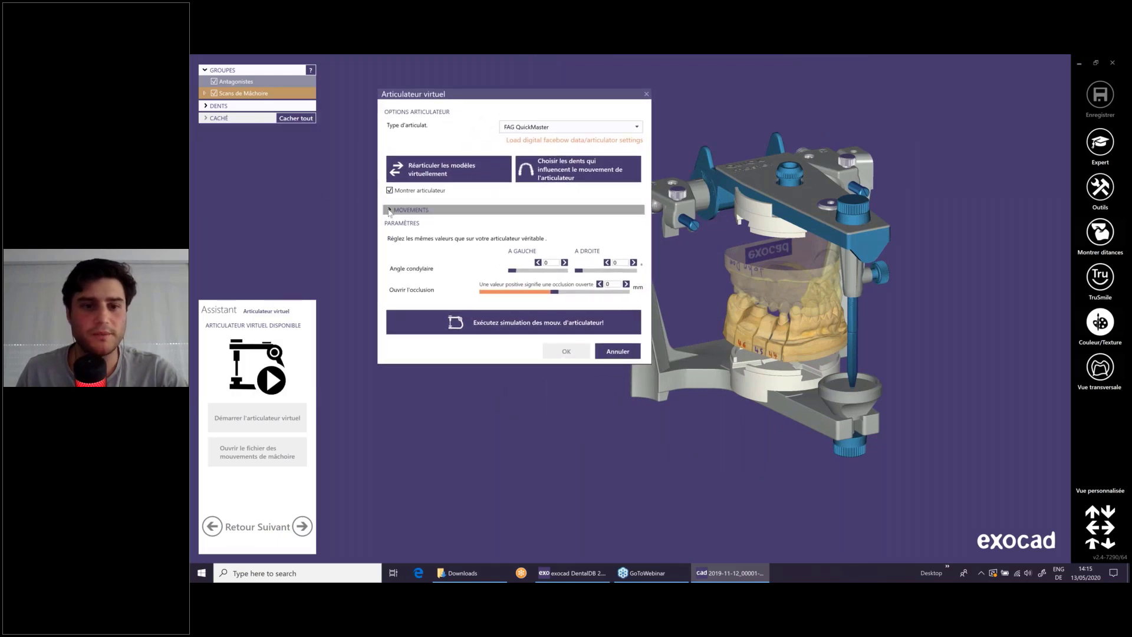
pyautogui.click(389, 210)
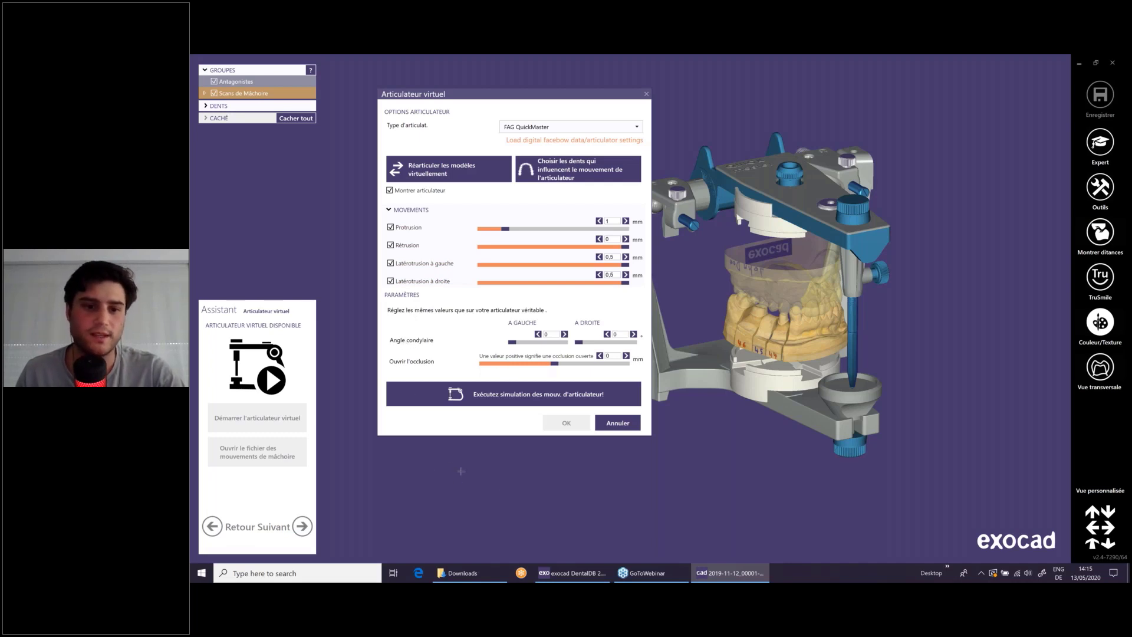
pyautogui.moveTo(772, 419); pyautogui.dragTo(687, 473, button='right')
pyautogui.moveTo(687, 472); pyautogui.dragTo(756, 451, button='middle')
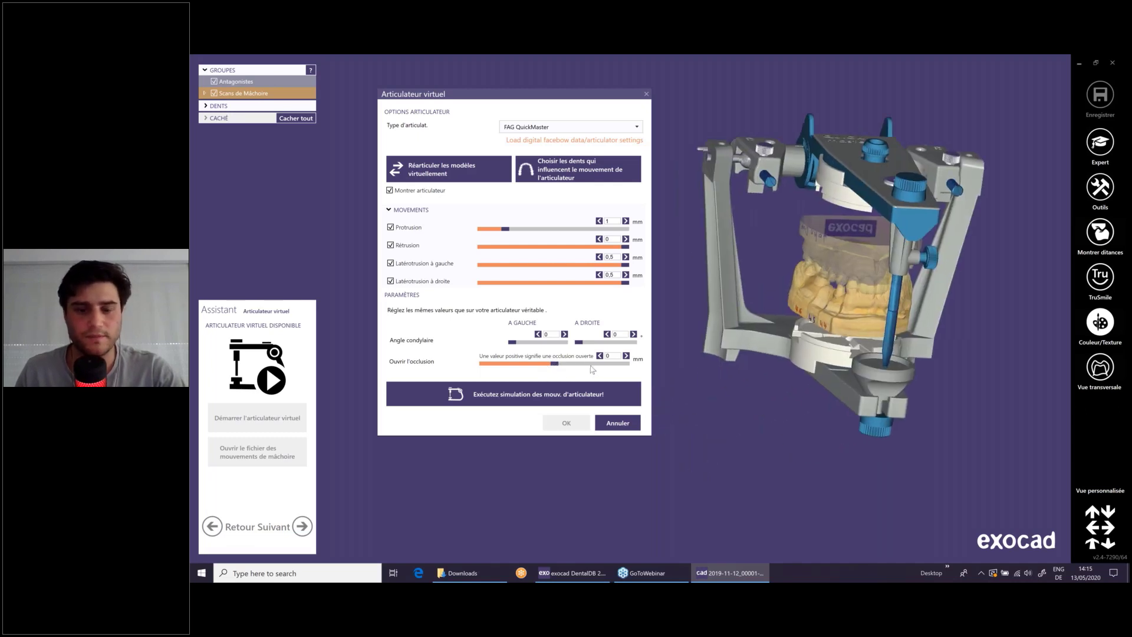
pyautogui.moveTo(750, 408); pyautogui.dragTo(764, 405, button='right')
pyautogui.click(508, 395)
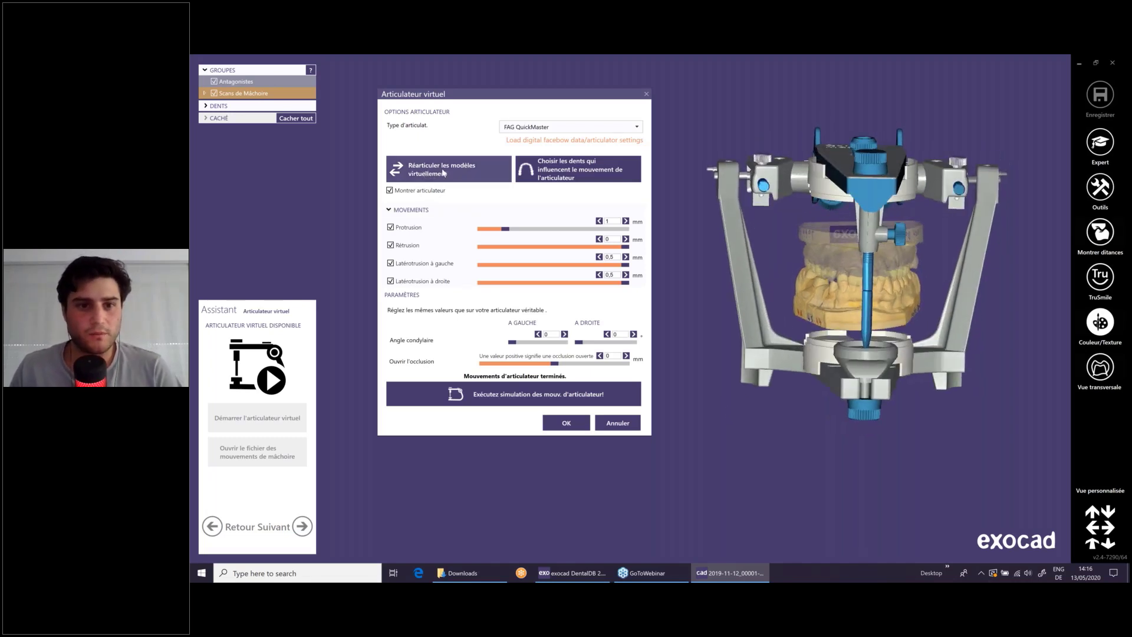
# - Open the selection of teeth influencing the articulation, switch from painting excluded zones to marking whole teeth, and accept it
pyautogui.click(548, 177)
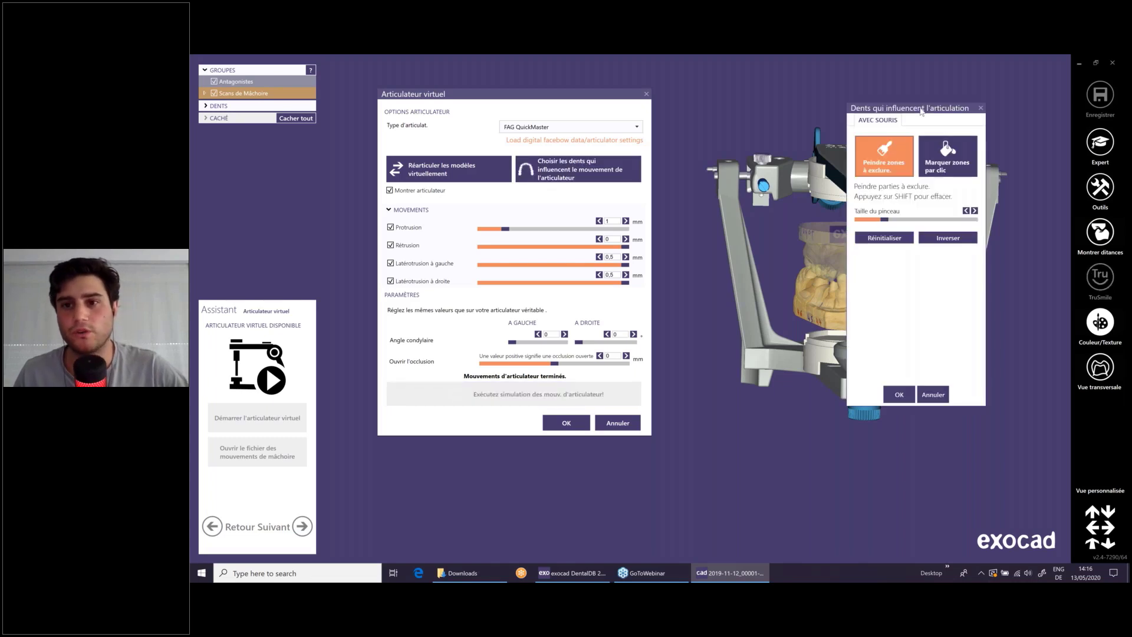
pyautogui.moveTo(924, 110); pyautogui.dragTo(935, 104)
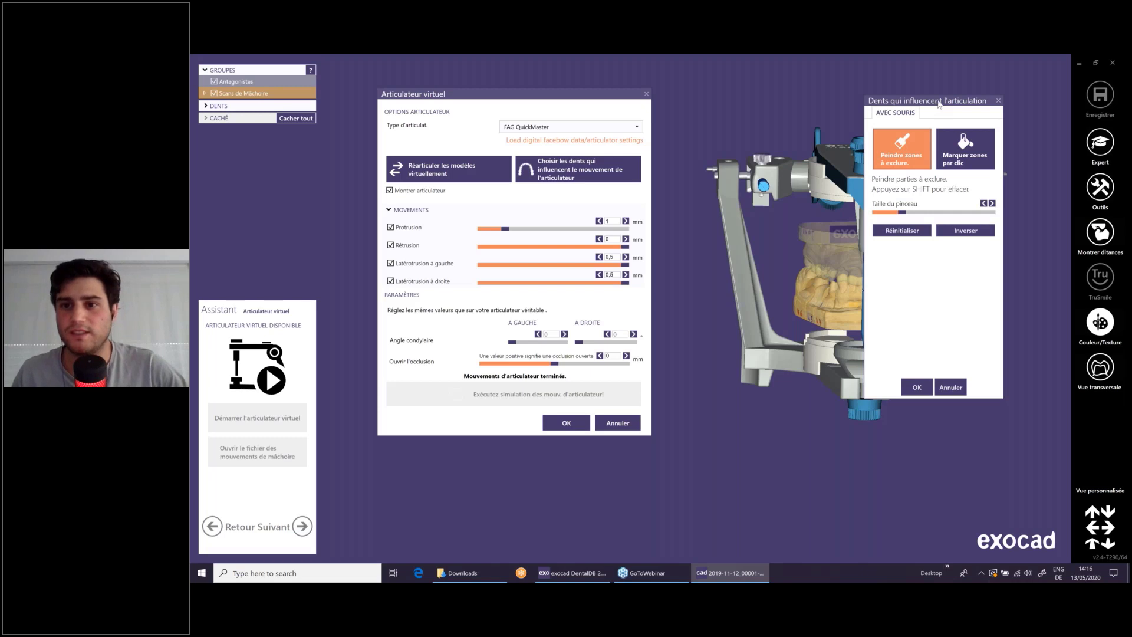
pyautogui.moveTo(936, 104); pyautogui.dragTo(968, 111)
pyautogui.moveTo(713, 448); pyautogui.dragTo(732, 420, button='right')
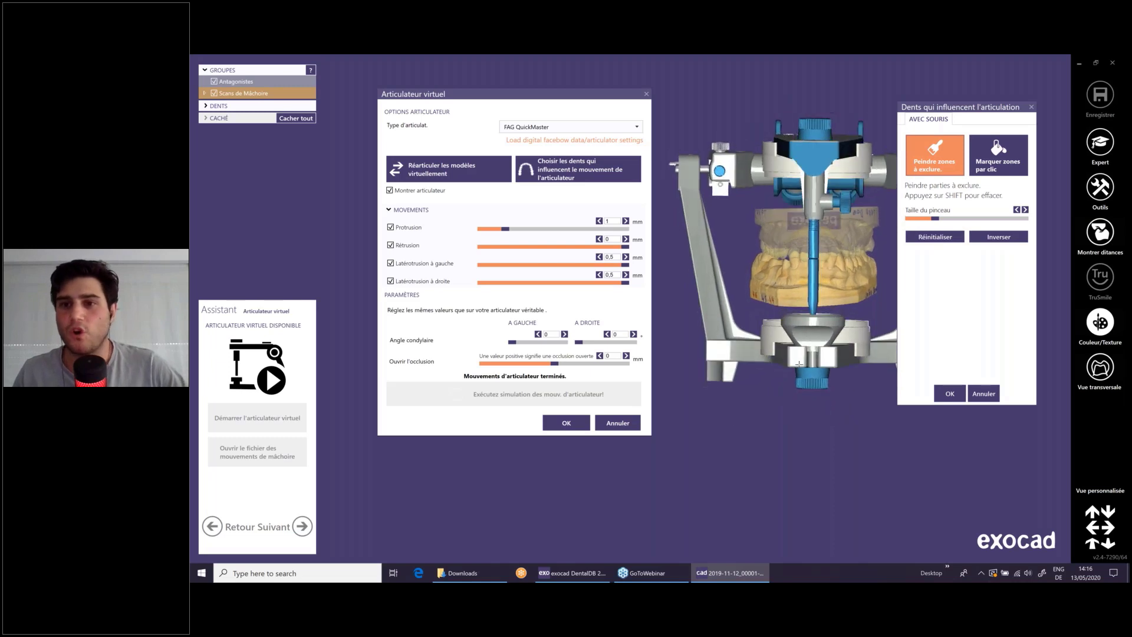
pyautogui.click(919, 166)
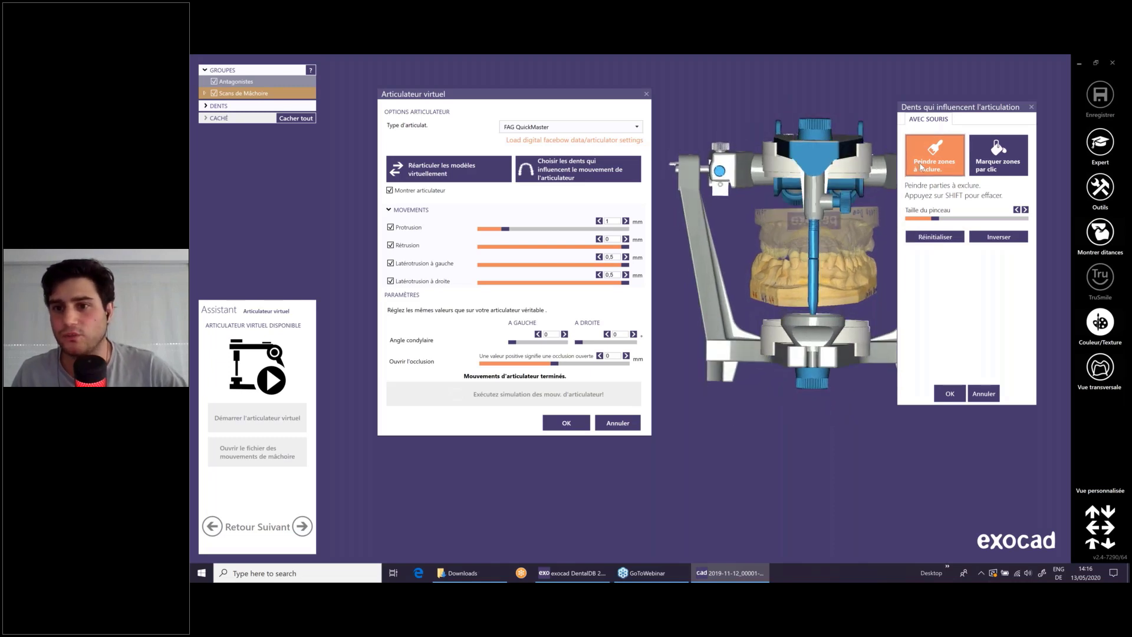
pyautogui.click(998, 158)
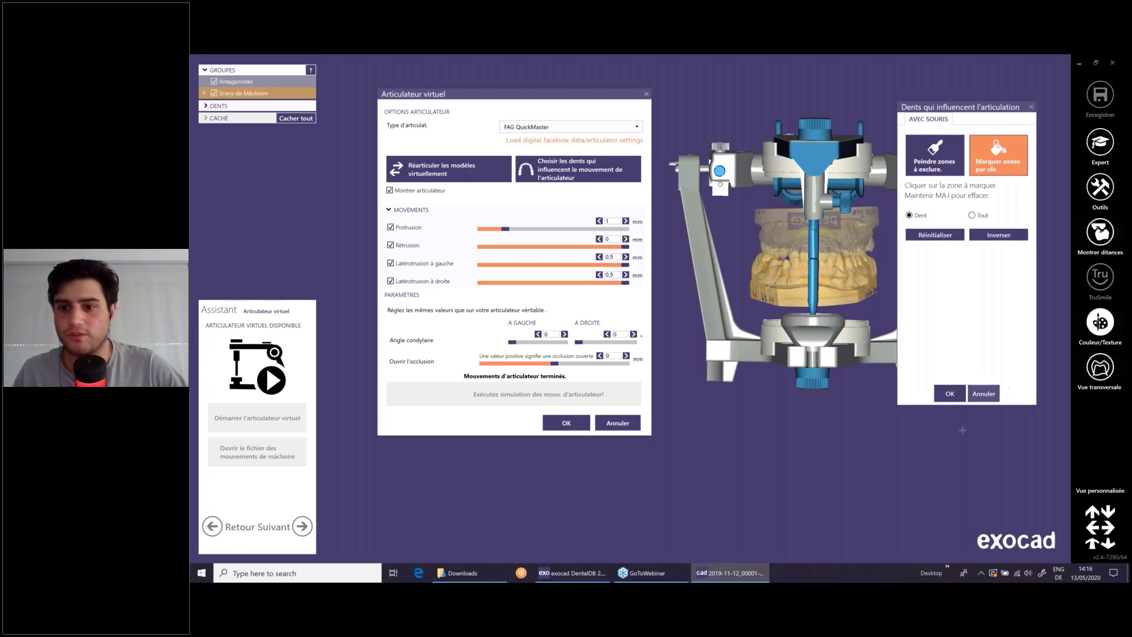
pyautogui.click(944, 393)
# - Accept the virtual articulator settings and replay the protrusion movement of the jaws
pyautogui.click(576, 426)
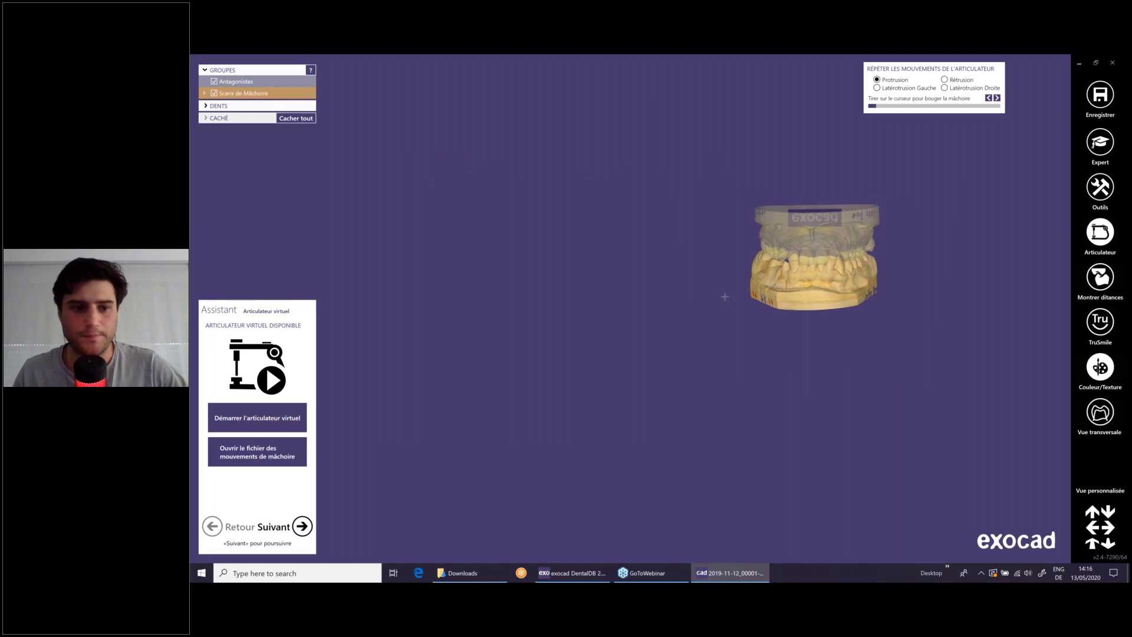
pyautogui.moveTo(630, 250); pyautogui.dragTo(567, 271, button='middle')
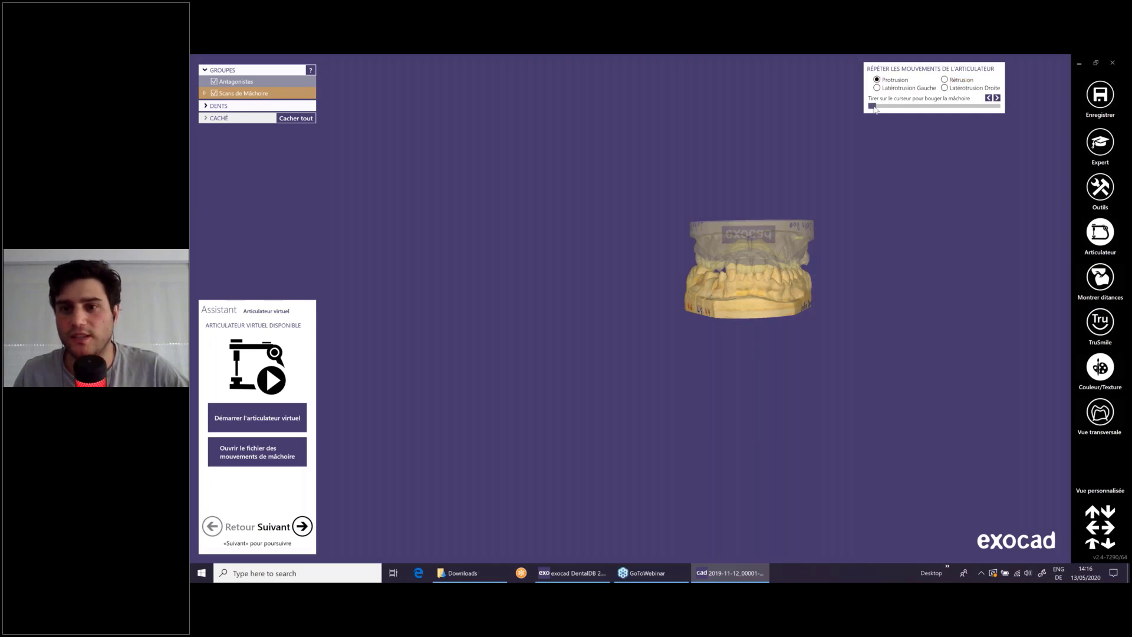
pyautogui.moveTo(886, 112); pyautogui.dragTo(799, 118)
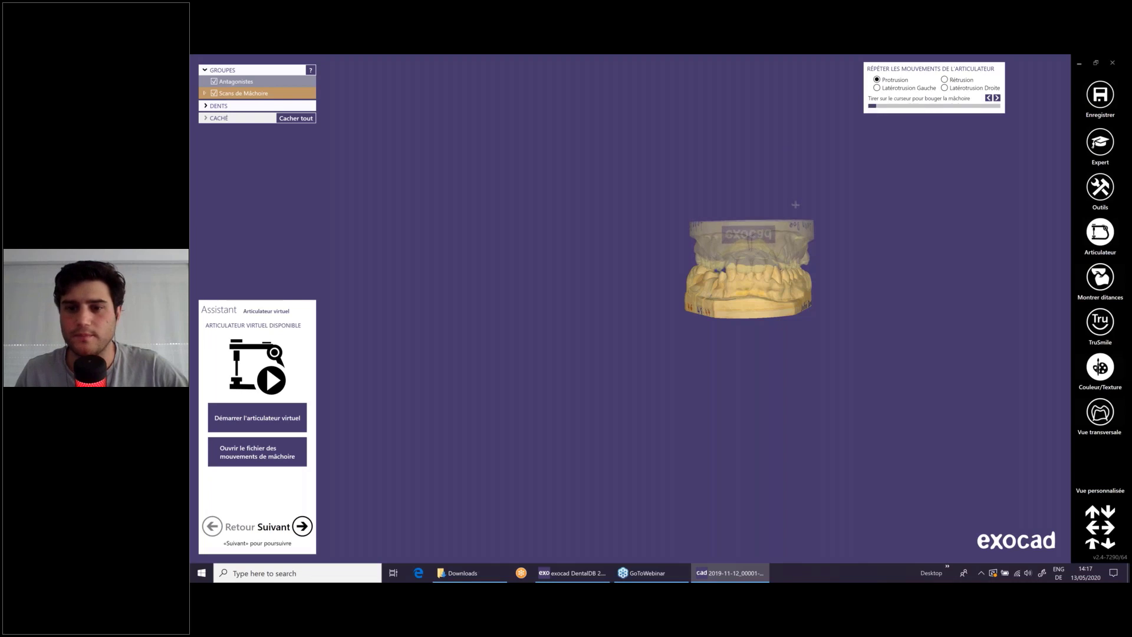
# - Proceed to margin detection and detect the preparation margin of tooth 44 from one point on its margin line
pyautogui.click(302, 529)
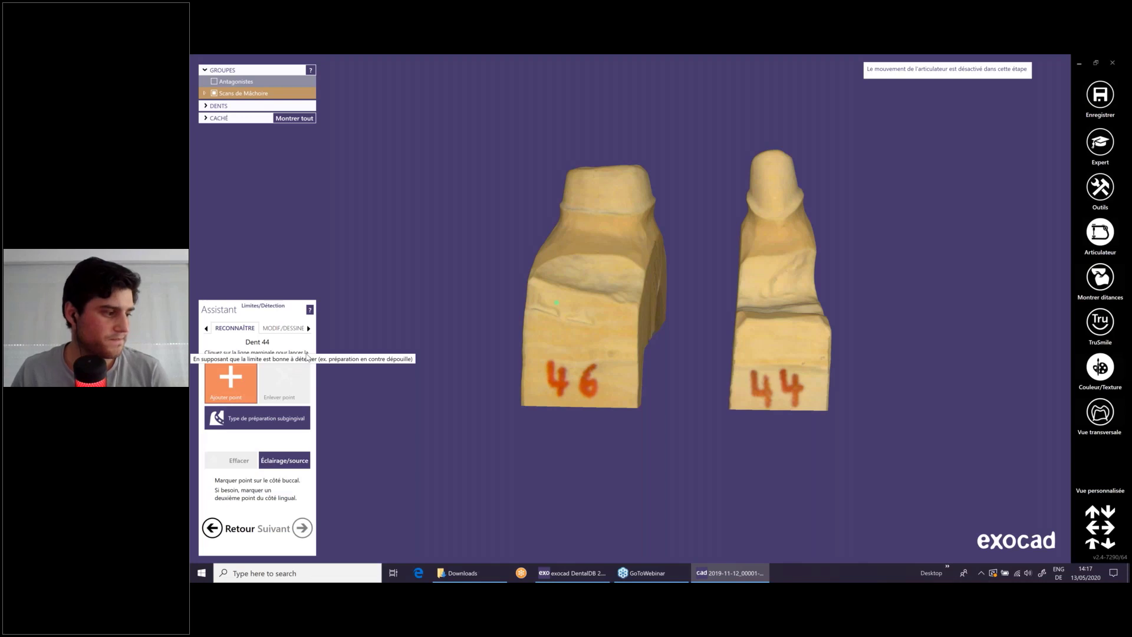
pyautogui.click(777, 221)
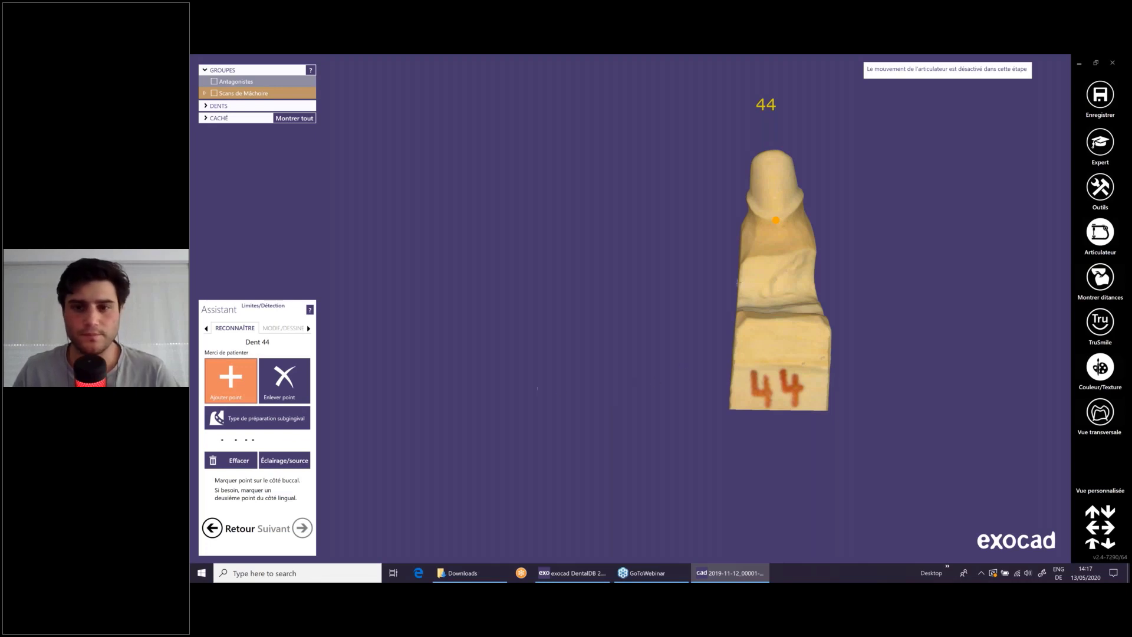
pyautogui.moveTo(748, 300); pyautogui.dragTo(590, 336, button='right')
pyautogui.scroll(5, 705, 245)
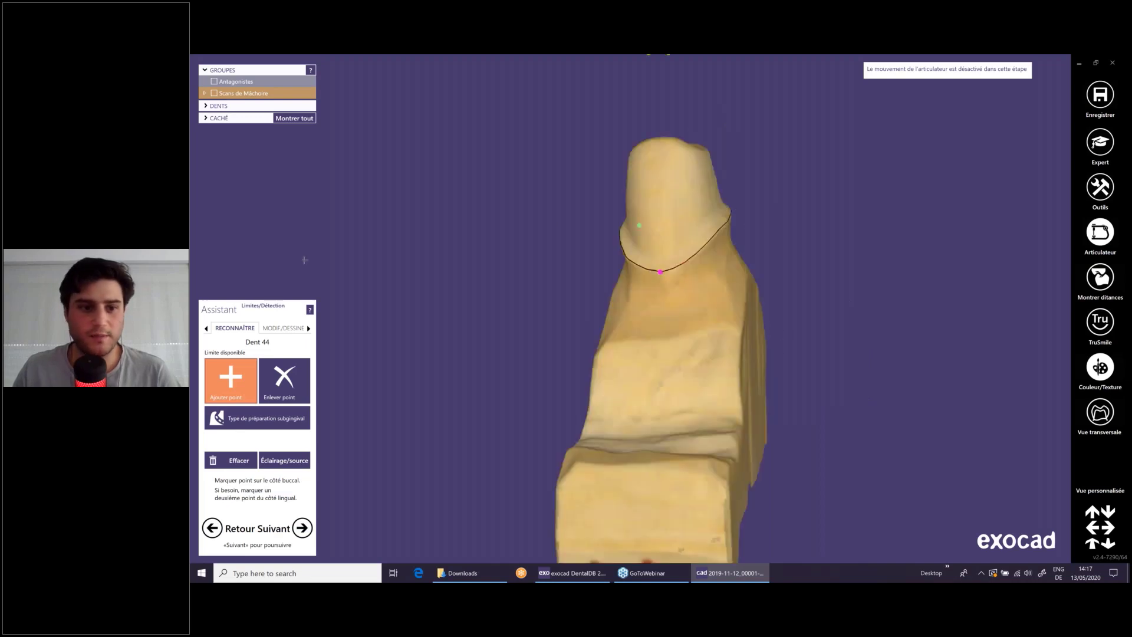
# - Switch tooth 44's margin to manual modification and reposition control points along the front of the line
pyautogui.click(277, 328)
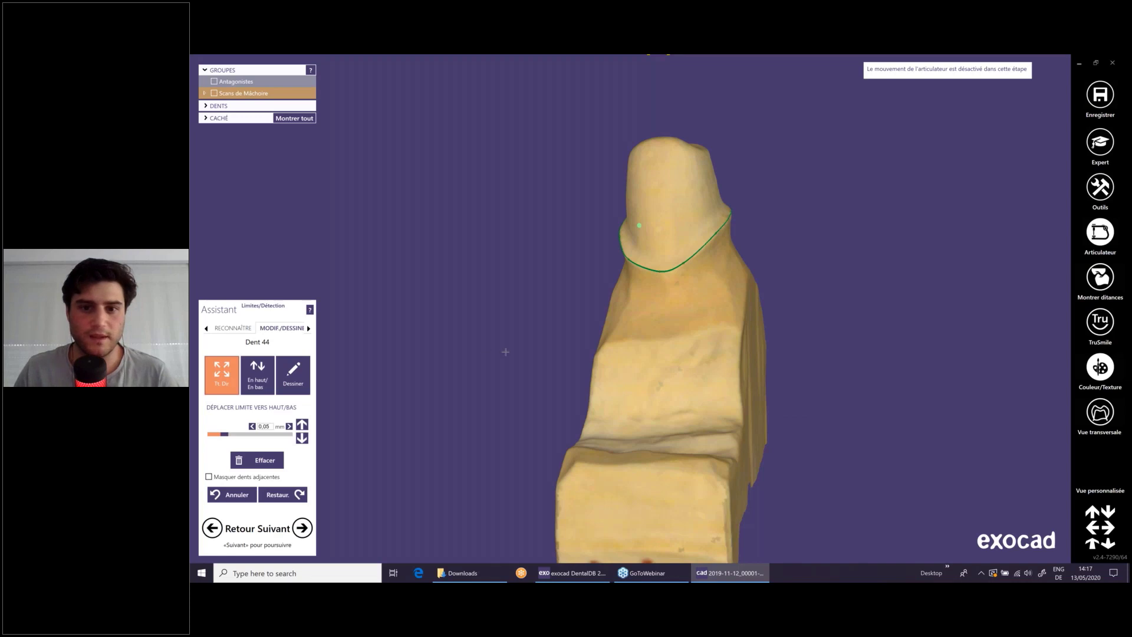
pyautogui.moveTo(499, 352); pyautogui.dragTo(531, 324, button='right')
pyautogui.scroll(8, 688, 273)
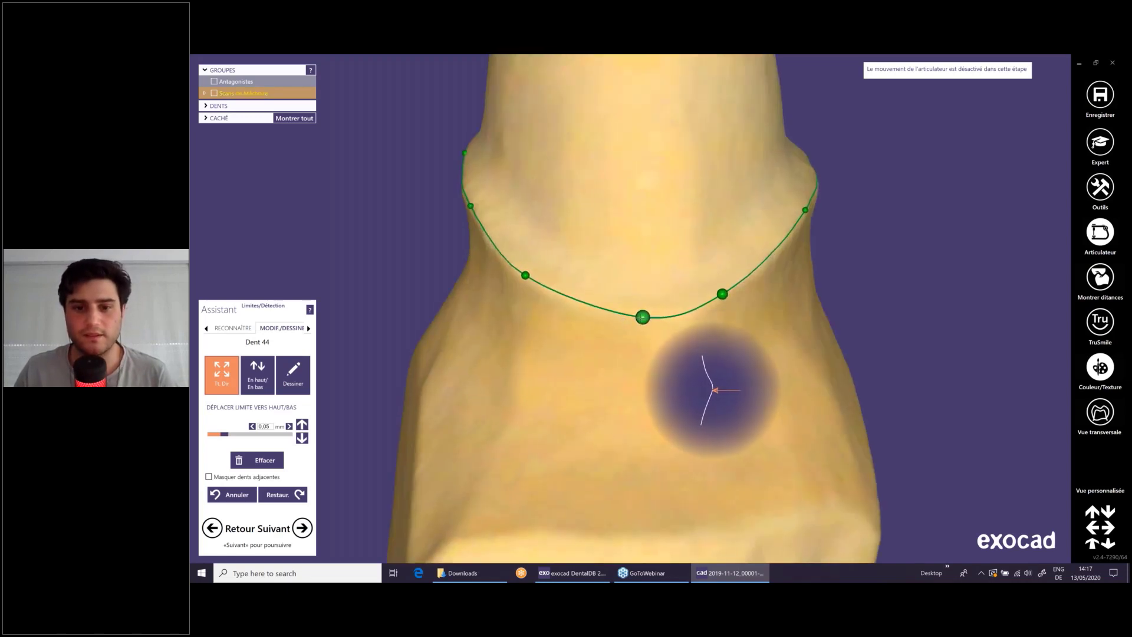
pyautogui.moveTo(642, 317); pyautogui.dragTo(620, 308)
pyautogui.moveTo(406, 303); pyautogui.dragTo(454, 214, button='middle')
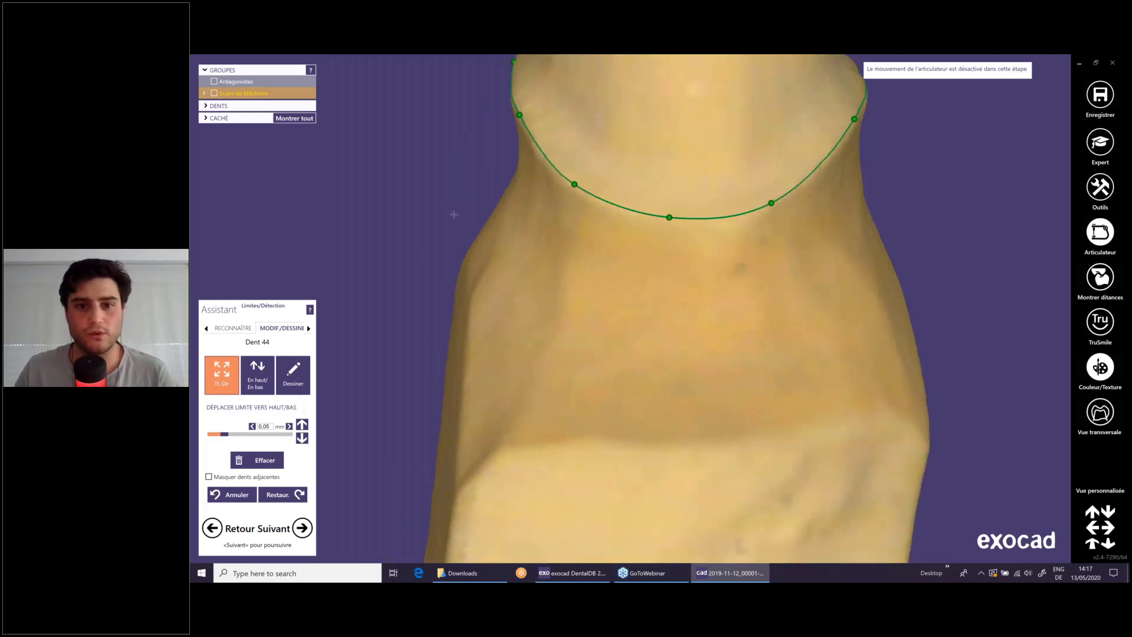
pyautogui.moveTo(454, 215)
pyautogui.mouseDown(button='right')
pyautogui.moveTo(459, 278)
pyautogui.moveTo(463, 230)
pyautogui.mouseUp(button='right')
pyautogui.moveTo(771, 228)
pyautogui.mouseDown()
pyautogui.moveTo(786, 232)
pyautogui.moveTo(769, 229)
pyautogui.mouseUp()
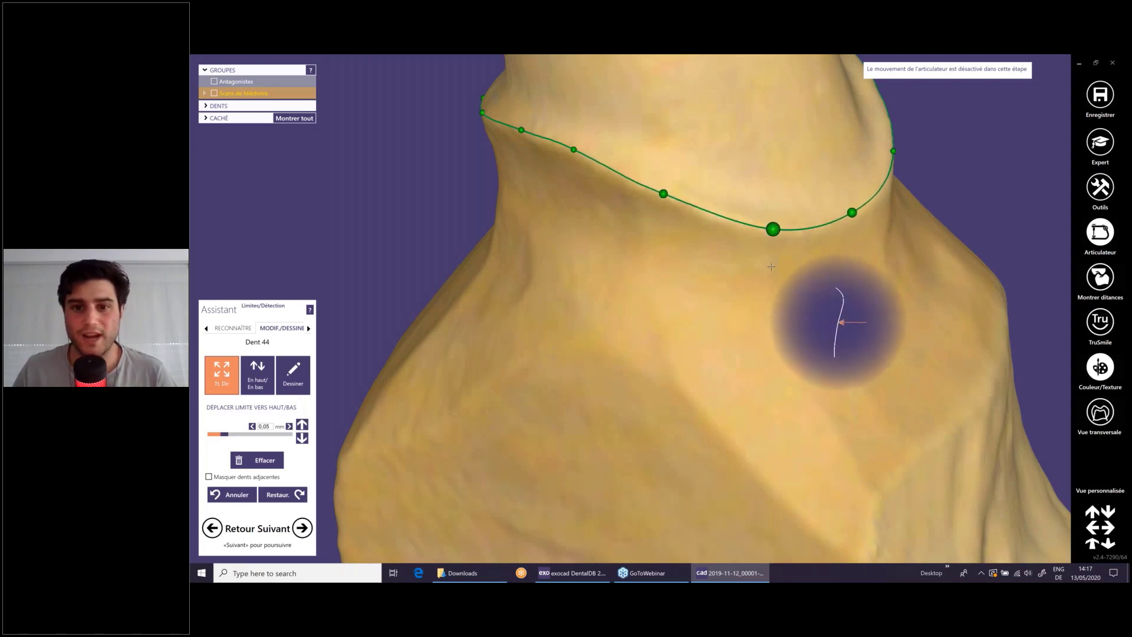
# - Add an extra control point to tooth 44's margin line between two existing points and delete it again
pyautogui.moveTo(770, 228); pyautogui.dragTo(733, 232, button='right')
pyautogui.scroll(5, 734, 232)
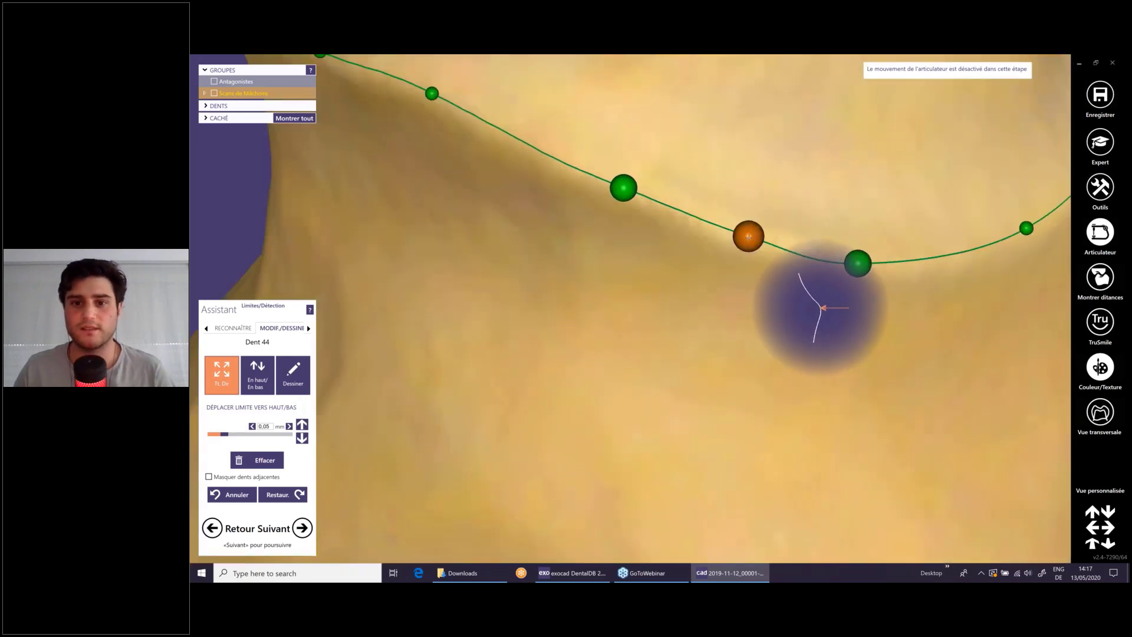
pyautogui.click(748, 237)
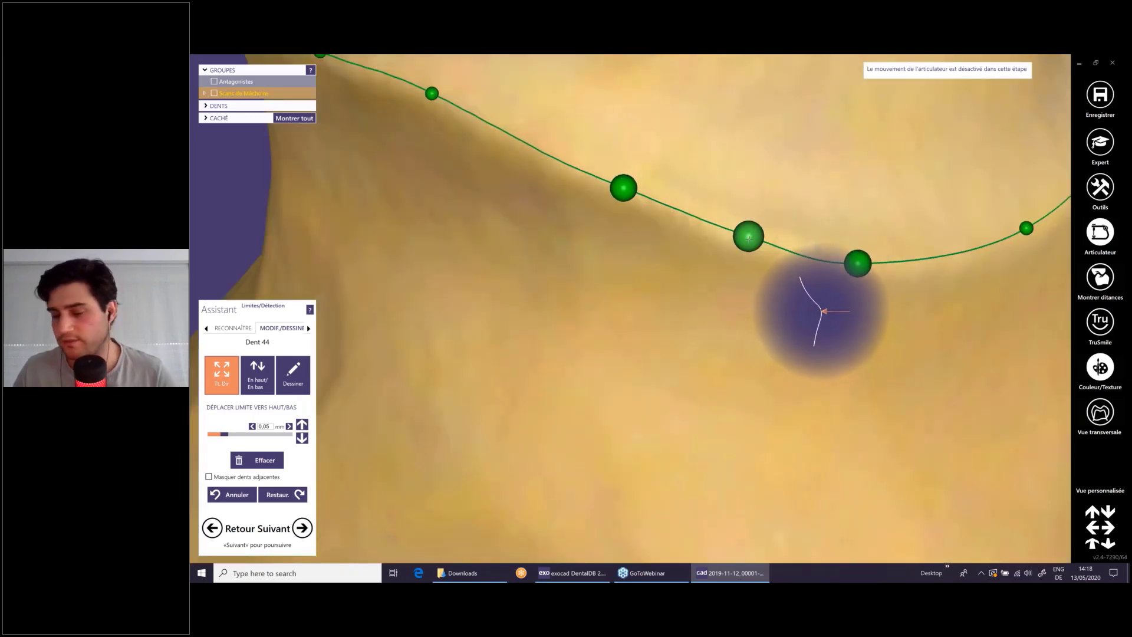
pyautogui.click(748, 237)
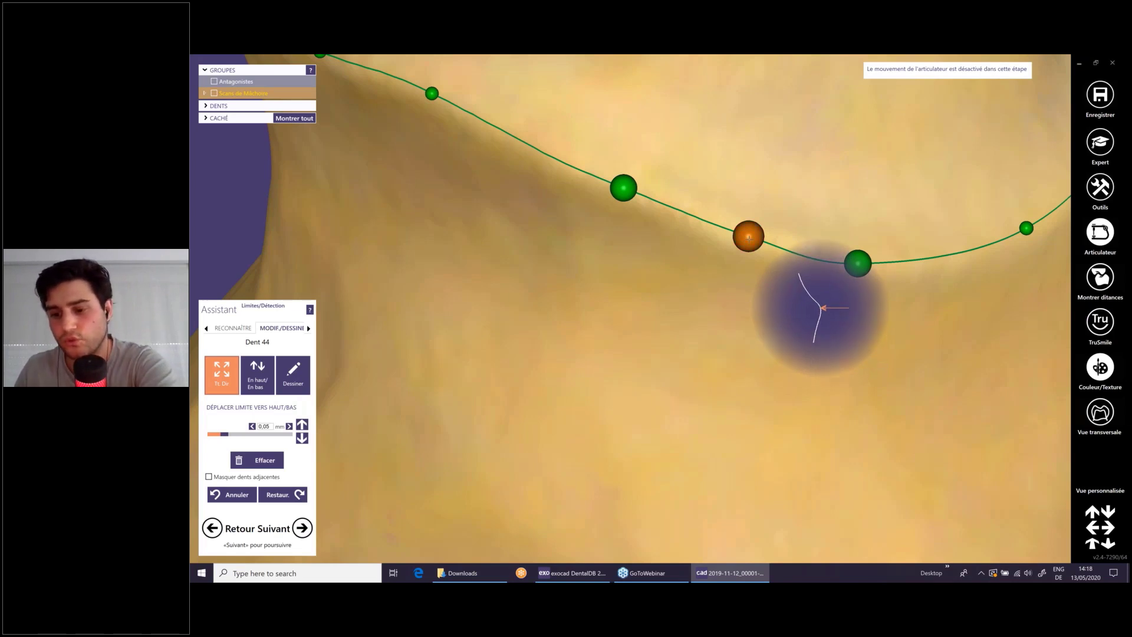
pyautogui.click(748, 237)
pyautogui.scroll(-3, 748, 238)
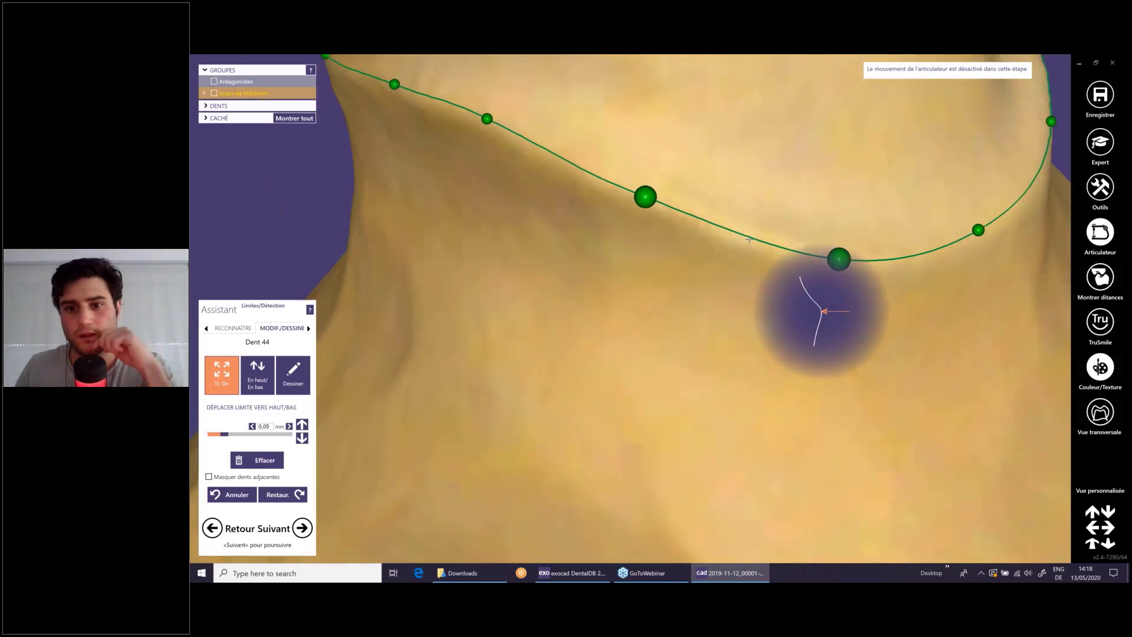
# - Add a row of closely spaced control points to the front section of tooth 44's margin line
pyautogui.scroll(-6, 749, 238)
pyautogui.moveTo(638, 306); pyautogui.dragTo(604, 263, button='right')
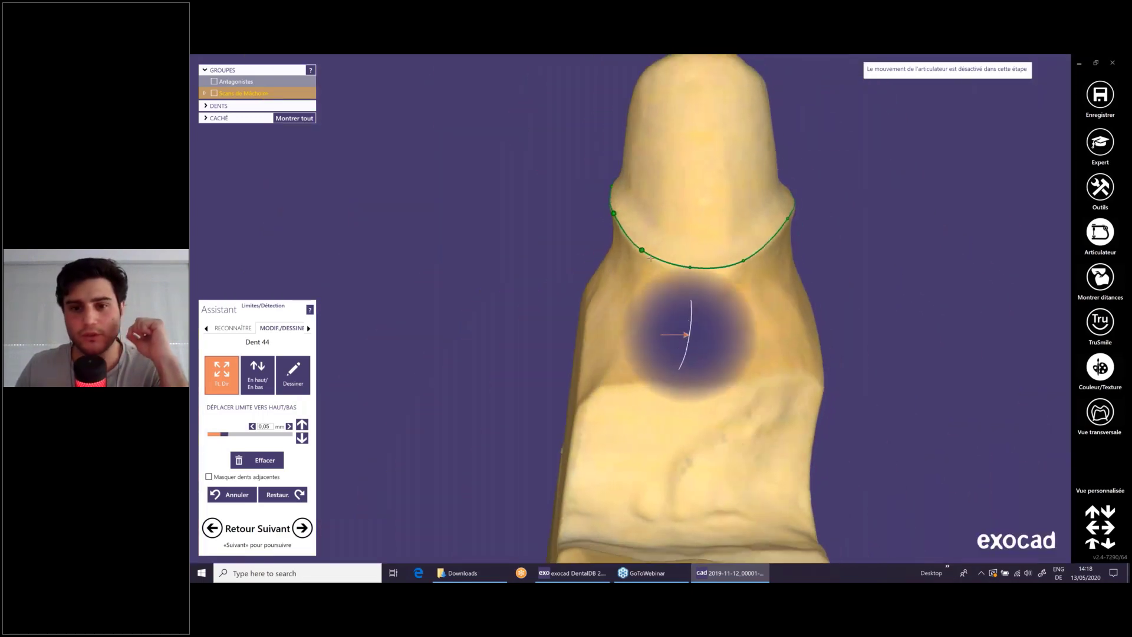
pyautogui.scroll(5, 651, 258)
pyautogui.scroll(5, 651, 258)
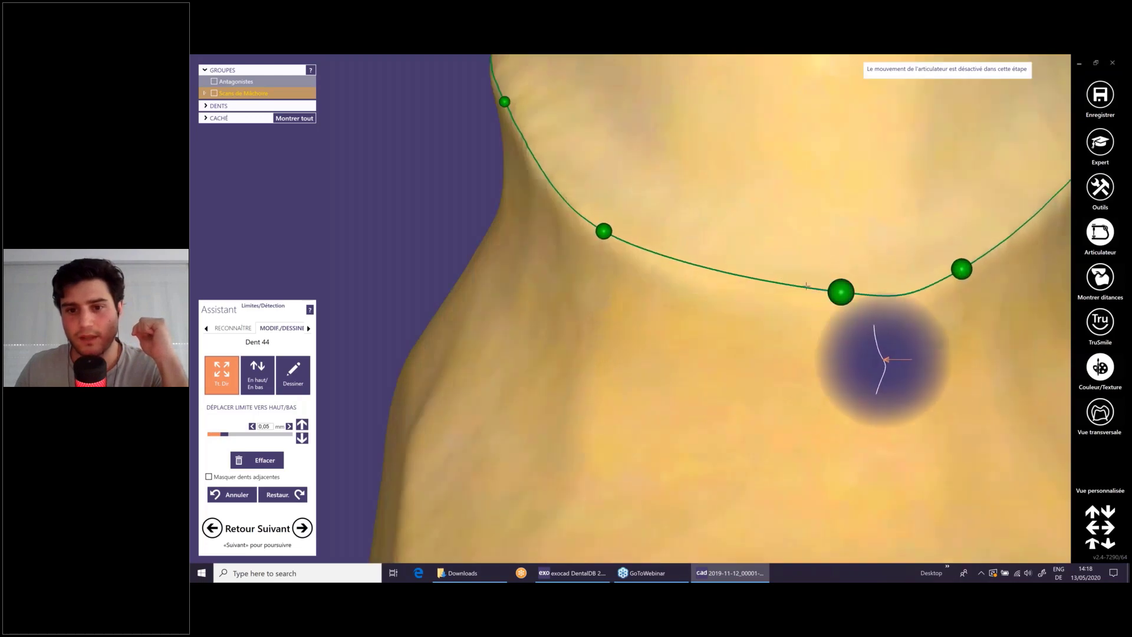
pyautogui.click(773, 280)
pyautogui.click(725, 270)
pyautogui.click(691, 263)
pyautogui.click(650, 254)
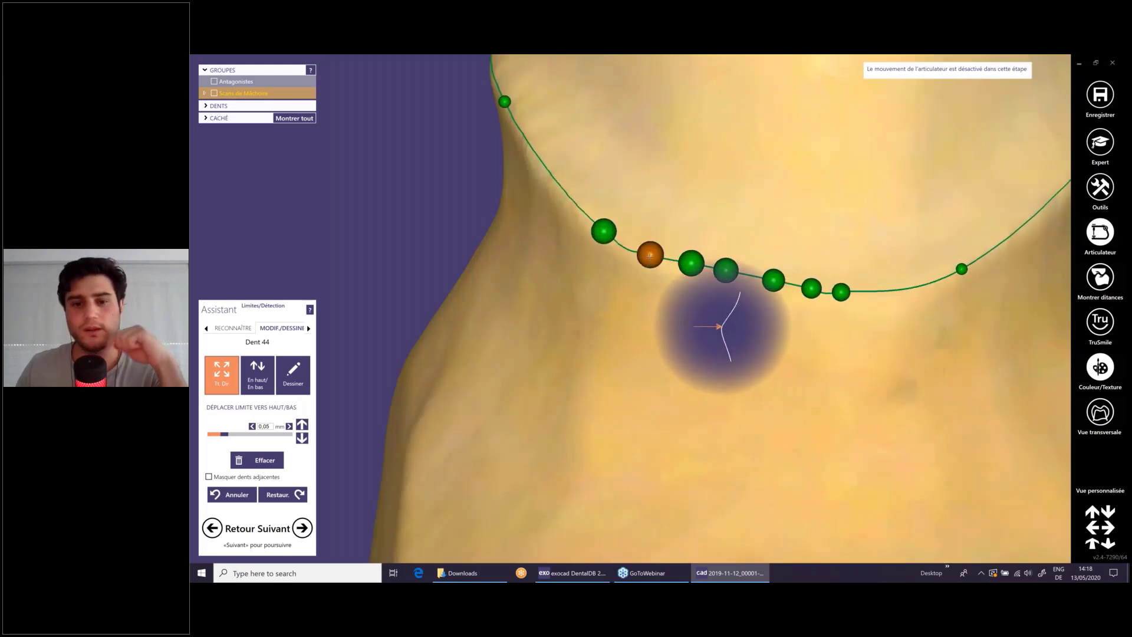
pyautogui.click(691, 261)
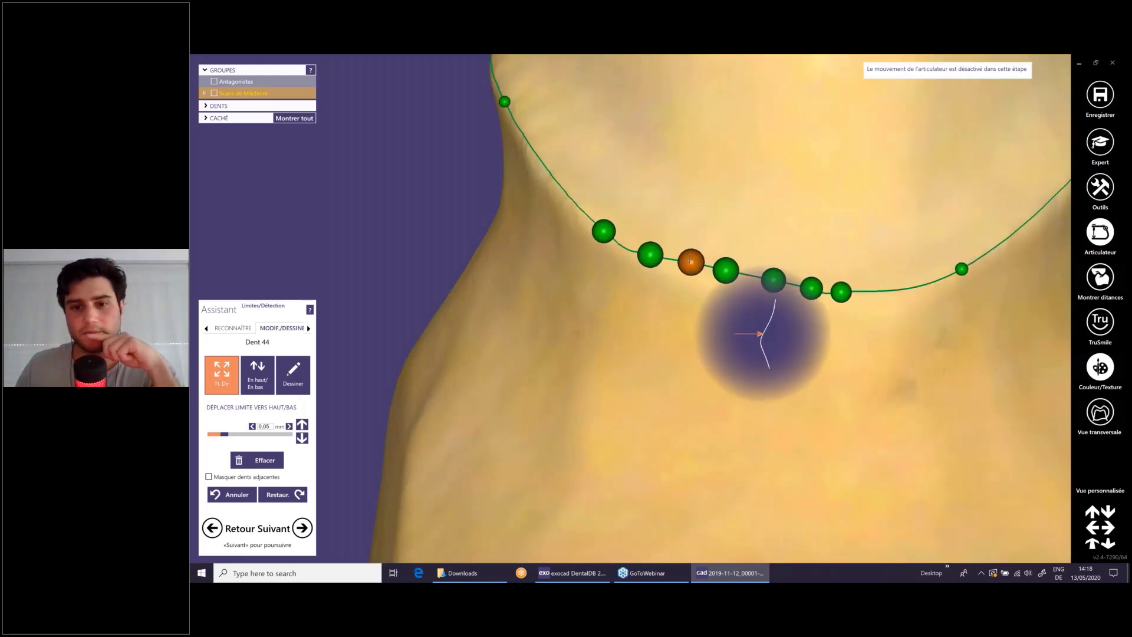
# - Delete the surplus control points from the front of tooth 44's margin line and reposition the remaining middle points along the edge
pyautogui.click(690, 260)
pyautogui.moveTo(726, 270); pyautogui.dragTo(713, 286)
pyautogui.click(771, 275)
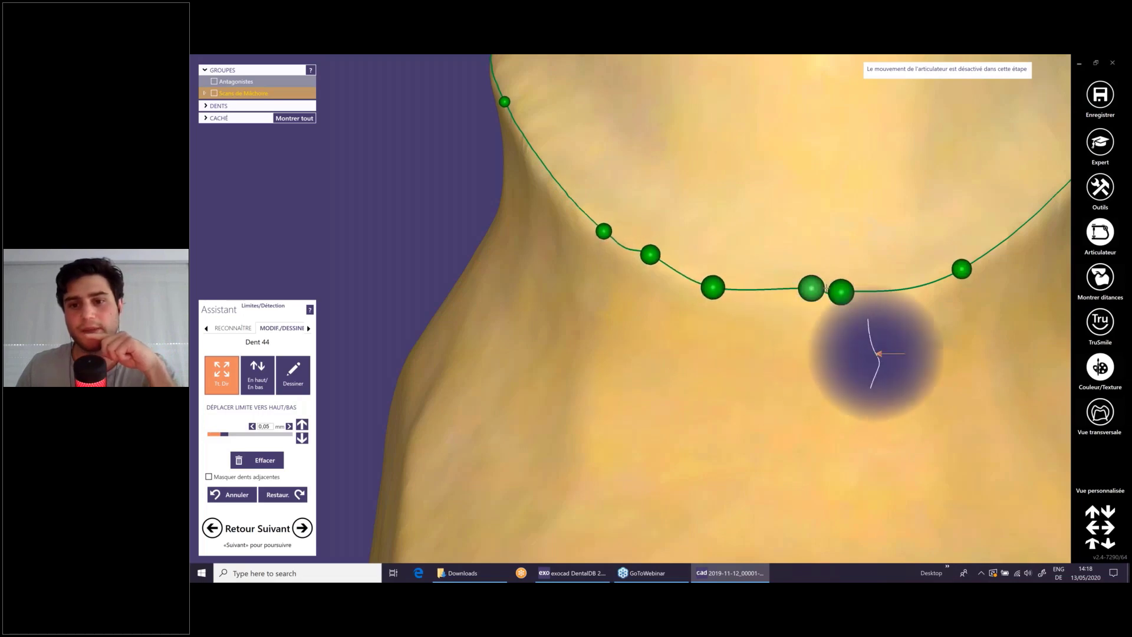
pyautogui.moveTo(812, 288); pyautogui.dragTo(780, 303)
pyautogui.moveTo(712, 287); pyautogui.dragTo(706, 289)
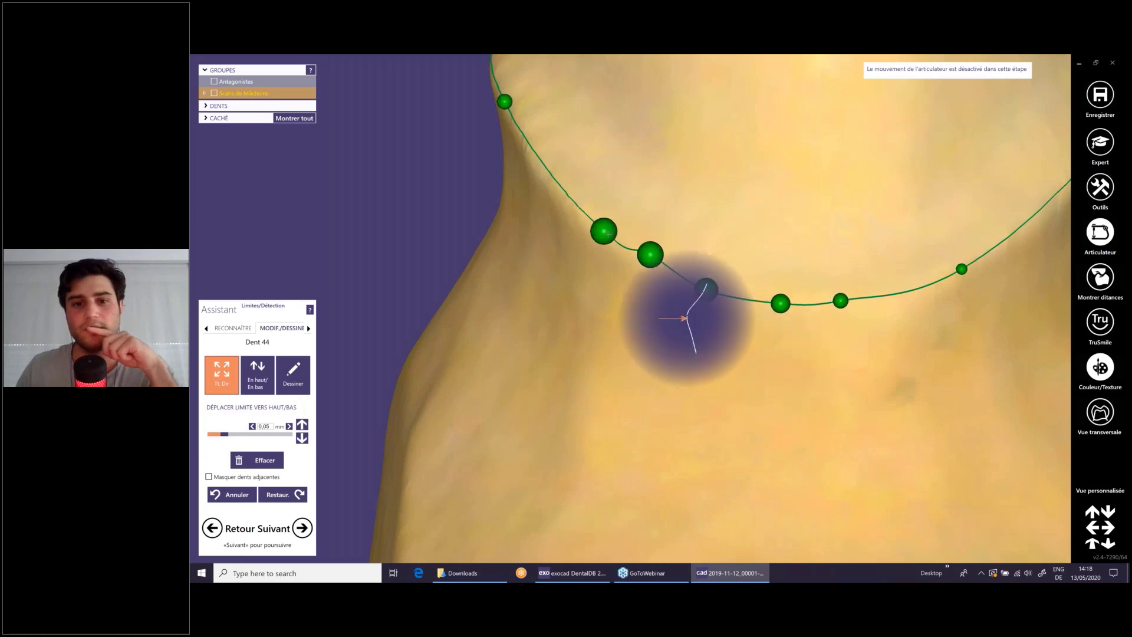
# - Smooth tooth 44's front margin by spacing the remaining control points evenly along the preparation edge
pyautogui.moveTo(607, 233); pyautogui.dragTo(590, 222)
pyautogui.moveTo(651, 254); pyautogui.dragTo(644, 264)
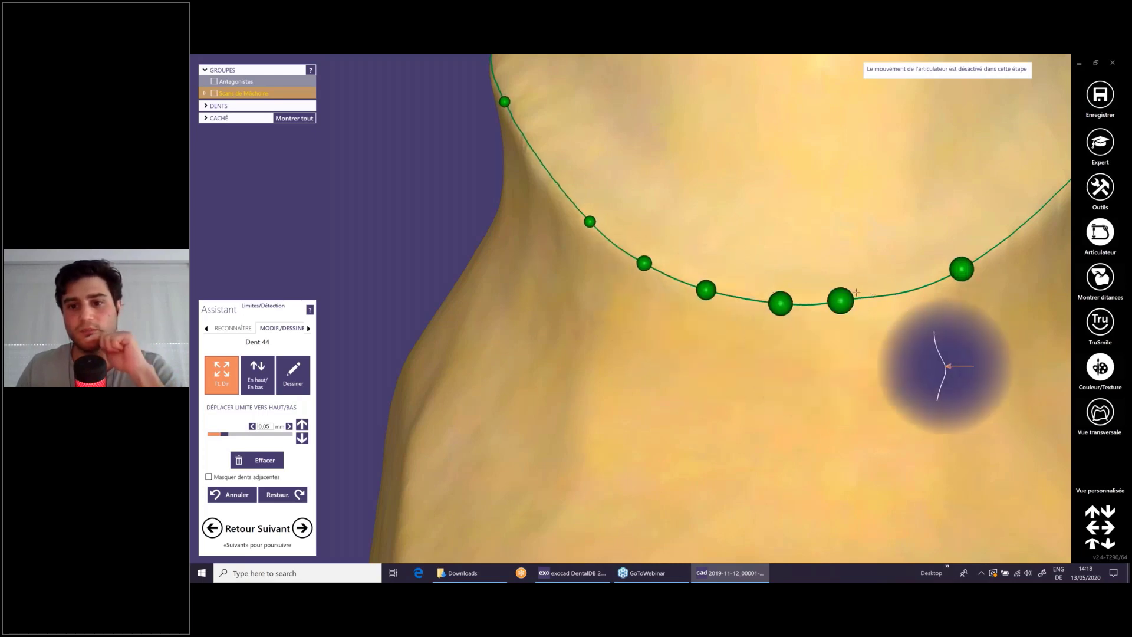
pyautogui.moveTo(841, 300); pyautogui.dragTo(869, 303)
pyautogui.moveTo(780, 303); pyautogui.dragTo(777, 304)
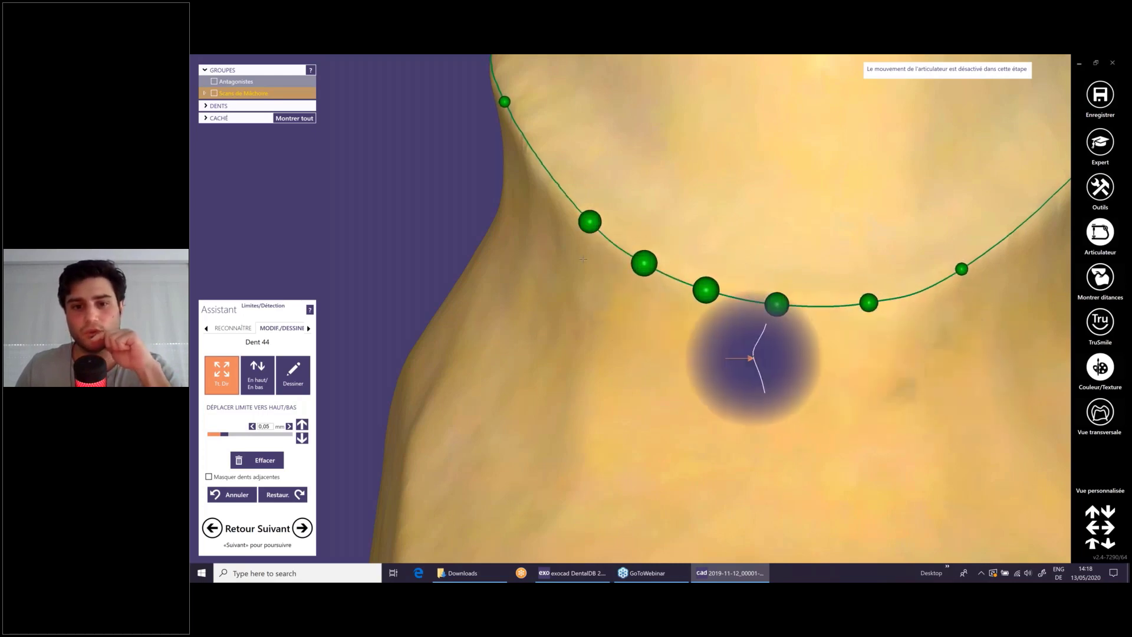
pyautogui.moveTo(589, 221); pyautogui.dragTo(574, 207)
pyautogui.scroll(-5, 575, 209)
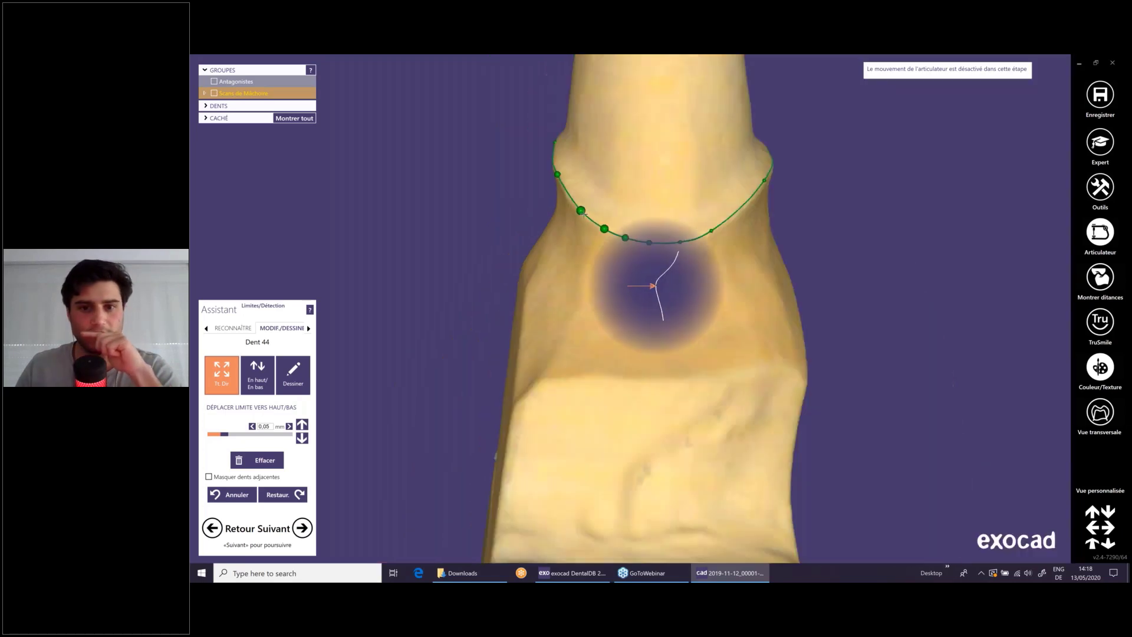
pyautogui.scroll(-3, 658, 243)
pyautogui.moveTo(731, 312)
pyautogui.mouseDown(button='right')
pyautogui.moveTo(744, 305)
pyautogui.moveTo(736, 311)
pyautogui.mouseUp(button='right')
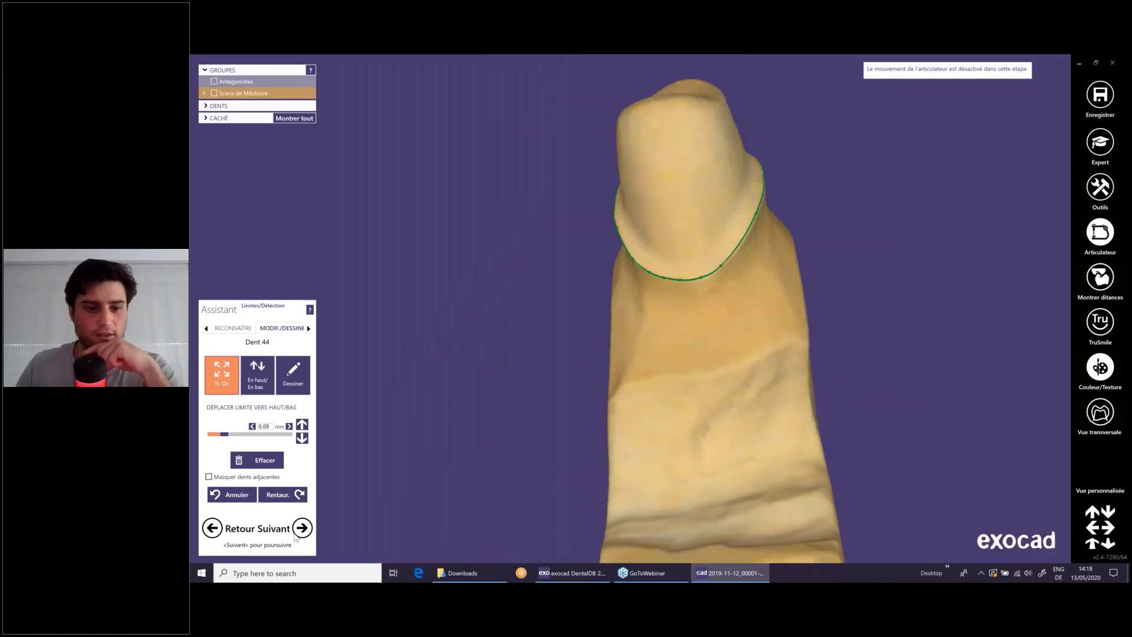
# - Proceed to tooth 46 and detect its preparation margin from a point on the buccal margin line
pyautogui.click(301, 528)
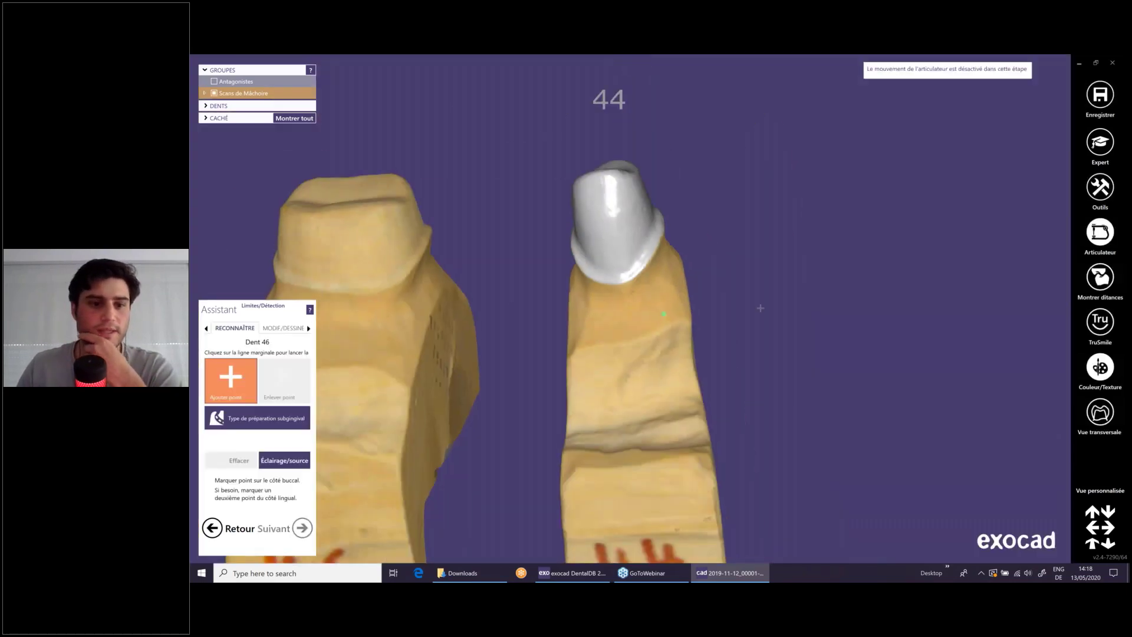
pyautogui.click(422, 253)
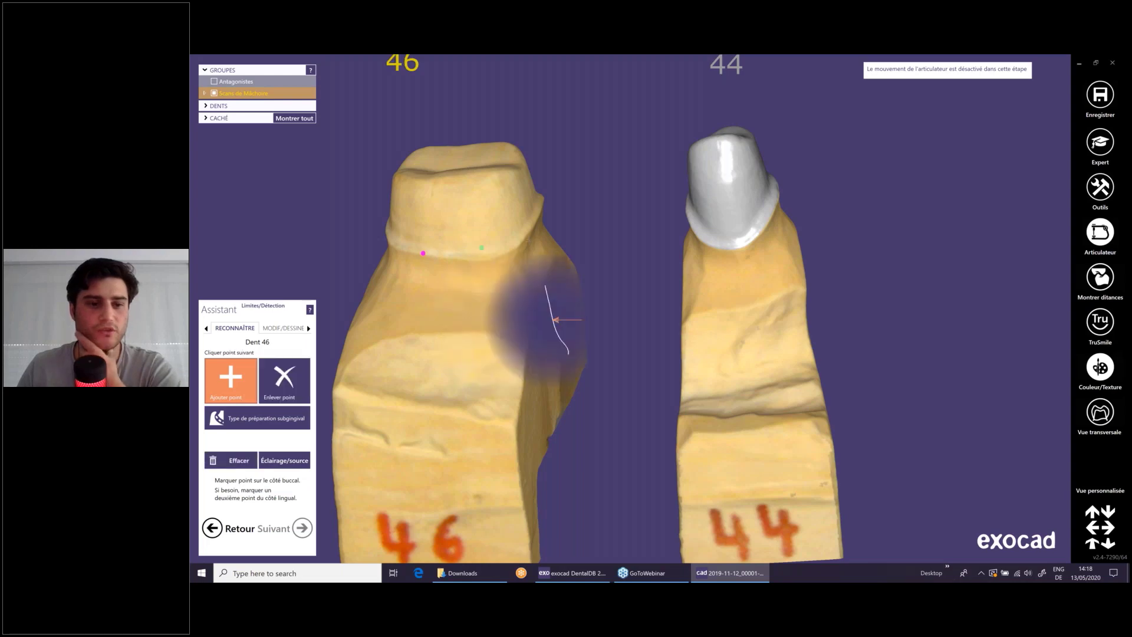
pyautogui.click(529, 240)
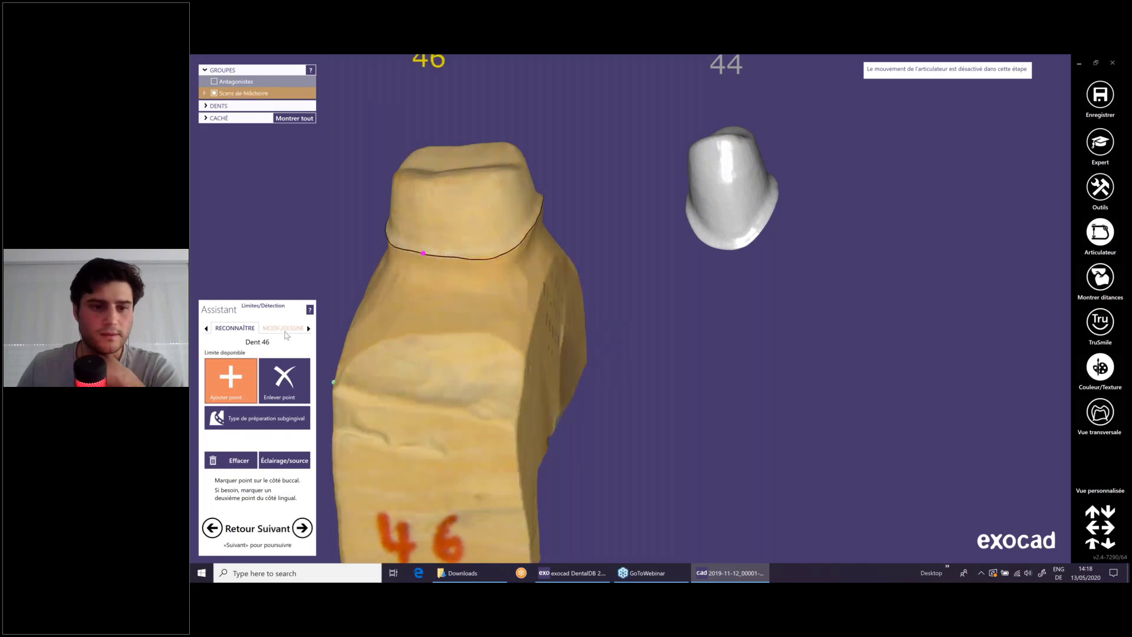
pyautogui.scroll(5, 518, 324)
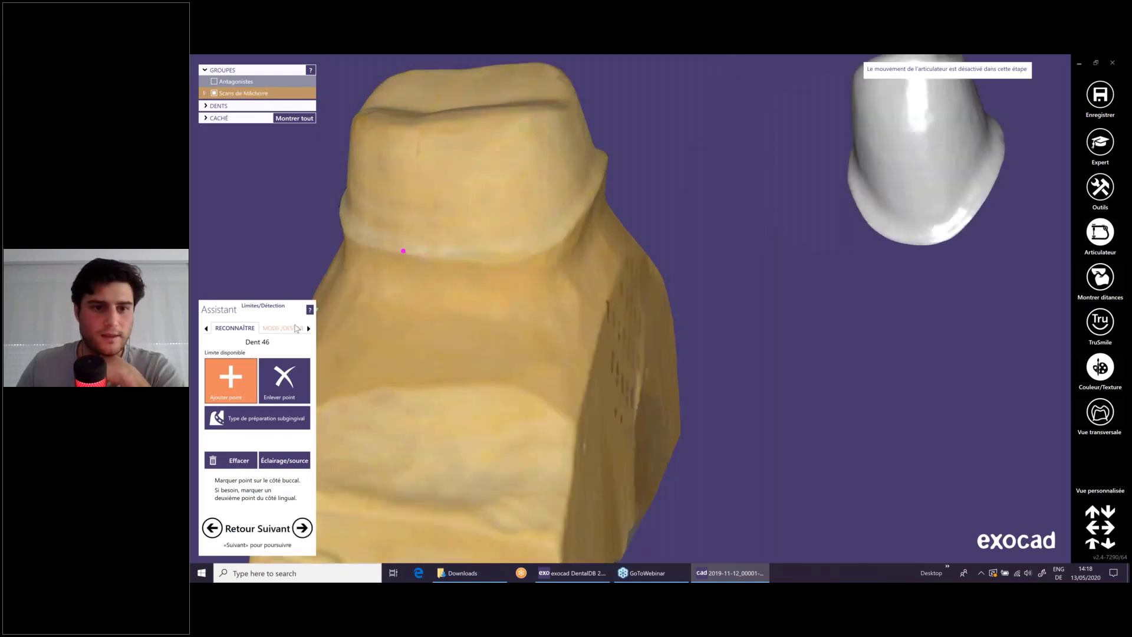
# - Switch tooth 46's margin to manual modification and move three front control points up, away from the preparation edge
pyautogui.click(295, 329)
pyautogui.moveTo(505, 480); pyautogui.dragTo(614, 237, button='right')
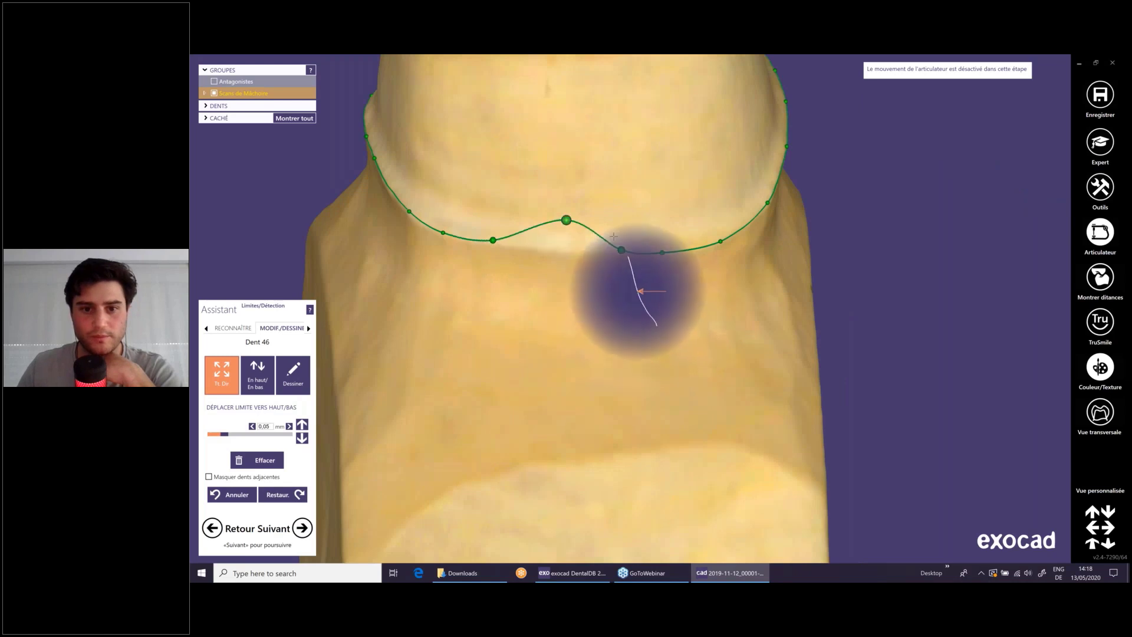
pyautogui.moveTo(622, 250); pyautogui.dragTo(635, 199)
pyautogui.moveTo(662, 252); pyautogui.dragTo(683, 209)
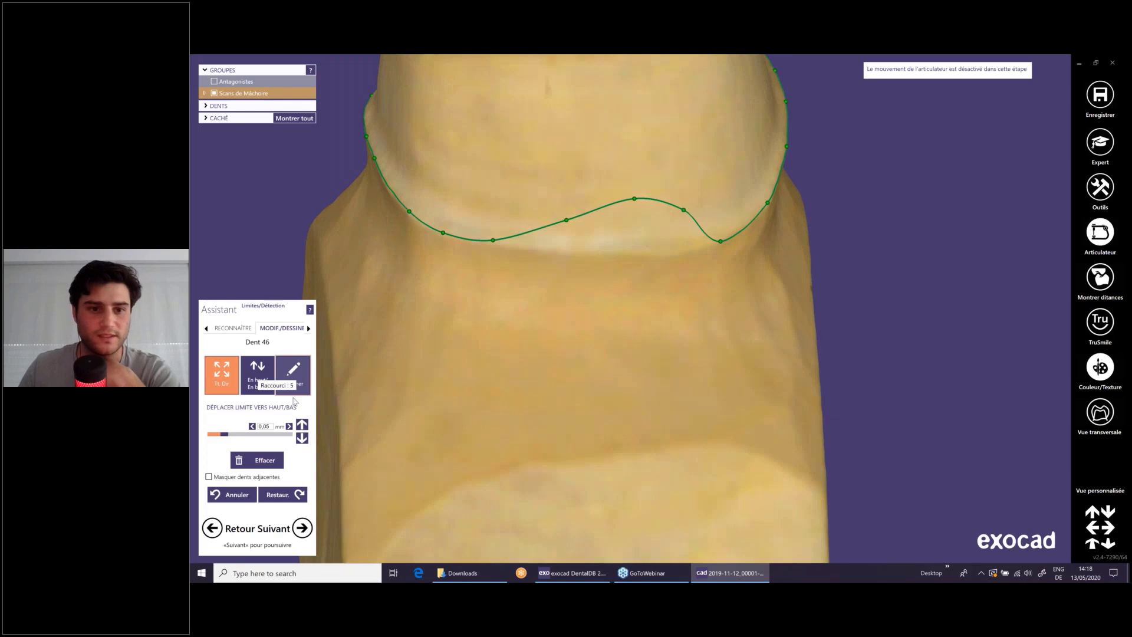
# - Redraw the displaced front section of tooth 46's margin line along the preparation edge and refine its control points
pyautogui.click(289, 381)
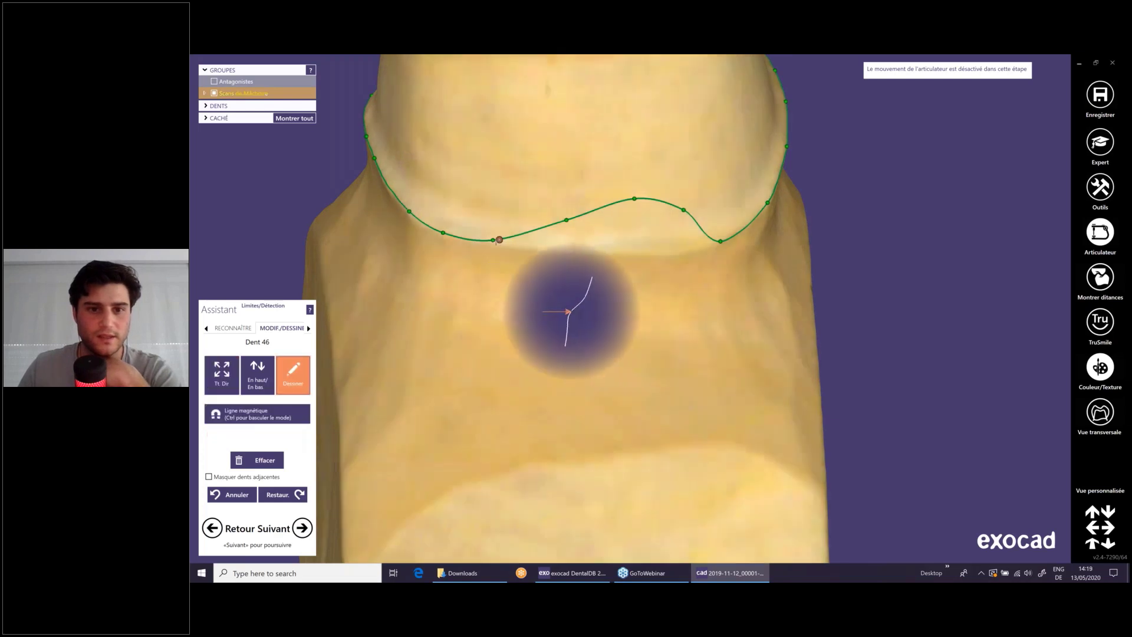
pyautogui.click(554, 301)
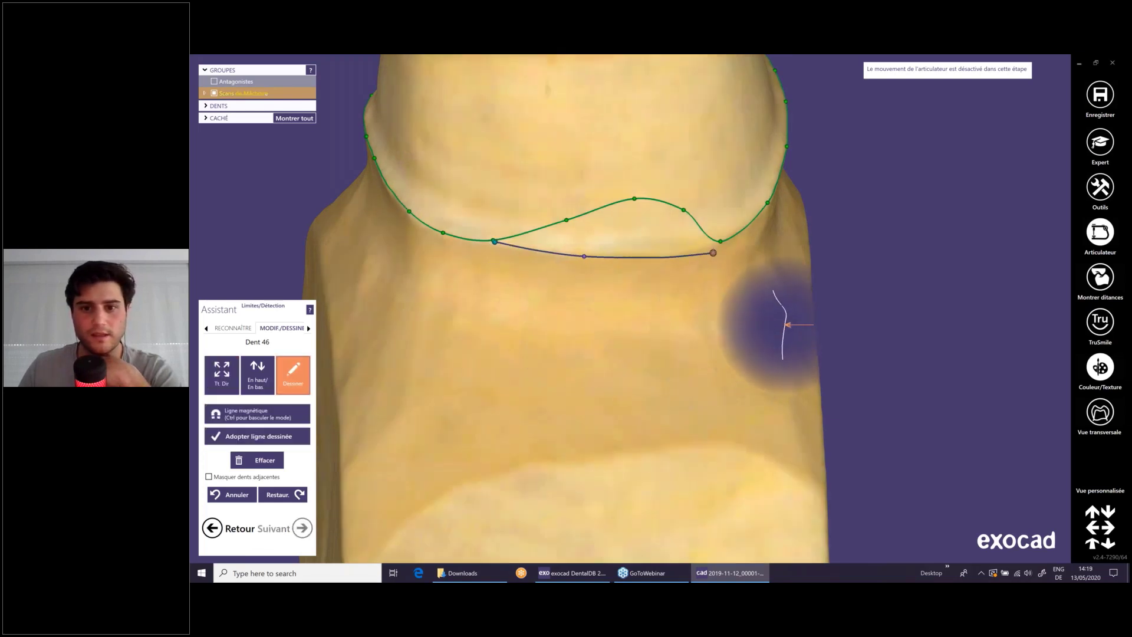
pyautogui.click(718, 242)
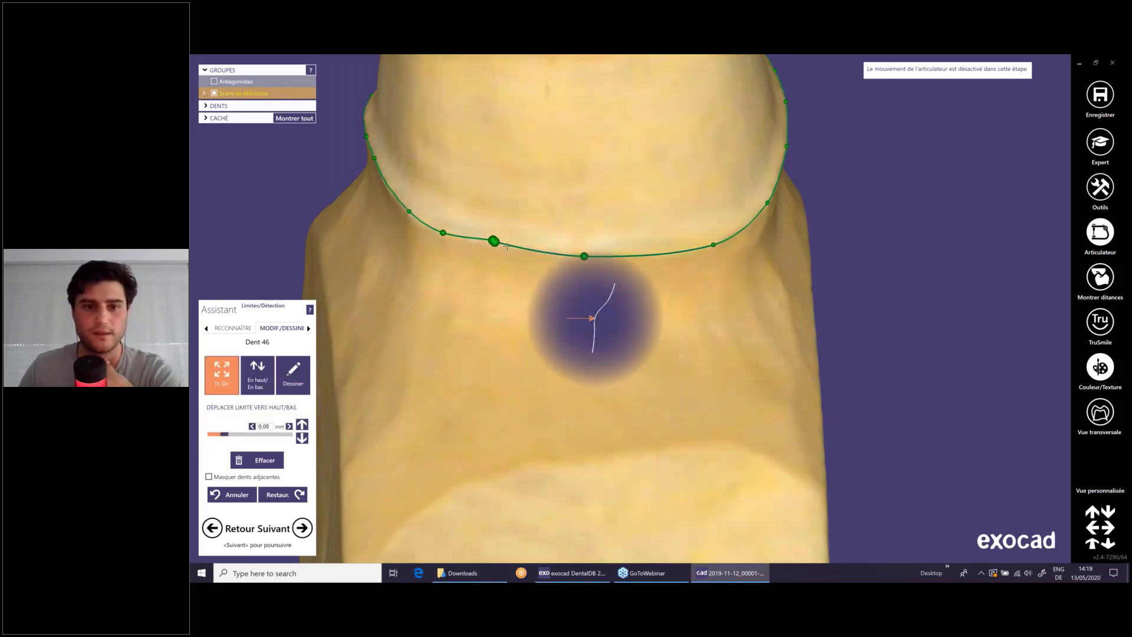
pyautogui.moveTo(584, 304)
pyautogui.mouseDown()
pyautogui.moveTo(580, 319)
pyautogui.moveTo(561, 297)
pyautogui.mouseUp()
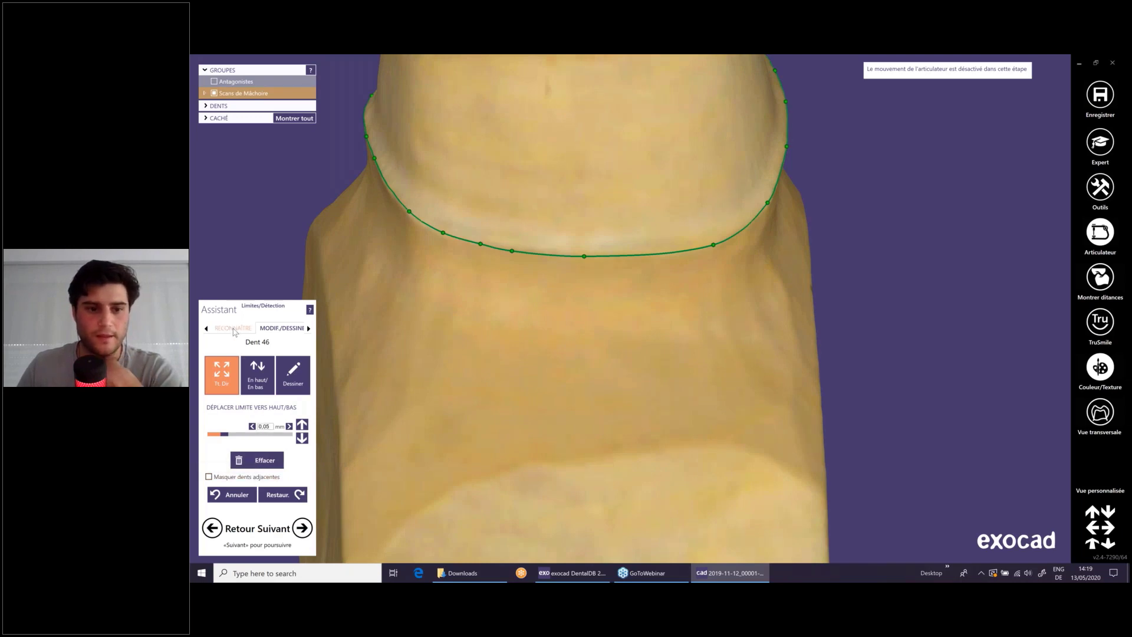
# - Return to tooth 46's margin detection, enable the subgingival preparation type, and proceed to the intaglio (Intrados) stage
pyautogui.scroll(-6, 743, 313)
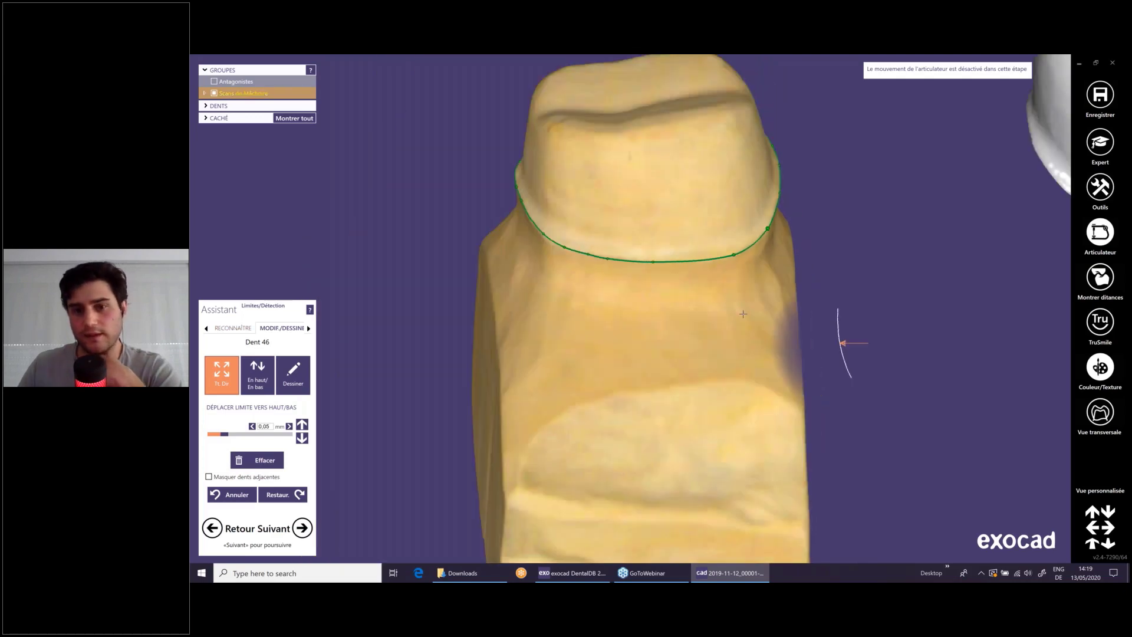
pyautogui.moveTo(743, 313); pyautogui.dragTo(361, 519, button='right')
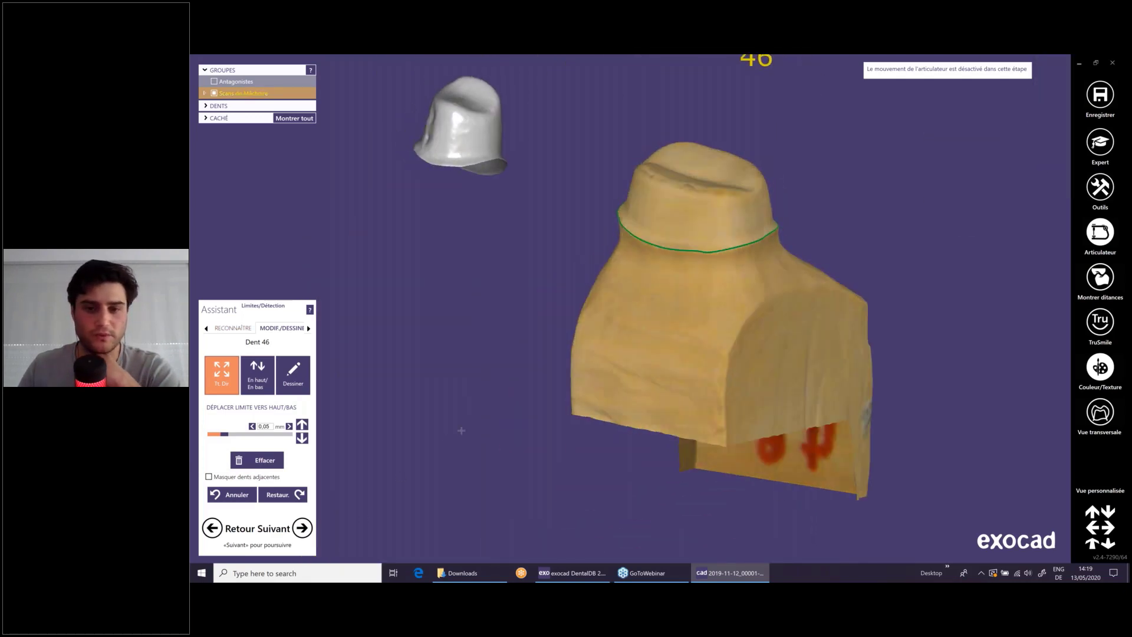
pyautogui.moveTo(461, 430); pyautogui.dragTo(330, 384, button='right')
pyautogui.click(244, 328)
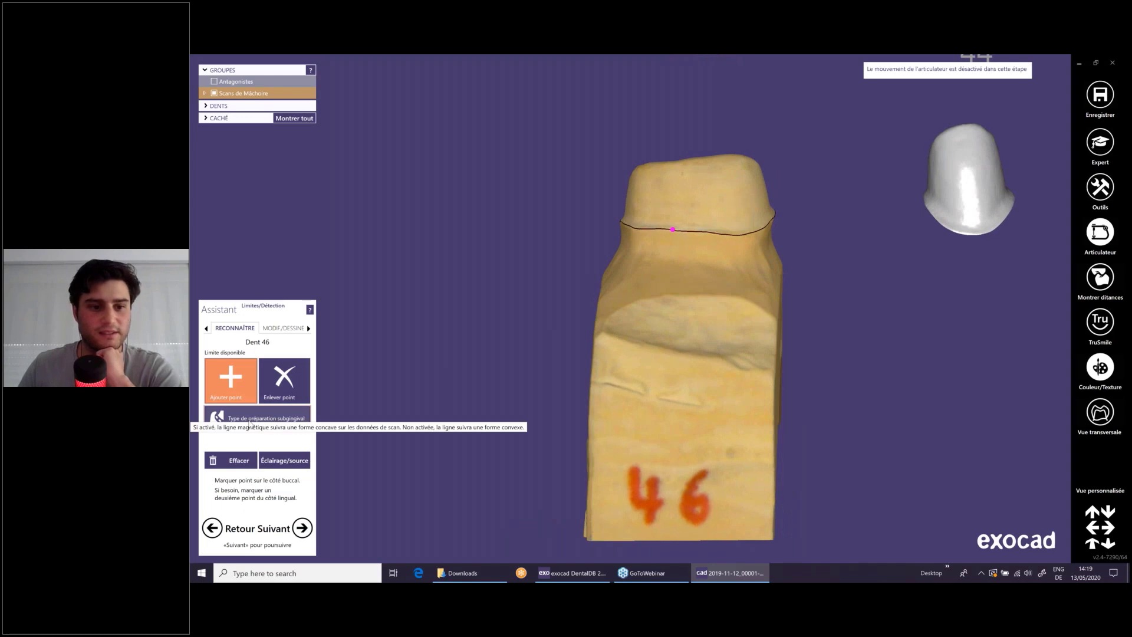
pyautogui.click(247, 420)
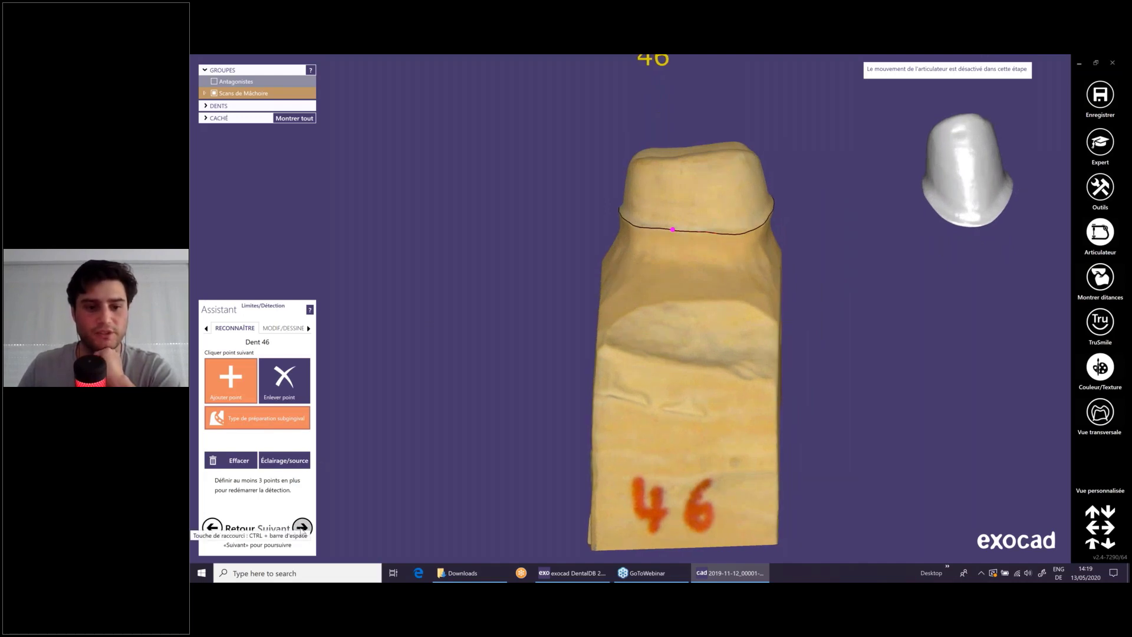
pyautogui.click(302, 528)
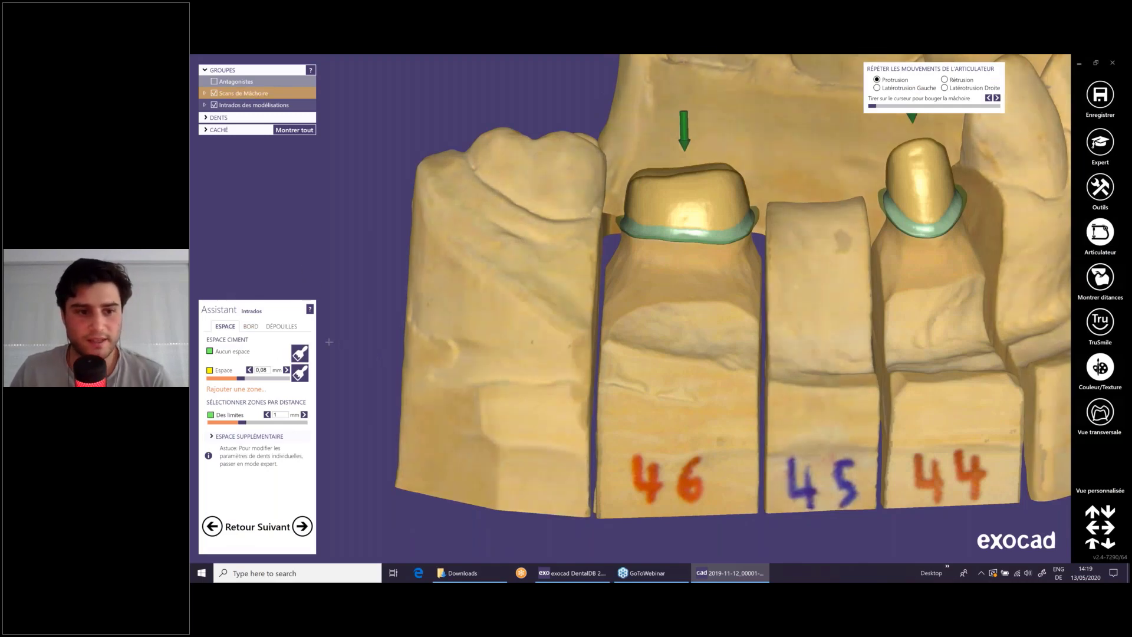
# - Set the cement gap (Espace) to 0.085 mm
pyautogui.scroll(-3, 361, 343)
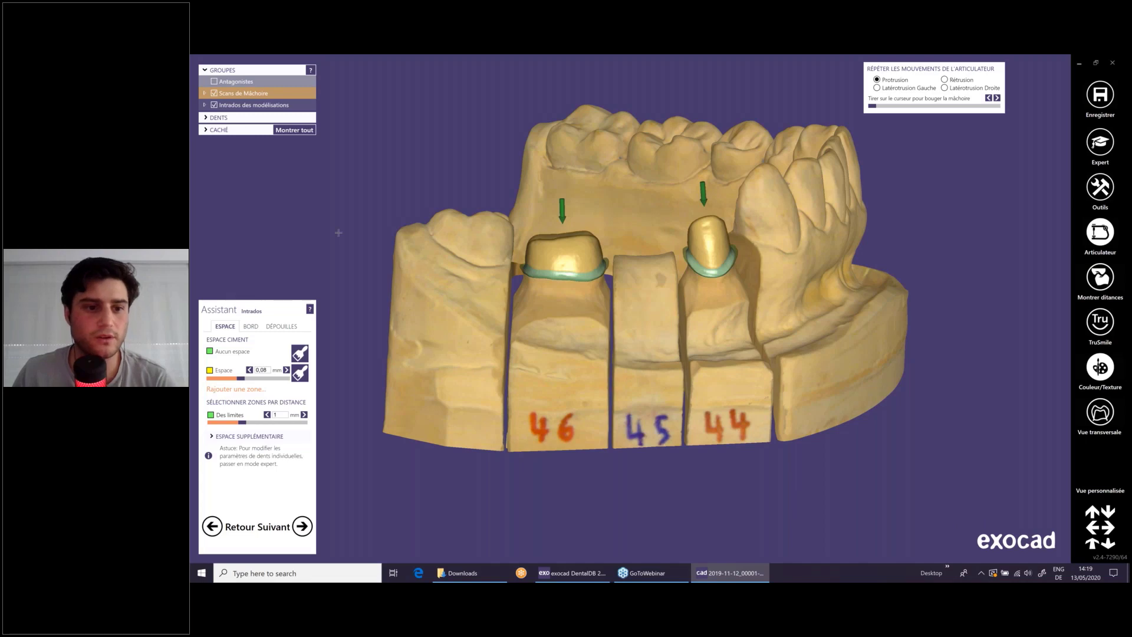
pyautogui.moveTo(338, 232); pyautogui.dragTo(393, 245, button='middle')
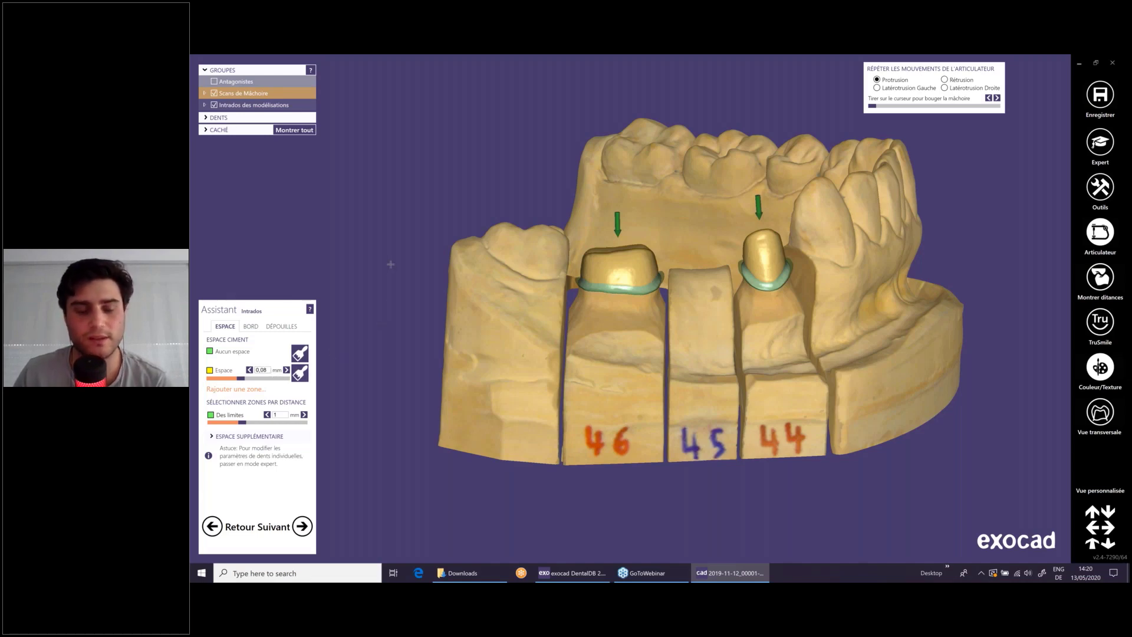
pyautogui.moveTo(240, 378); pyautogui.dragTo(252, 378)
pyautogui.click(242, 380)
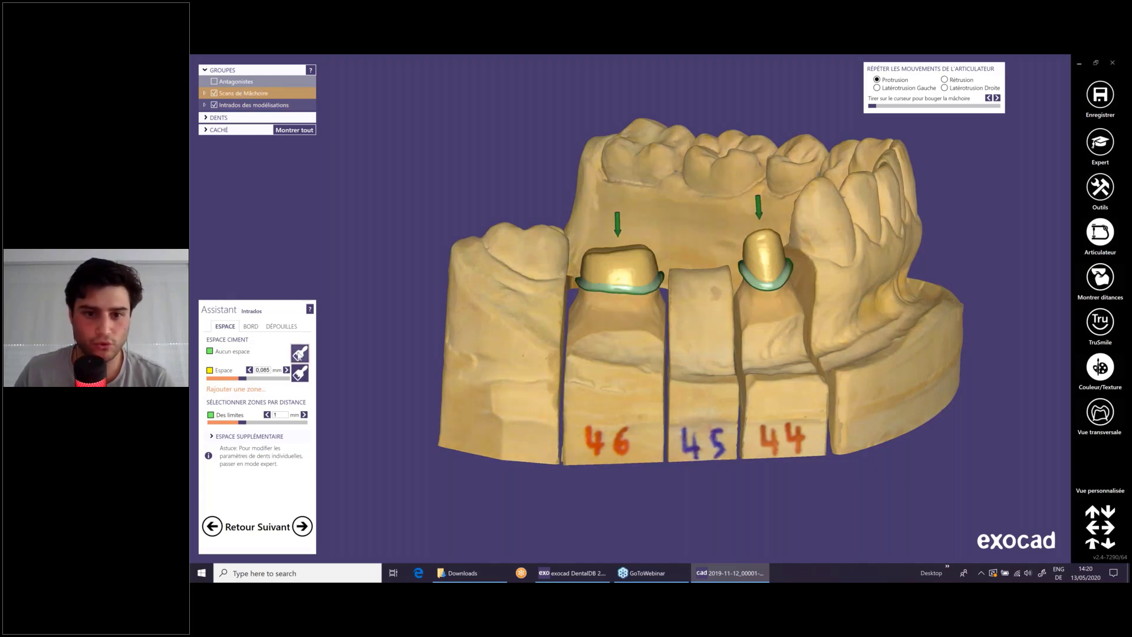
# - Brush a taller no-cement-gap zone onto the front of tooth 46, and reset all painted zones
pyautogui.scroll(4, 619, 272)
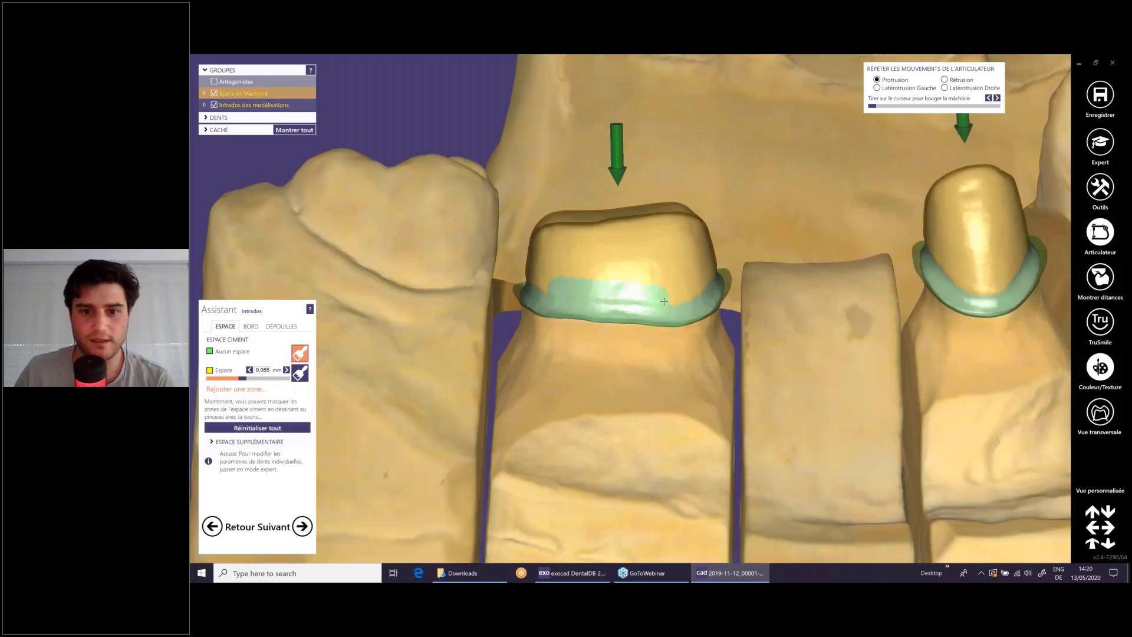
pyautogui.moveTo(628, 300)
pyautogui.mouseDown()
pyautogui.moveTo(551, 286)
pyautogui.moveTo(665, 288)
pyautogui.mouseUp()
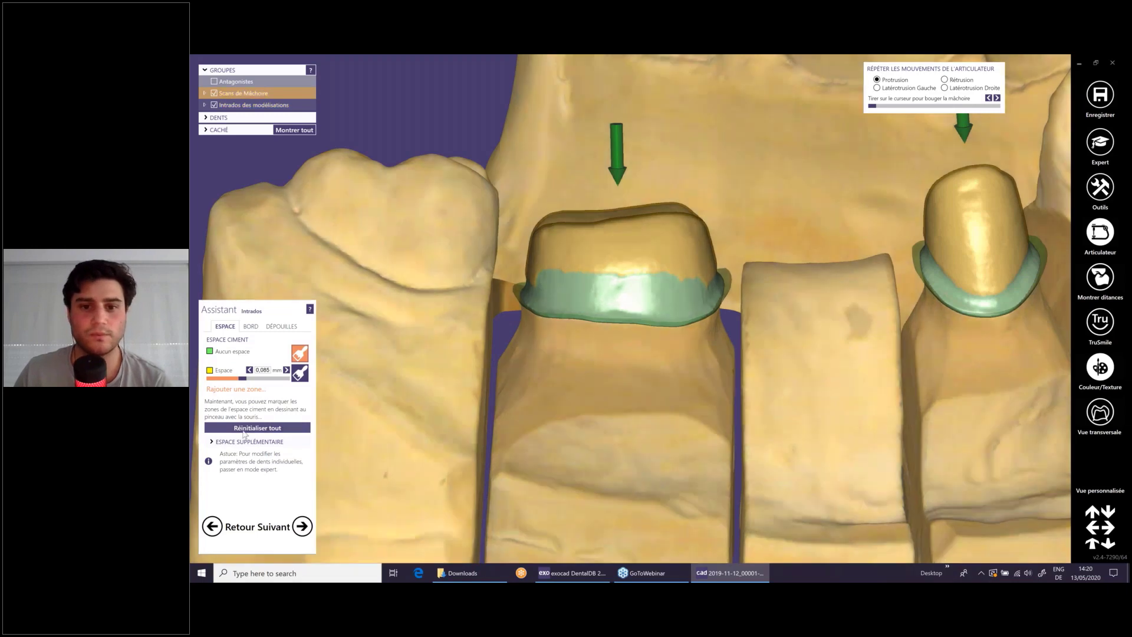
pyautogui.click(244, 428)
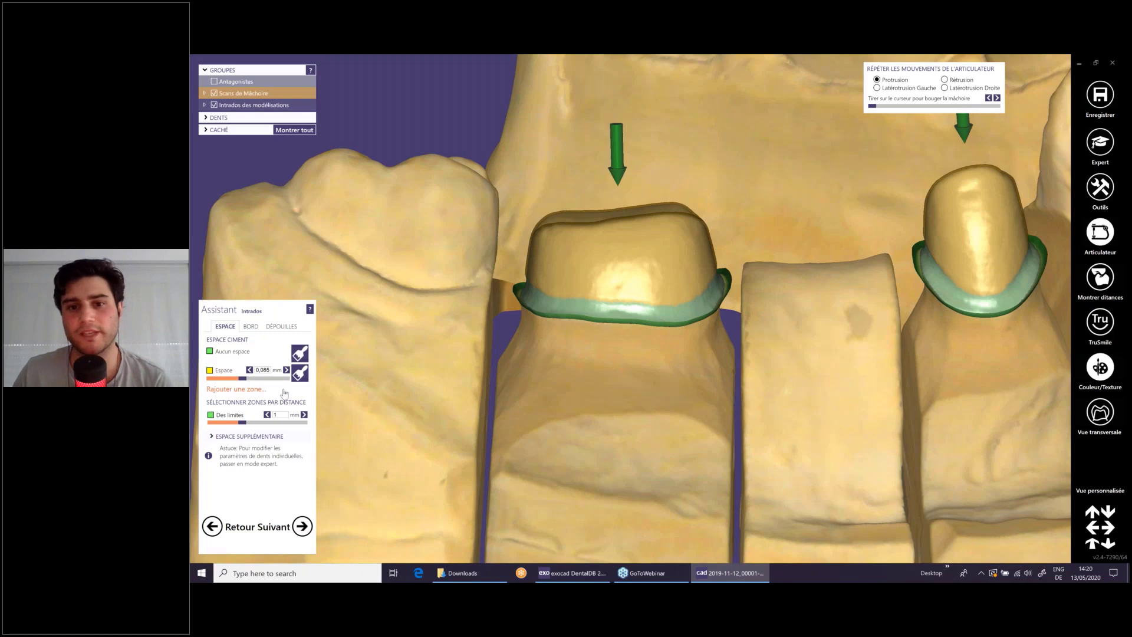
# - Add an extra cement gap zone, activate its brush, and set its gap to 0.134 mm
pyautogui.scroll(-2, 671, 250)
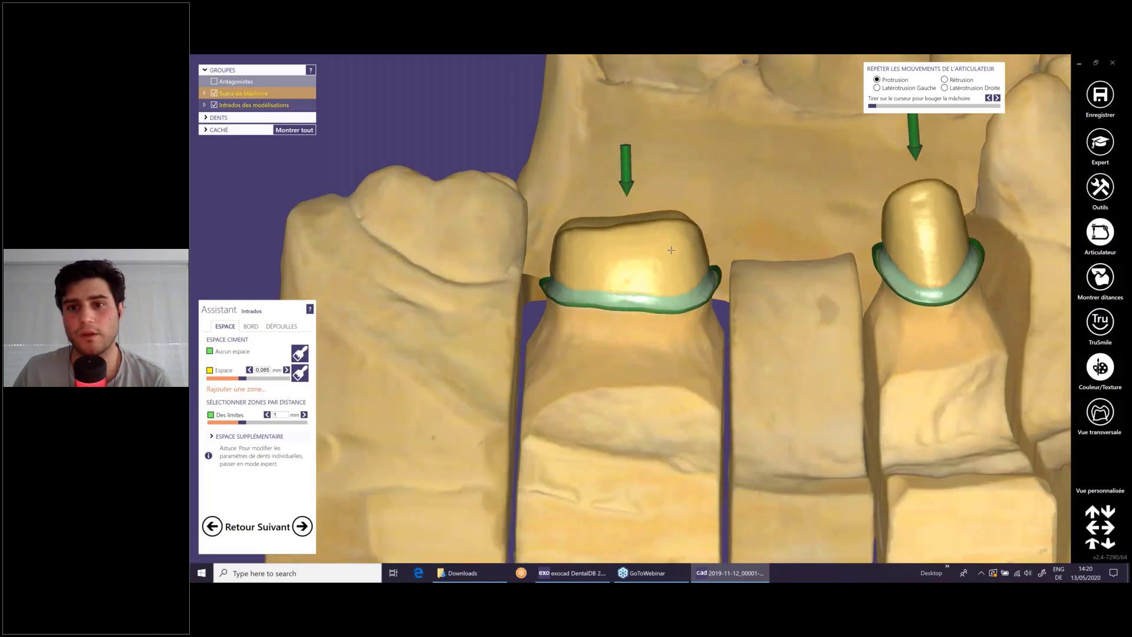
pyautogui.scroll(-5, 671, 250)
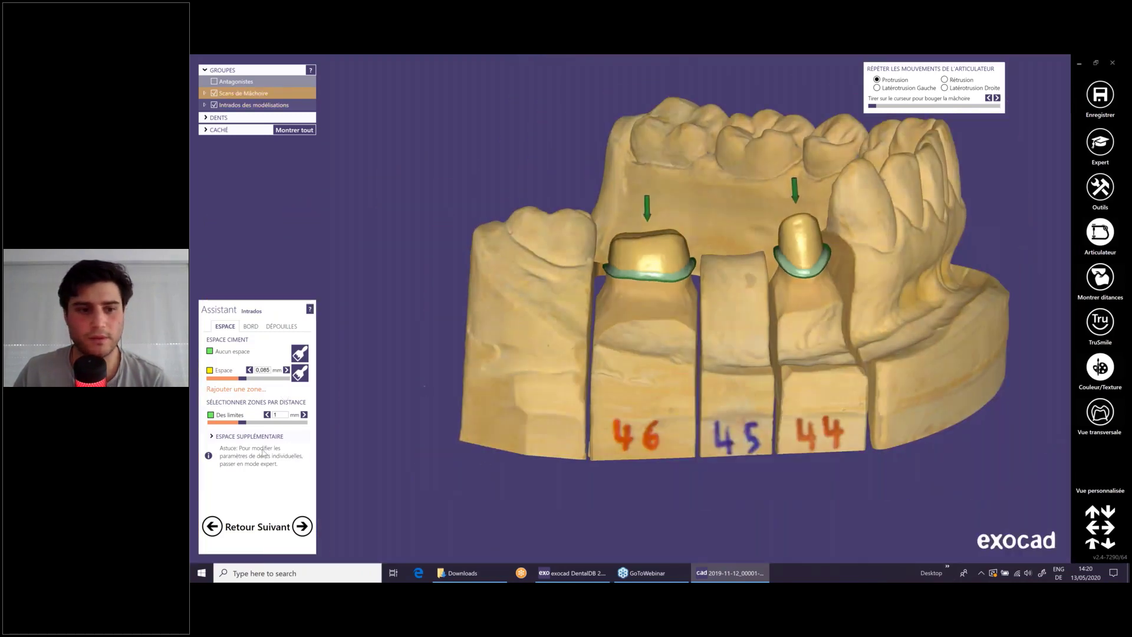
pyautogui.click(223, 390)
pyautogui.scroll(-2, 442, 448)
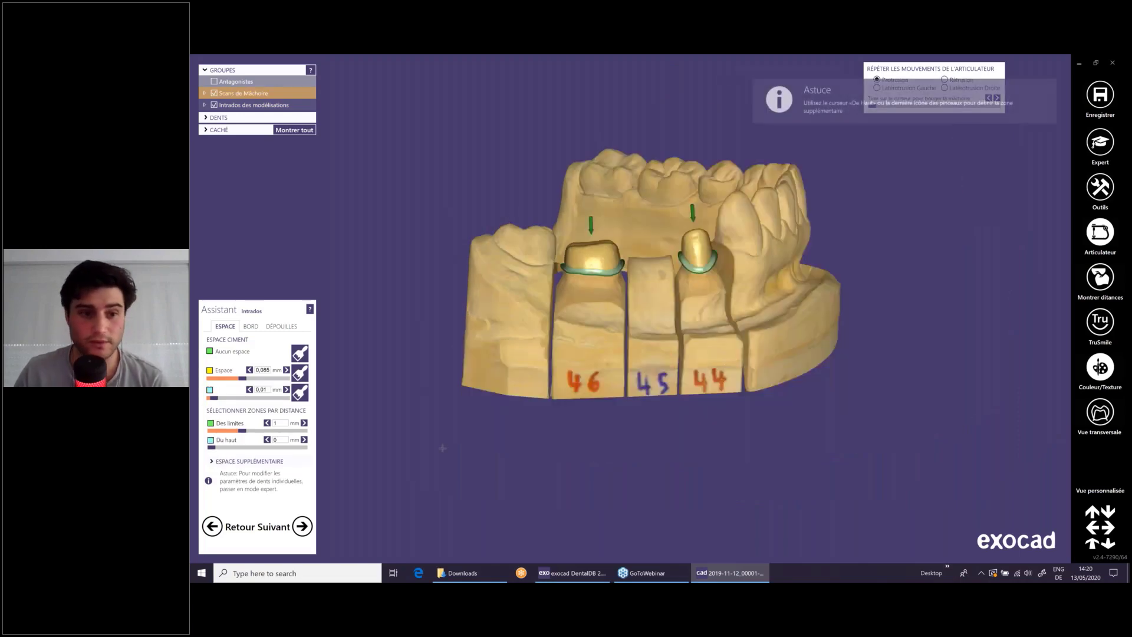
pyautogui.moveTo(442, 448); pyautogui.dragTo(439, 498, button='right')
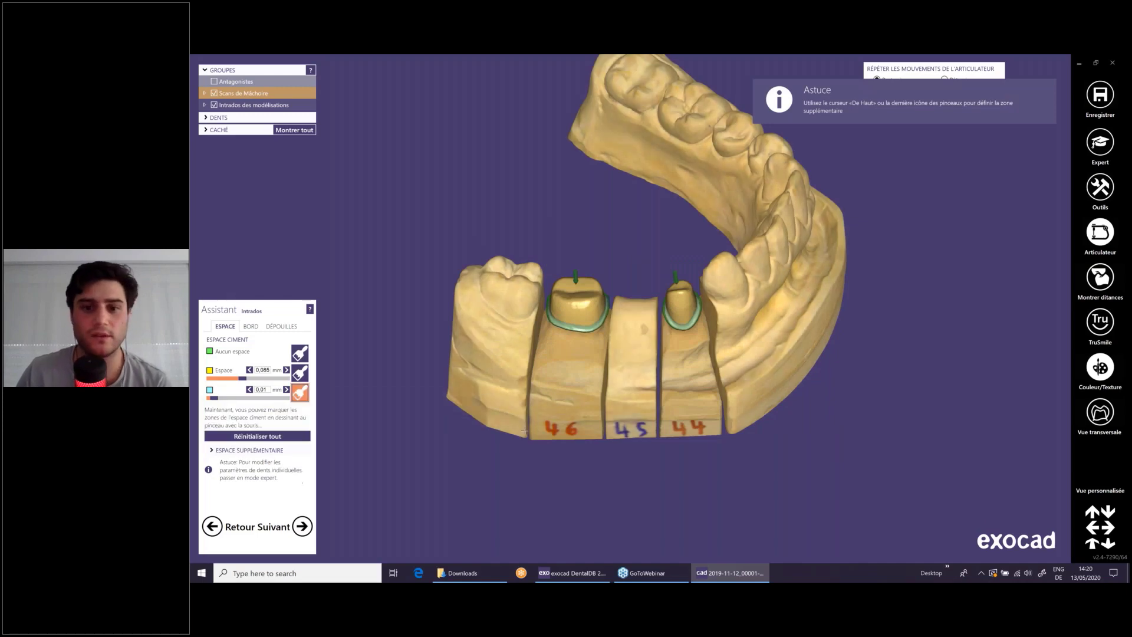
pyautogui.click(299, 392)
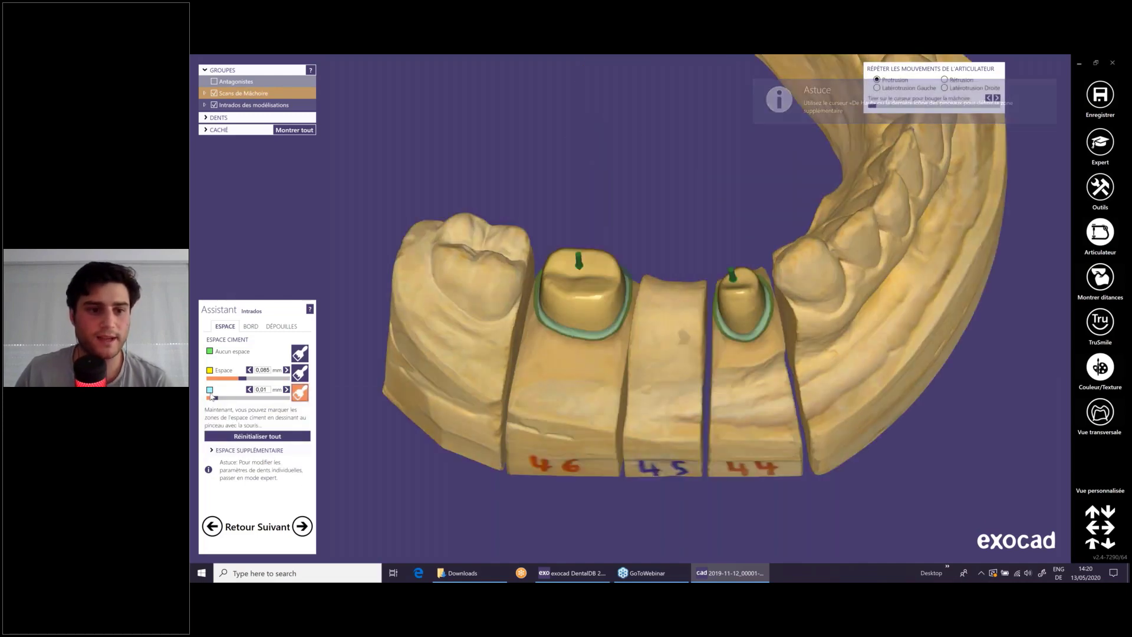
pyautogui.moveTo(213, 397); pyautogui.dragTo(260, 397)
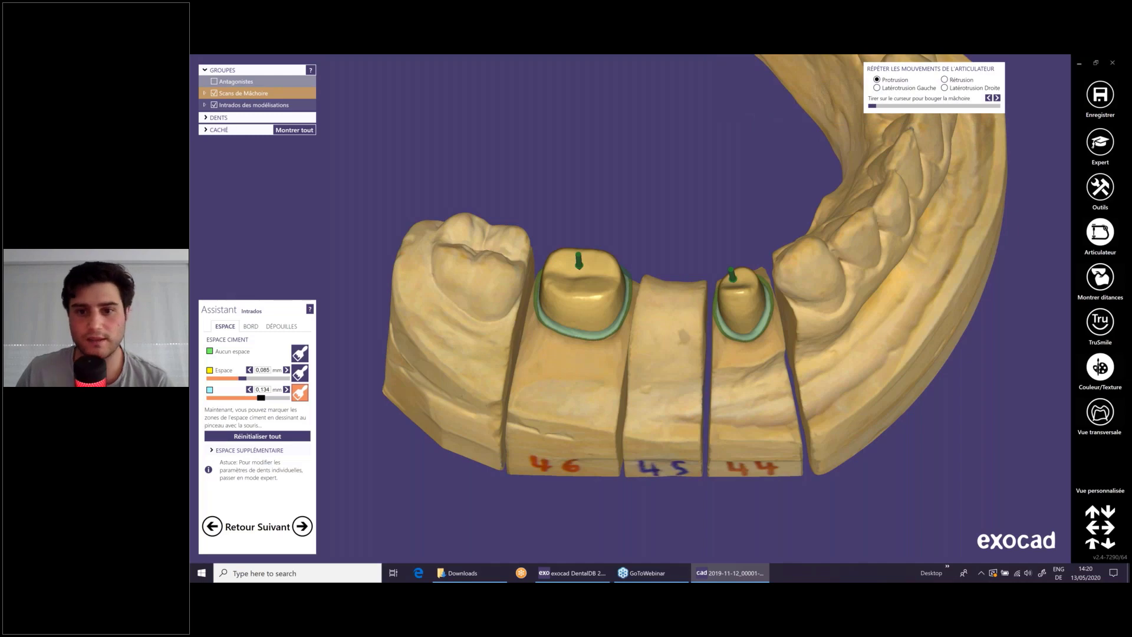
# - Paint the extra cement gap zone over the top of tooth 44's die and set its gap to 0.2 mm
pyautogui.scroll(5, 731, 301)
pyautogui.moveTo(669, 295)
pyautogui.mouseDown()
pyautogui.moveTo(709, 298)
pyautogui.moveTo(745, 274)
pyautogui.moveTo(734, 244)
pyautogui.moveTo(709, 234)
pyautogui.moveTo(678, 259)
pyautogui.moveTo(713, 266)
pyautogui.mouseUp()
pyautogui.scroll(-5, 683, 310)
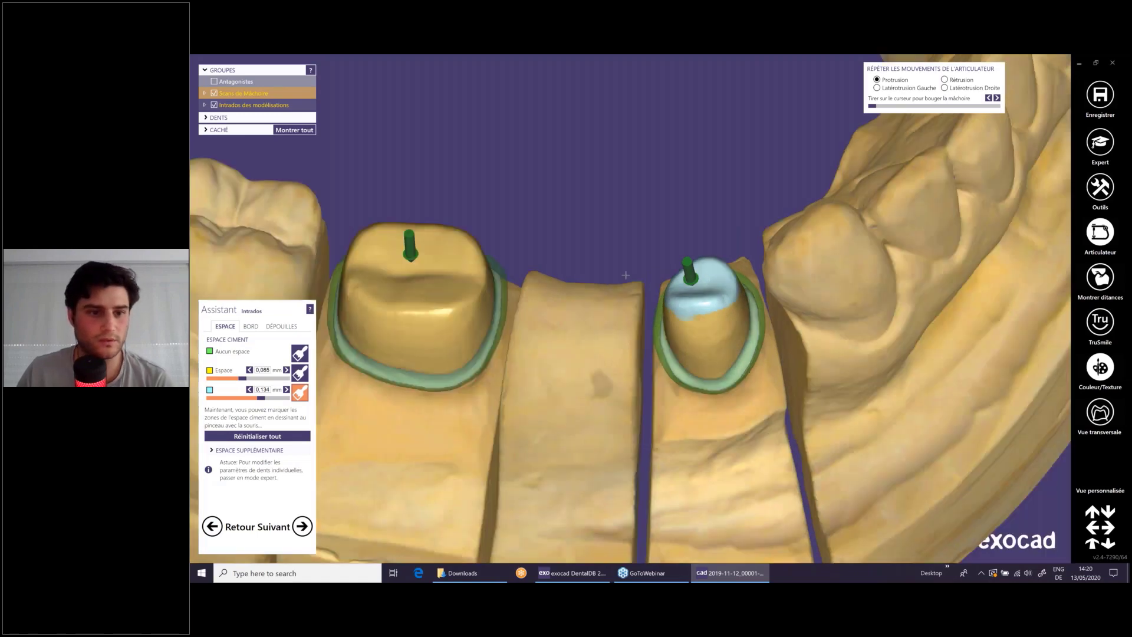
pyautogui.scroll(-1, 592, 231)
pyautogui.moveTo(591, 232); pyautogui.dragTo(590, 139, button='right')
pyautogui.moveTo(263, 399); pyautogui.dragTo(288, 398)
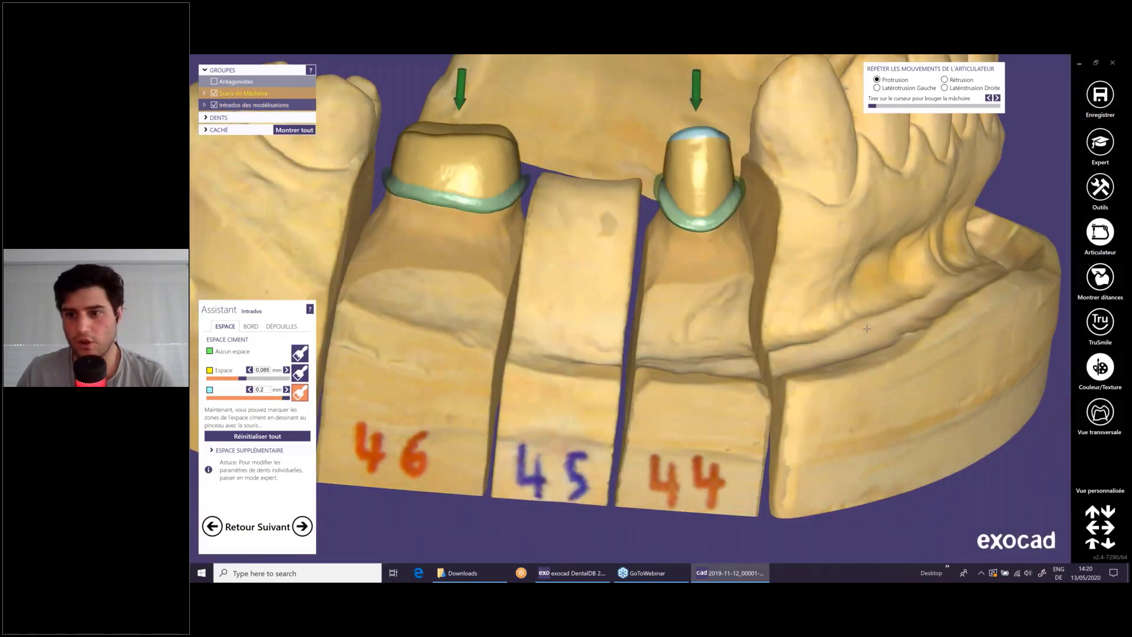
# - Section tooth 44's die in the cross-section view and measure the cement gap on its side wall
pyautogui.scroll(-2, 946, 484)
pyautogui.moveTo(945, 484); pyautogui.dragTo(840, 475, button='right')
pyautogui.scroll(-4, 960, 498)
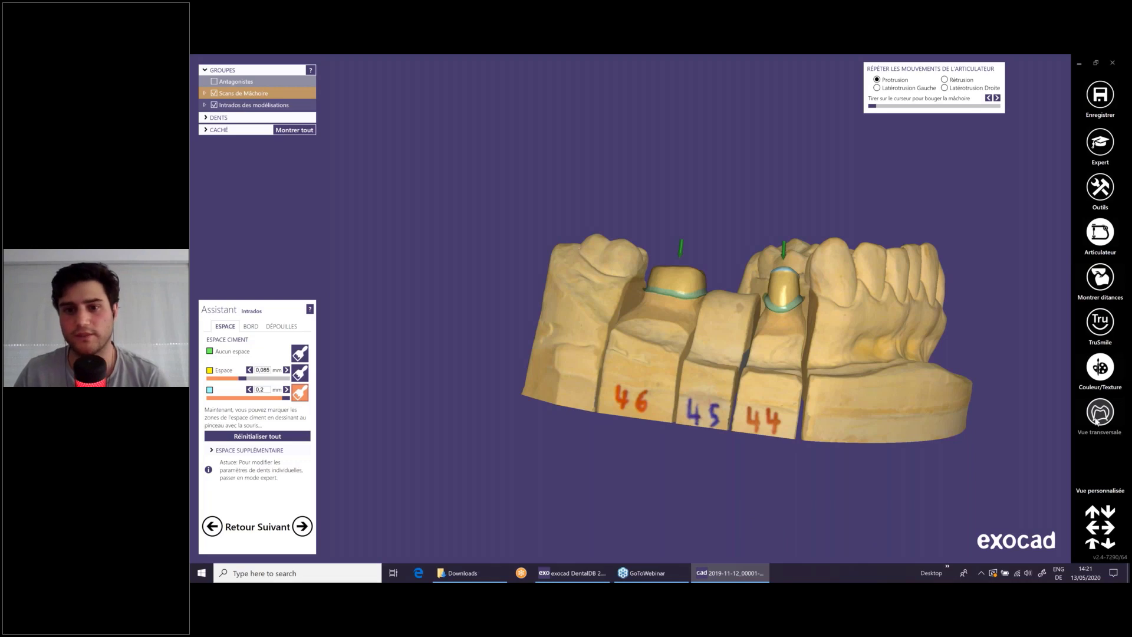
pyautogui.click(1098, 414)
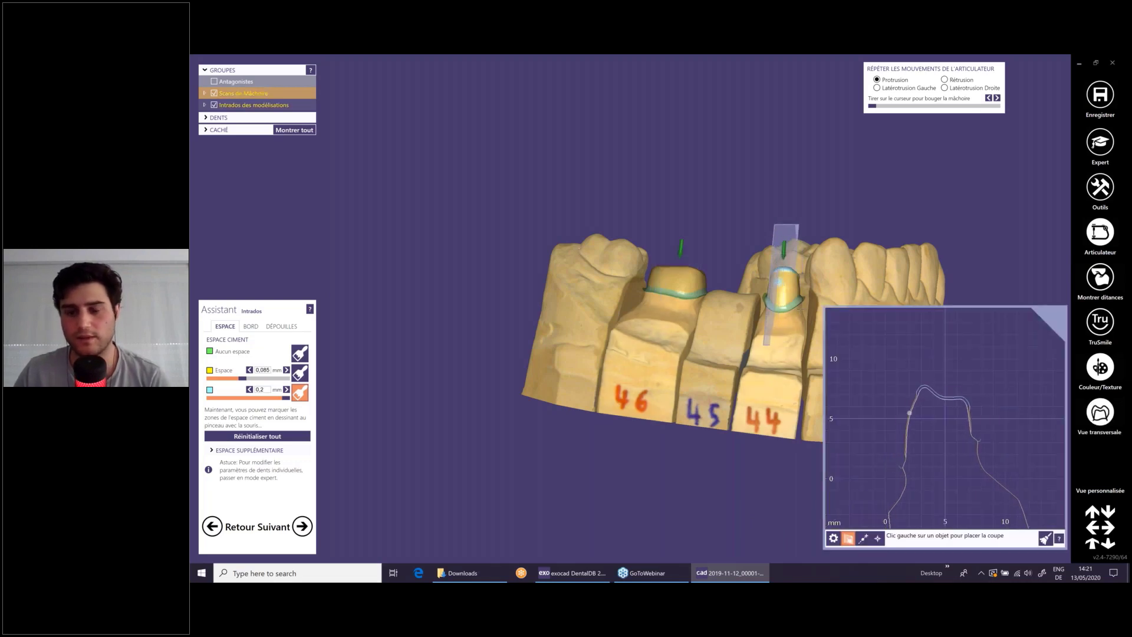
pyautogui.scroll(5, 1029, 368)
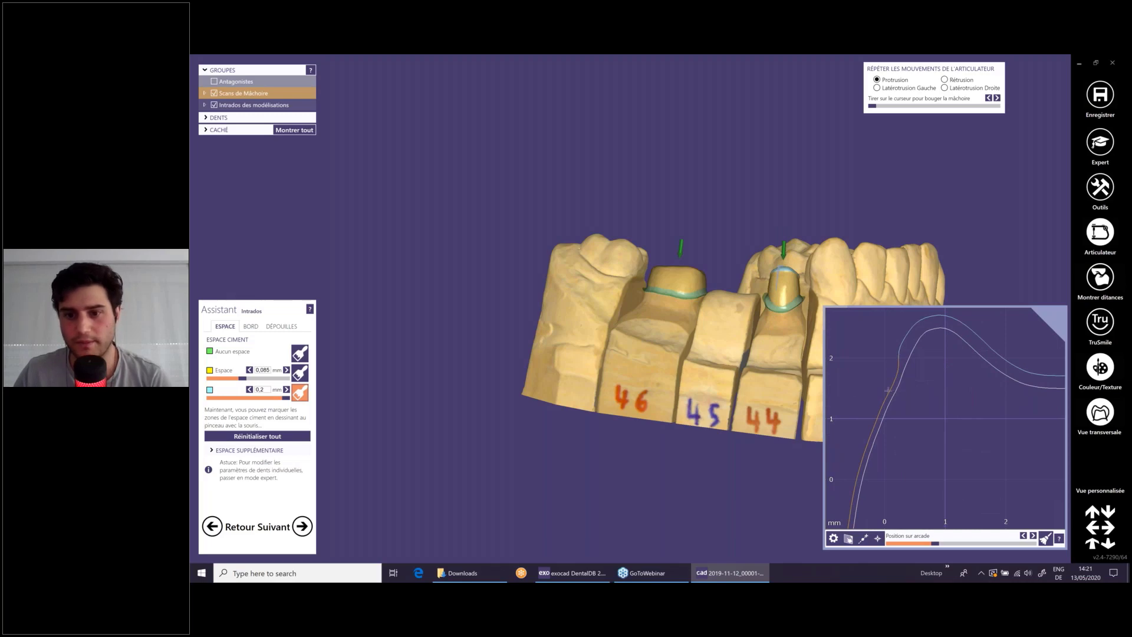
pyautogui.scroll(2, 889, 390)
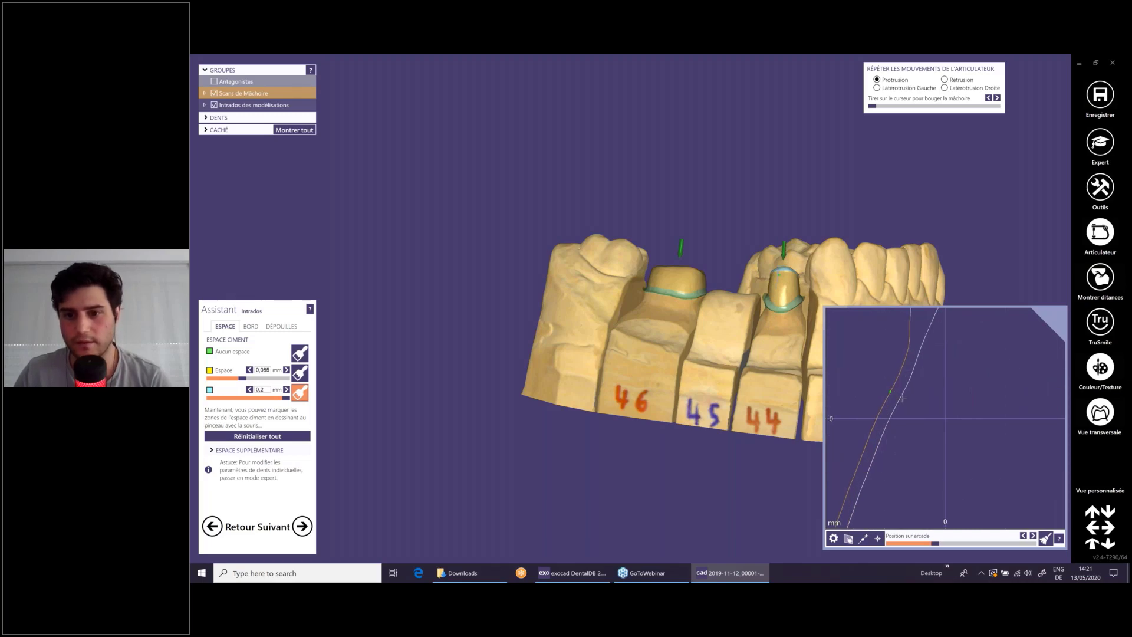
pyautogui.click(901, 398)
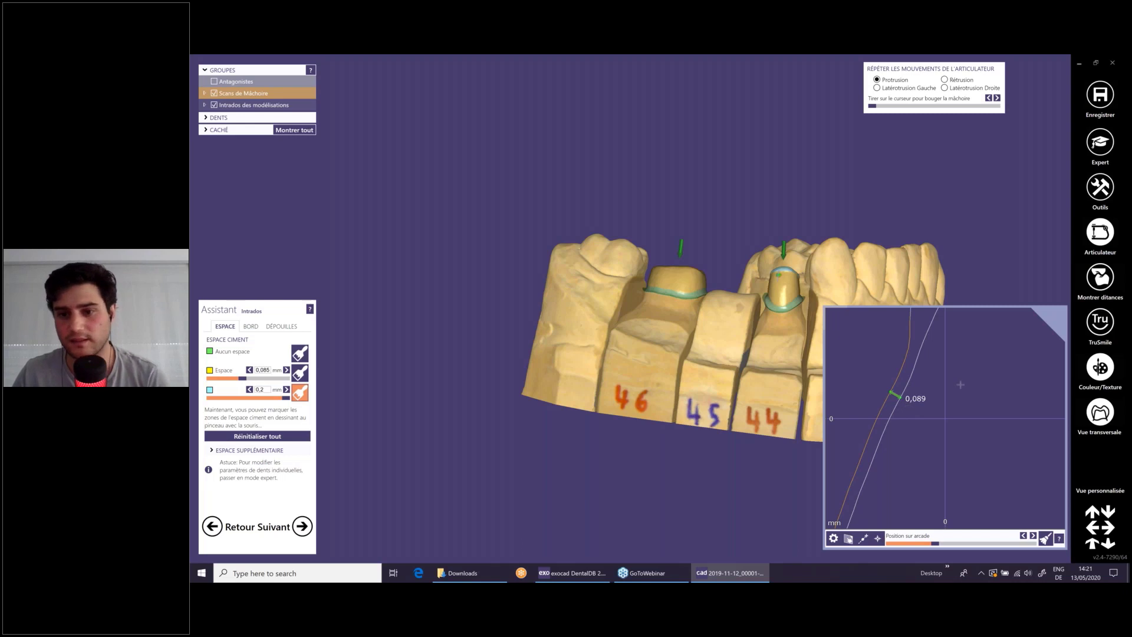
# - Measure the extra cement gap at the top of tooth 44's die, and close the cross-section view
pyautogui.scroll(2, 929, 358)
pyautogui.scroll(-4, 928, 358)
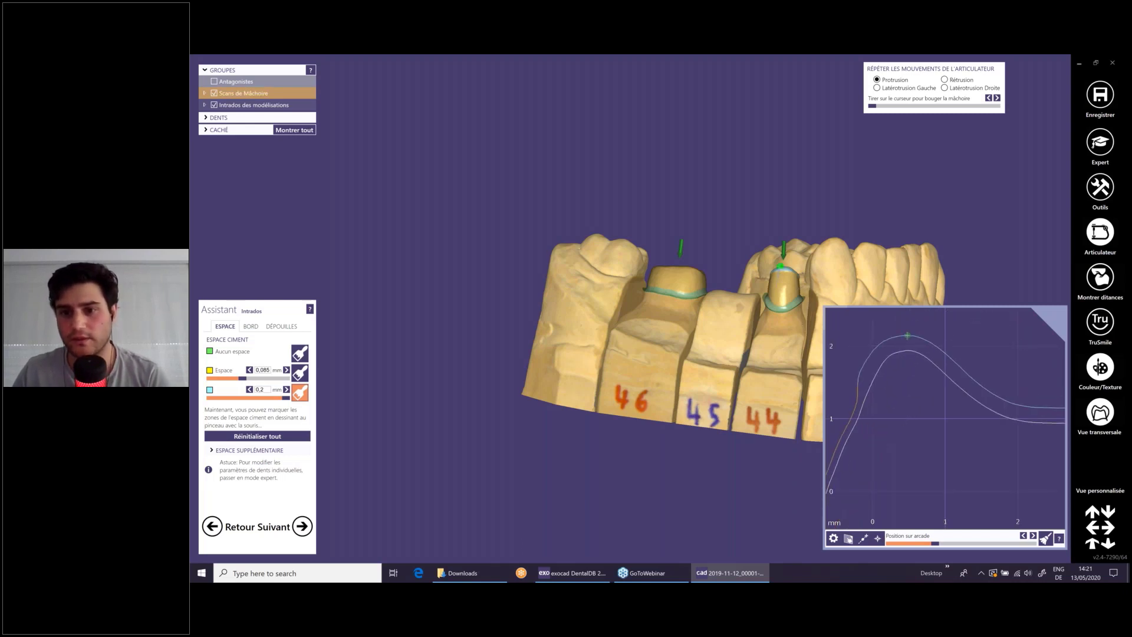
pyautogui.click(909, 350)
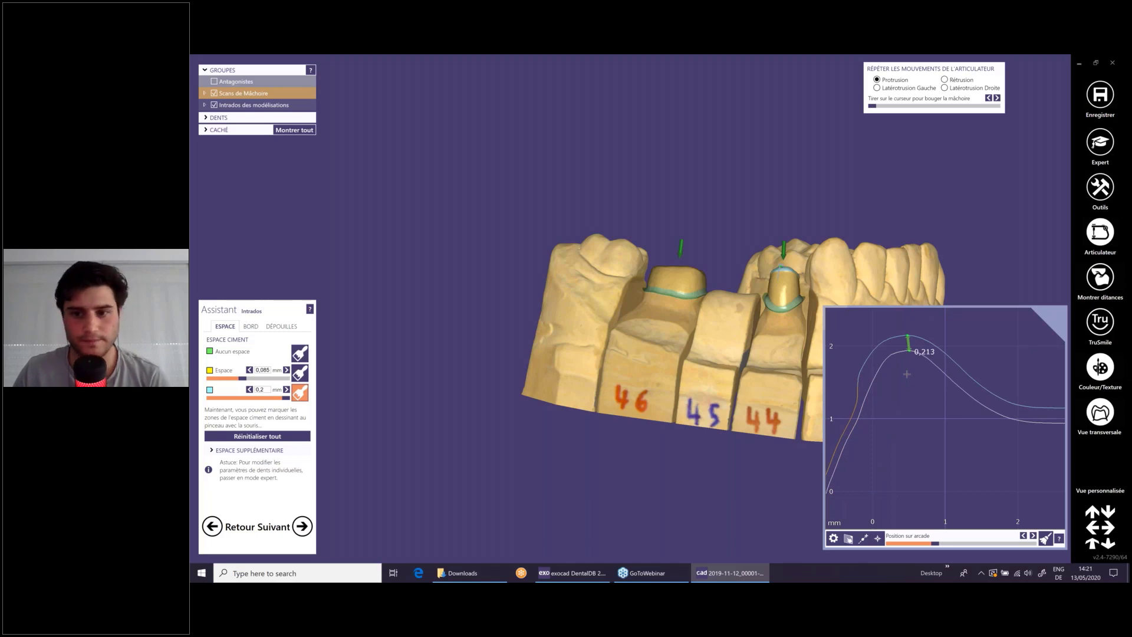
pyautogui.click(1101, 414)
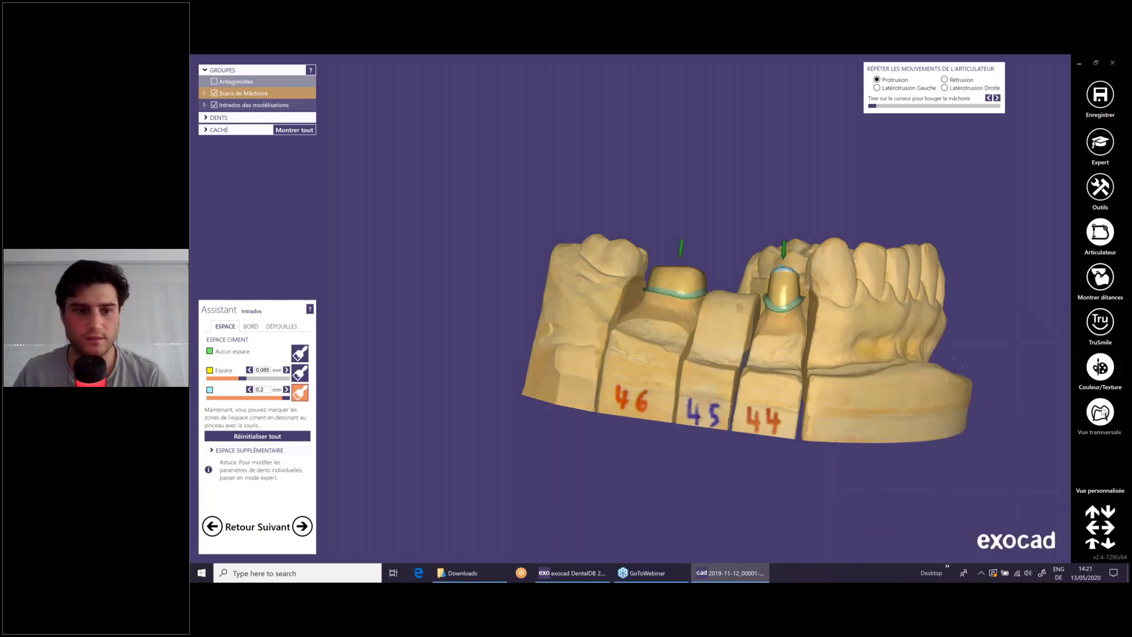
# - Set the crown border's horizontal width (Horizontal) to 0.26 mm and its angled width (Replié) to 0.95 mm
pyautogui.click(251, 327)
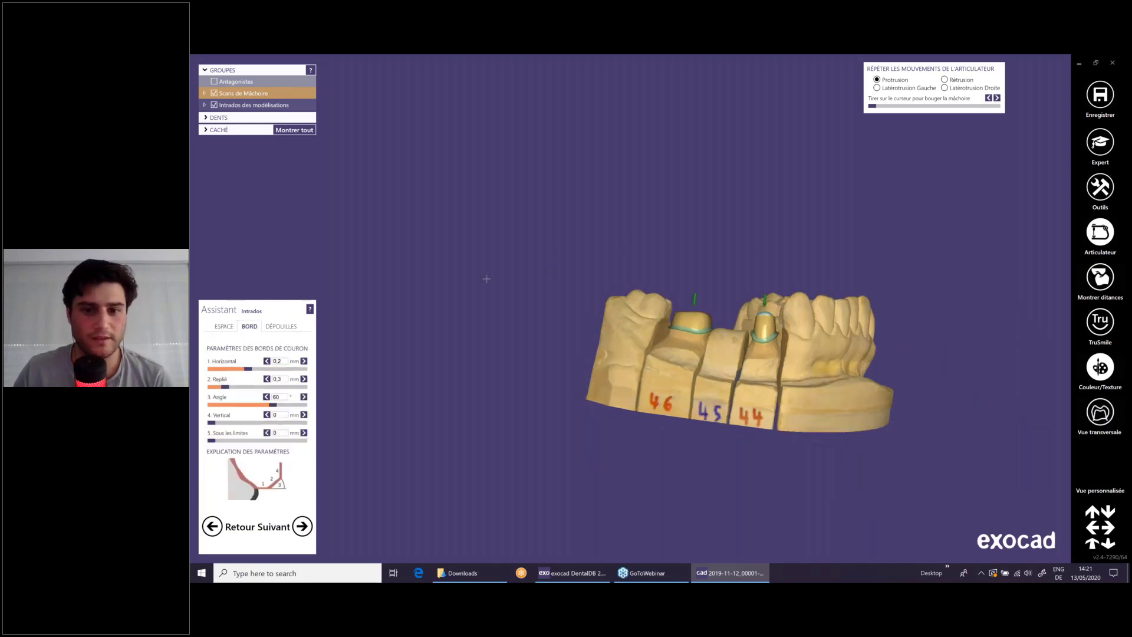
pyautogui.moveTo(486, 279); pyautogui.dragTo(510, 400, button='right')
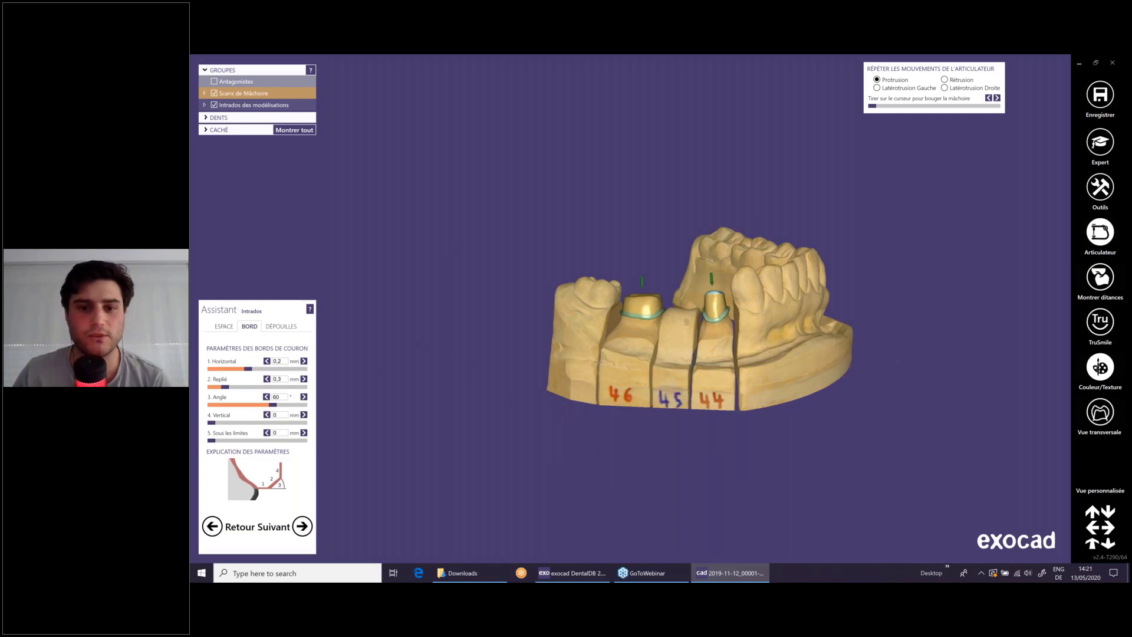
pyautogui.scroll(3, 598, 361)
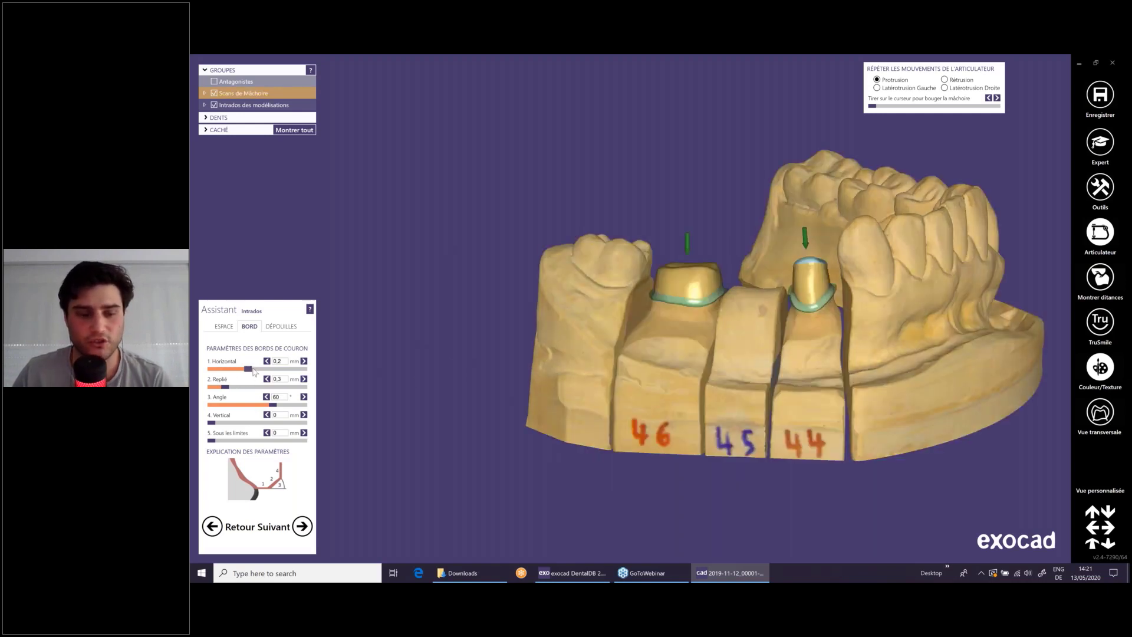
pyautogui.moveTo(254, 372); pyautogui.dragTo(273, 370)
pyautogui.moveTo(225, 387); pyautogui.dragTo(255, 387)
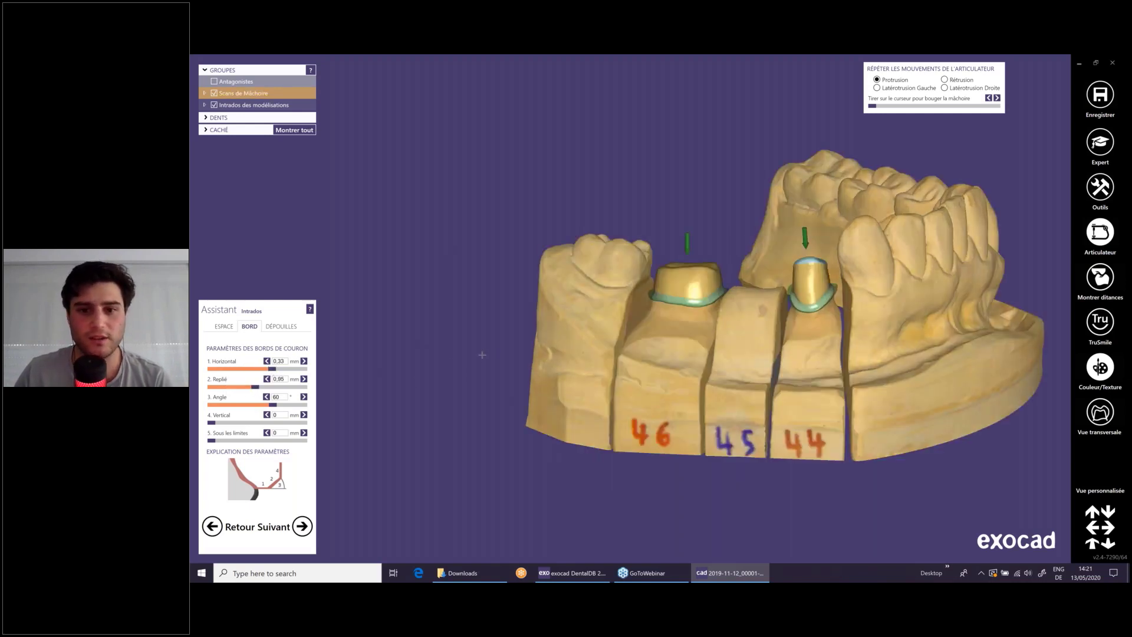
pyautogui.moveTo(482, 355); pyautogui.dragTo(481, 323, button='right')
pyautogui.scroll(3, 595, 359)
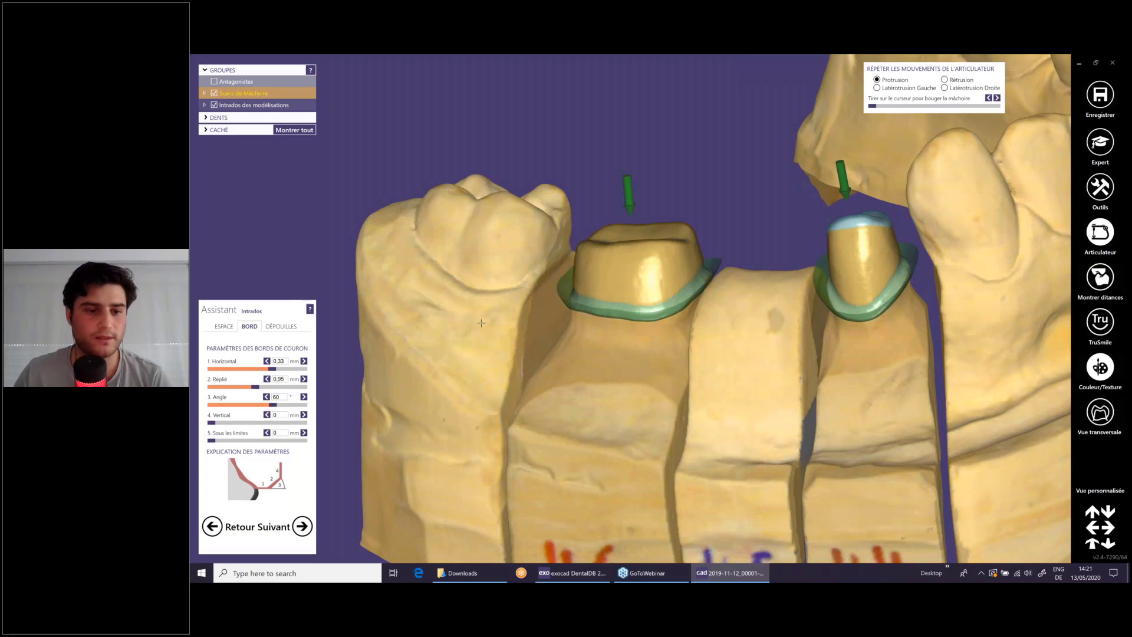
pyautogui.moveTo(271, 369); pyautogui.dragTo(258, 370)
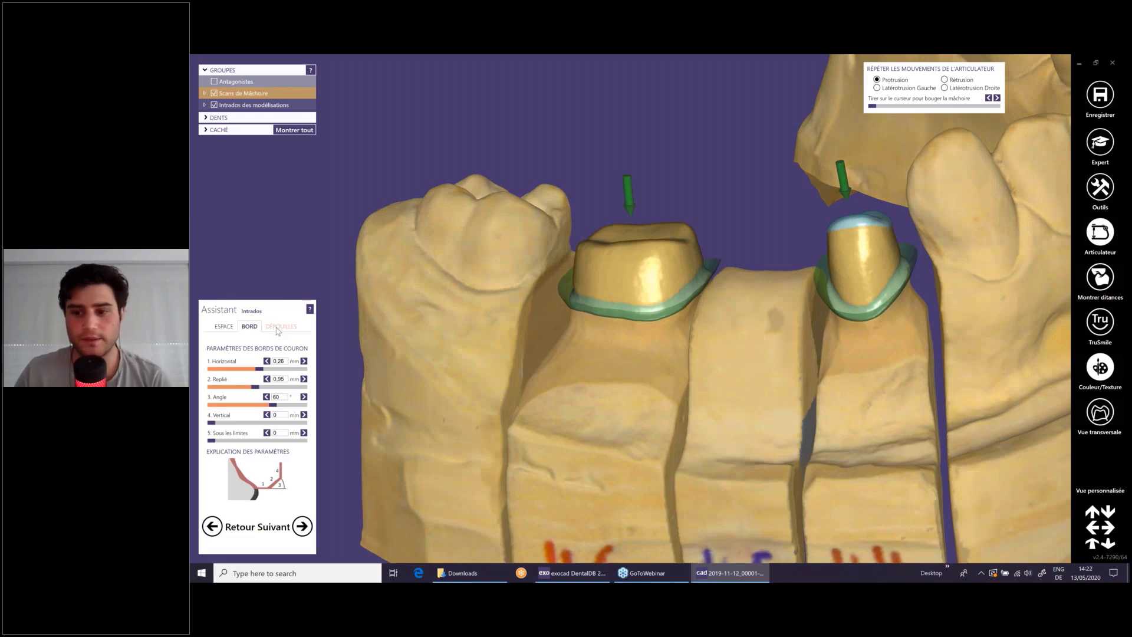
# - Review the undercut and milling settings, including the size left uncompensated near the margins (Taille)
pyautogui.click(277, 330)
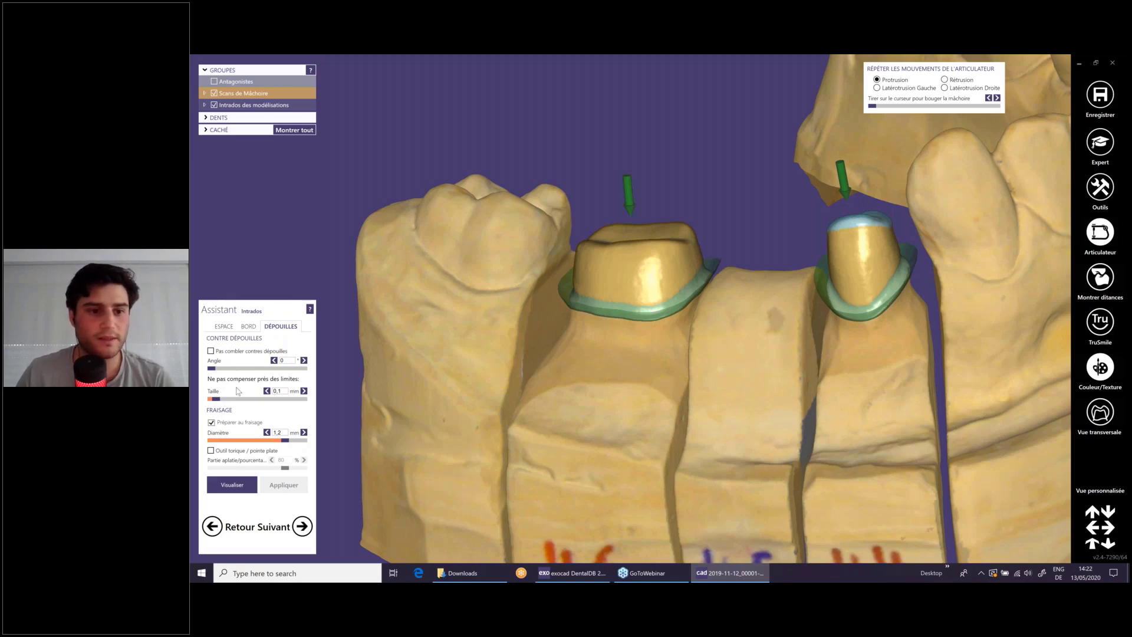
pyautogui.click(282, 391)
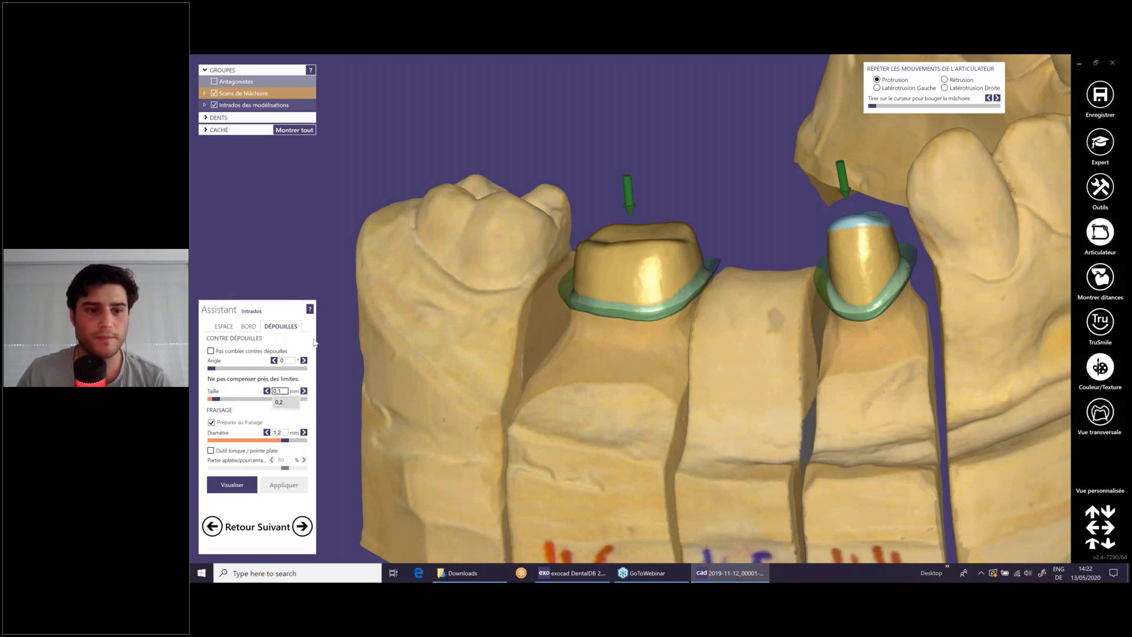
pyautogui.click(305, 283)
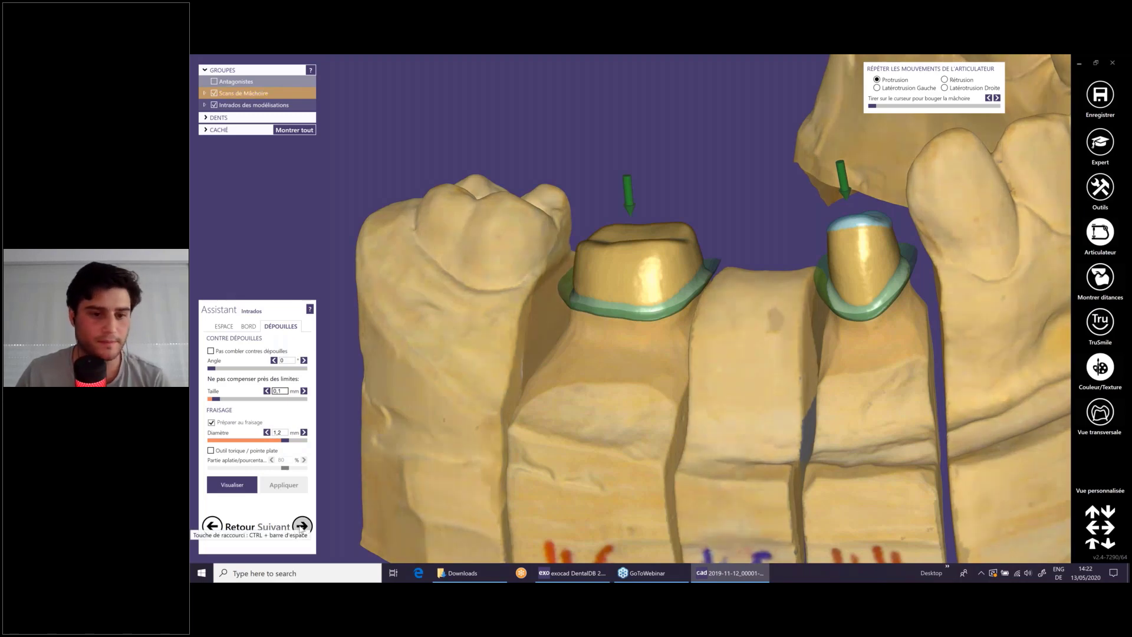
pyautogui.click(301, 526)
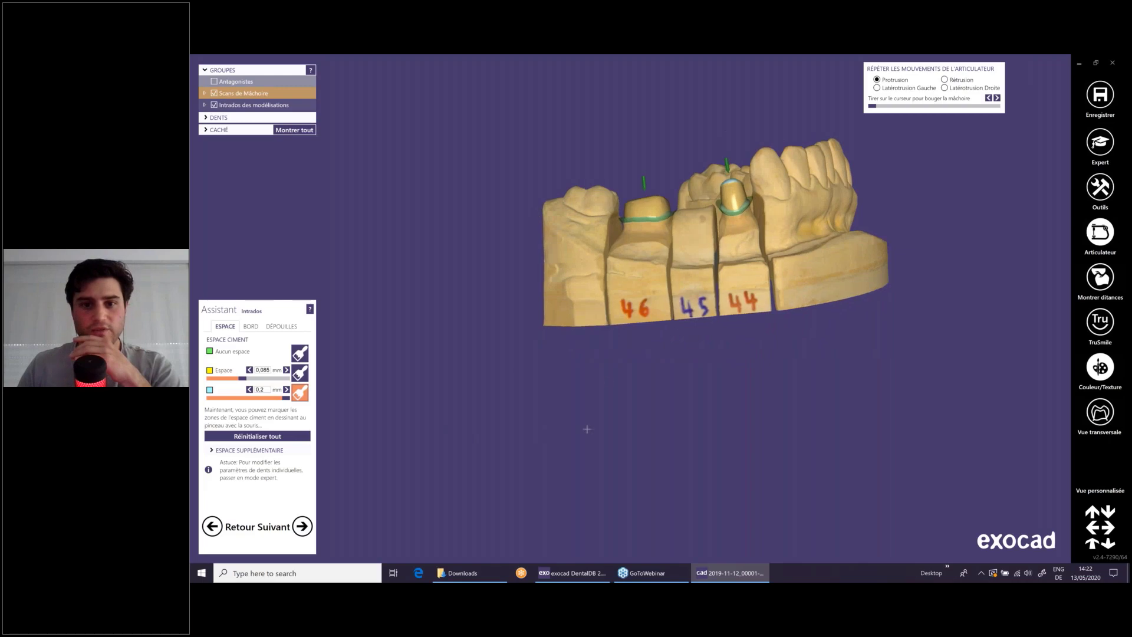
# - Try a common insertion axis for the 44-46 bridge, and cancel the insertion axis definition
pyautogui.scroll(5, 631, 304)
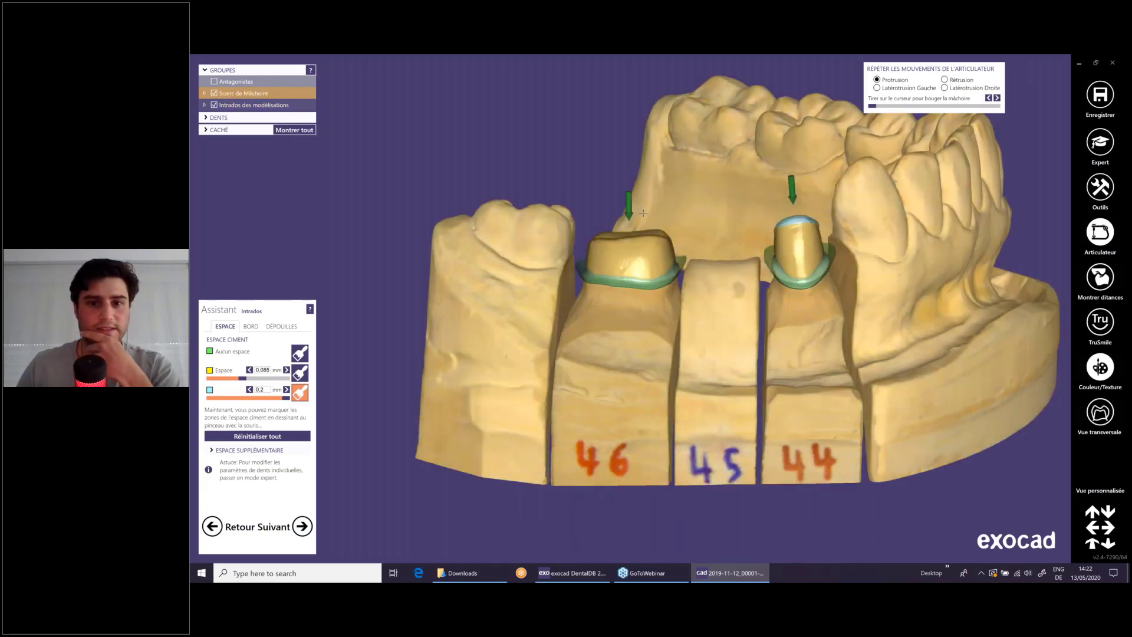
pyautogui.rightClick(533, 129)
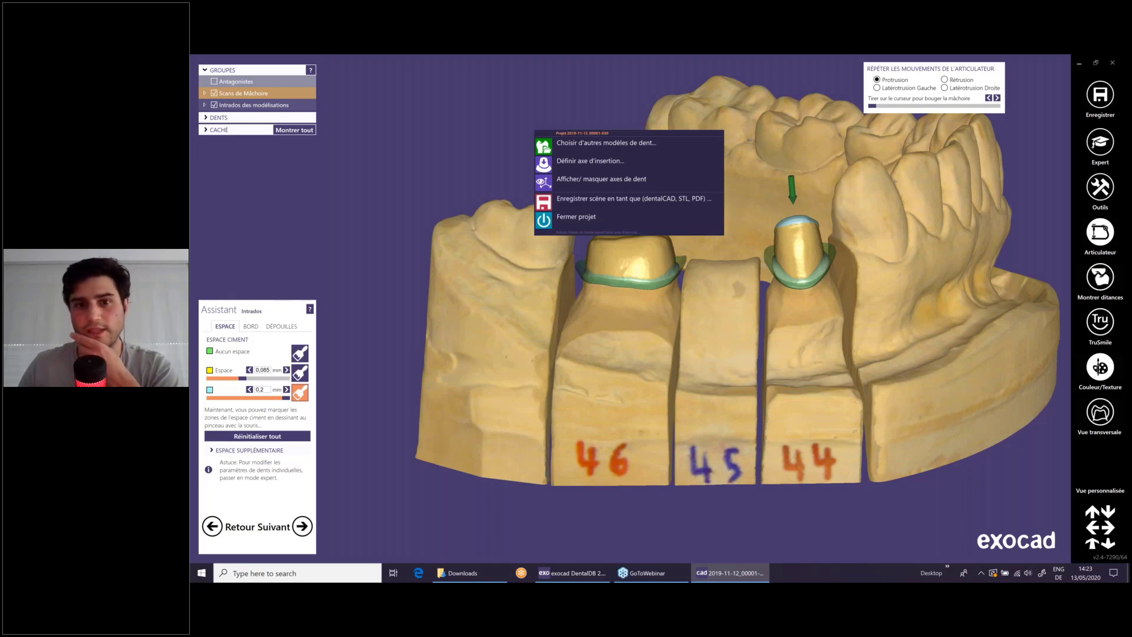
pyautogui.rightClick(492, 113)
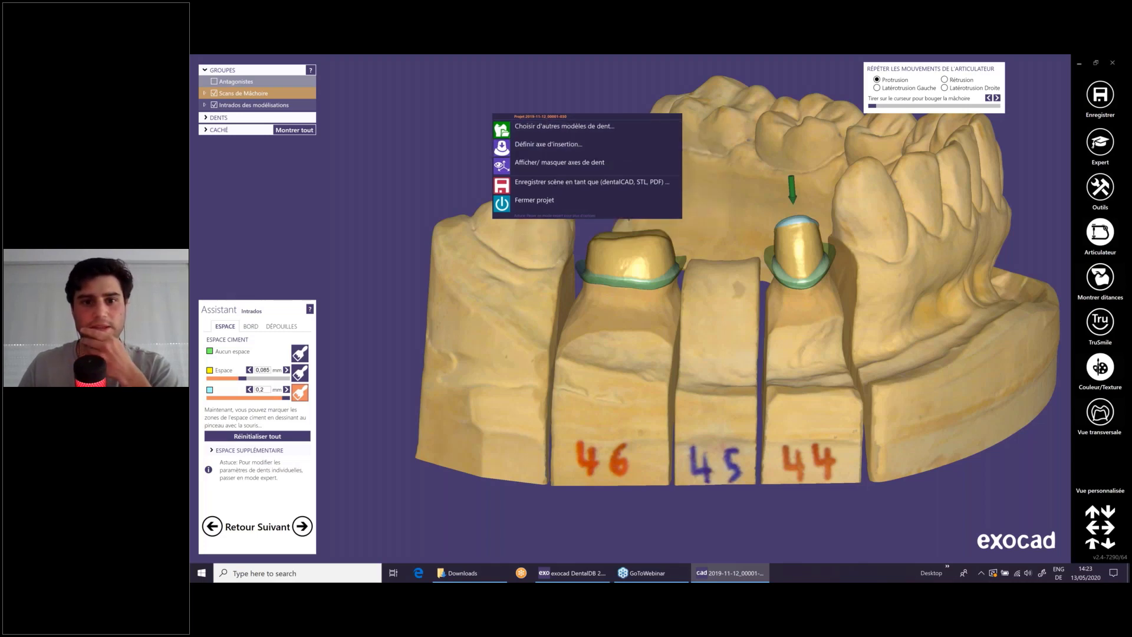
pyautogui.click(548, 144)
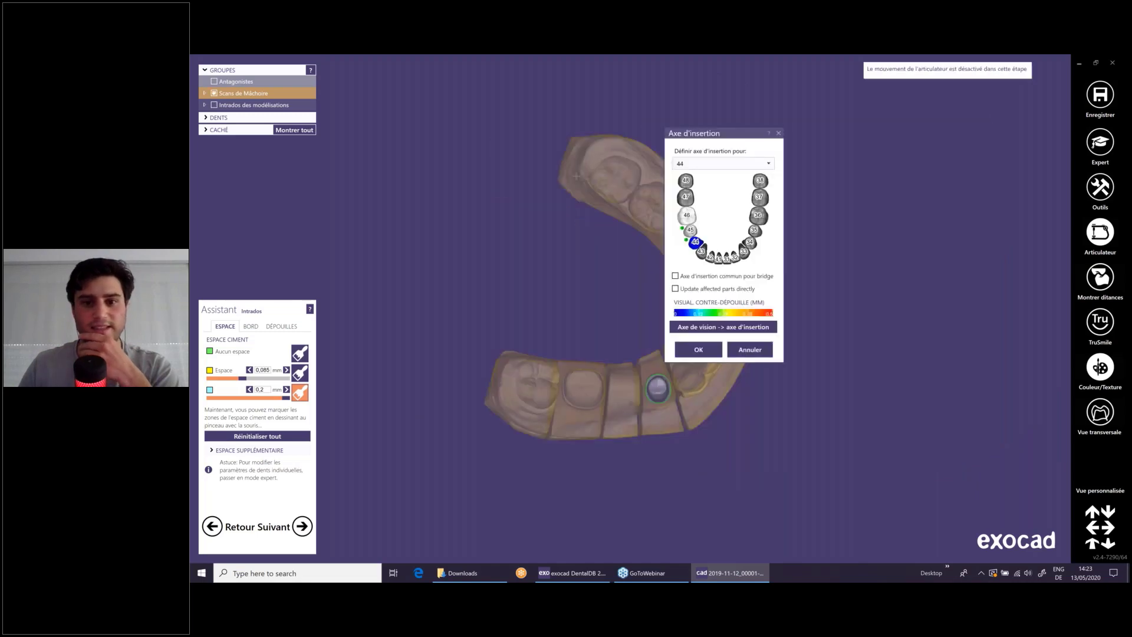
pyautogui.click(675, 276)
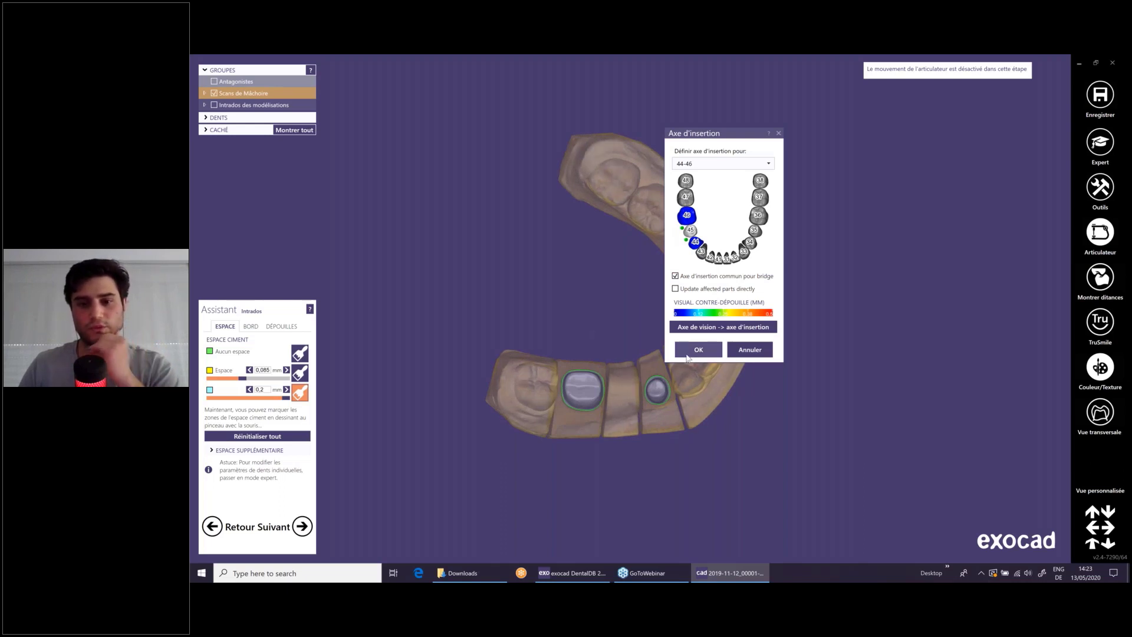
pyautogui.click(752, 354)
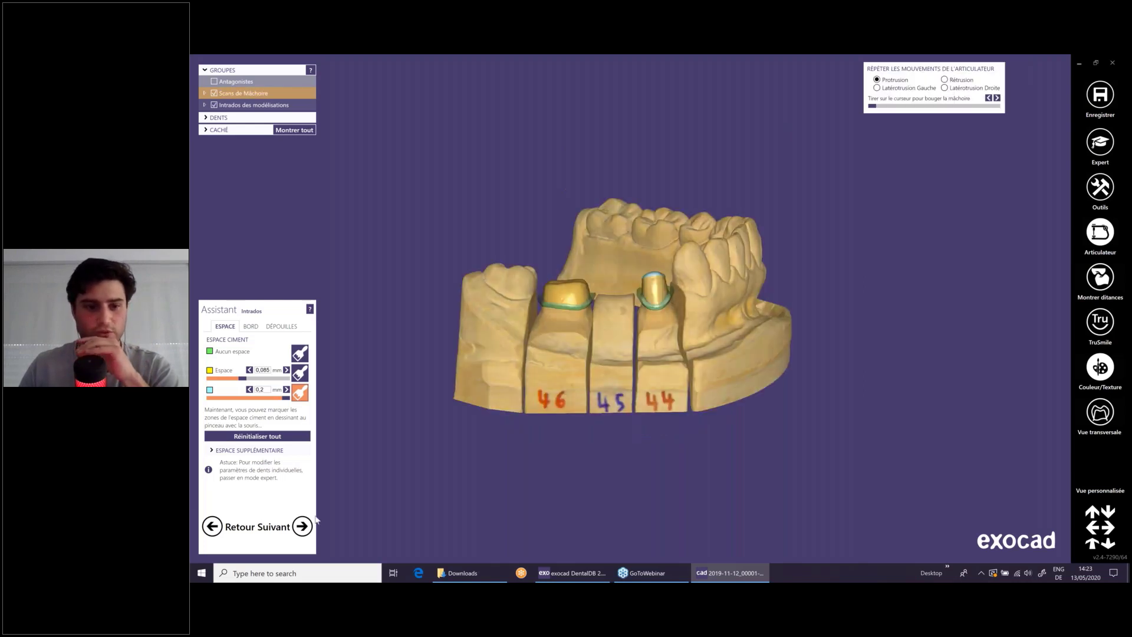
# - Advance to the copy/mirror stage, check the work definition in exocad DentalDB, and return to the CAD design
pyautogui.click(302, 526)
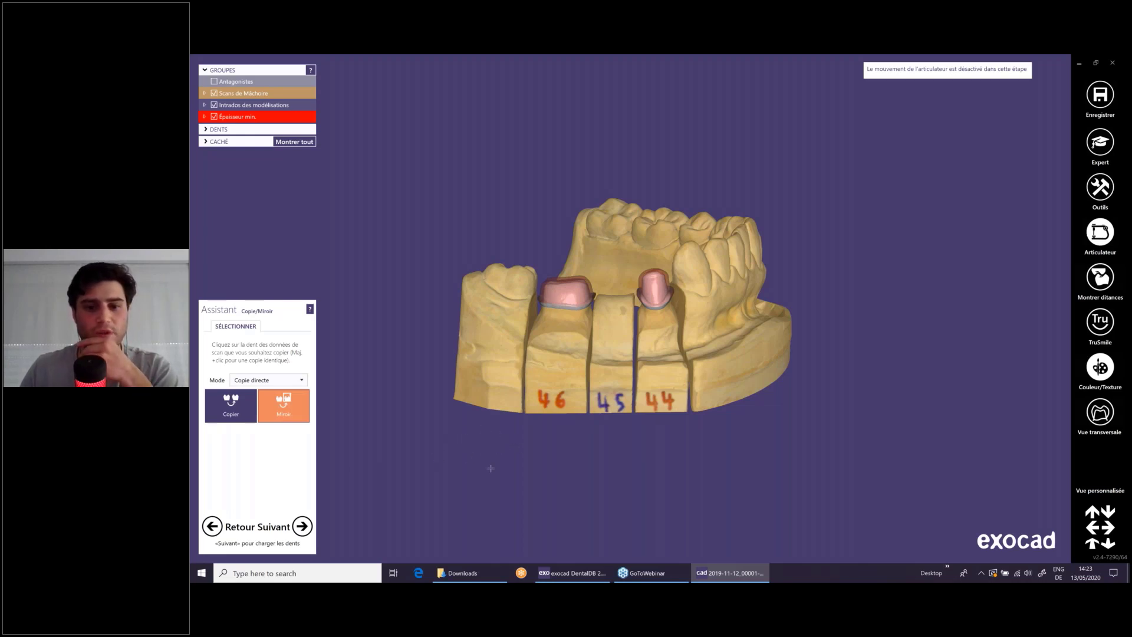
pyautogui.moveTo(566, 580)
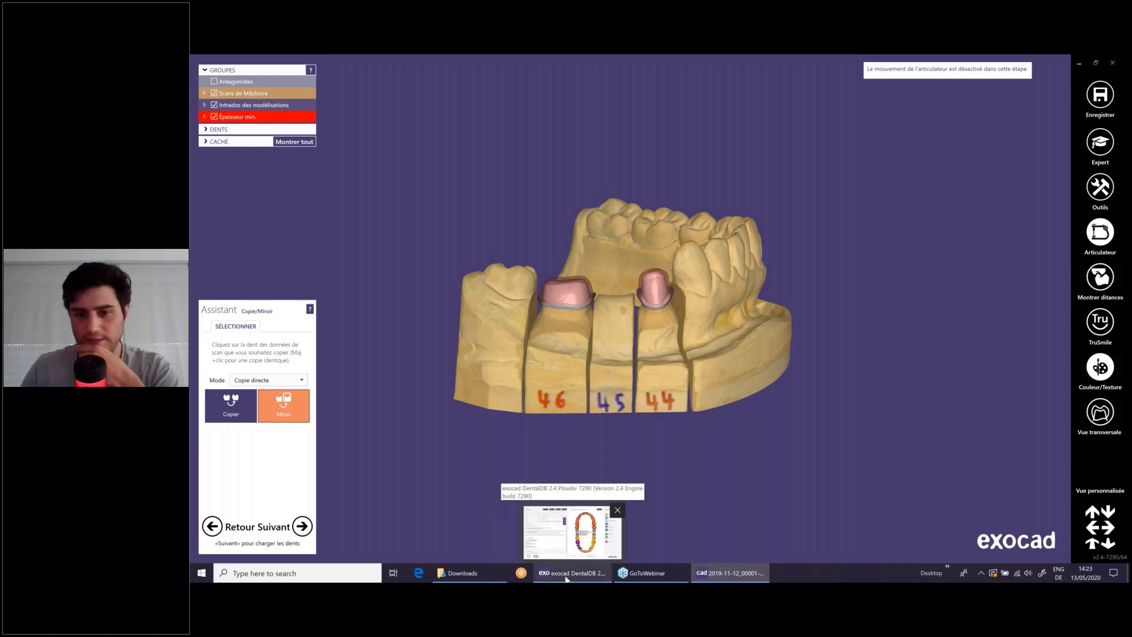
pyautogui.click(566, 579)
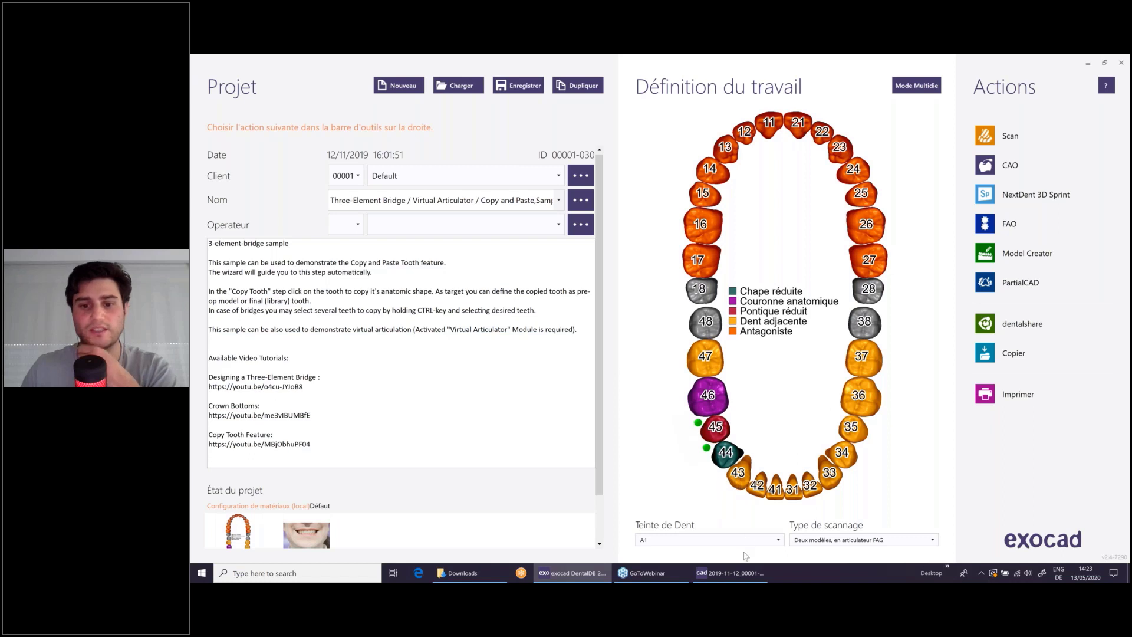
pyautogui.moveTo(728, 573)
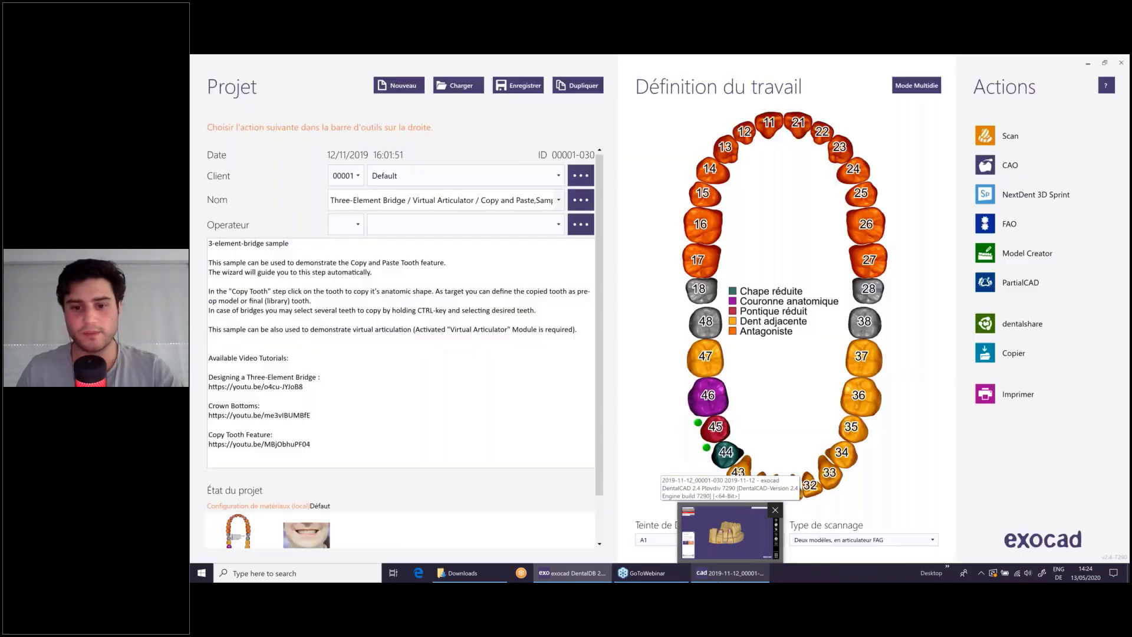
pyautogui.click(720, 573)
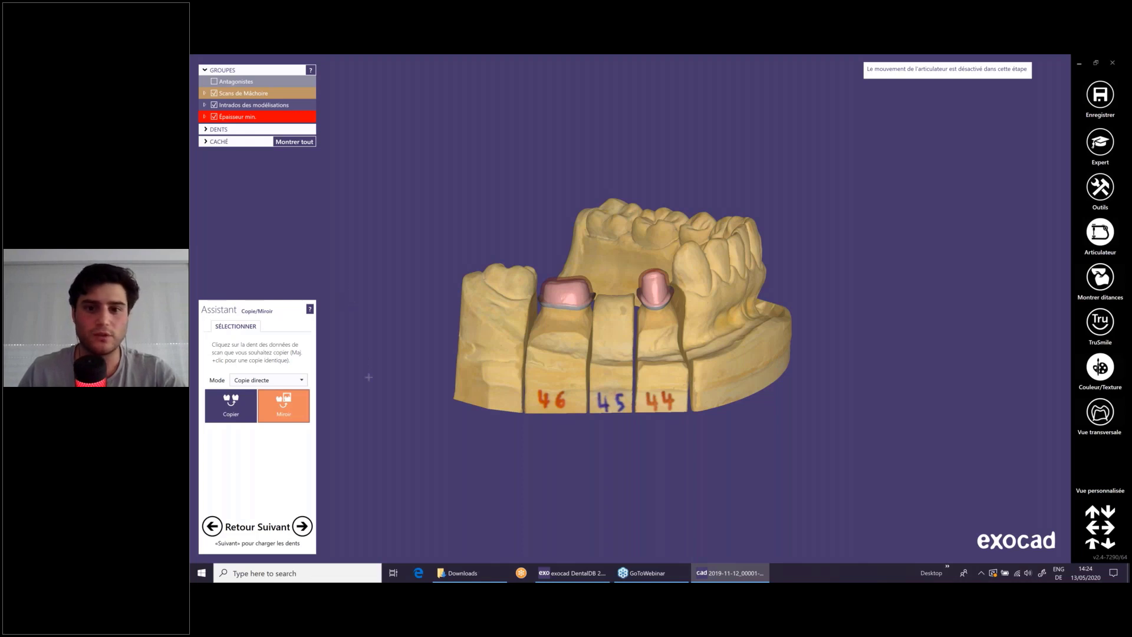
# - Mirror the opposite-side molar 36 onto tooth 46 in direct copy mode (Copie directe), and inspect the placed anatomy
pyautogui.moveTo(369, 378); pyautogui.dragTo(368, 377, button='right')
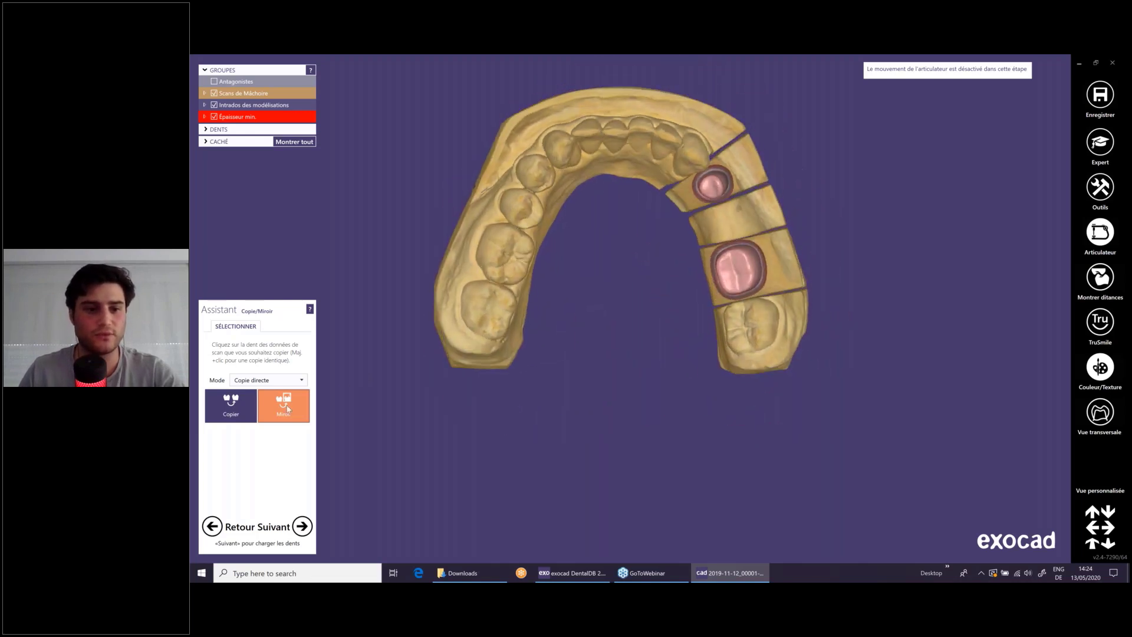
pyautogui.click(293, 402)
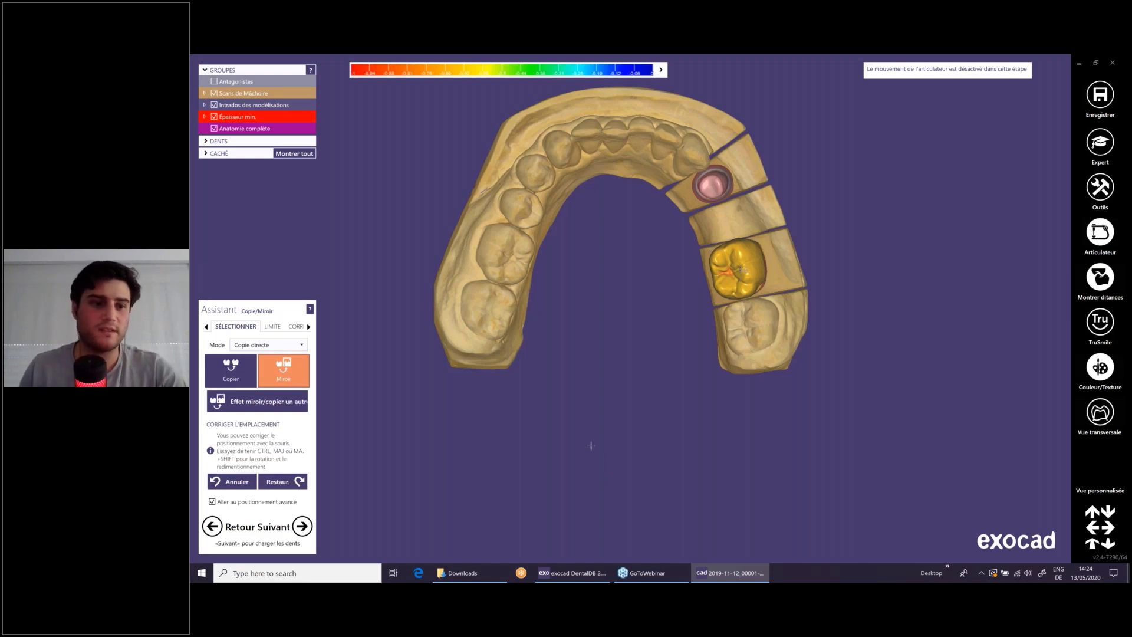
pyautogui.moveTo(591, 445); pyautogui.dragTo(589, 442, button='right')
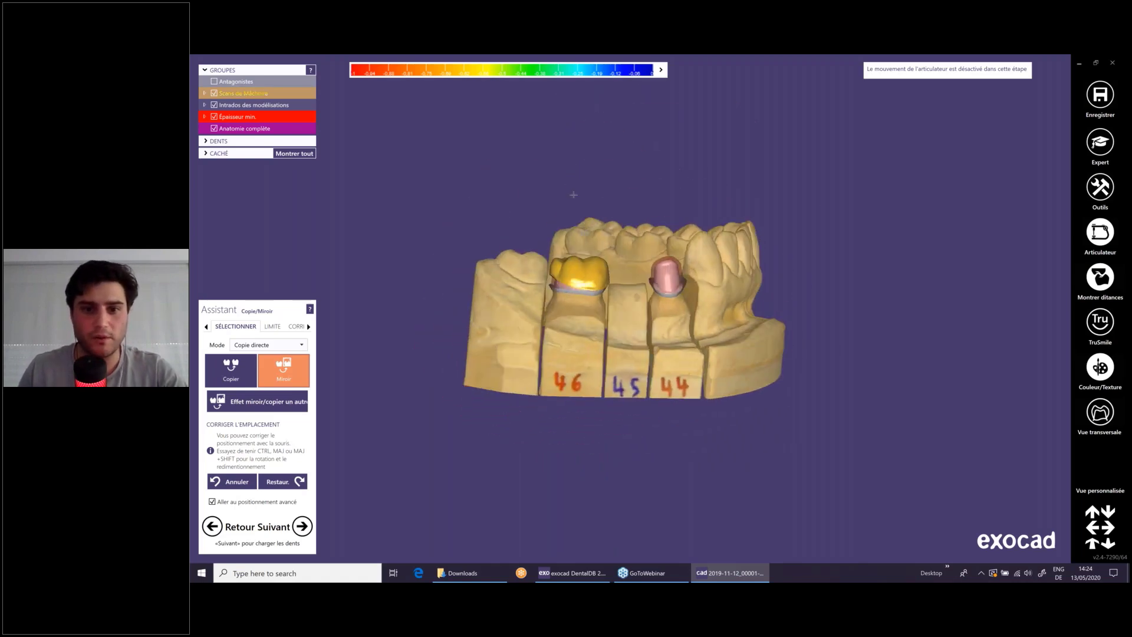
pyautogui.scroll(3, 573, 194)
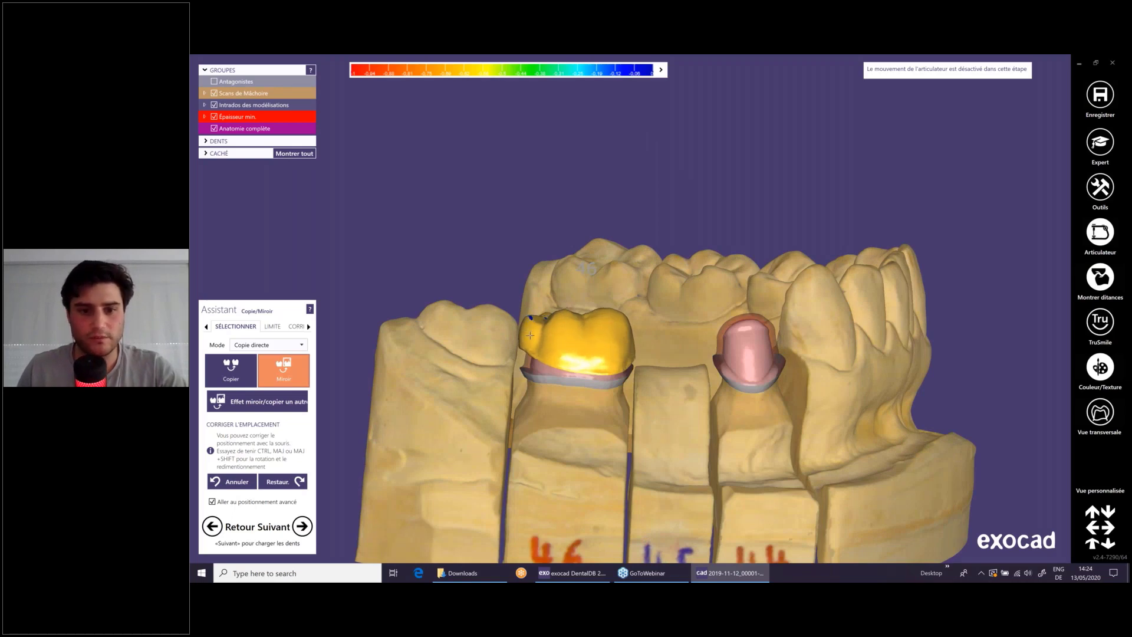
pyautogui.scroll(-3, 560, 339)
pyautogui.moveTo(560, 340); pyautogui.dragTo(544, 423, button='right')
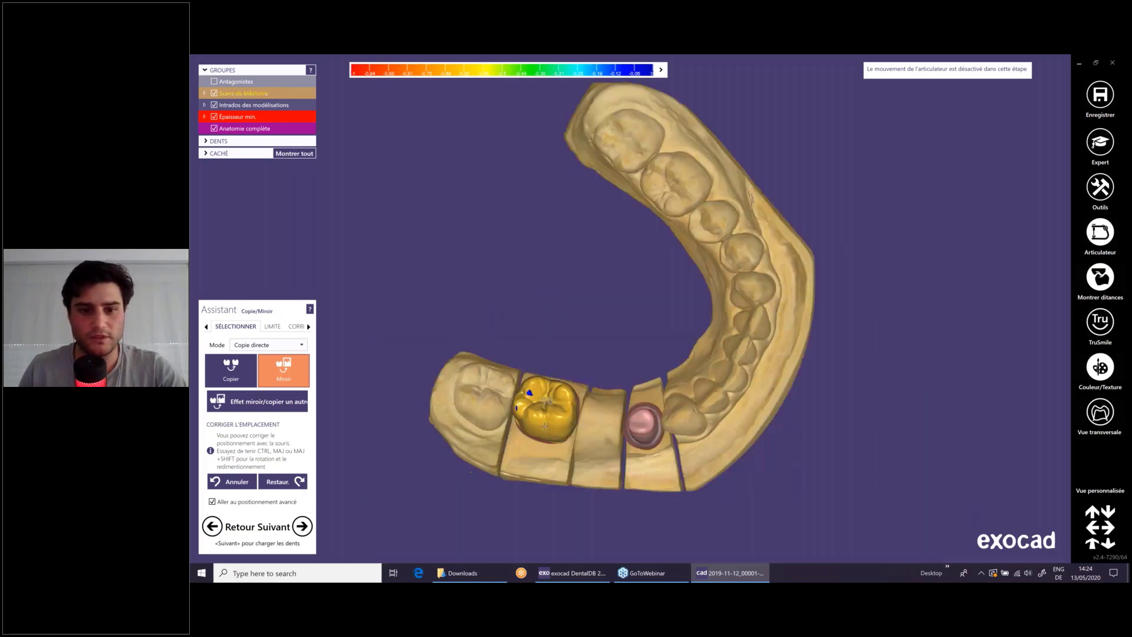
pyautogui.scroll(4, 529, 430)
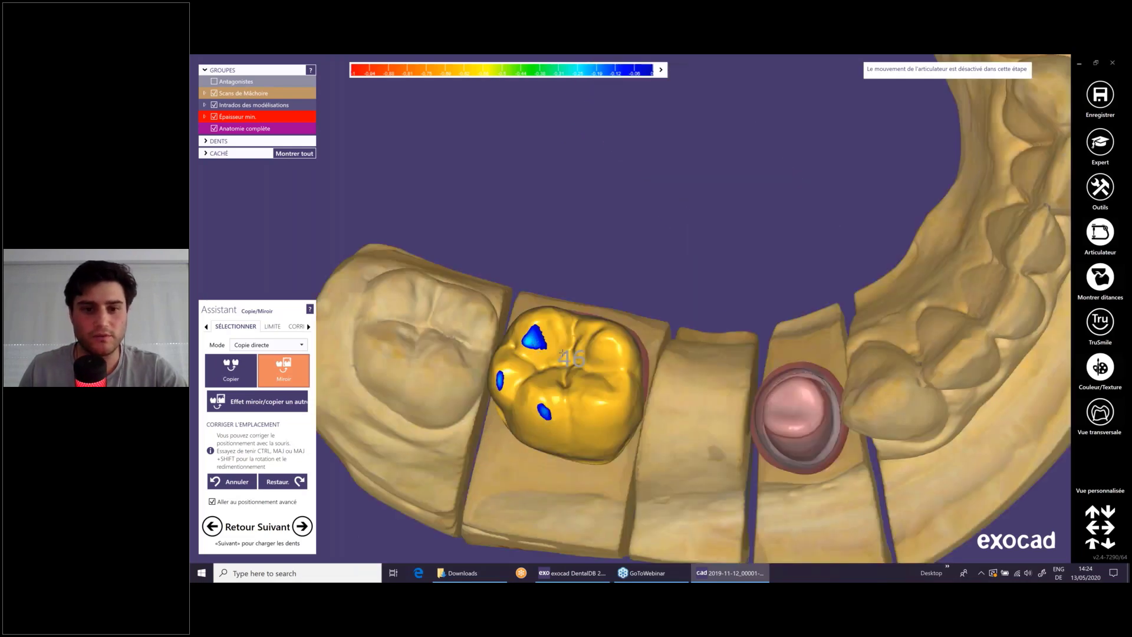
# - Show the antagonists to examine the mirrored tooth 46 against the opposing teeth, and hide them again
pyautogui.scroll(-3, 563, 353)
pyautogui.moveTo(566, 293); pyautogui.dragTo(566, 285, button='right')
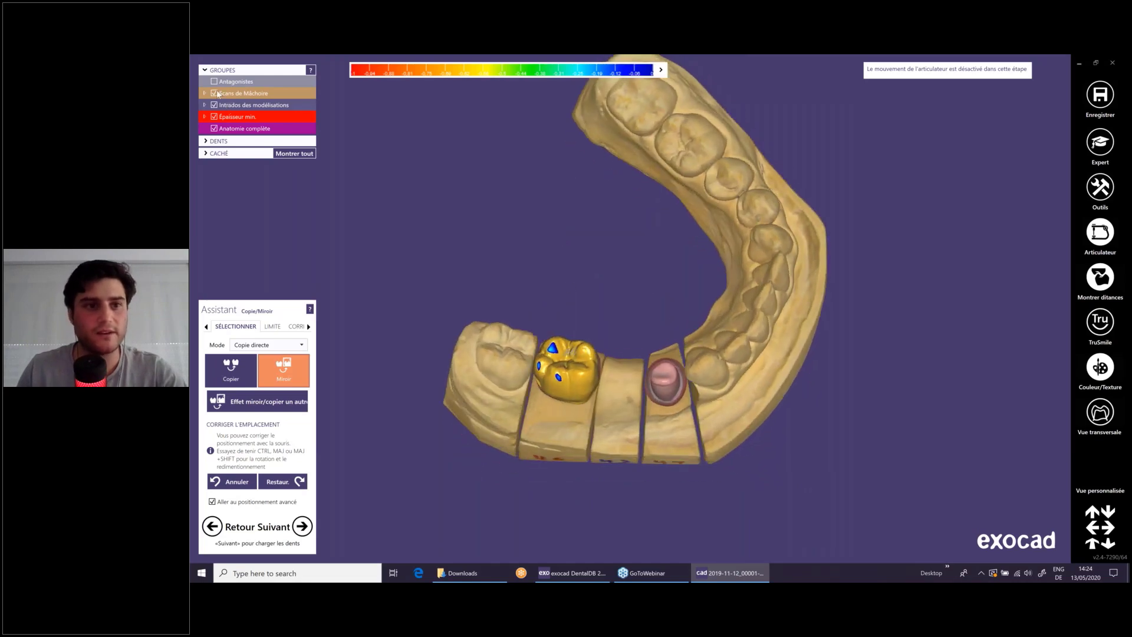
pyautogui.click(214, 81)
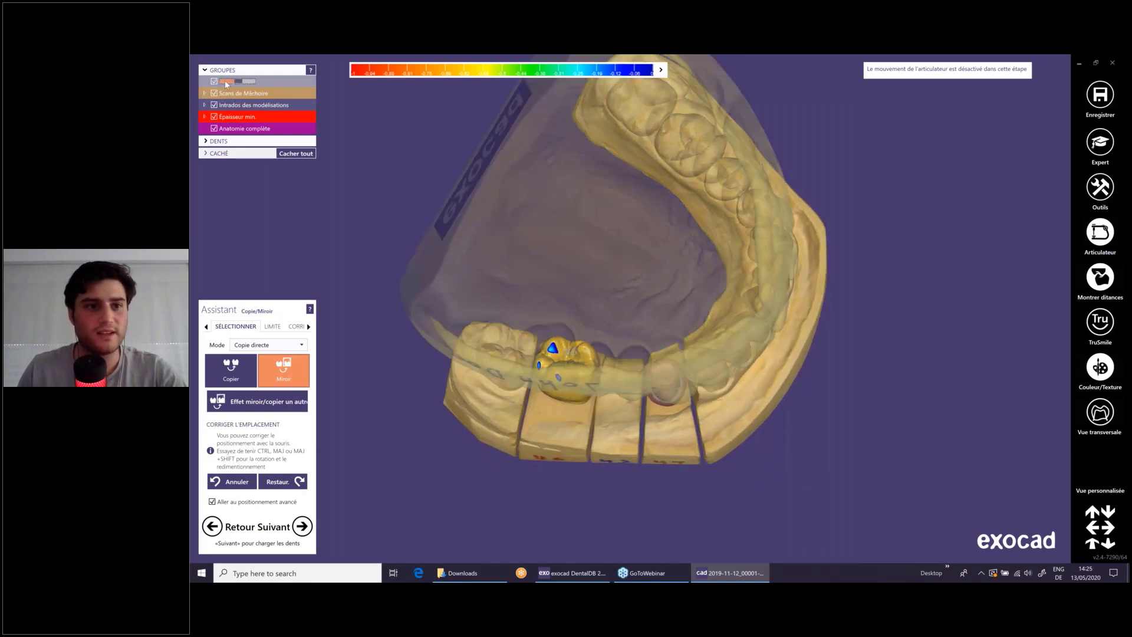
pyautogui.moveTo(584, 318); pyautogui.dragTo(586, 306, button='right')
pyautogui.scroll(5, 577, 279)
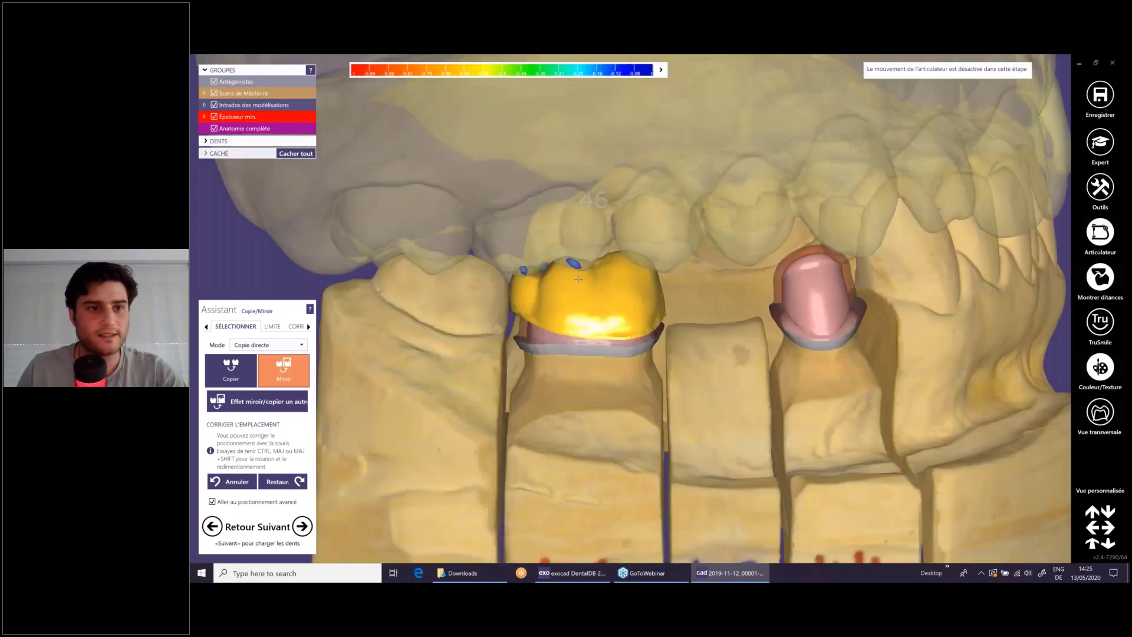
pyautogui.scroll(3, 578, 279)
pyautogui.click(236, 81)
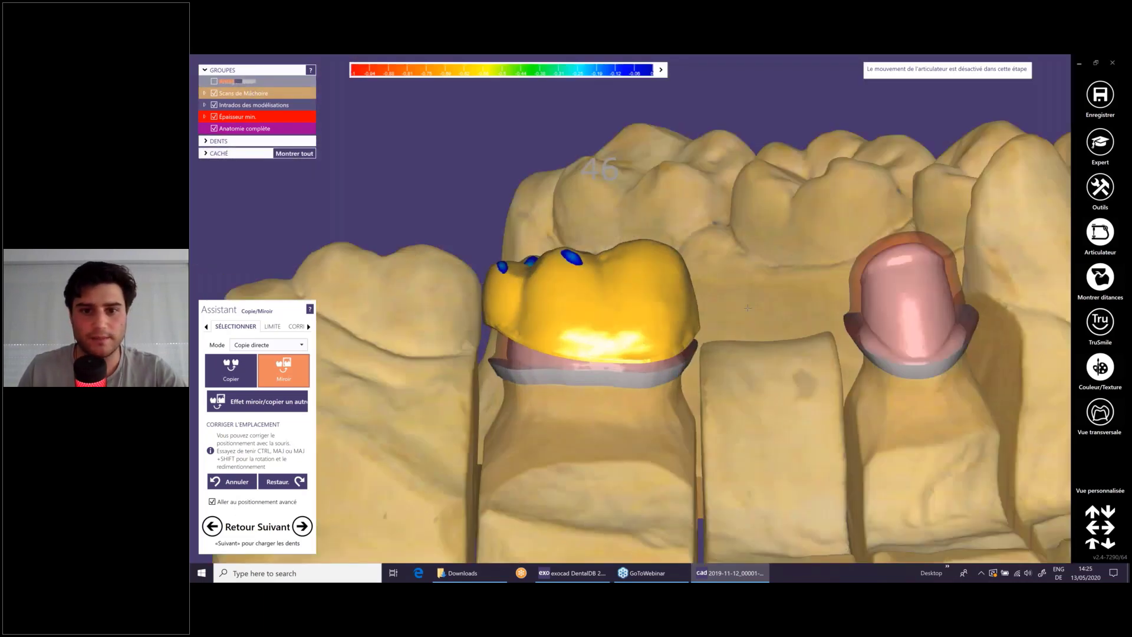
pyautogui.scroll(-8, 747, 307)
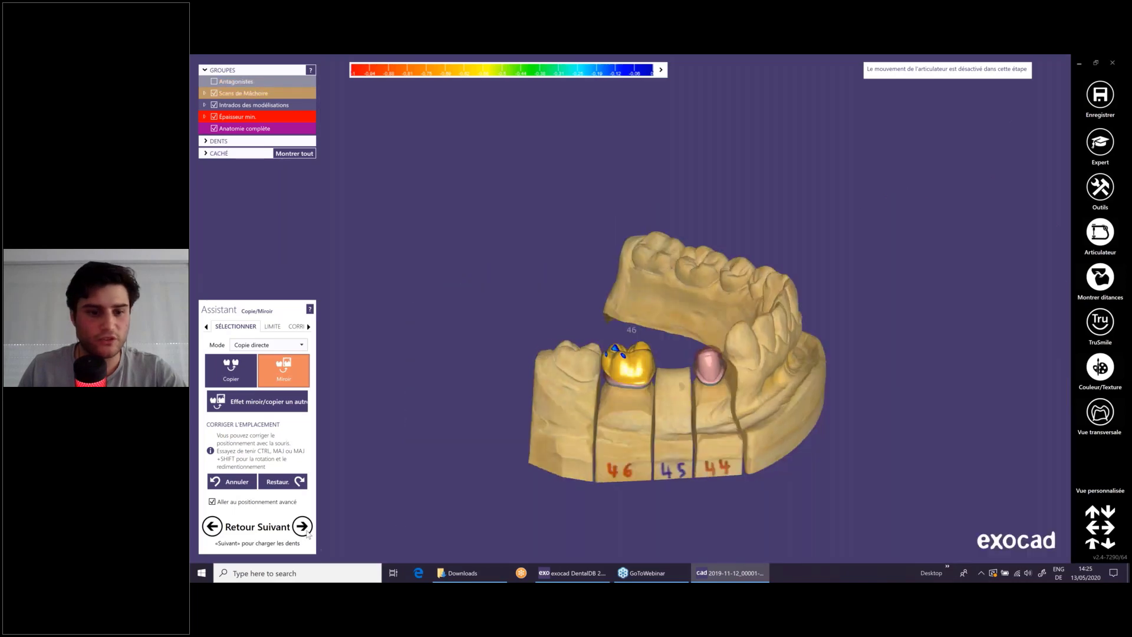
# - Advance to tooth positioning (Positionnement de dents) and review the options of the Déplacer, Pivoter and Taille modes
pyautogui.click(305, 530)
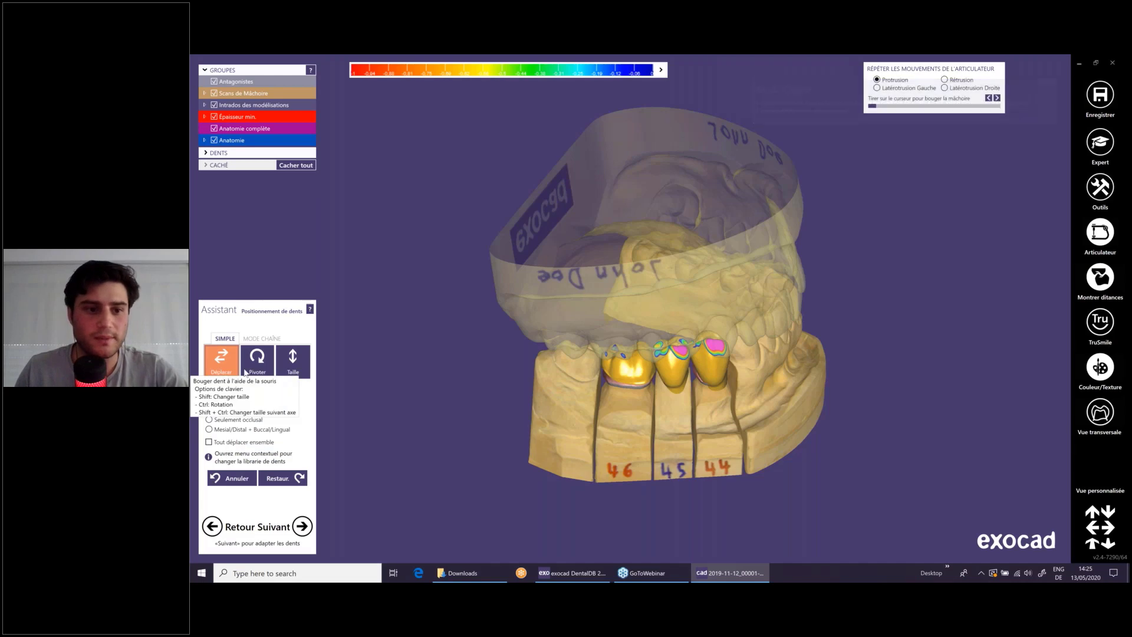
pyautogui.click(257, 361)
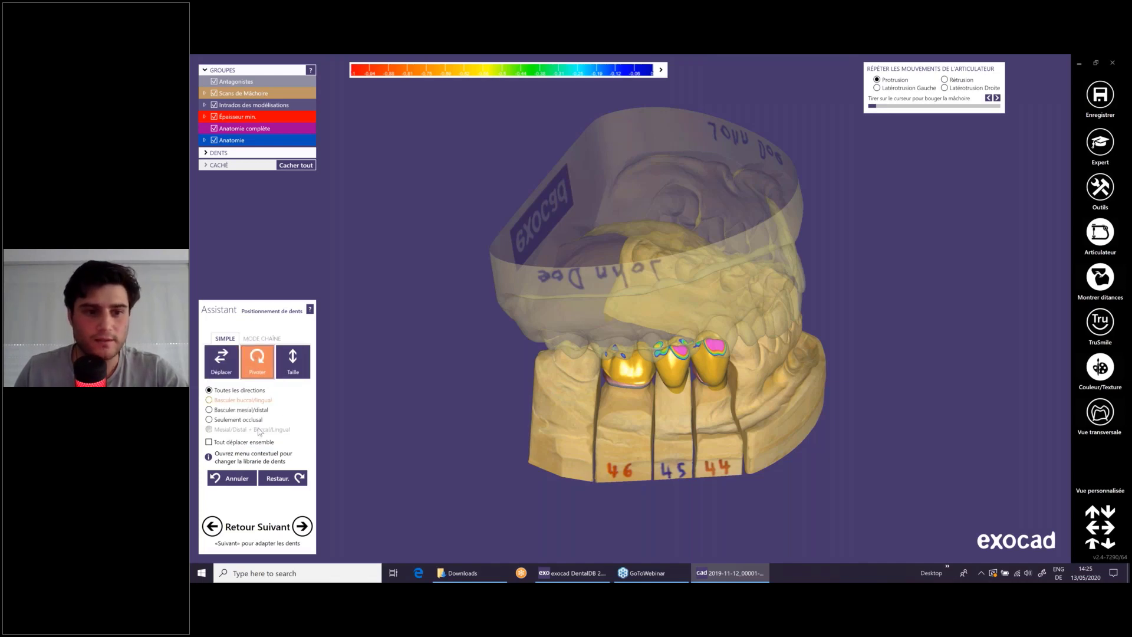
pyautogui.click(293, 359)
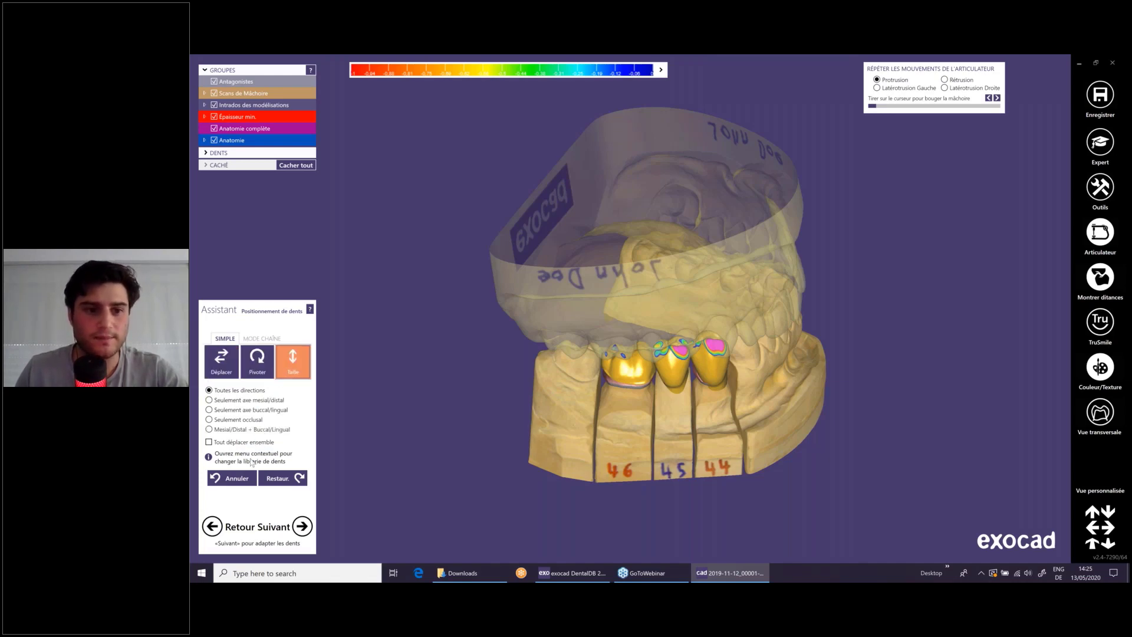
pyautogui.click(220, 364)
# - Hide the antagonists and reposition teeth 45 and 44 from the occlusal view with the Déplacer mode in all directions
pyautogui.click(214, 81)
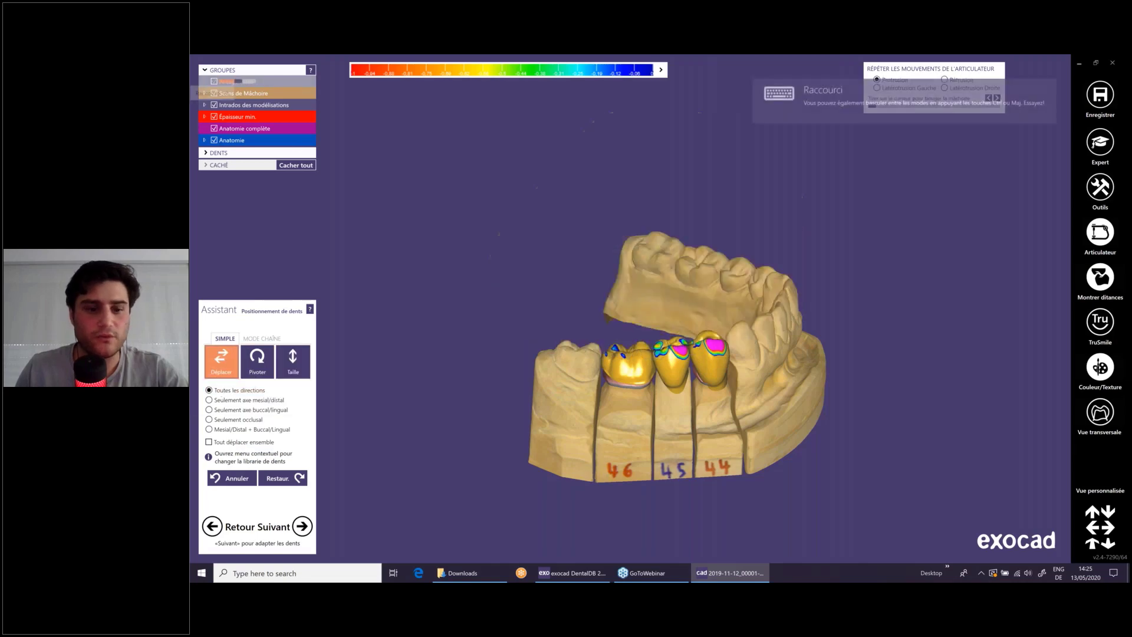
pyautogui.click(261, 370)
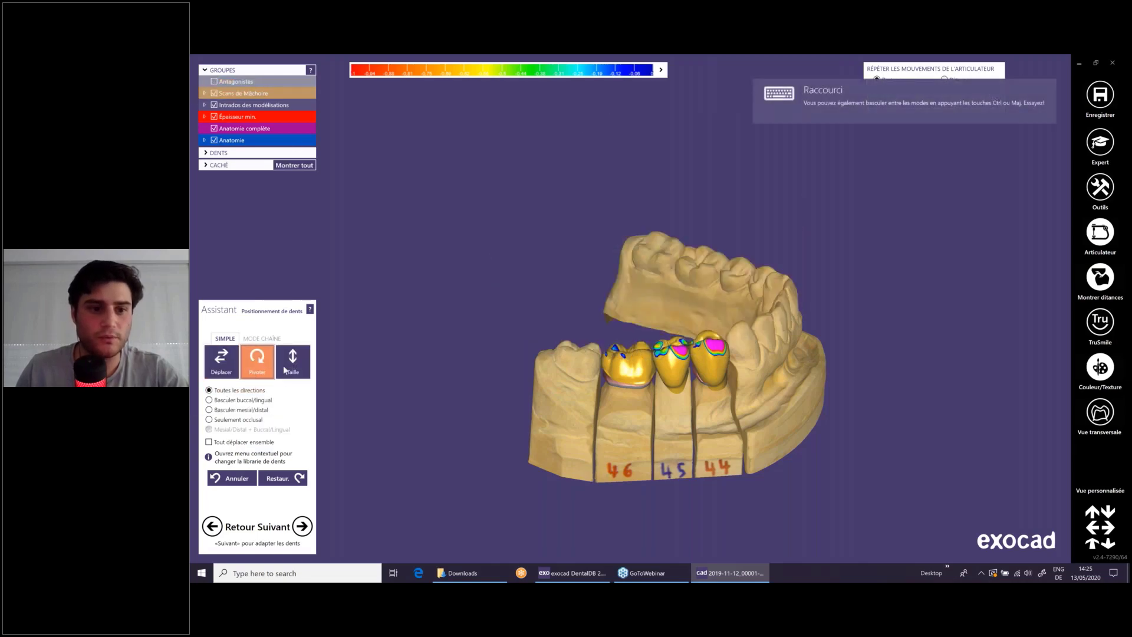
pyautogui.click(223, 363)
pyautogui.moveTo(658, 286); pyautogui.dragTo(518, 290, button='right')
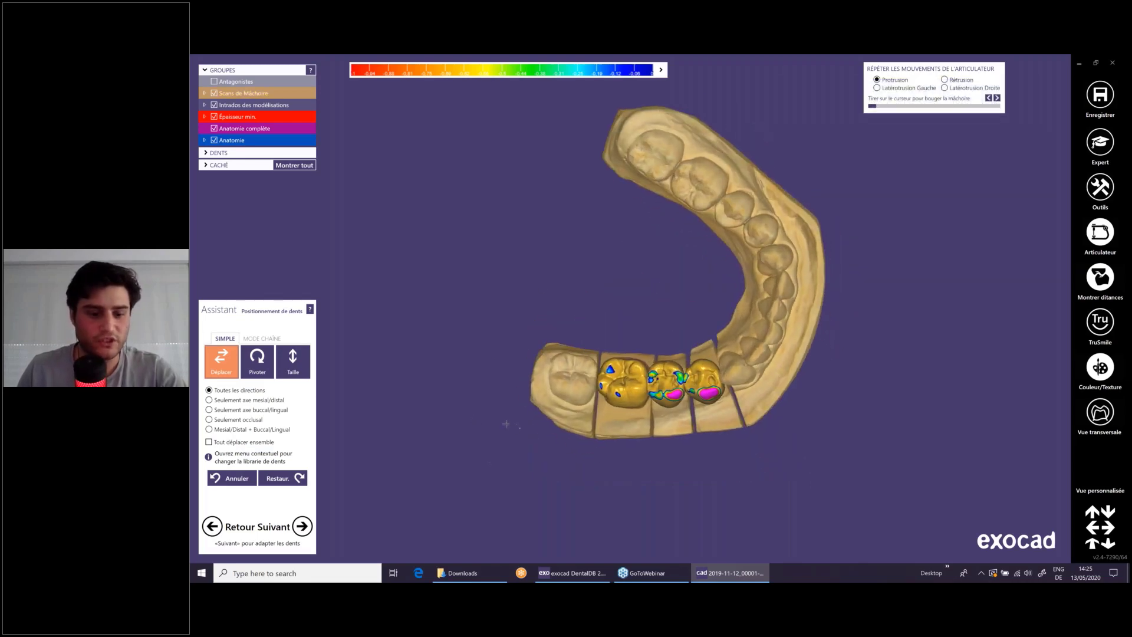
pyautogui.moveTo(506, 423); pyautogui.dragTo(481, 453, button='right')
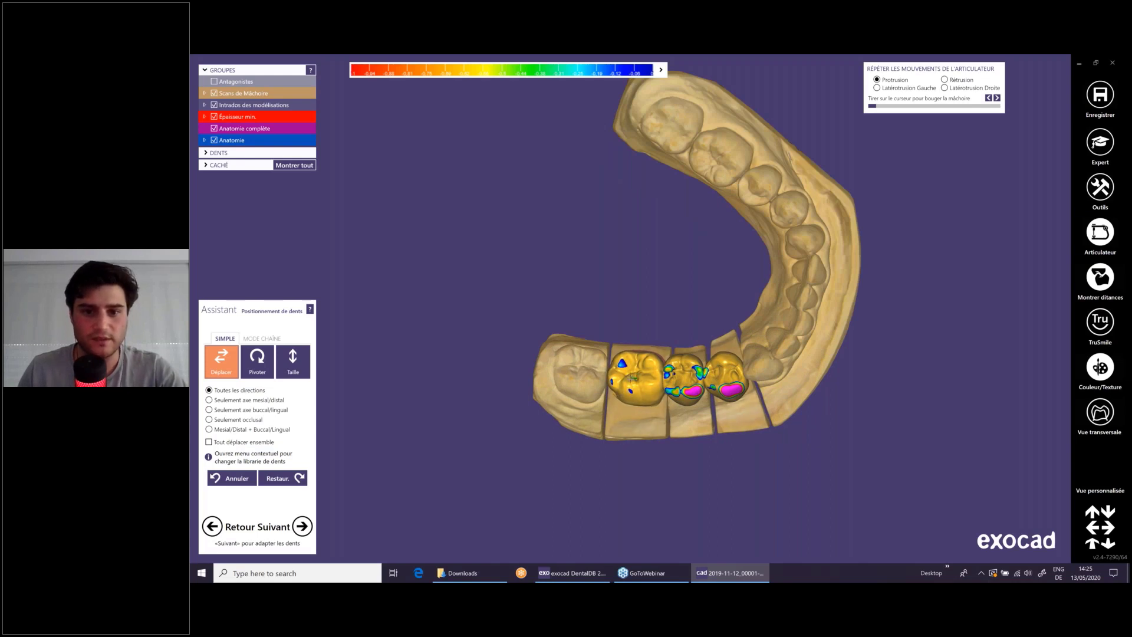
pyautogui.moveTo(682, 369)
pyautogui.mouseDown()
pyautogui.moveTo(683, 360)
pyautogui.moveTo(684, 375)
pyautogui.mouseUp()
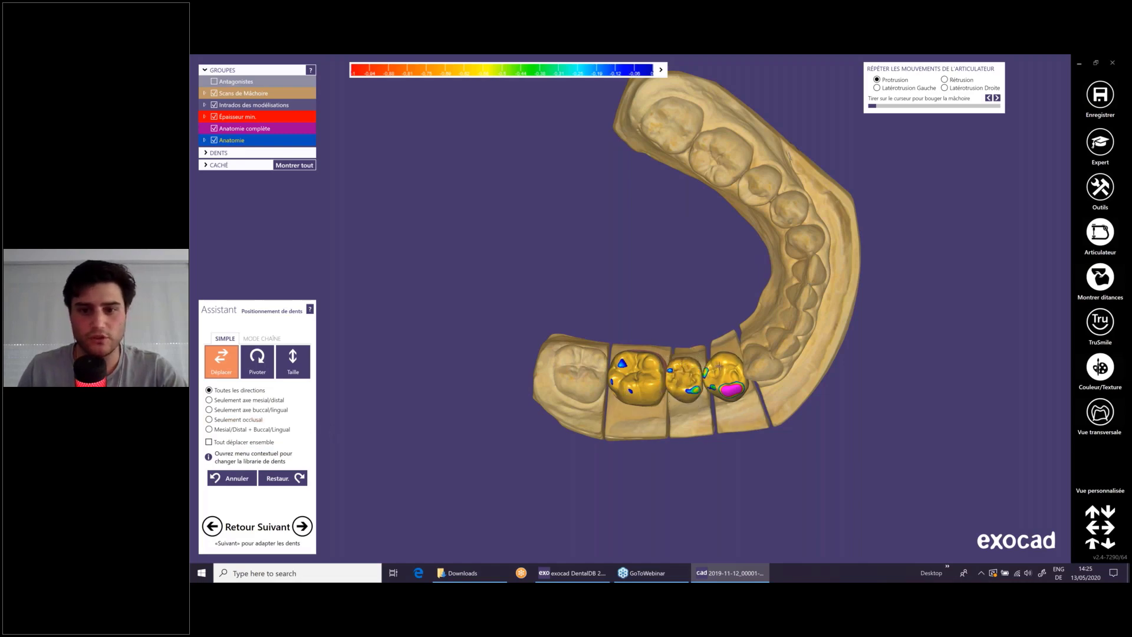
pyautogui.moveTo(721, 378); pyautogui.dragTo(732, 386)
# - Adjust the position of tooth 44 over its preparation from the buccal side, and check the alignment from the occlusal view
pyautogui.scroll(-3, 652, 408)
pyautogui.moveTo(654, 433); pyautogui.dragTo(659, 361, button='right')
pyautogui.scroll(5, 685, 347)
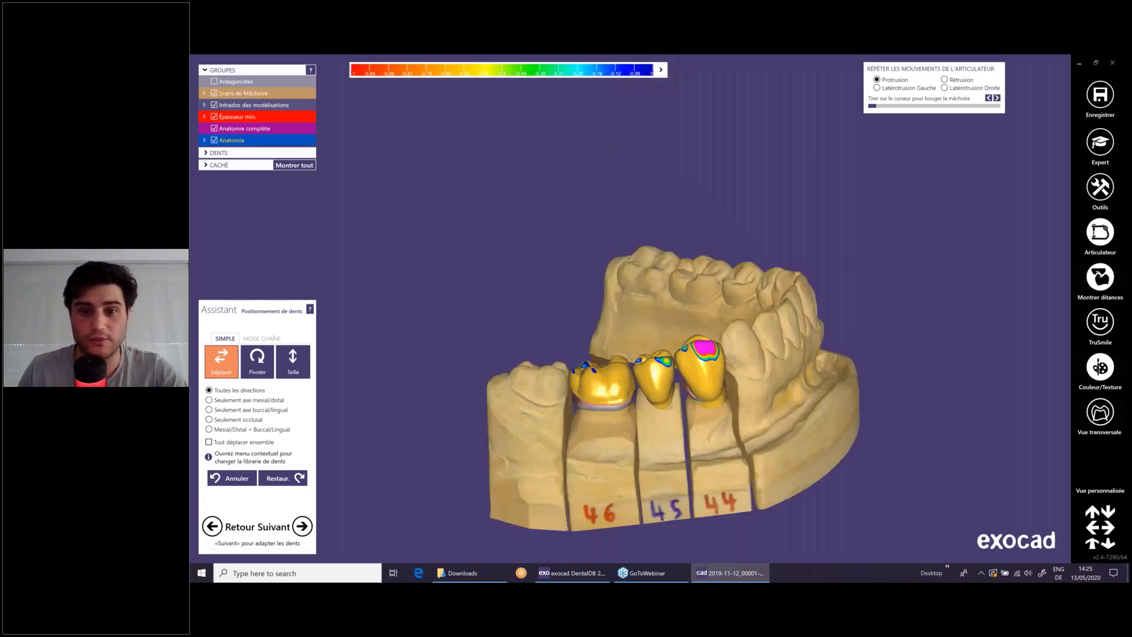
pyautogui.moveTo(685, 348); pyautogui.dragTo(689, 345)
pyautogui.moveTo(689, 345); pyautogui.dragTo(549, 279, button='right')
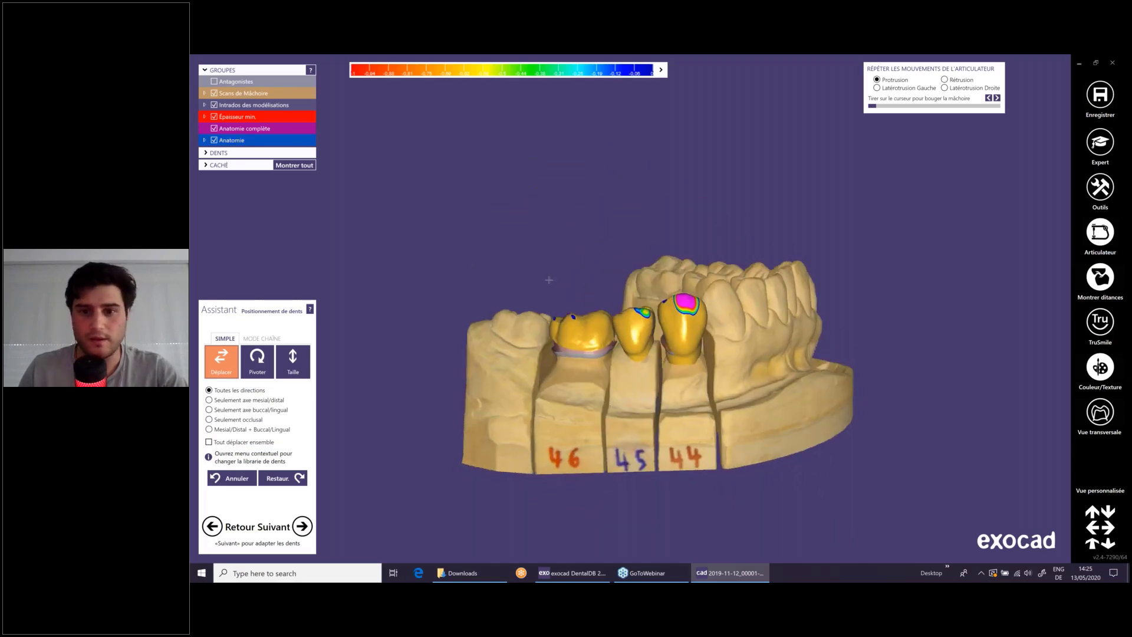
pyautogui.scroll(4, 549, 279)
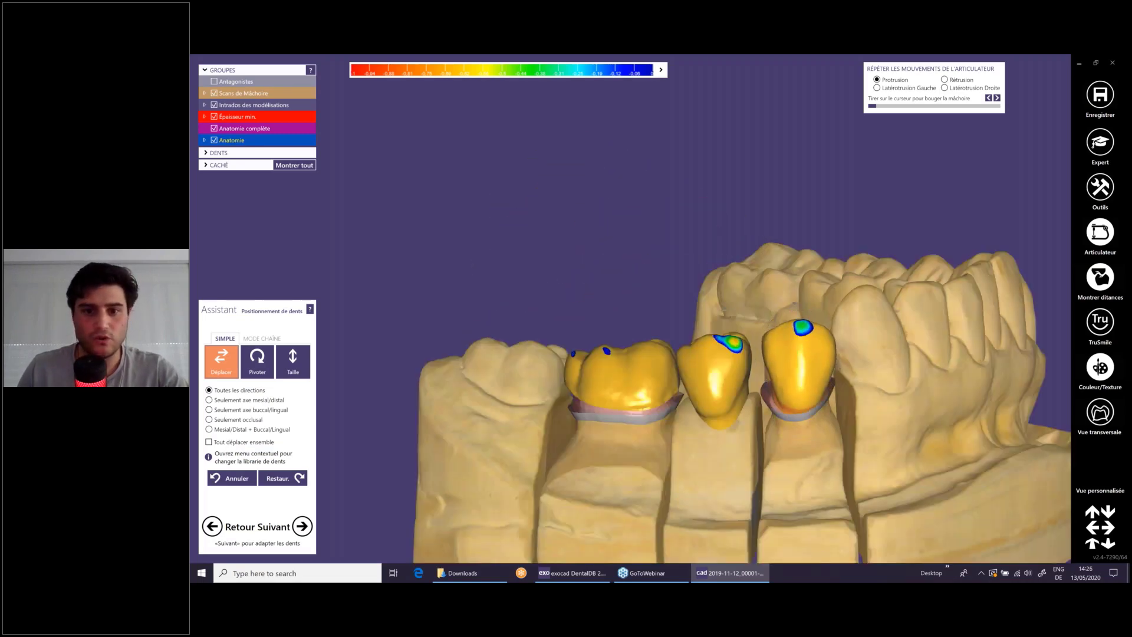
pyautogui.scroll(-5, 722, 310)
pyautogui.moveTo(722, 310); pyautogui.dragTo(556, 280, button='right')
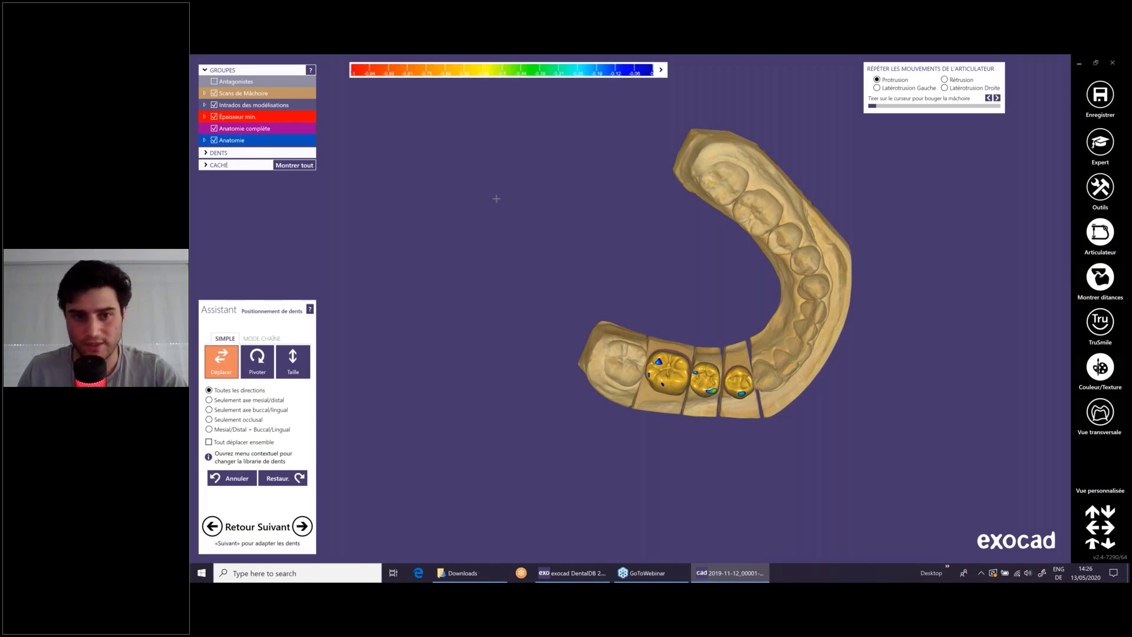
# - Browse the tooth libraries available as other tooth models for 44, 45 and 46, and cancel the selection
pyautogui.rightClick(497, 198)
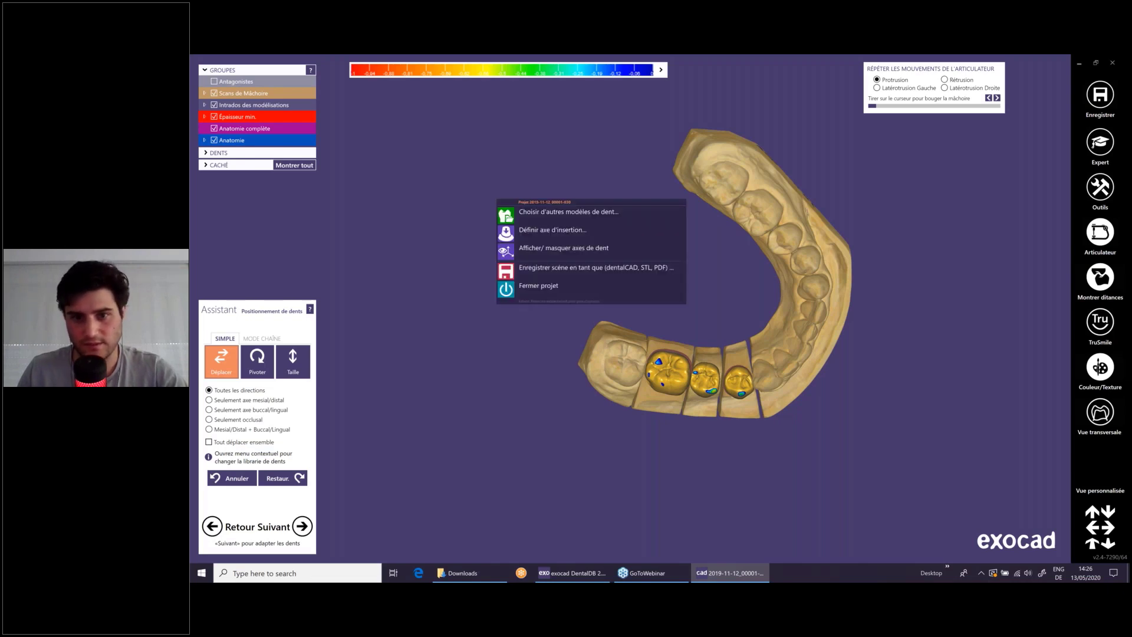
pyautogui.click(522, 214)
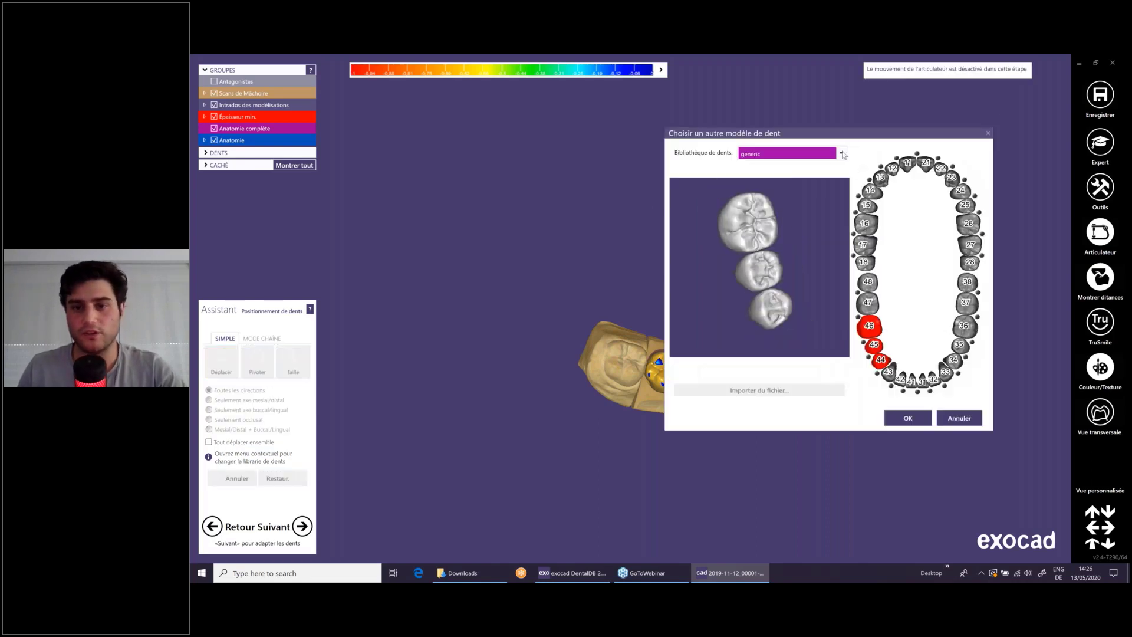
pyautogui.click(843, 155)
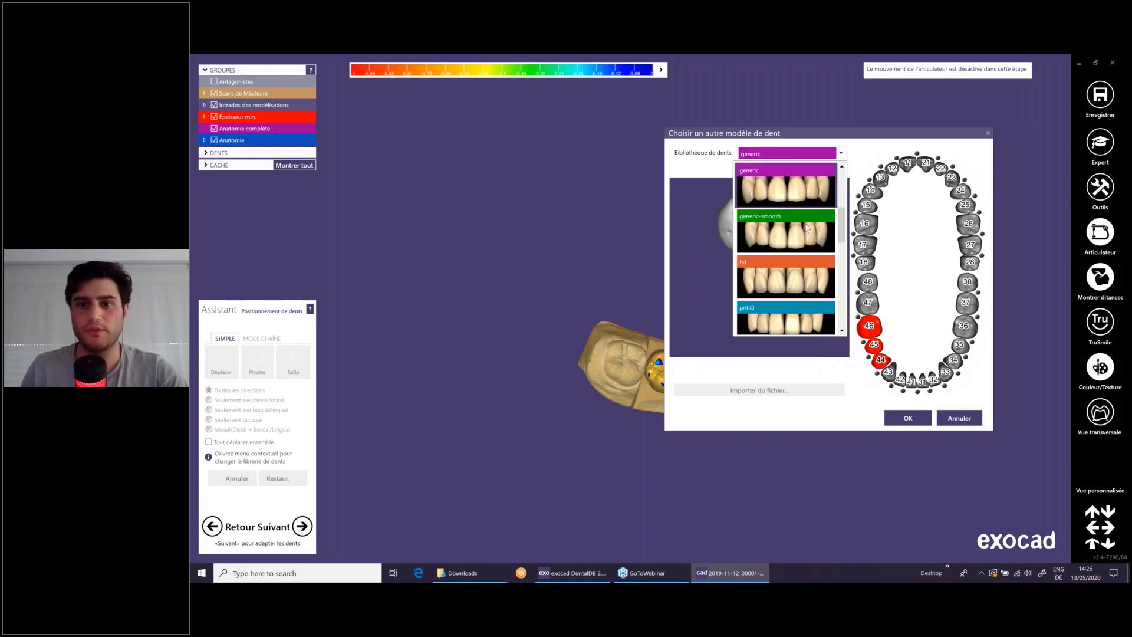
pyautogui.scroll(-1, 800, 243)
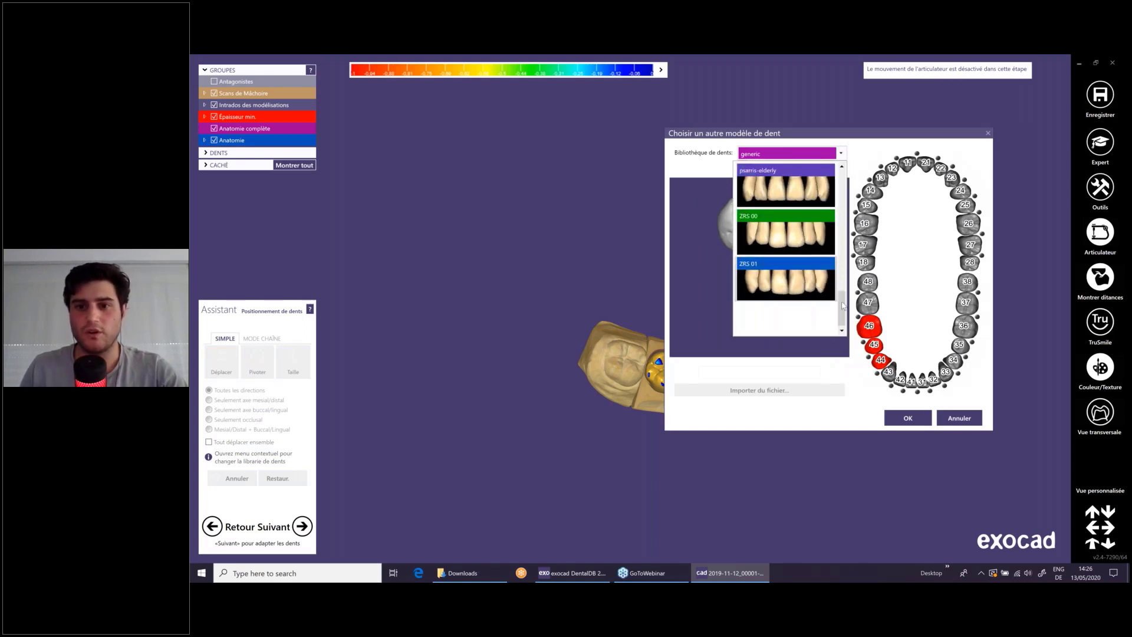
pyautogui.moveTo(842, 305); pyautogui.dragTo(841, 189)
pyautogui.scroll(-2, 841, 194)
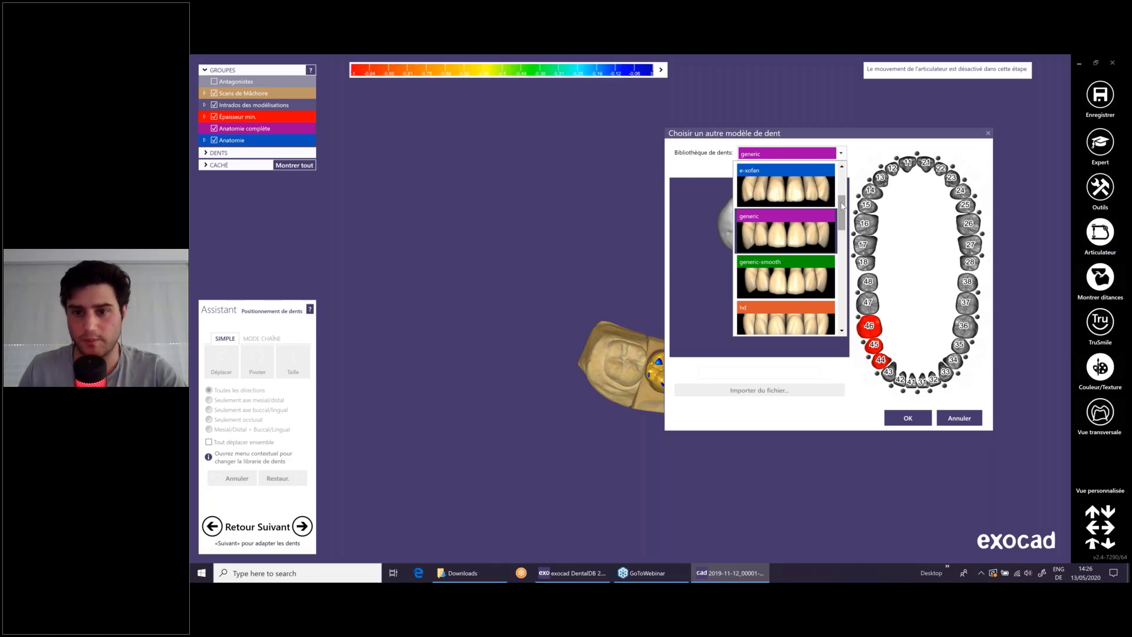
pyautogui.moveTo(842, 205); pyautogui.dragTo(841, 180)
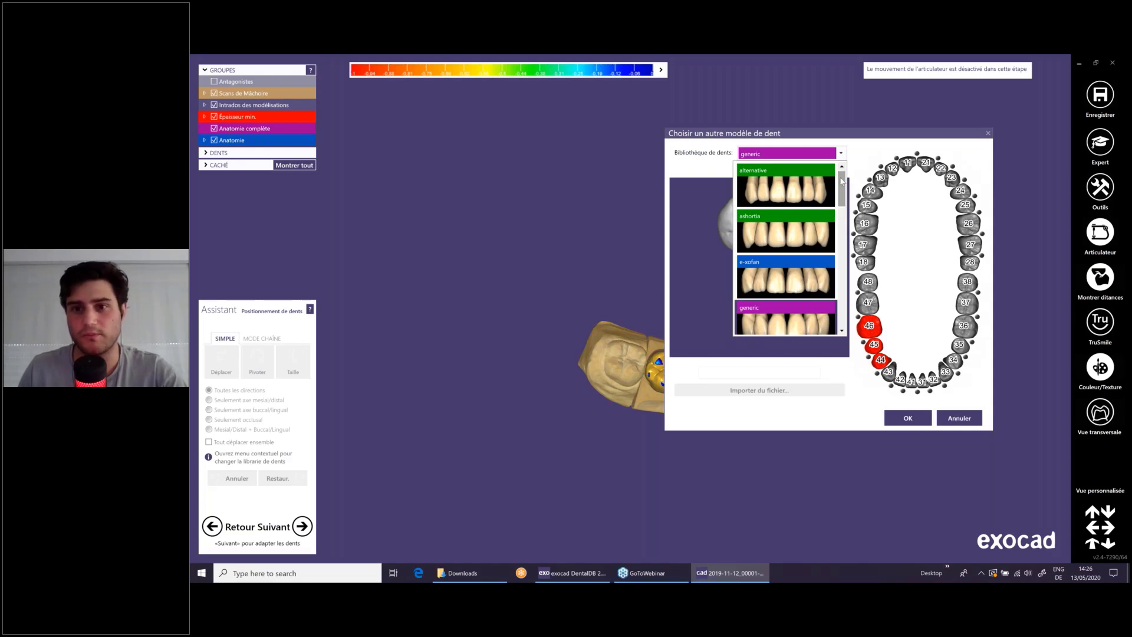
pyautogui.scroll(-10, 840, 178)
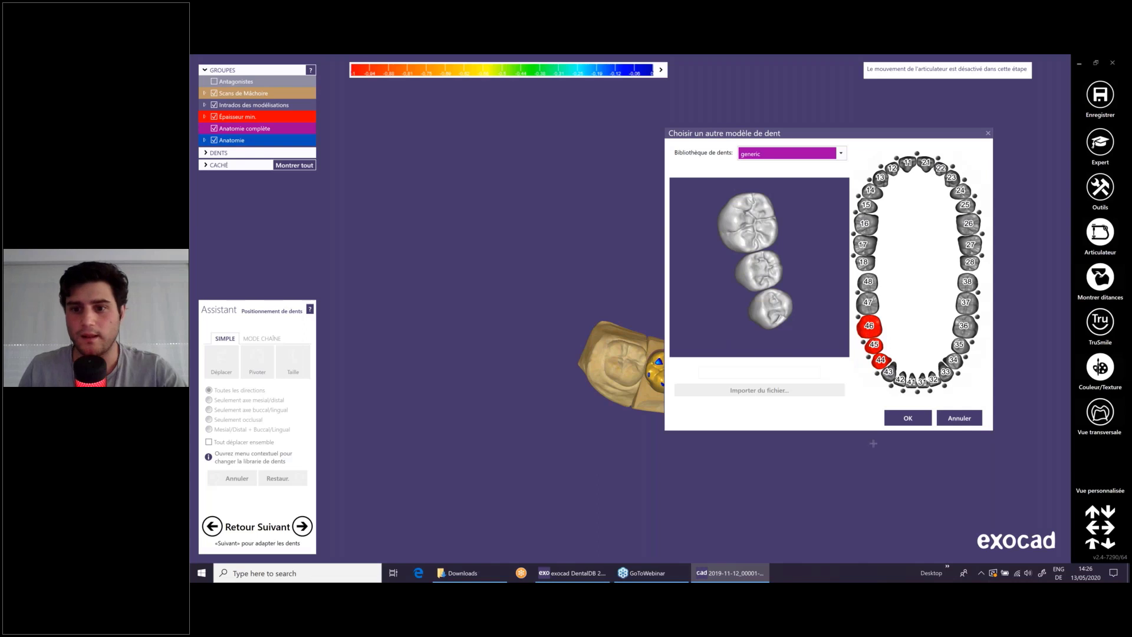
pyautogui.click(958, 418)
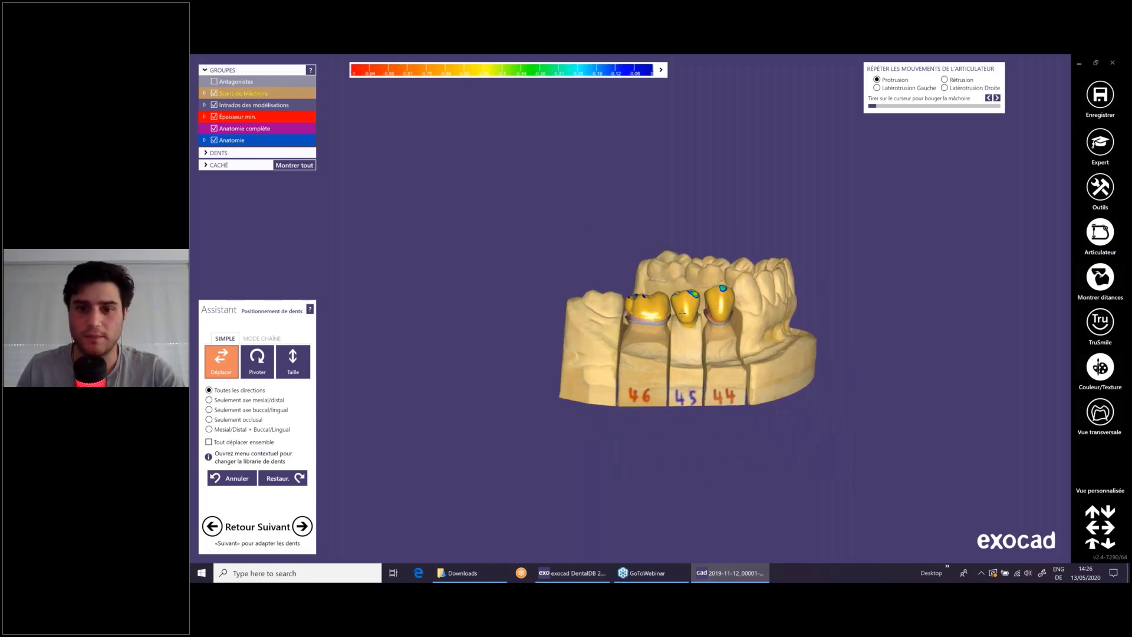
# - Inspect the placed teeth 44 to 46 from occlusal and buccal views, and open the object options of pontic 45
pyautogui.moveTo(682, 313); pyautogui.dragTo(687, 377, button='right')
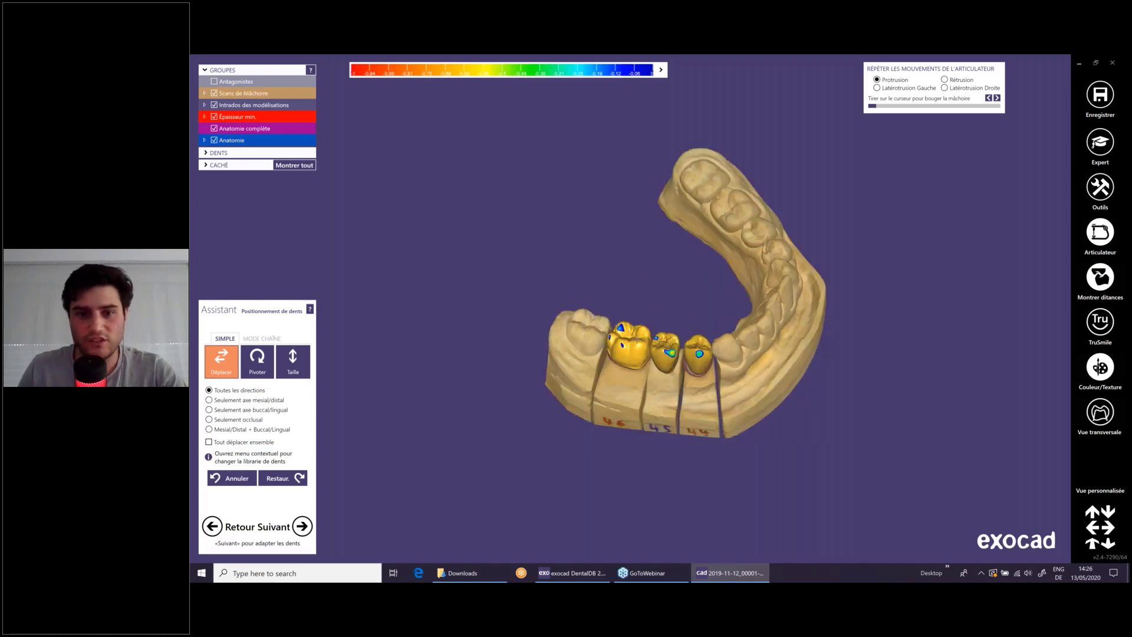
pyautogui.scroll(10, 681, 241)
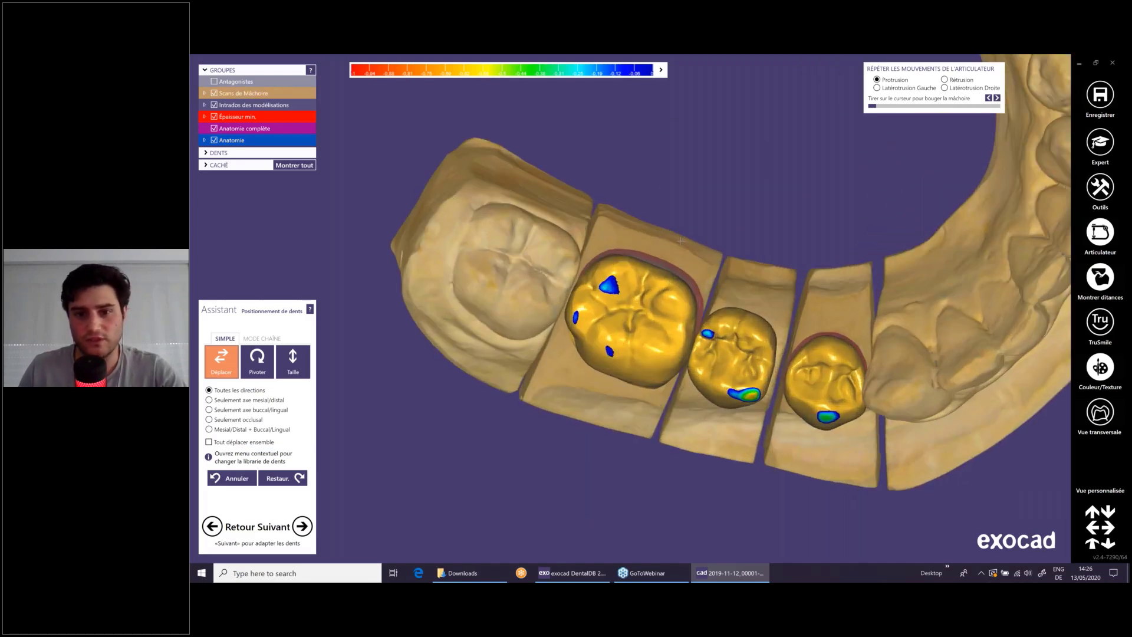
pyautogui.scroll(-8, 681, 241)
pyautogui.moveTo(681, 241); pyautogui.dragTo(702, 276, button='right')
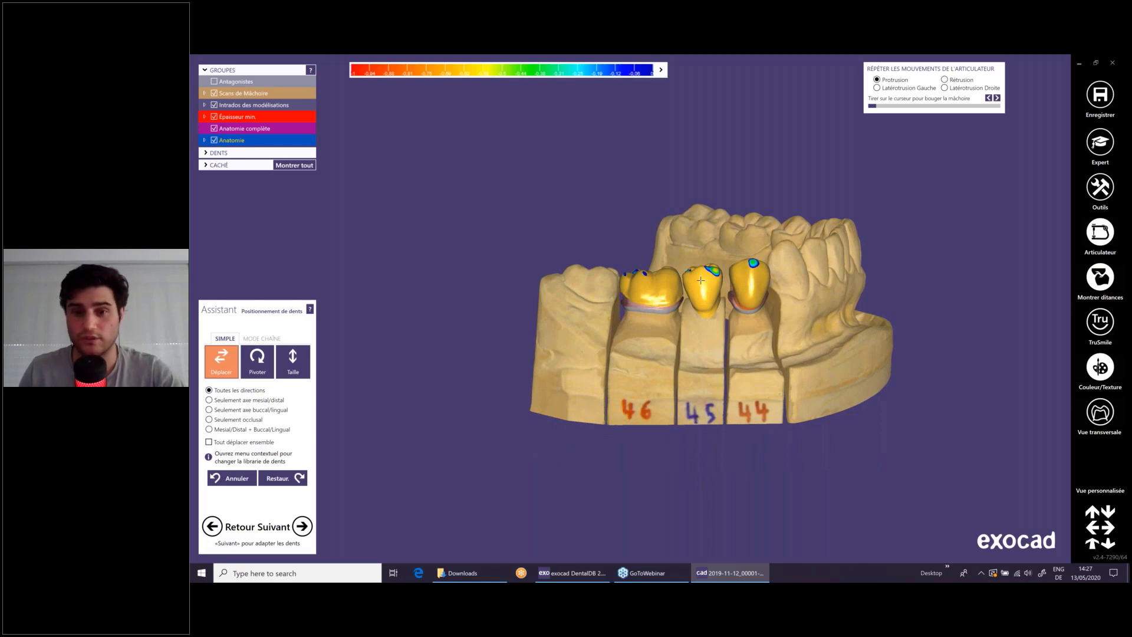
pyautogui.rightClick(701, 280)
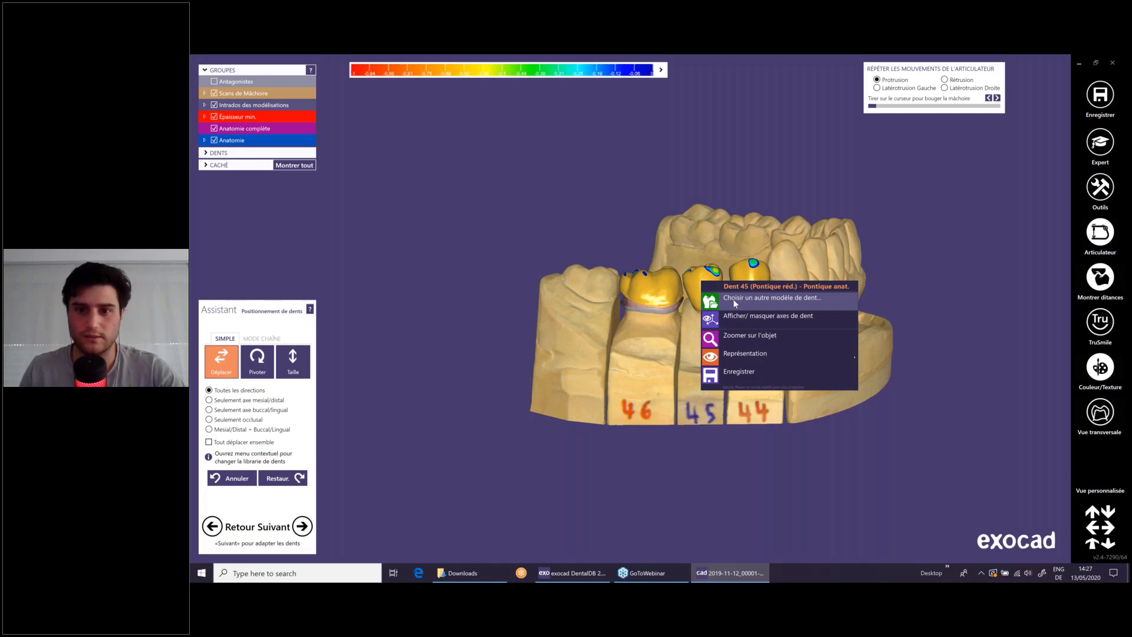
# - View the alternative tooth model library for pontic 45 and the project-level tooth options
pyautogui.click(733, 299)
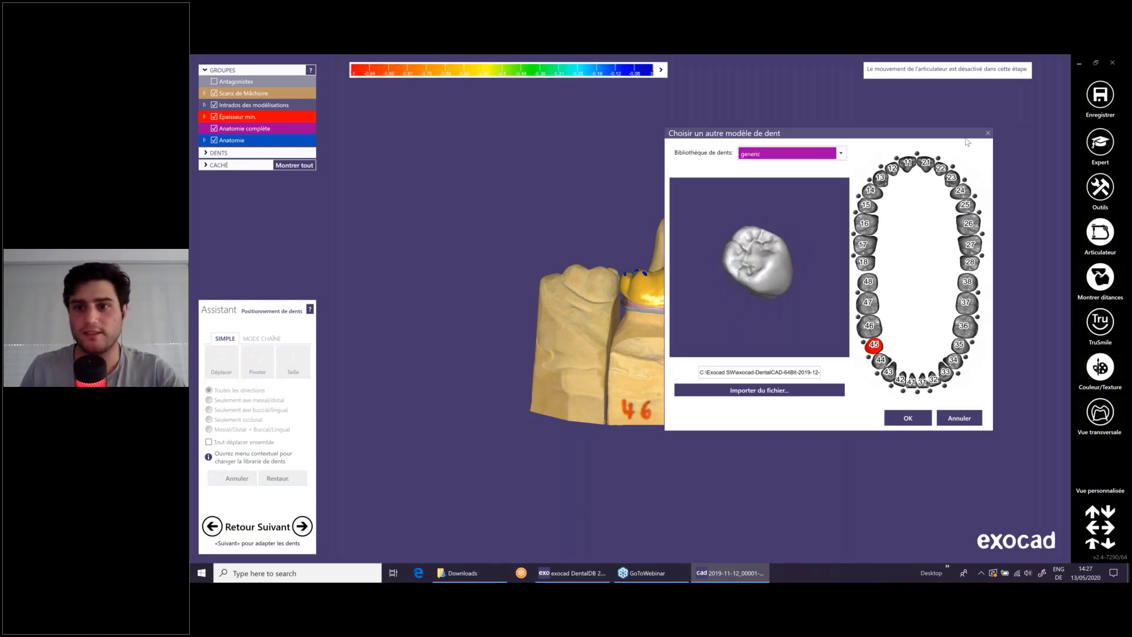
pyautogui.click(988, 133)
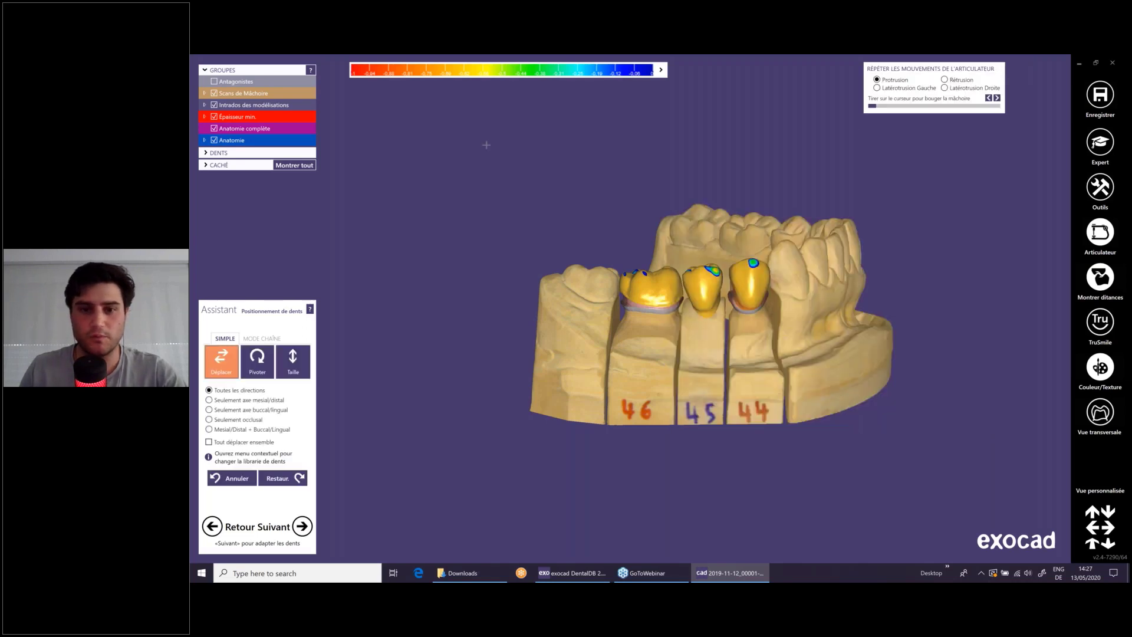
pyautogui.rightClick(487, 145)
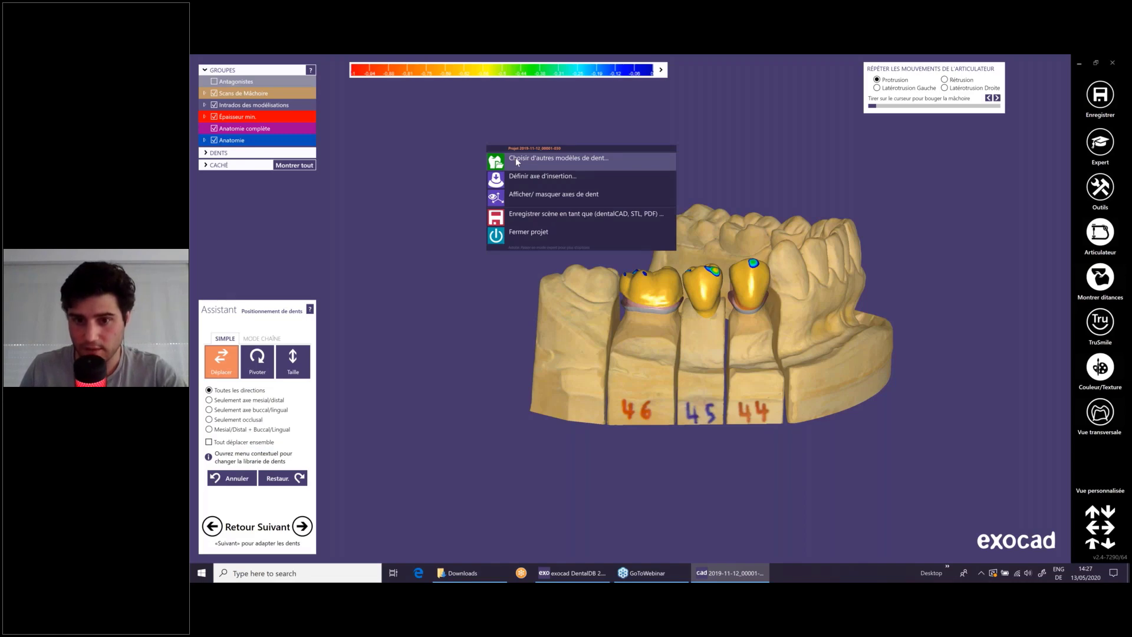
pyautogui.click(458, 307)
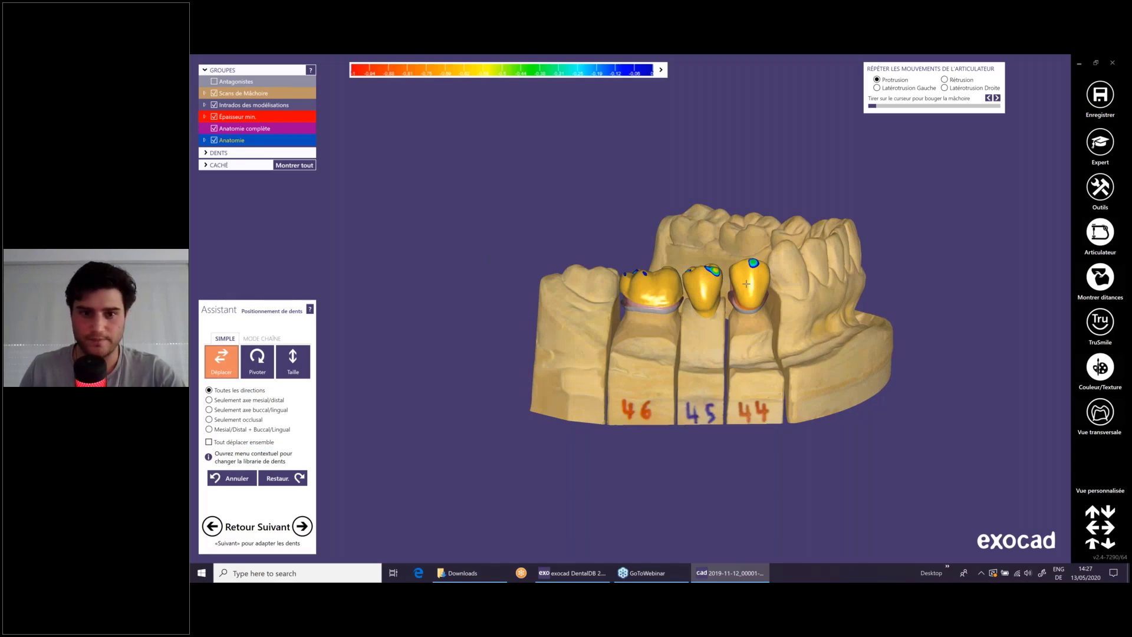
# - Move teeth 45 and 44 slightly towards the lingual side in all-directions mode and raise tooth 44 a little
pyautogui.moveTo(660, 289); pyautogui.dragTo(707, 348, button='right')
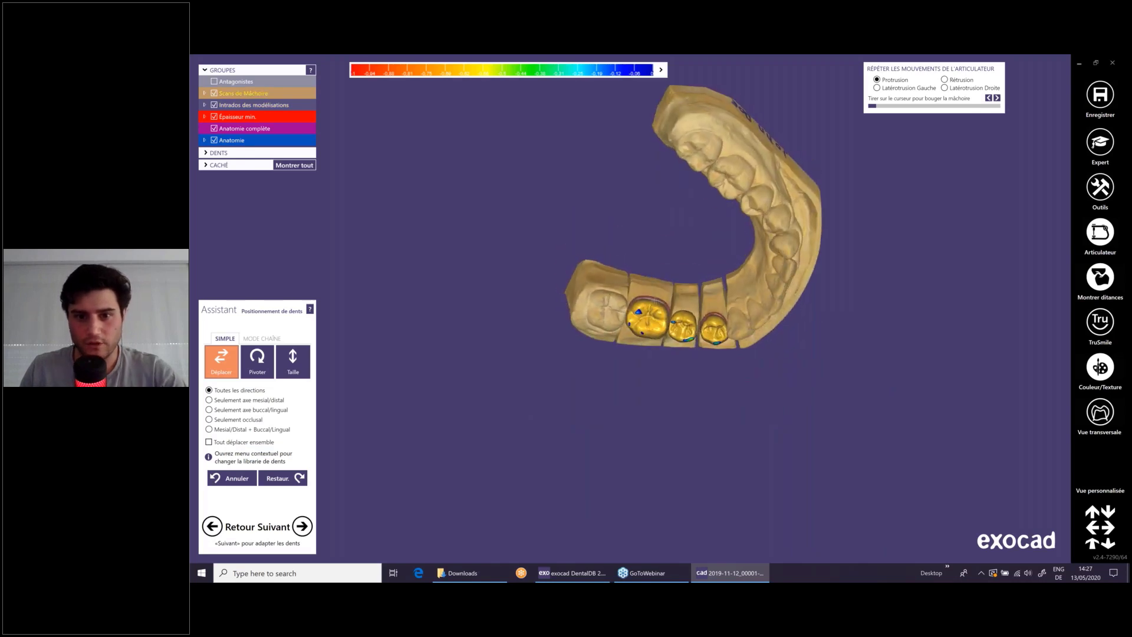
pyautogui.moveTo(656, 301); pyautogui.dragTo(643, 288, button='right')
pyautogui.scroll(3, 639, 285)
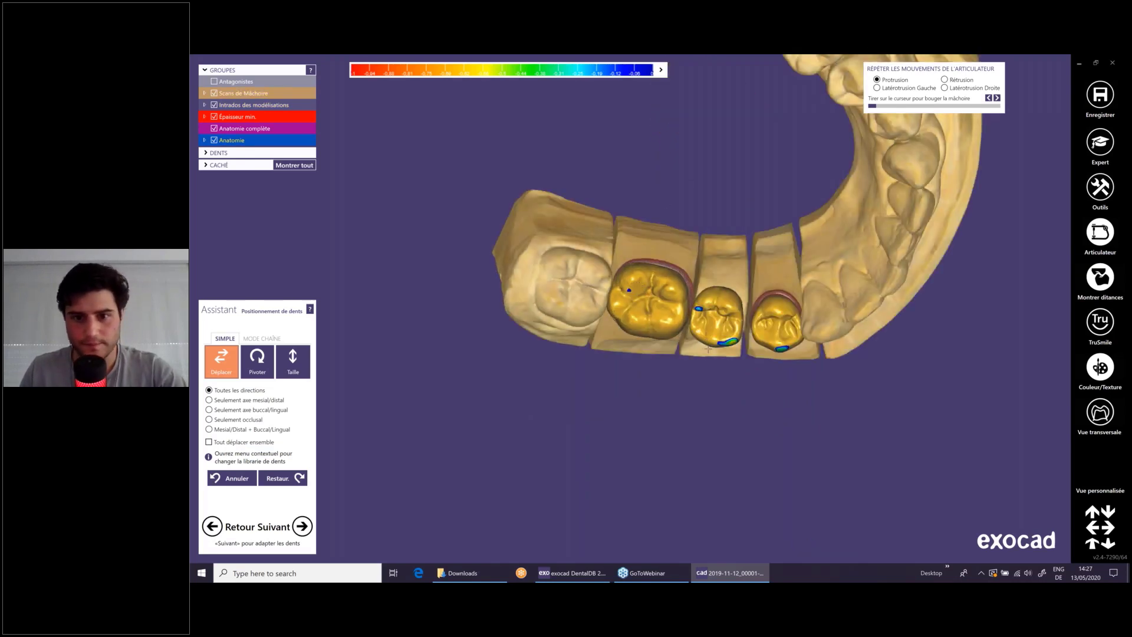
pyautogui.moveTo(722, 335); pyautogui.dragTo(766, 313)
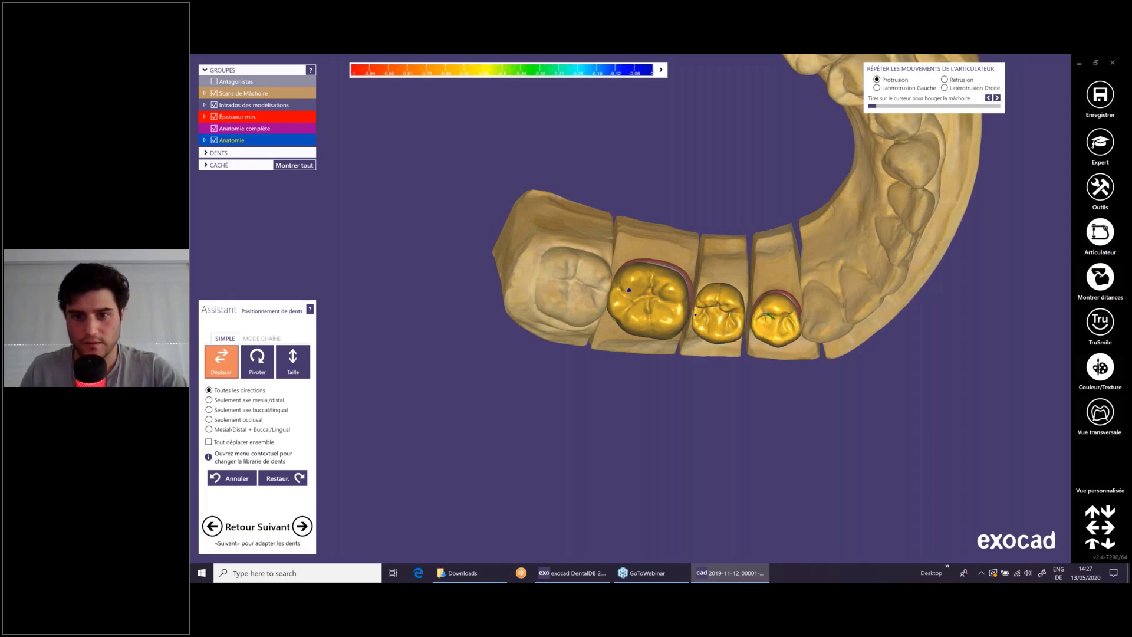
pyautogui.moveTo(768, 300); pyautogui.dragTo(821, 199, button='right')
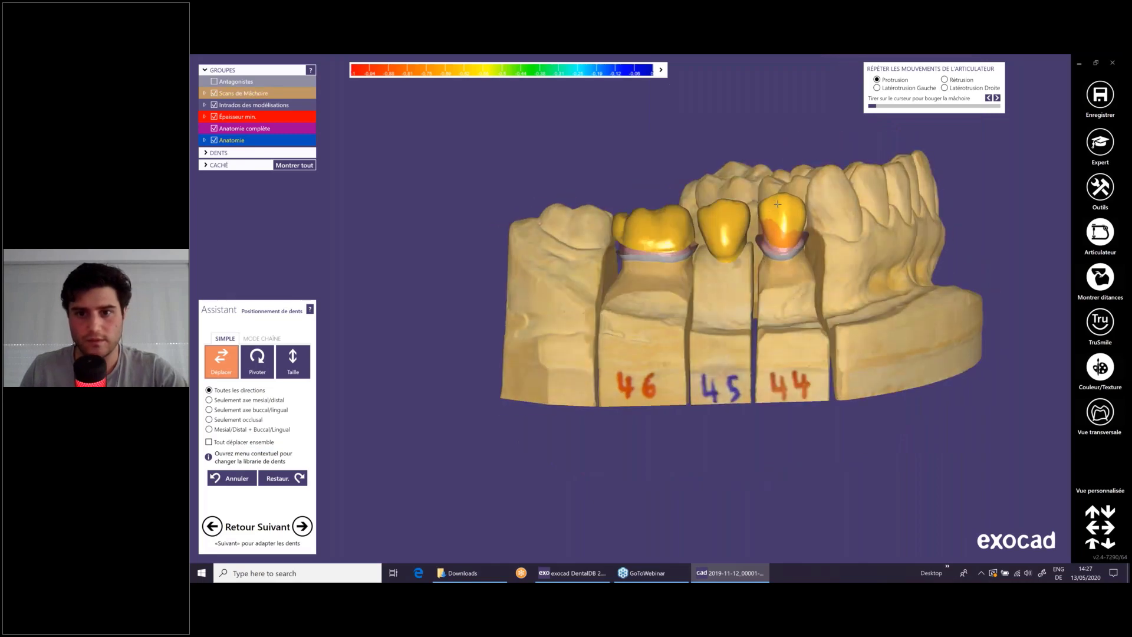
pyautogui.moveTo(777, 204); pyautogui.dragTo(775, 203)
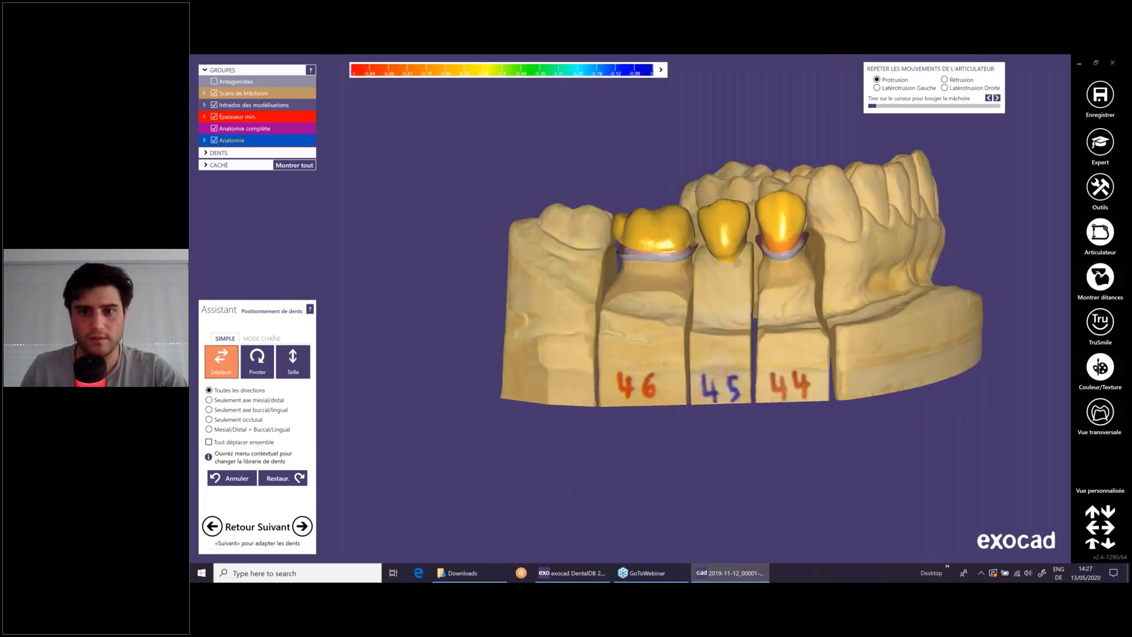
# - Show the antagonist and examine the occlusal contacts of teeth 46, 45 and 44 from the occlusal and buccal sides
pyautogui.moveTo(697, 191); pyautogui.dragTo(665, 235, button='right')
pyautogui.hotkey('ctrl', 'a')
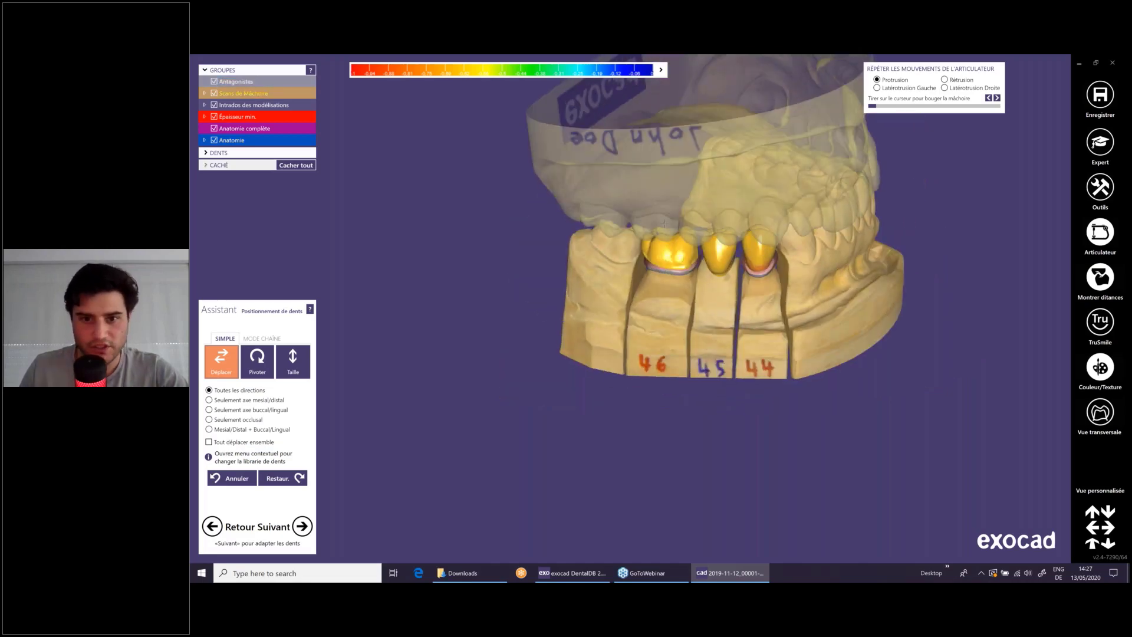
pyautogui.scroll(5, 660, 238)
pyautogui.moveTo(535, 397); pyautogui.dragTo(695, 298, button='right')
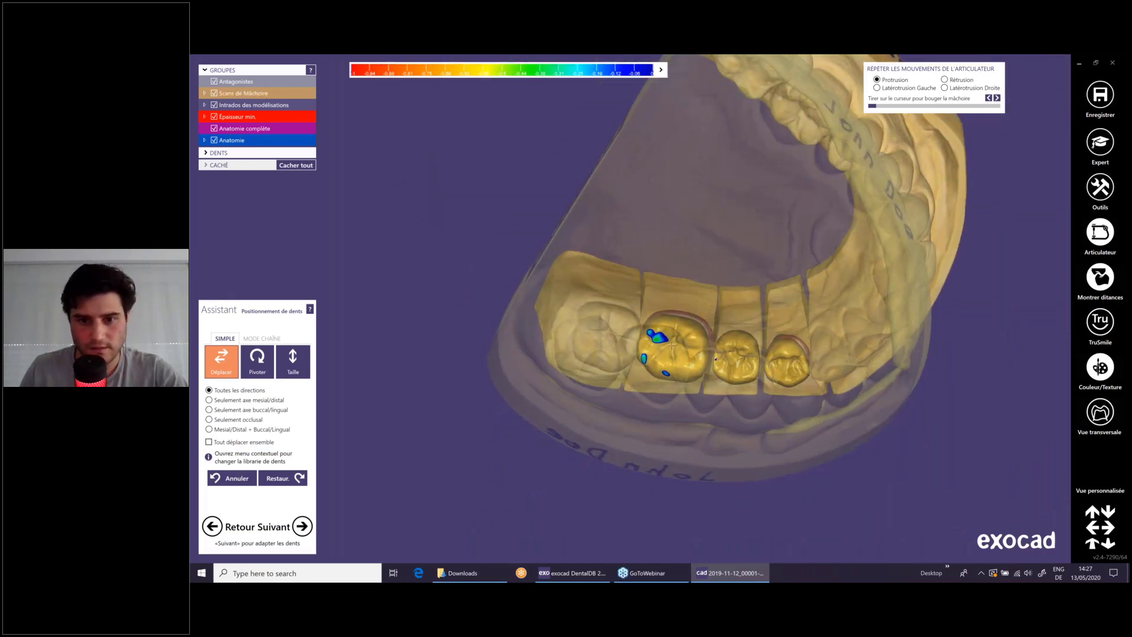
pyautogui.scroll(5, 695, 297)
pyautogui.scroll(3, 669, 296)
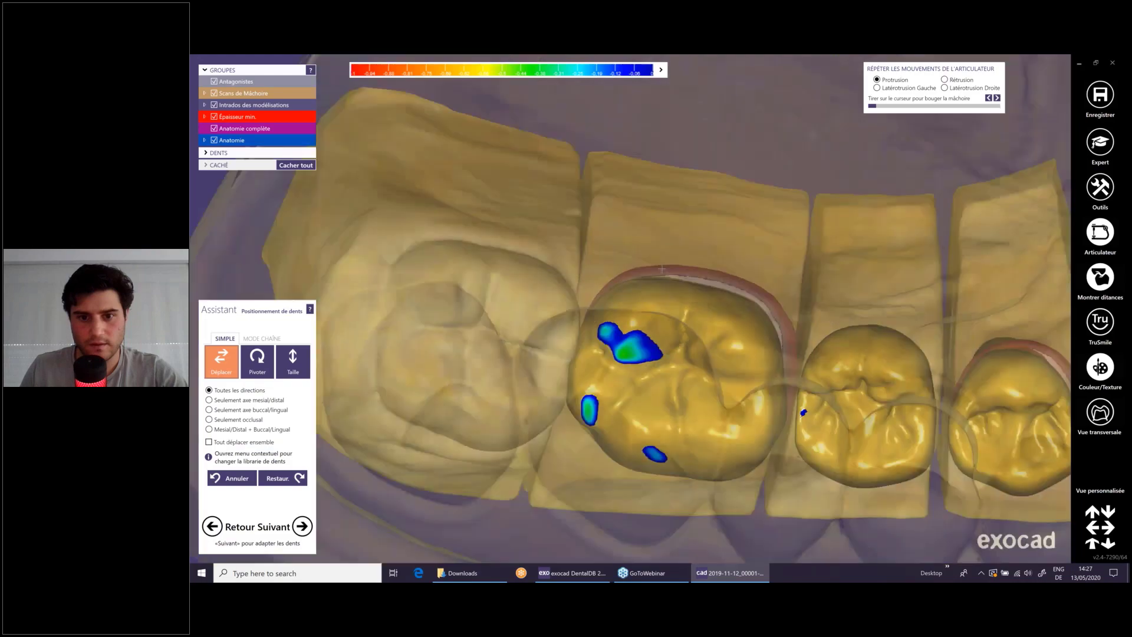
pyautogui.scroll(-4, 668, 358)
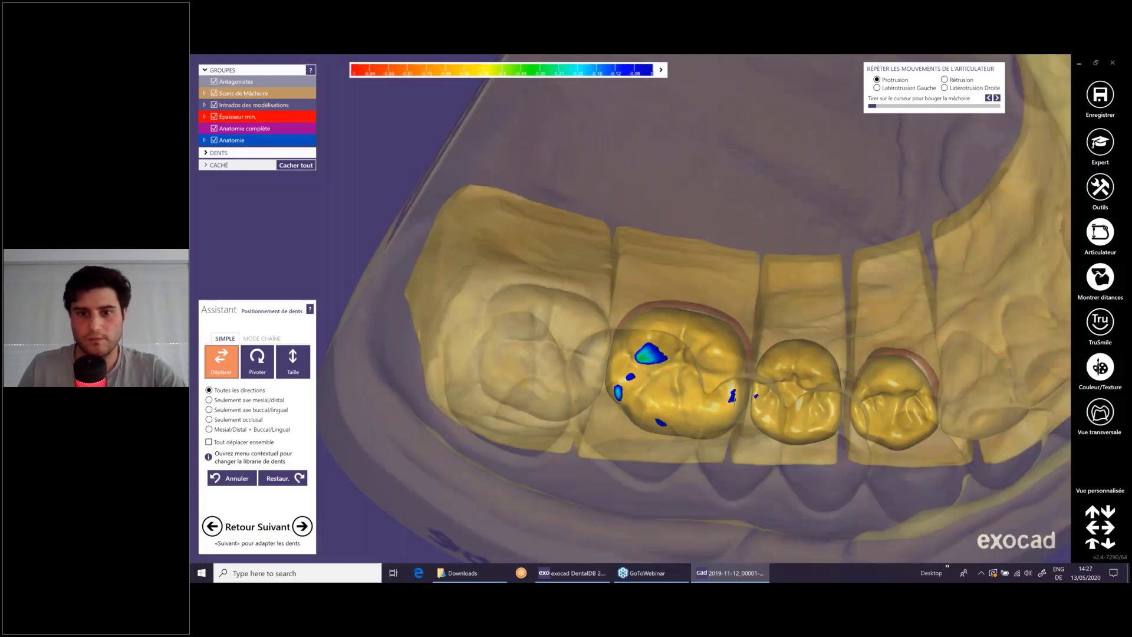
pyautogui.moveTo(715, 463); pyautogui.dragTo(732, 395, button='right')
pyautogui.moveTo(732, 395); pyautogui.dragTo(652, 377, button='middle')
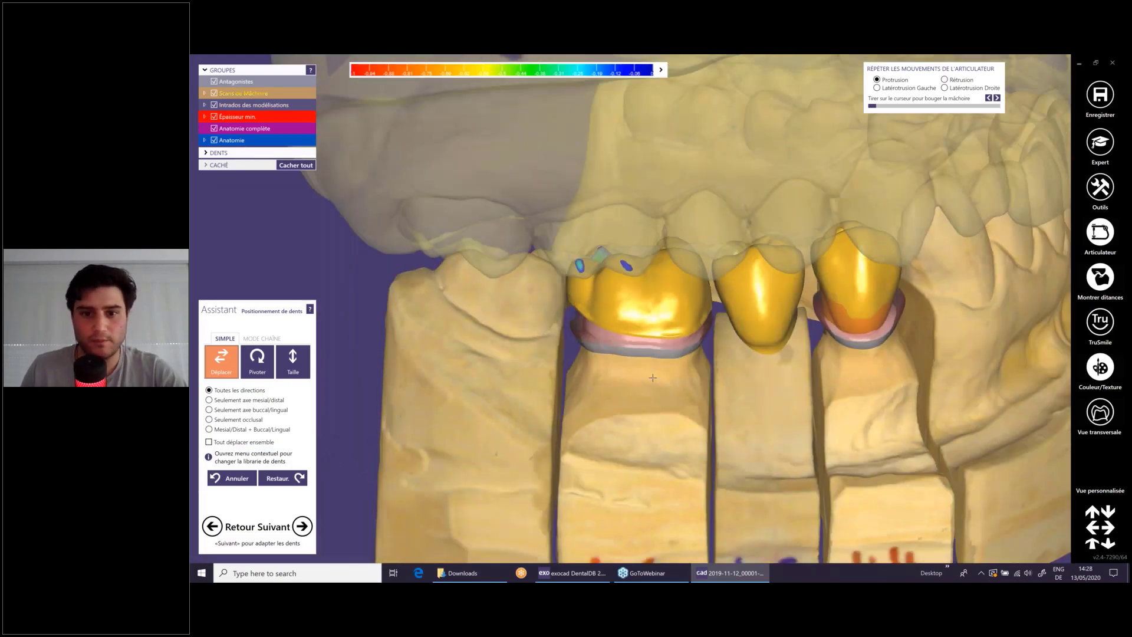
pyautogui.scroll(-3, 653, 378)
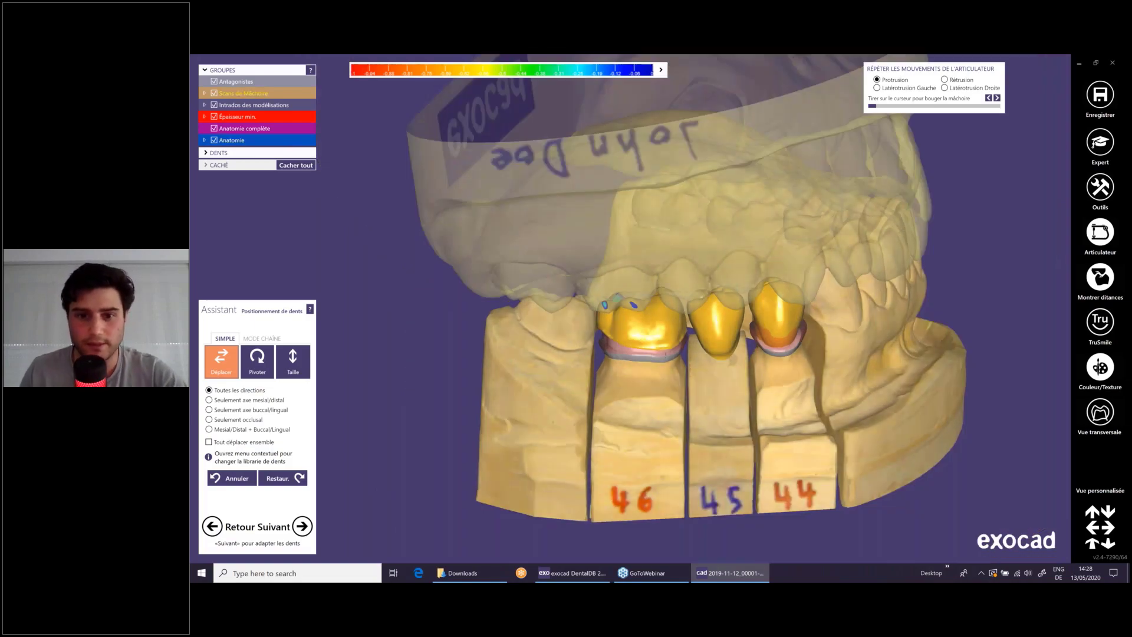
pyautogui.moveTo(580, 353); pyautogui.dragTo(670, 266, button='right')
pyautogui.scroll(3, 670, 267)
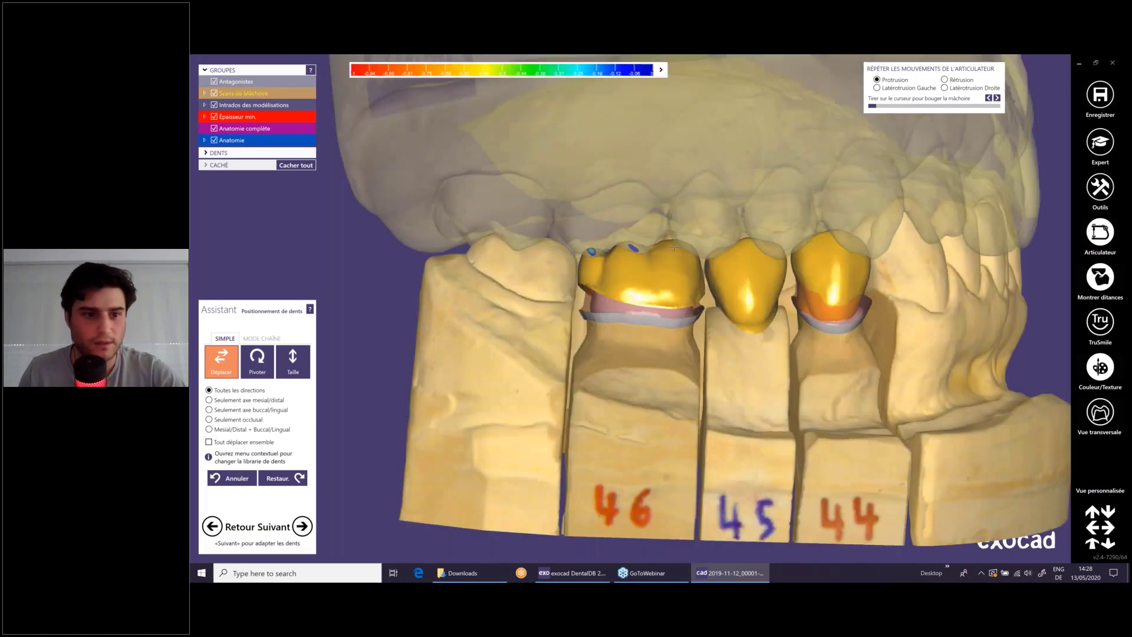
pyautogui.scroll(-5, 673, 247)
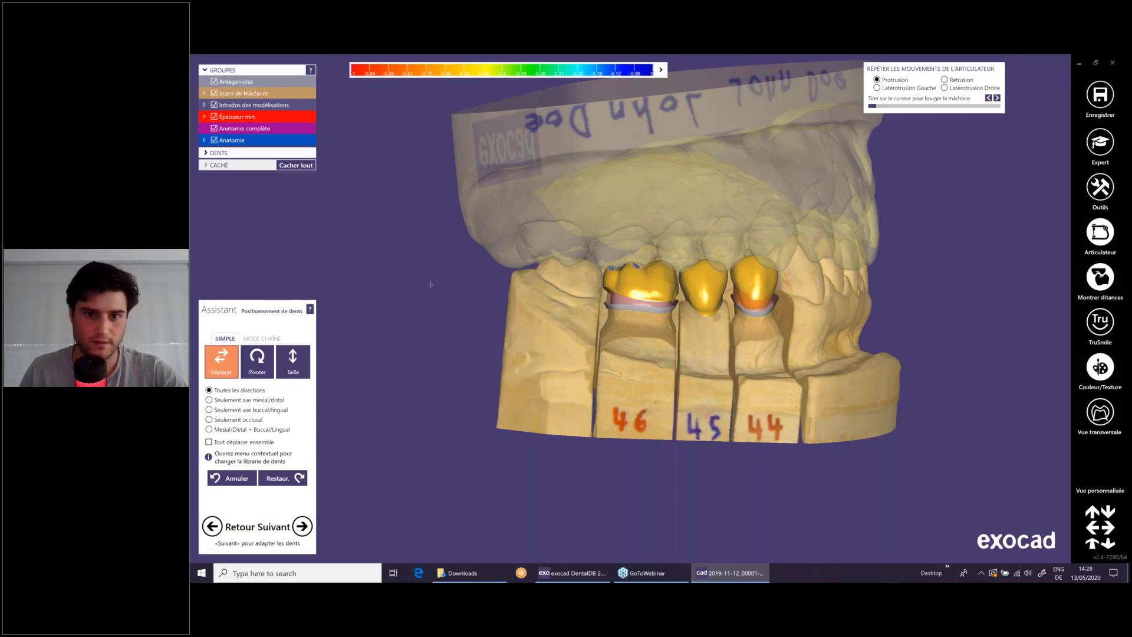
# - Proceed from tooth positioning to crown creation and hide the antagonist
pyautogui.click(304, 532)
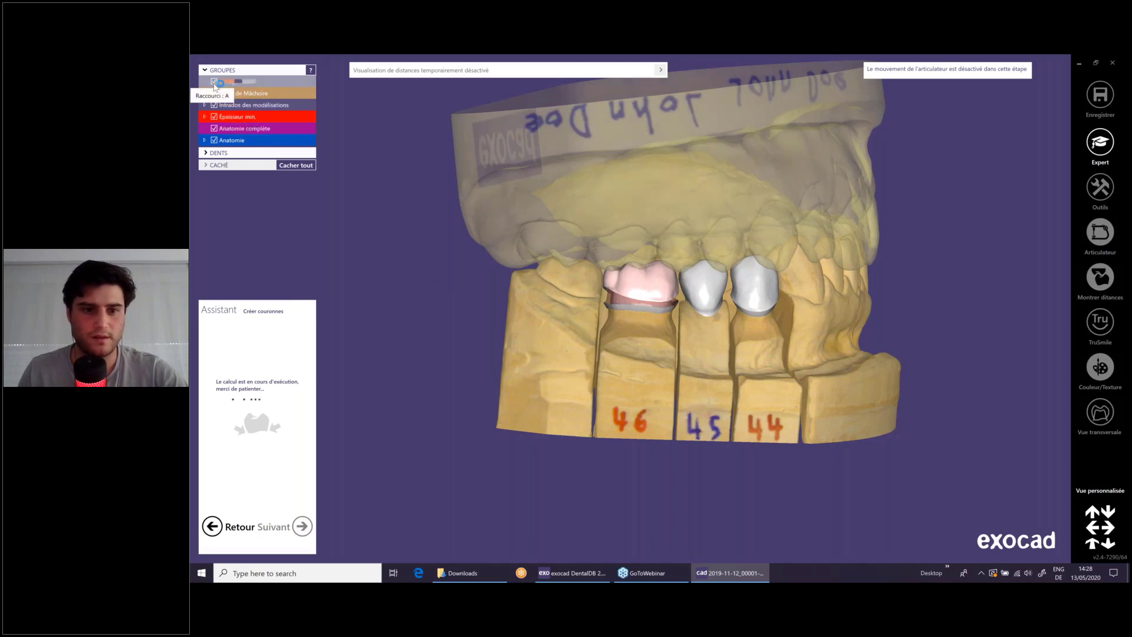
pyautogui.moveTo(414, 200); pyautogui.dragTo(204, 184, button='right')
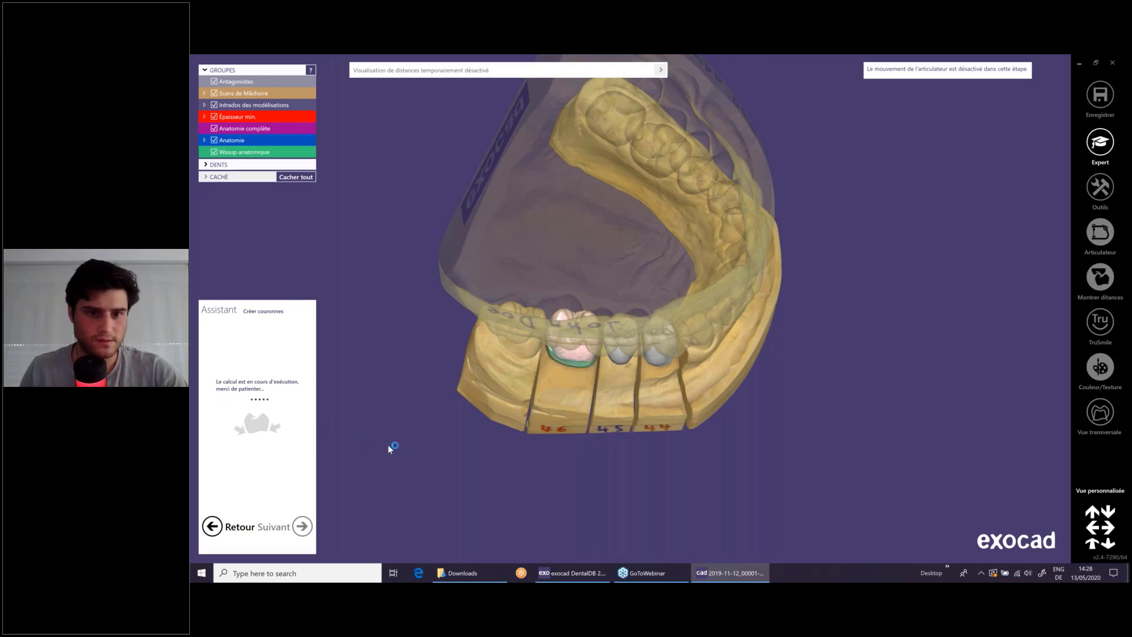
pyautogui.click(213, 82)
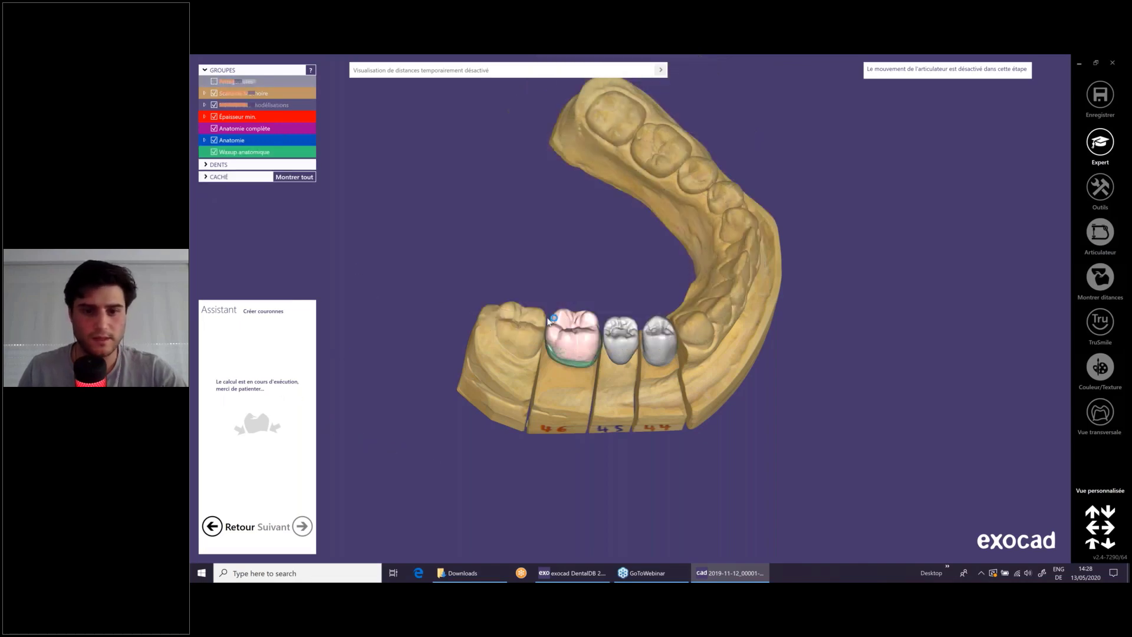
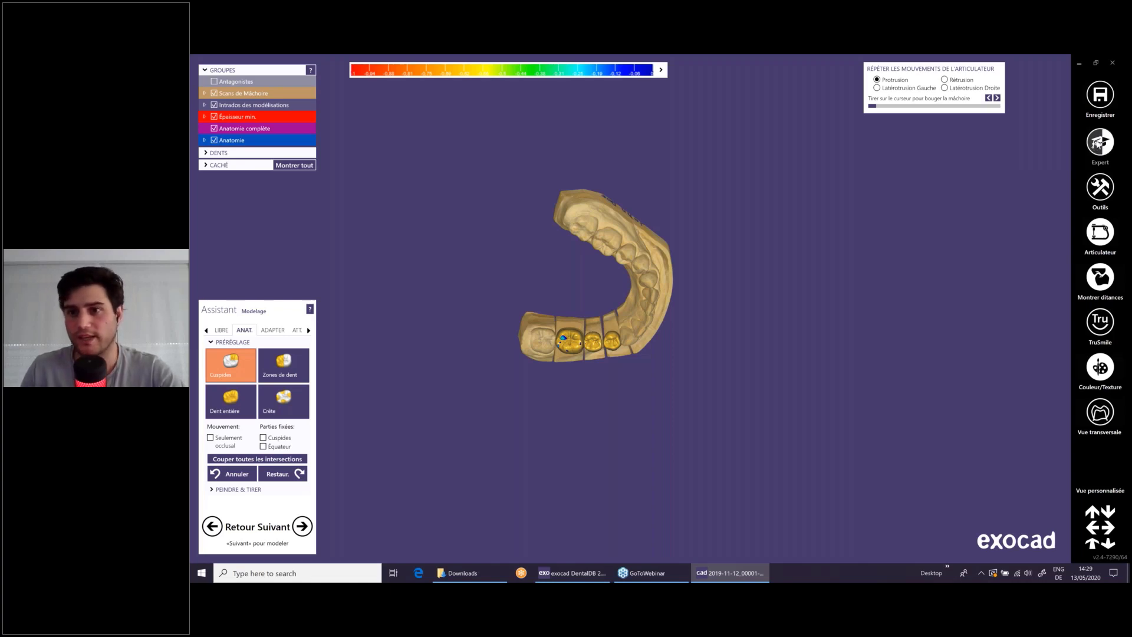
# - Correct the position of tooth 45 slightly towards the buccal side in expert mode and return to the assistant
pyautogui.rightClick(737, 302)
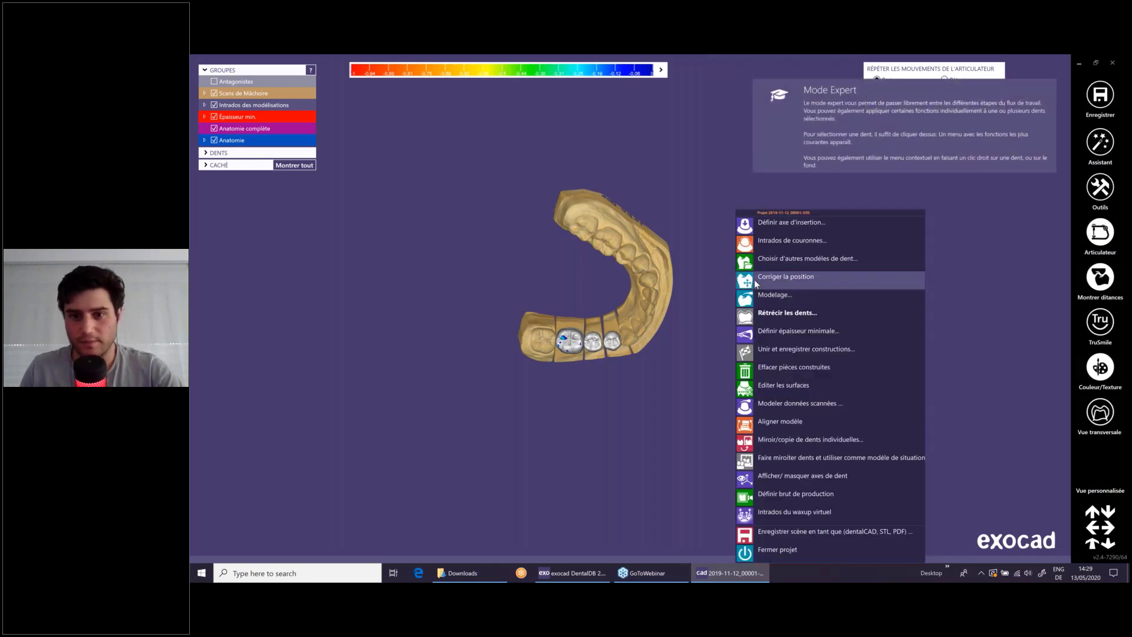
pyautogui.click(754, 280)
pyautogui.scroll(5, 580, 360)
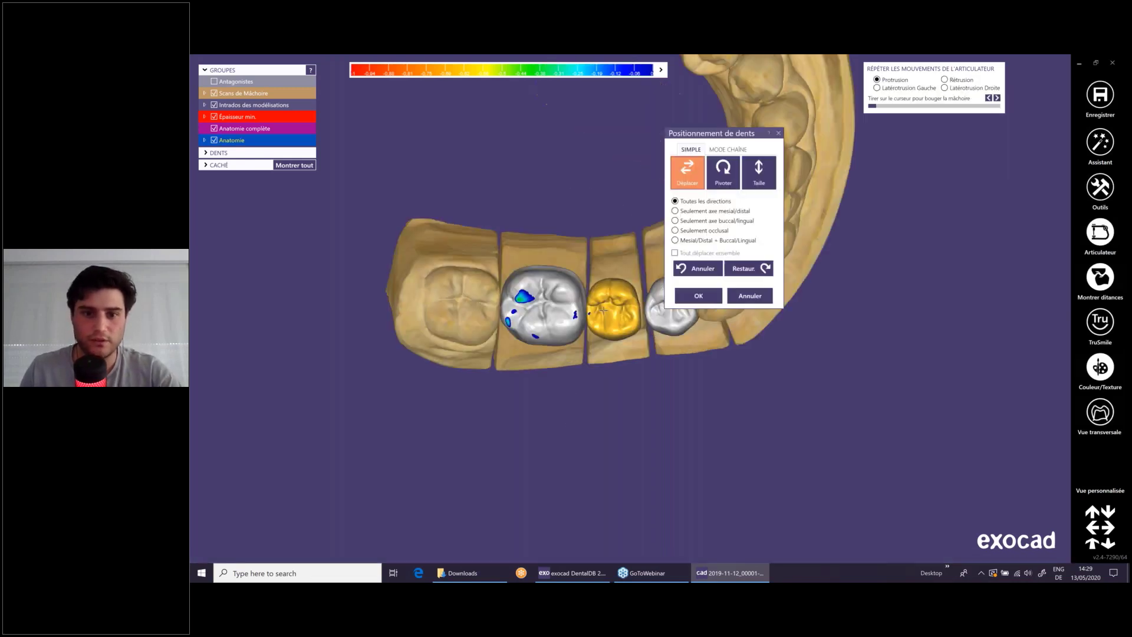
pyautogui.moveTo(609, 308); pyautogui.dragTo(606, 311)
pyautogui.moveTo(602, 415); pyautogui.dragTo(609, 353, button='right')
pyautogui.click(715, 299)
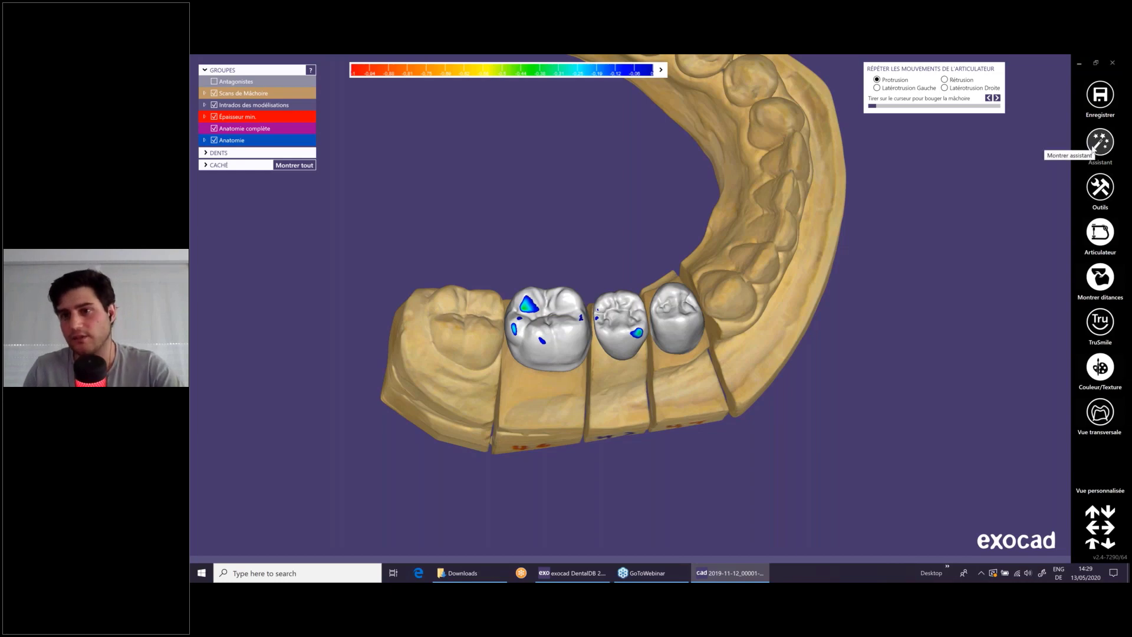
pyautogui.click(1092, 147)
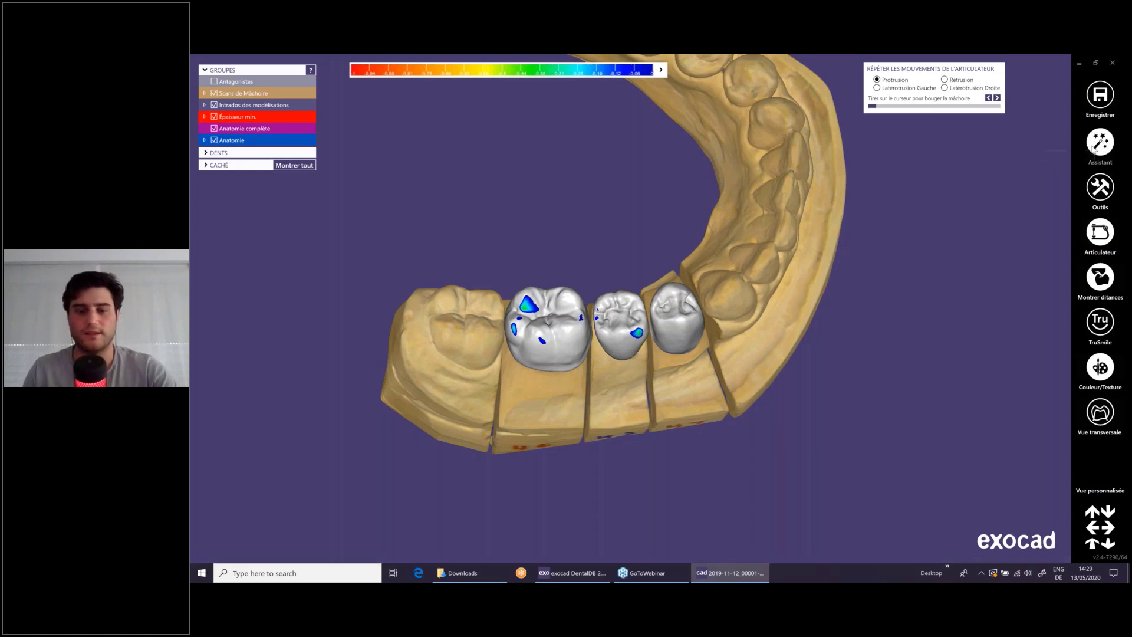
# - Switch the crown modelling to free mode with the add/remove tool
pyautogui.moveTo(593, 519); pyautogui.dragTo(575, 442, button='right')
pyautogui.scroll(-2, 593, 502)
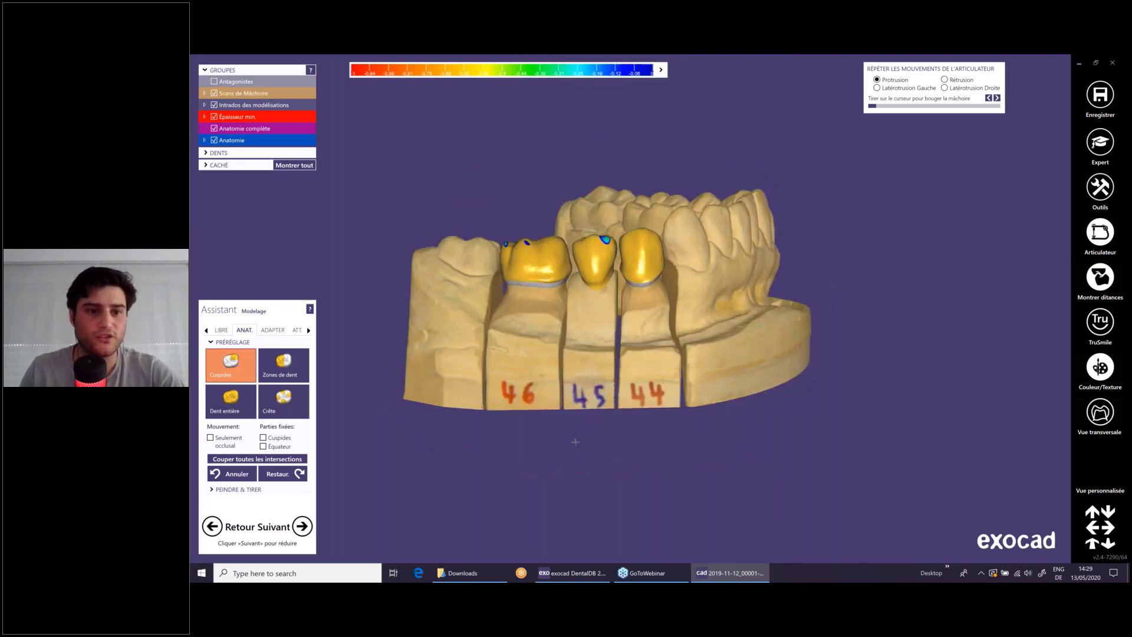
pyautogui.click(222, 330)
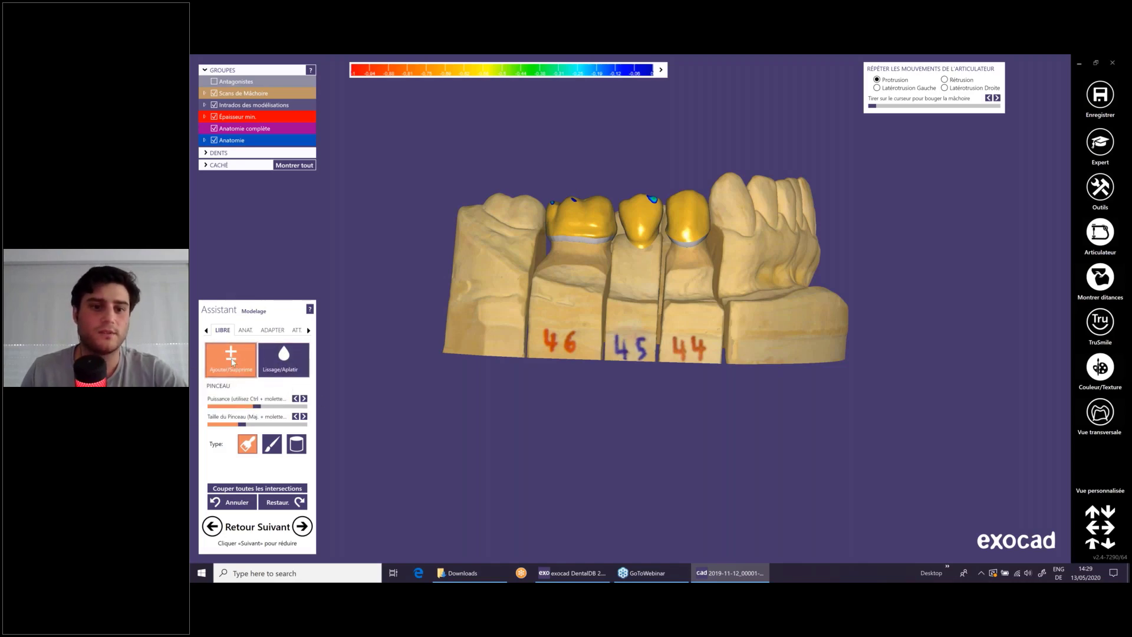
pyautogui.moveTo(504, 403); pyautogui.dragTo(471, 289, button='right')
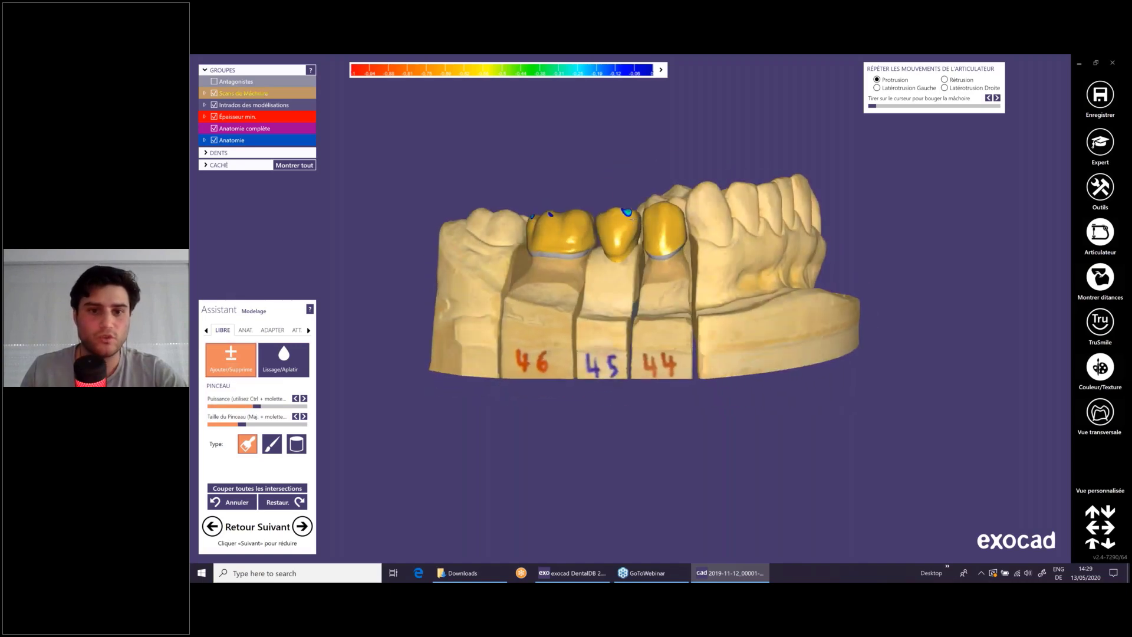
pyautogui.scroll(3, 468, 274)
pyautogui.scroll(3, 467, 275)
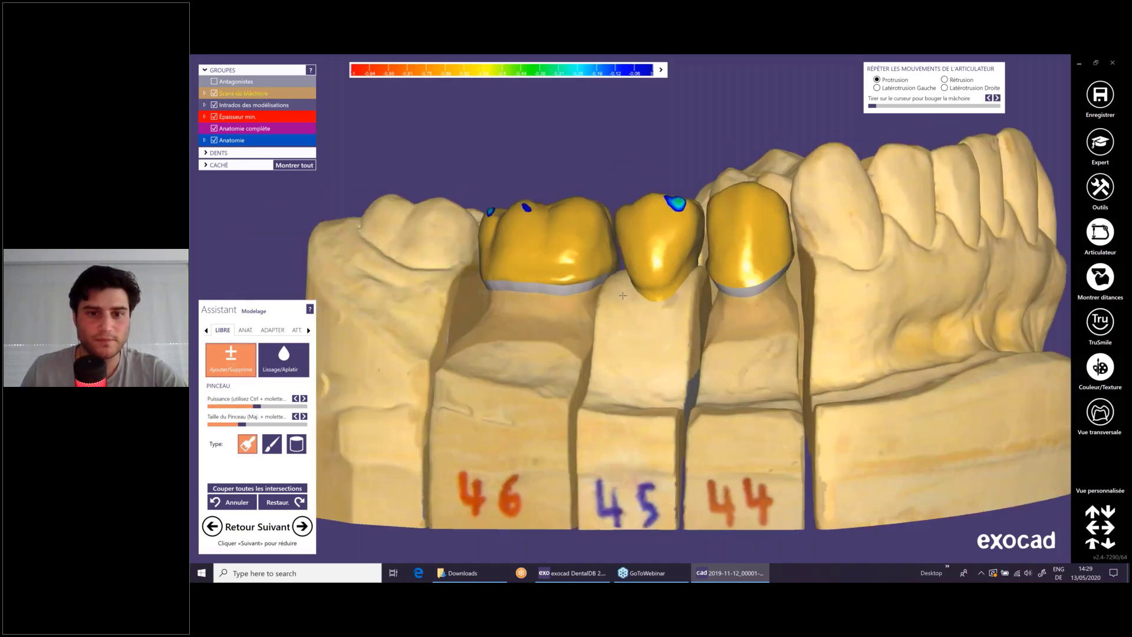
# - Select the smooth/flatten tool for free modelling of the crowns
pyautogui.click(283, 358)
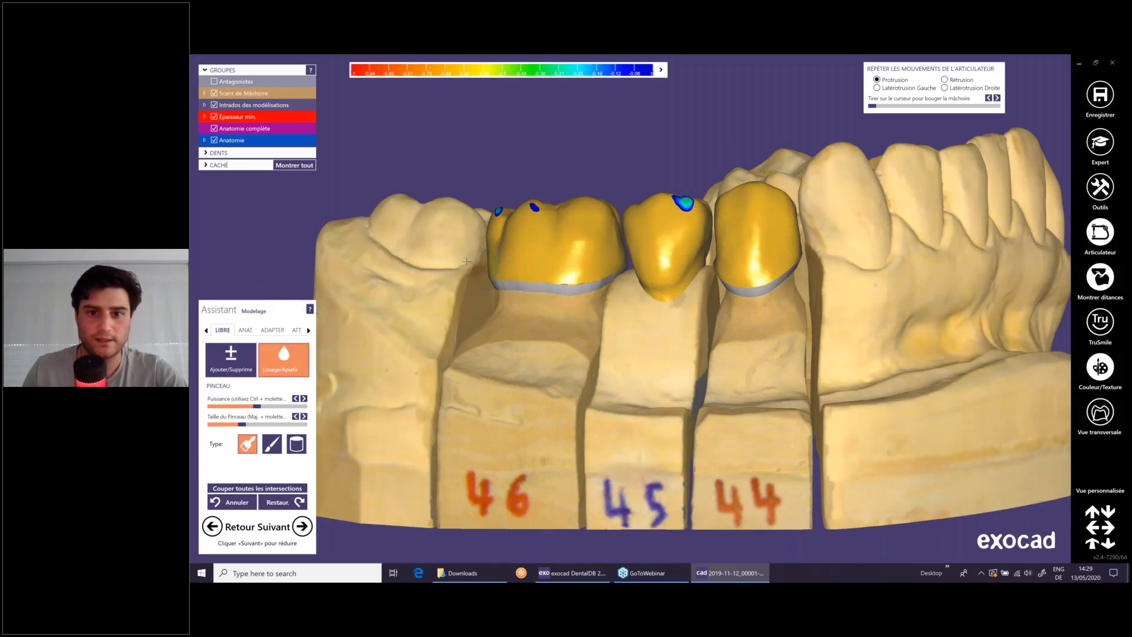
pyautogui.scroll(-1, 656, 292)
pyautogui.scroll(-2, 466, 207)
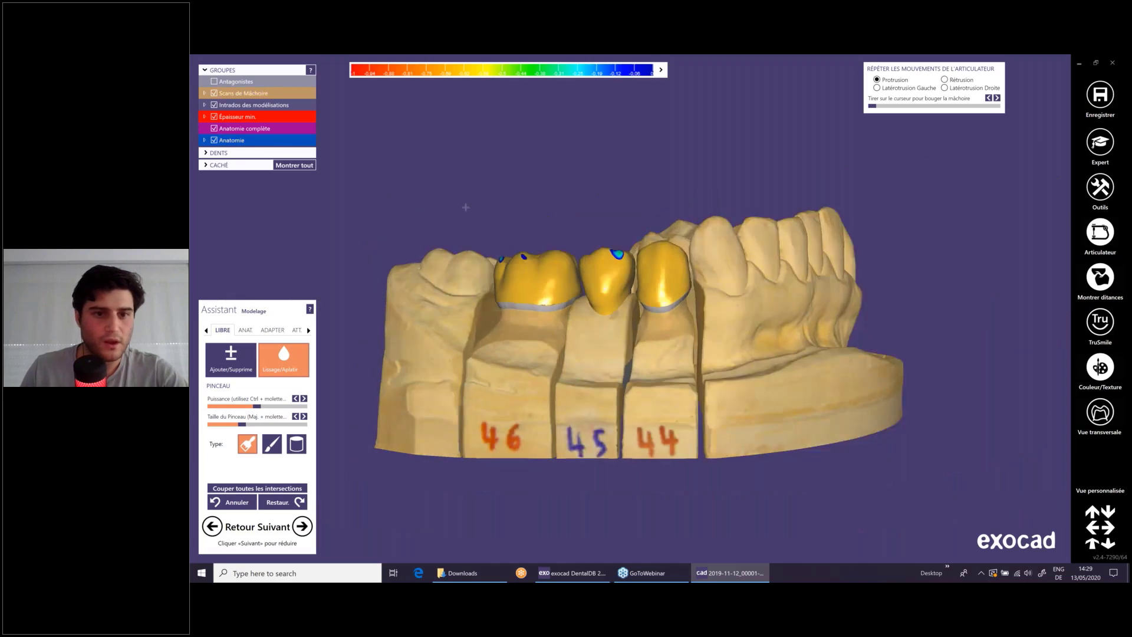
pyautogui.moveTo(515, 208); pyautogui.dragTo(505, 192, button='right')
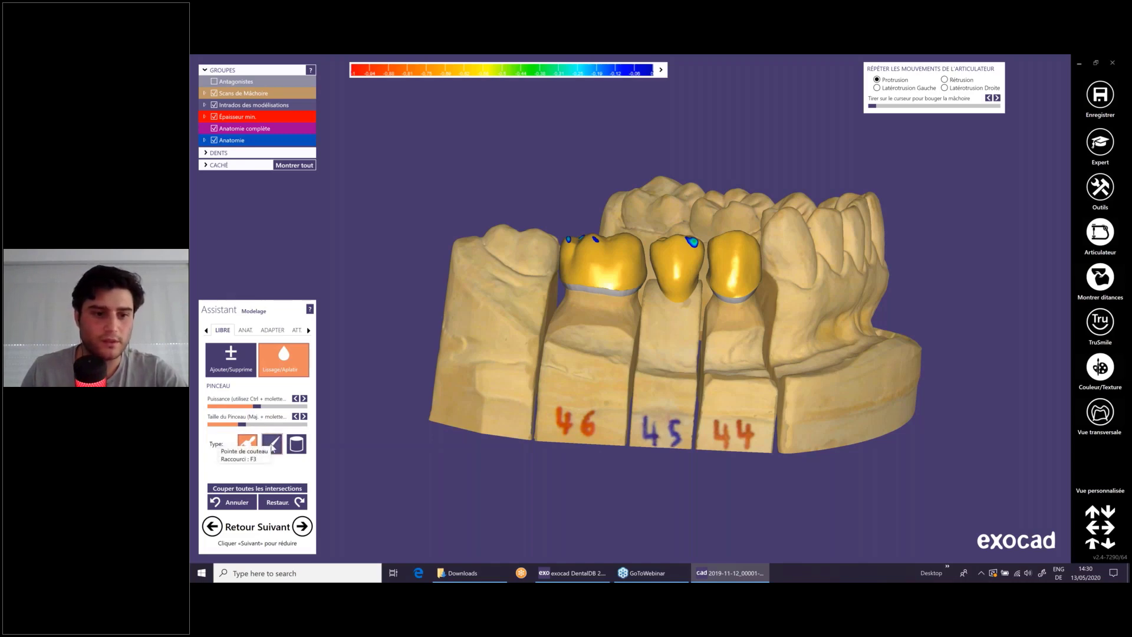
# - Set up the add/remove tool with the knife-tip brush, maximum strength and a very small brush size for tooth 46
pyautogui.click(272, 444)
pyautogui.moveTo(424, 377)
pyautogui.mouseDown(button='right')
pyautogui.moveTo(427, 433)
pyautogui.moveTo(450, 381)
pyautogui.mouseUp(button='right')
pyautogui.click(235, 362)
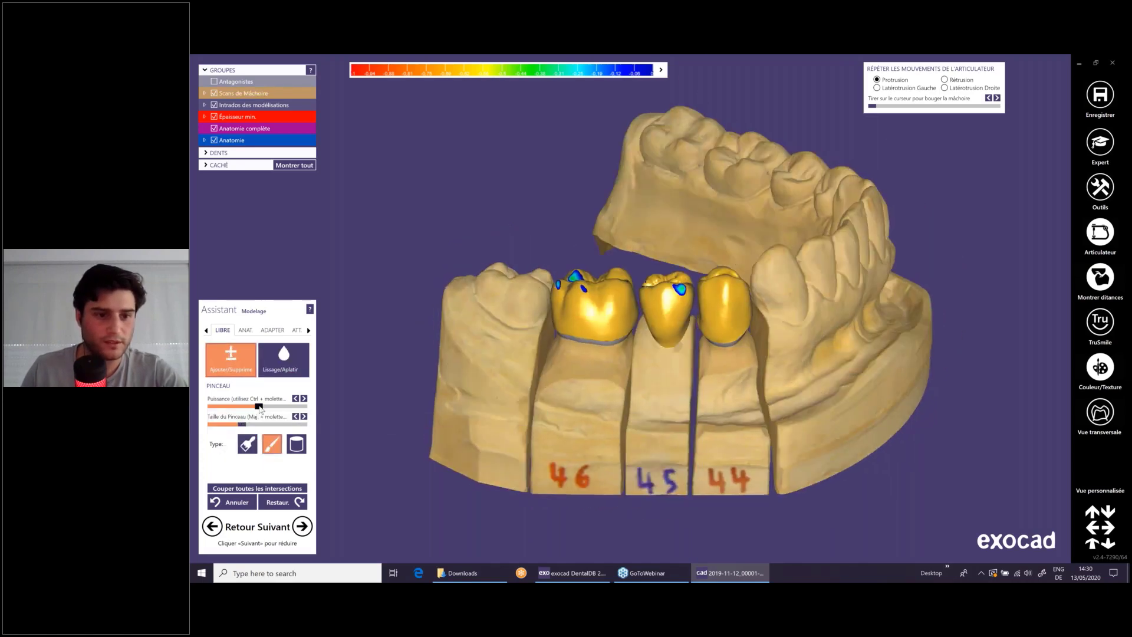
pyautogui.moveTo(258, 409)
pyautogui.mouseDown()
pyautogui.moveTo(283, 408)
pyautogui.moveTo(214, 424)
pyautogui.mouseUp()
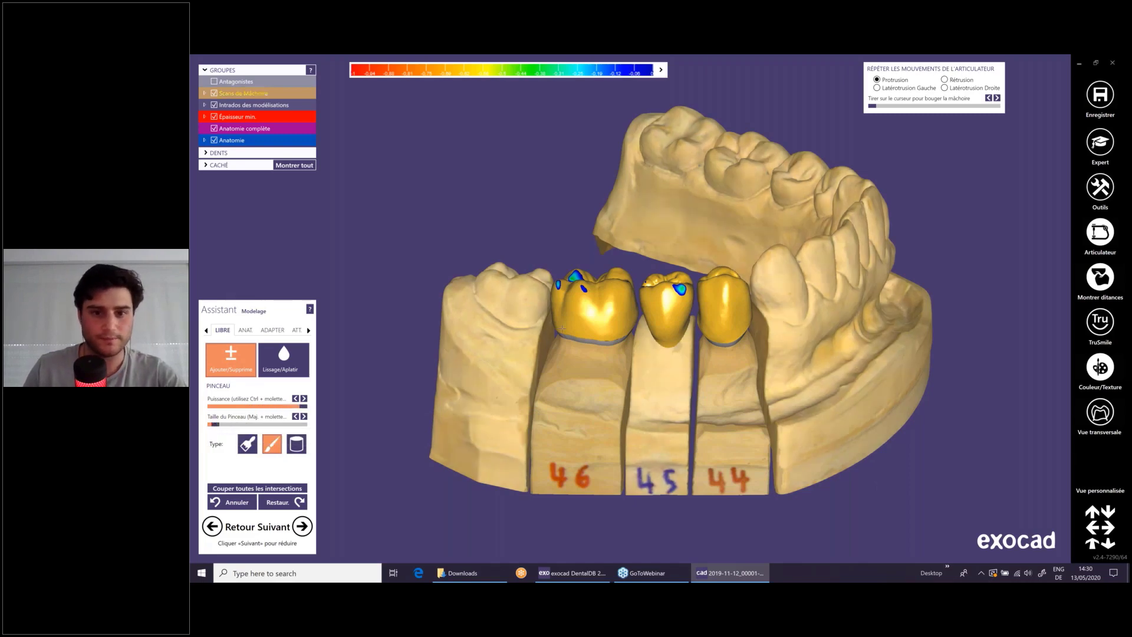
pyautogui.moveTo(590, 330); pyautogui.dragTo(611, 339, button='right')
pyautogui.scroll(5, 611, 340)
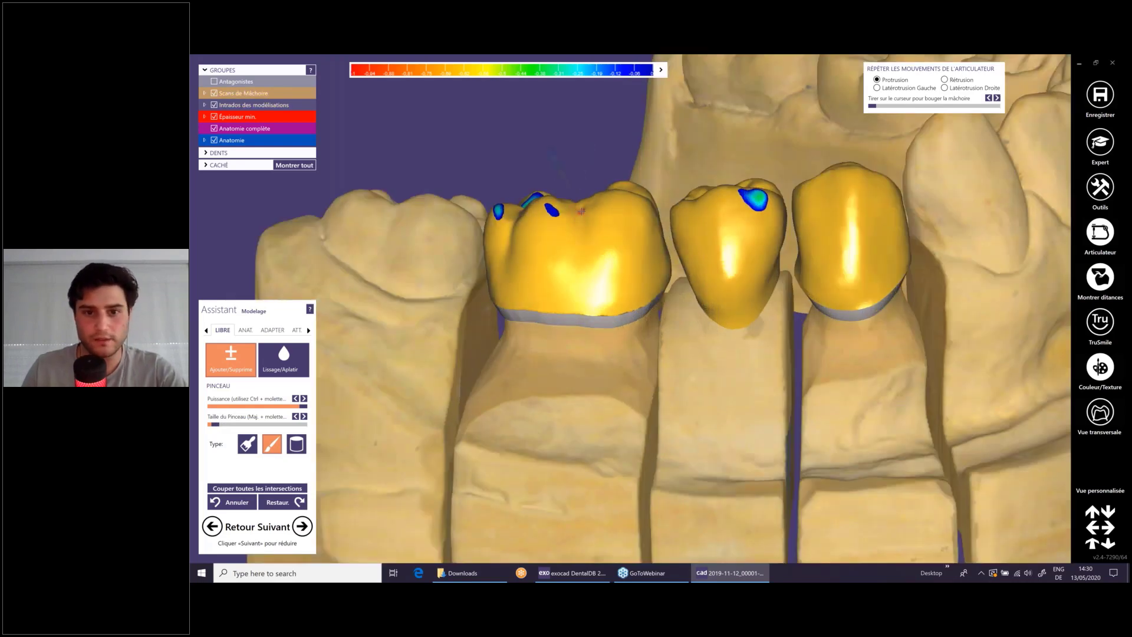
# - Carve a vertical groove down the buccal face of tooth 46 and slightly enlarge the knife-tip brush
pyautogui.scroll(2, 580, 211)
pyautogui.scroll(1, 582, 210)
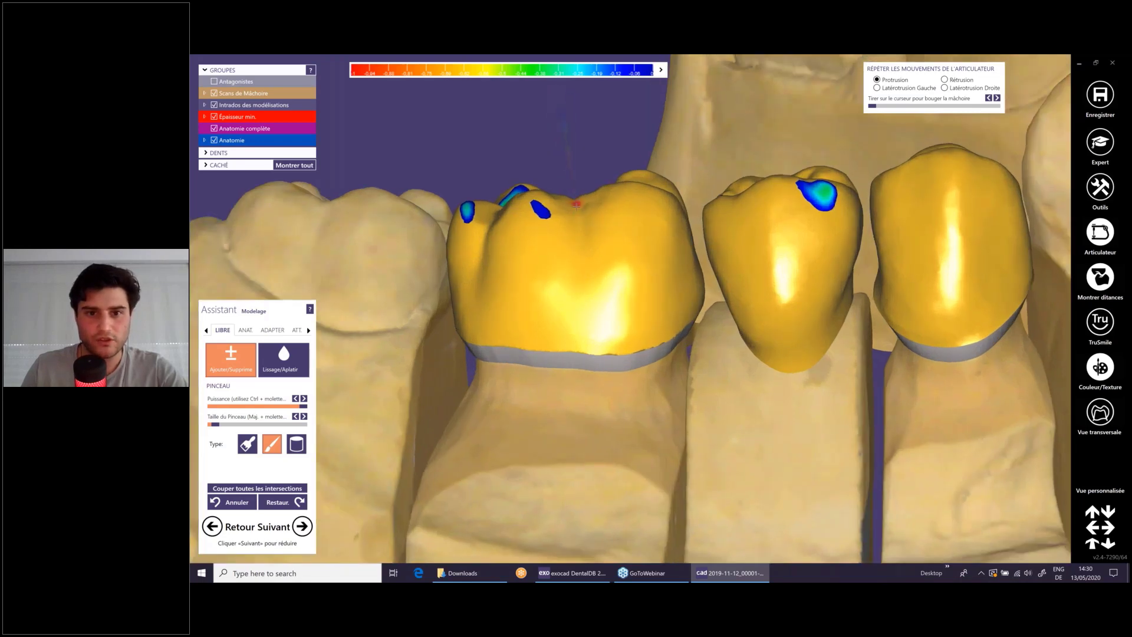
pyautogui.moveTo(576, 202); pyautogui.dragTo(579, 263)
pyautogui.scroll(-1, 579, 263)
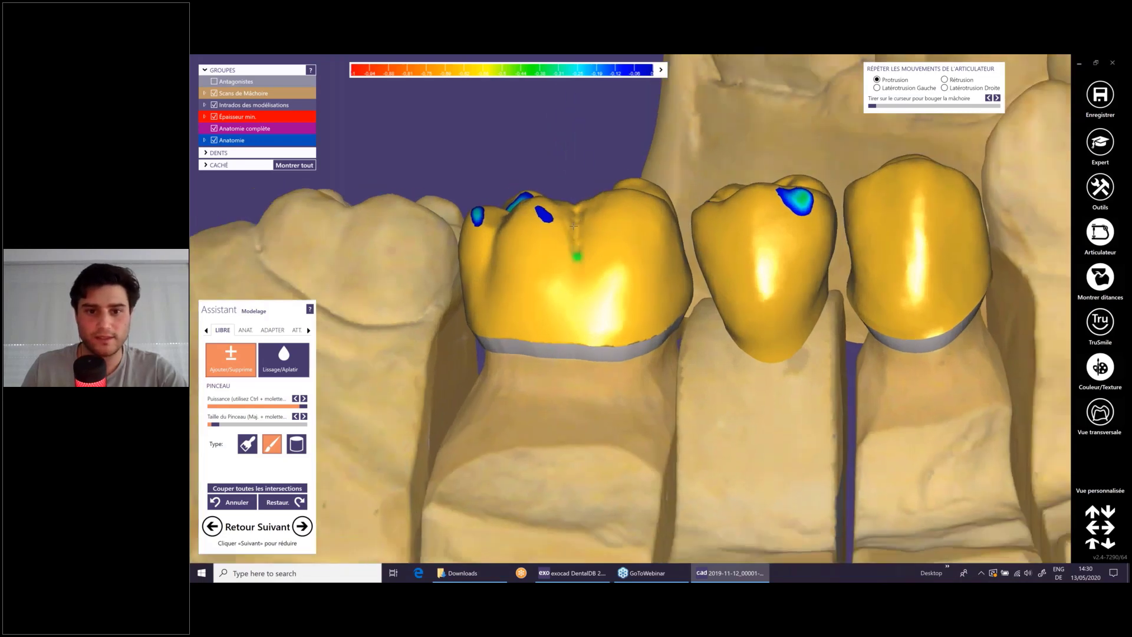
pyautogui.scroll(-1, 573, 226)
pyautogui.scroll(2, 569, 266)
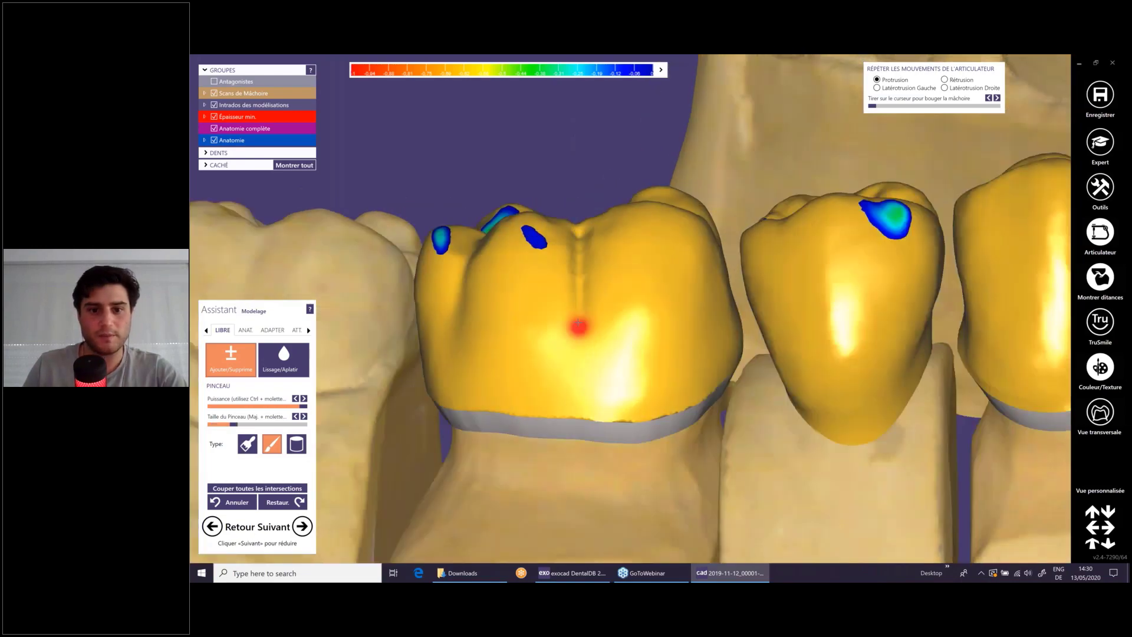
# - Rework the occlusal fissures of tooth 46 with the knife-tip brush, running mesially and distally from the central fossa
pyautogui.scroll(-3, 566, 314)
pyautogui.moveTo(567, 248); pyautogui.dragTo(596, 195, button='right')
pyautogui.scroll(4, 576, 260)
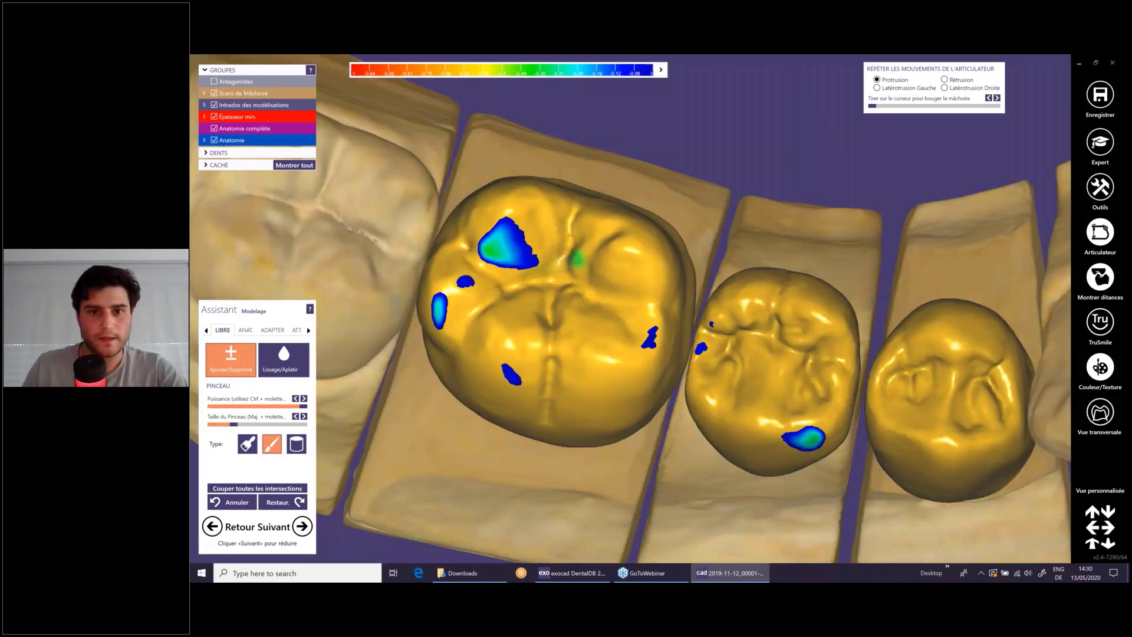
pyautogui.scroll(2, 576, 259)
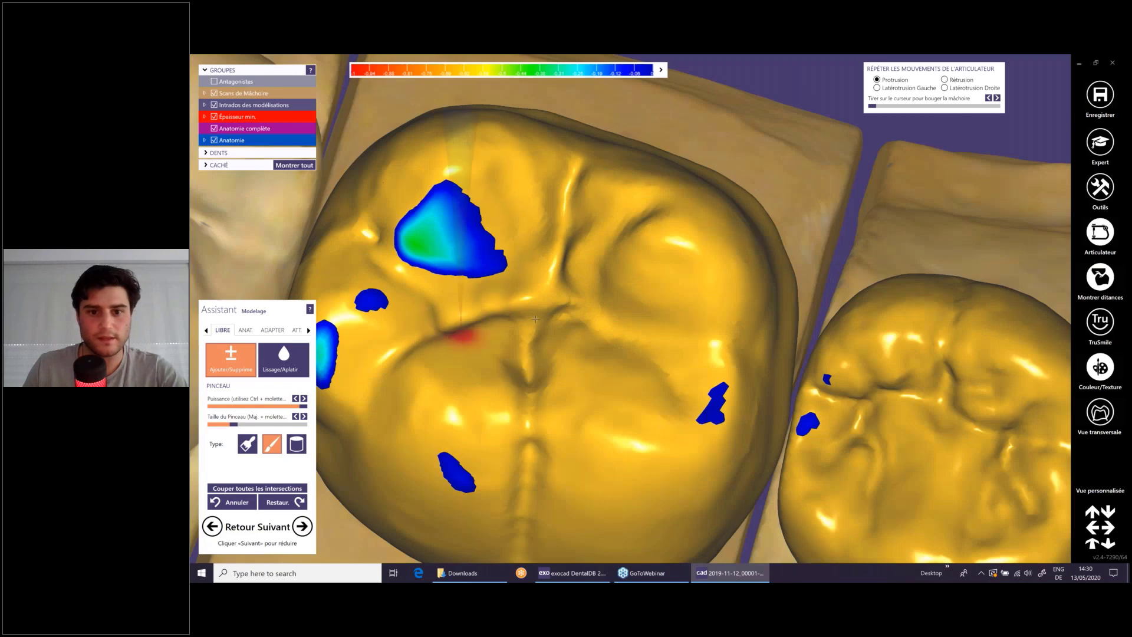
pyautogui.moveTo(579, 313)
pyautogui.keyDown('shift'); pyautogui.mouseDown()
pyautogui.moveTo(697, 374)
pyautogui.moveTo(682, 352)
pyautogui.moveTo(722, 346)
pyautogui.mouseUp(); pyautogui.keyUp('shift')
pyautogui.moveTo(548, 321)
pyautogui.keyDown('shift'); pyautogui.mouseDown()
pyautogui.moveTo(507, 301)
pyautogui.moveTo(447, 308)
pyautogui.moveTo(383, 251)
pyautogui.mouseUp(); pyautogui.keyUp('shift')
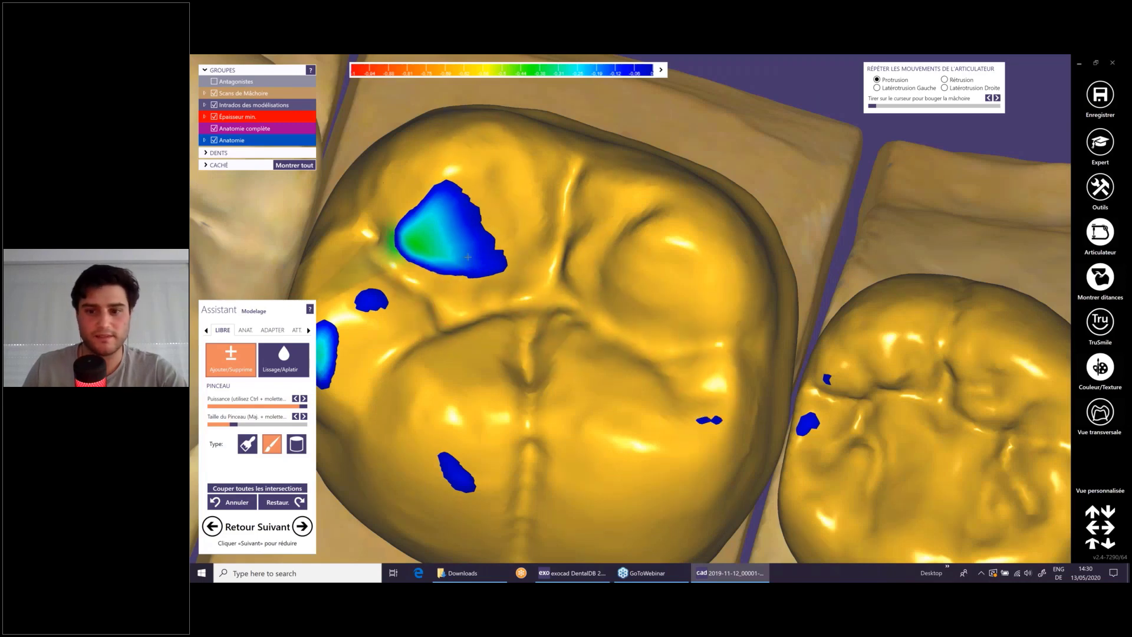
# - Switch the crown modelling to anatomic mode with the cusps preset
pyautogui.scroll(-5, 468, 257)
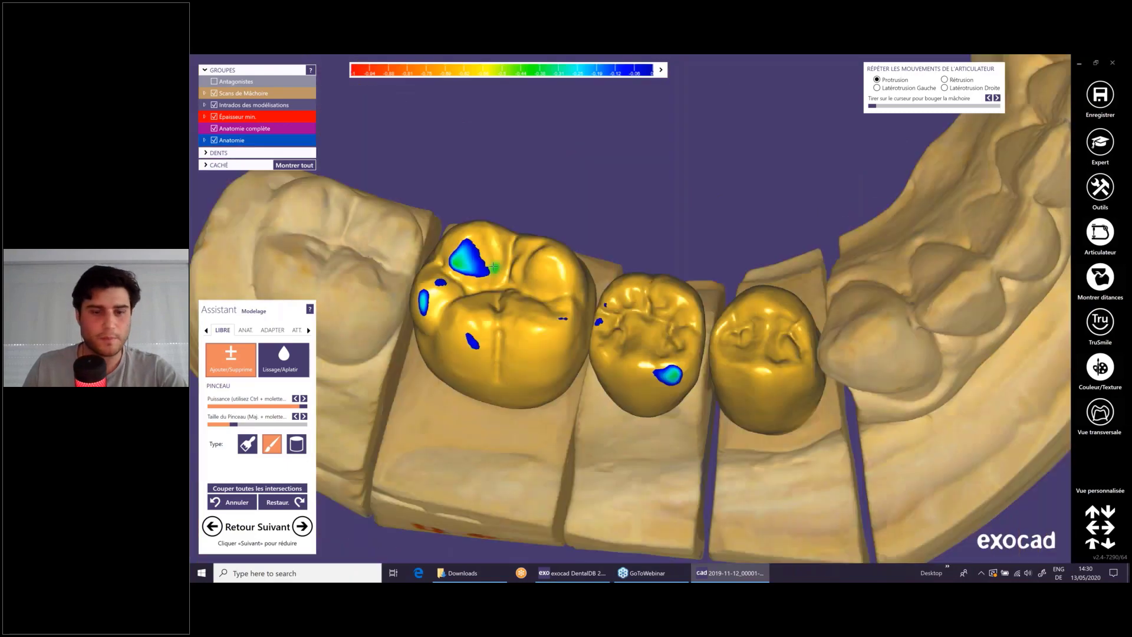
pyautogui.moveTo(494, 267); pyautogui.dragTo(495, 260, button='right')
pyautogui.scroll(-4, 618, 309)
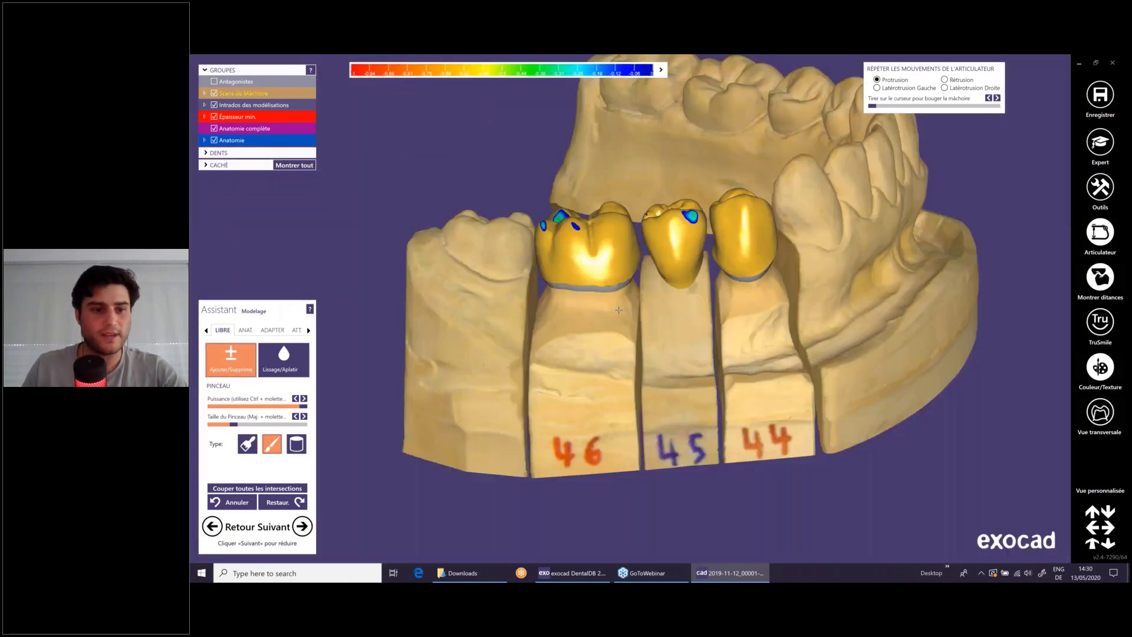
pyautogui.moveTo(619, 309); pyautogui.dragTo(486, 486, button='right')
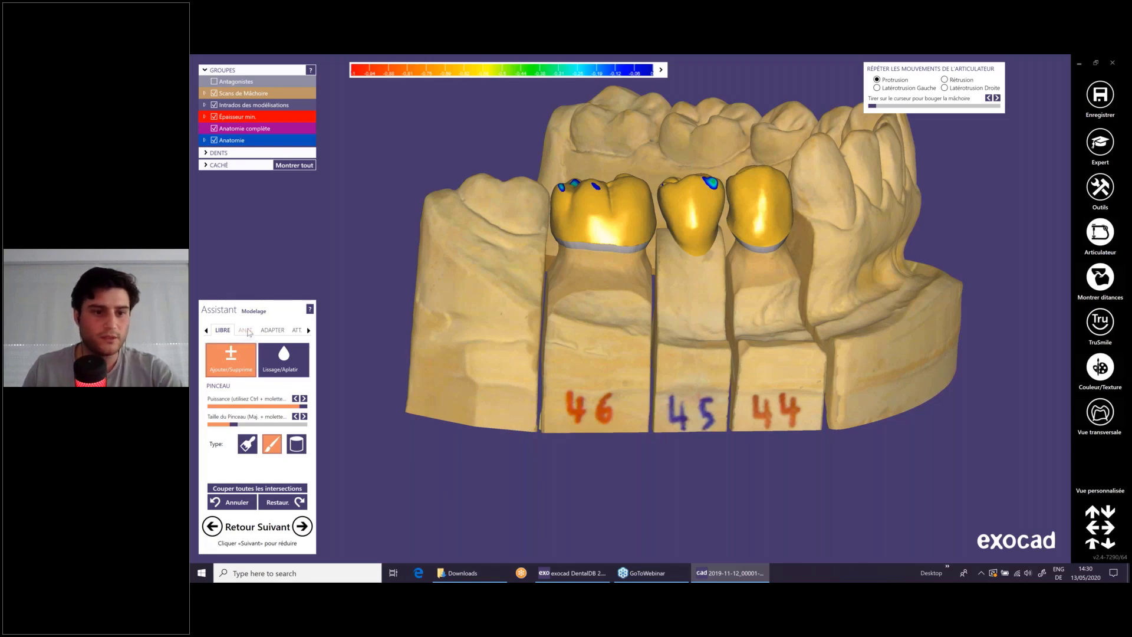
pyautogui.click(246, 330)
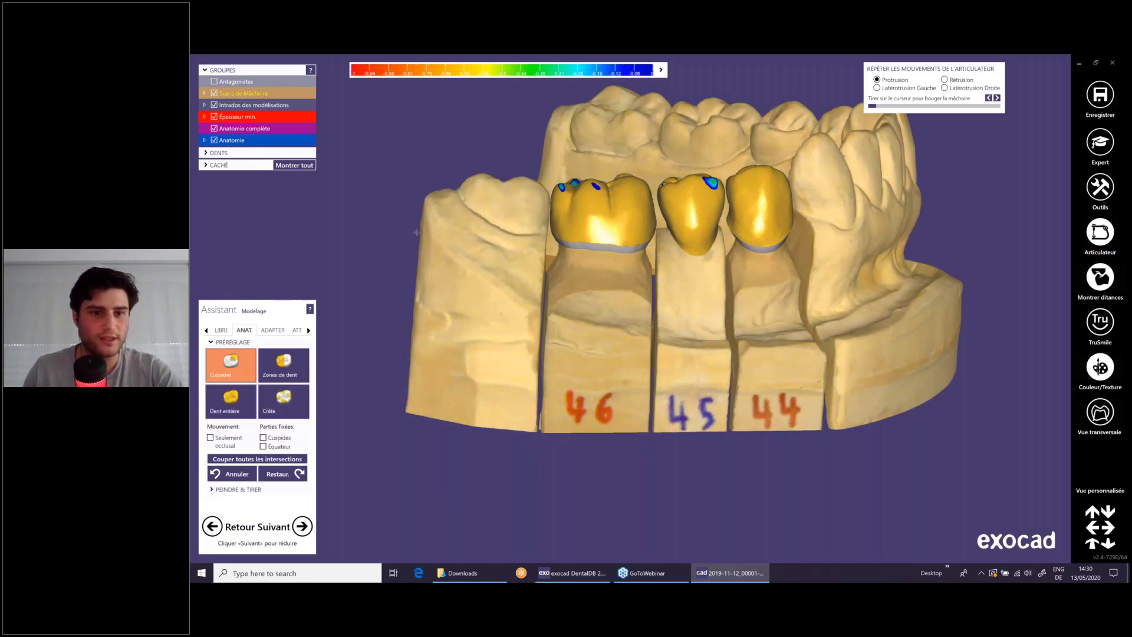
pyautogui.moveTo(346, 205); pyautogui.dragTo(351, 256, button='middle')
pyautogui.moveTo(350, 256); pyautogui.dragTo(352, 255, button='right')
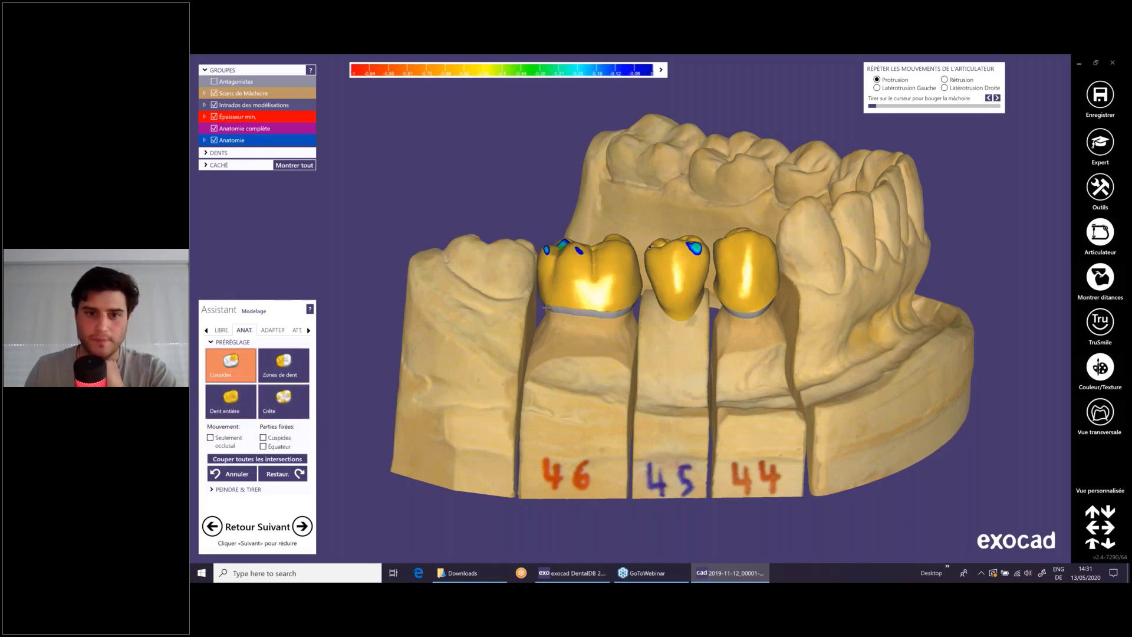
# - Lower the mesial side of the buccal cusp of tooth 45 and the distal cusp of tooth 46 to reduce their contacts
pyautogui.scroll(5, 776, 293)
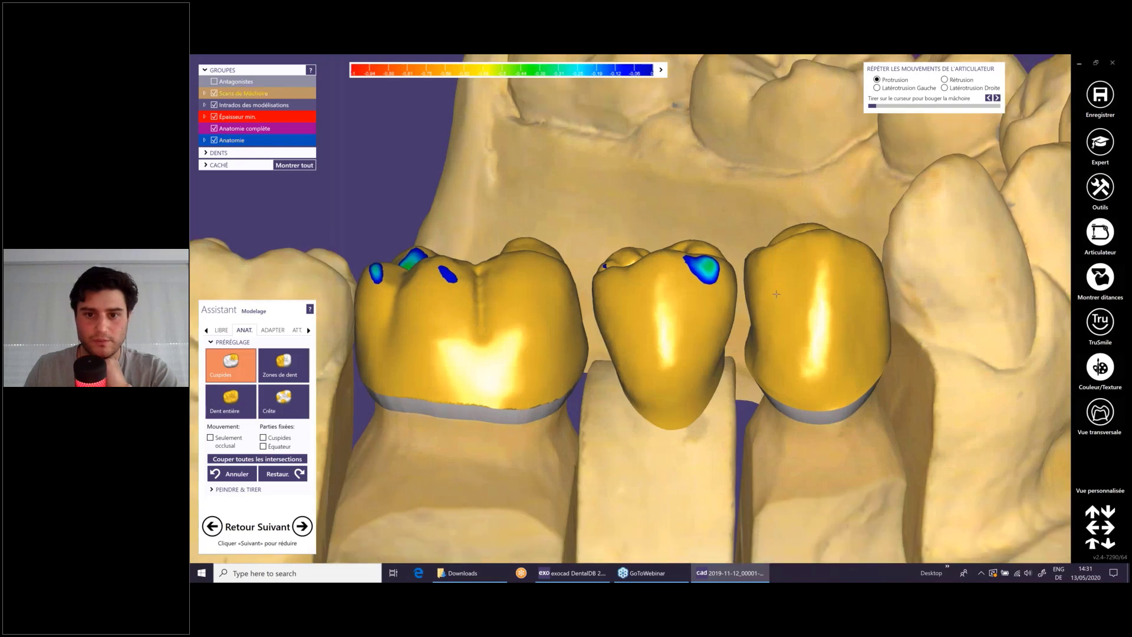
pyautogui.moveTo(704, 263); pyautogui.dragTo(704, 275)
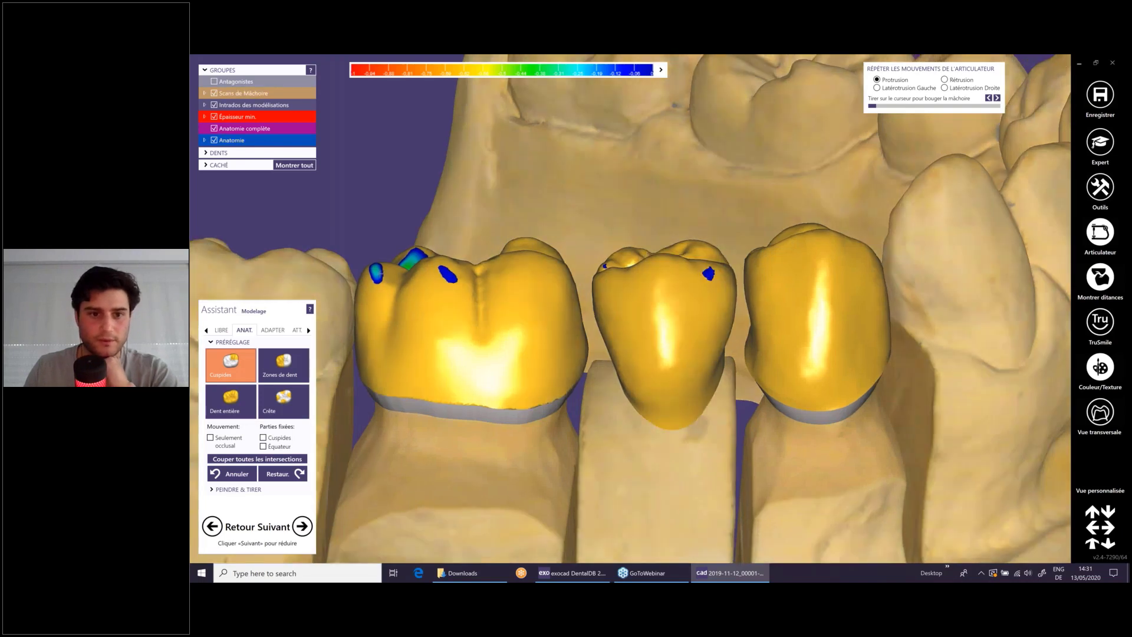
pyautogui.moveTo(378, 266); pyautogui.dragTo(409, 262)
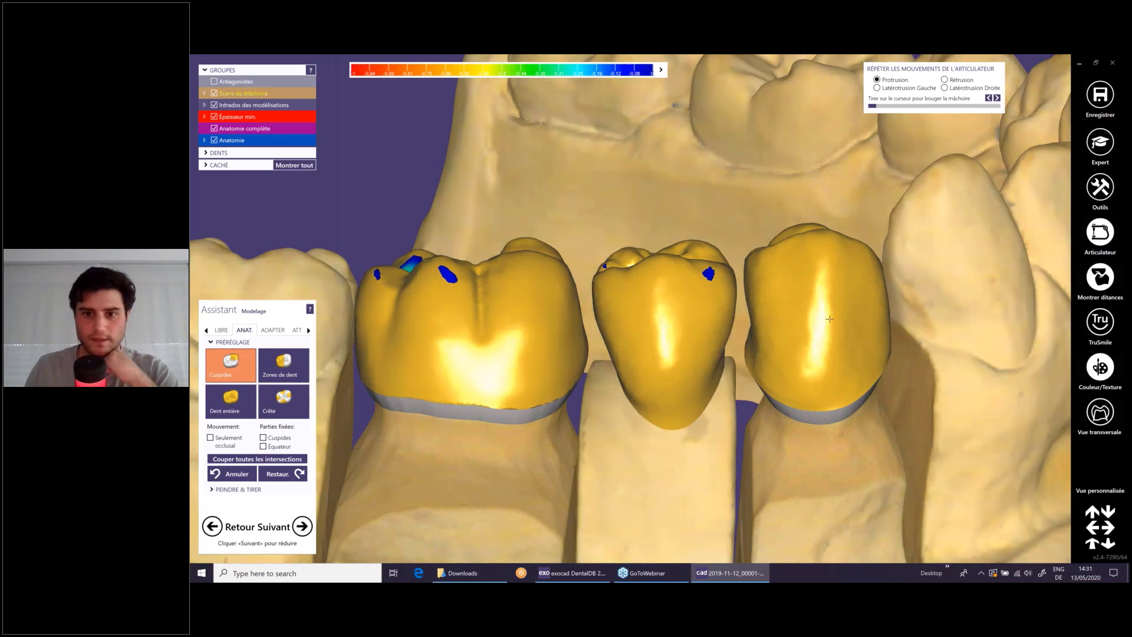
# - Pull the mesial side of tooth 44 slightly towards the neighbouring natural tooth
pyautogui.scroll(-3, 821, 315)
pyautogui.moveTo(821, 314); pyautogui.dragTo(802, 289, button='right')
pyautogui.scroll(5, 801, 288)
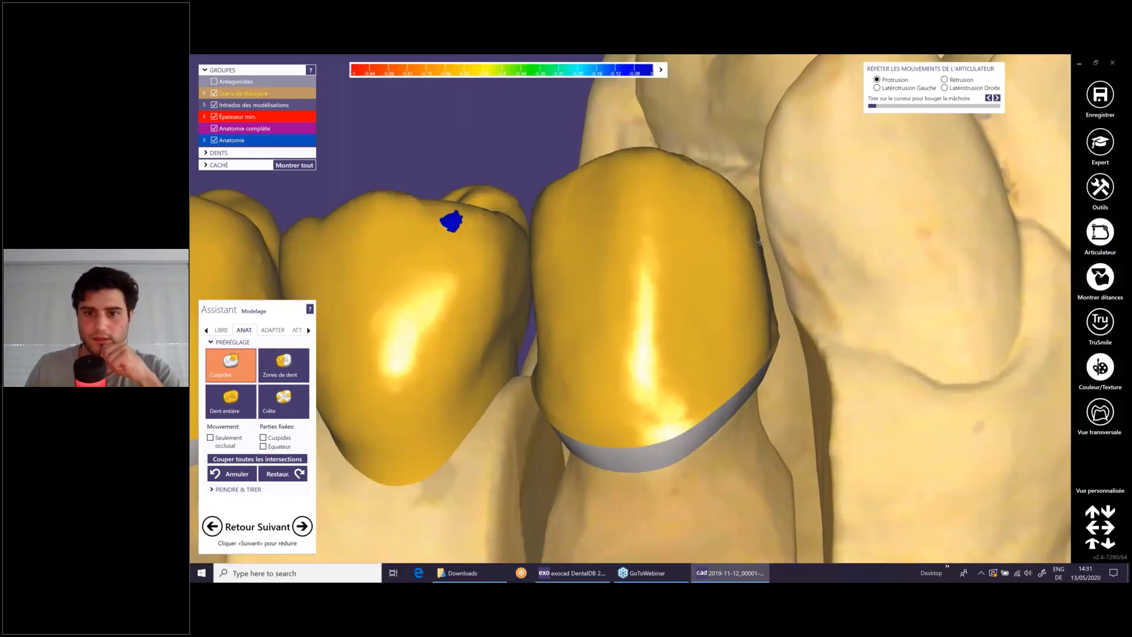
pyautogui.moveTo(759, 242); pyautogui.dragTo(767, 239)
pyautogui.scroll(-4, 770, 270)
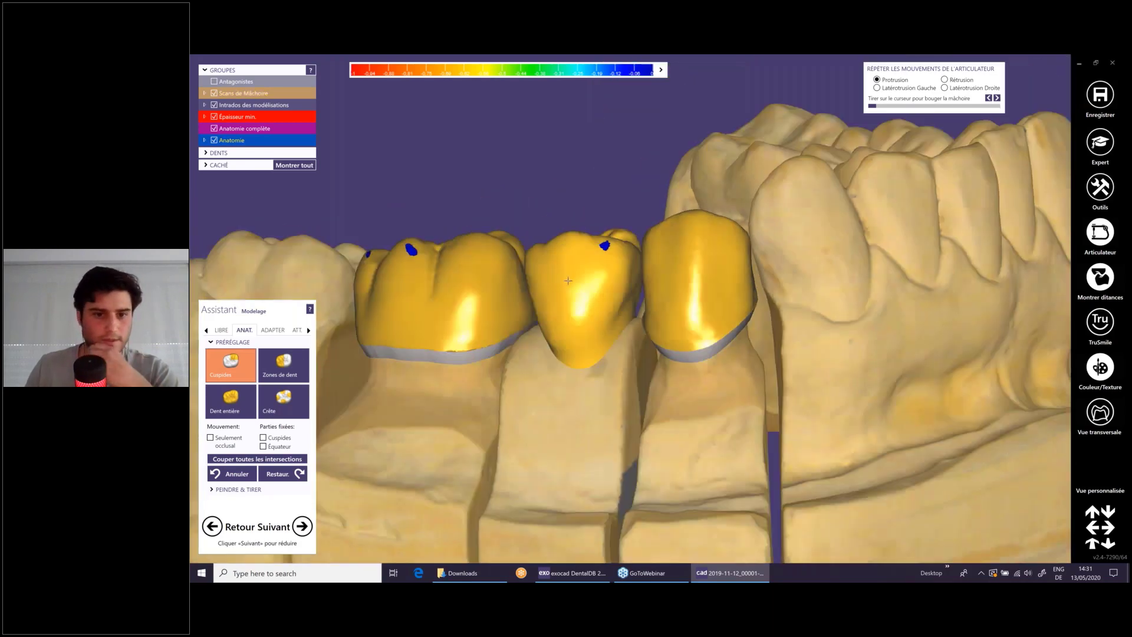
# - Switch the modelling to adaptation mode and choose the pontic adaptation to the gingiva
pyautogui.moveTo(567, 281); pyautogui.dragTo(606, 291, button='right')
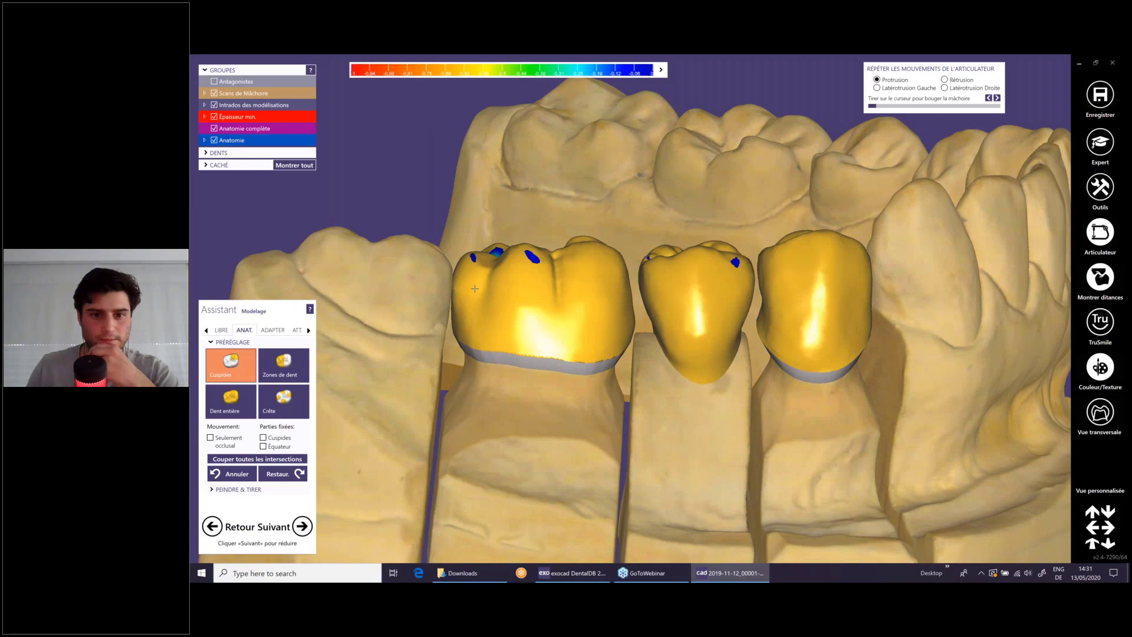
pyautogui.scroll(-5, 475, 288)
pyautogui.moveTo(476, 289); pyautogui.dragTo(488, 294, button='right')
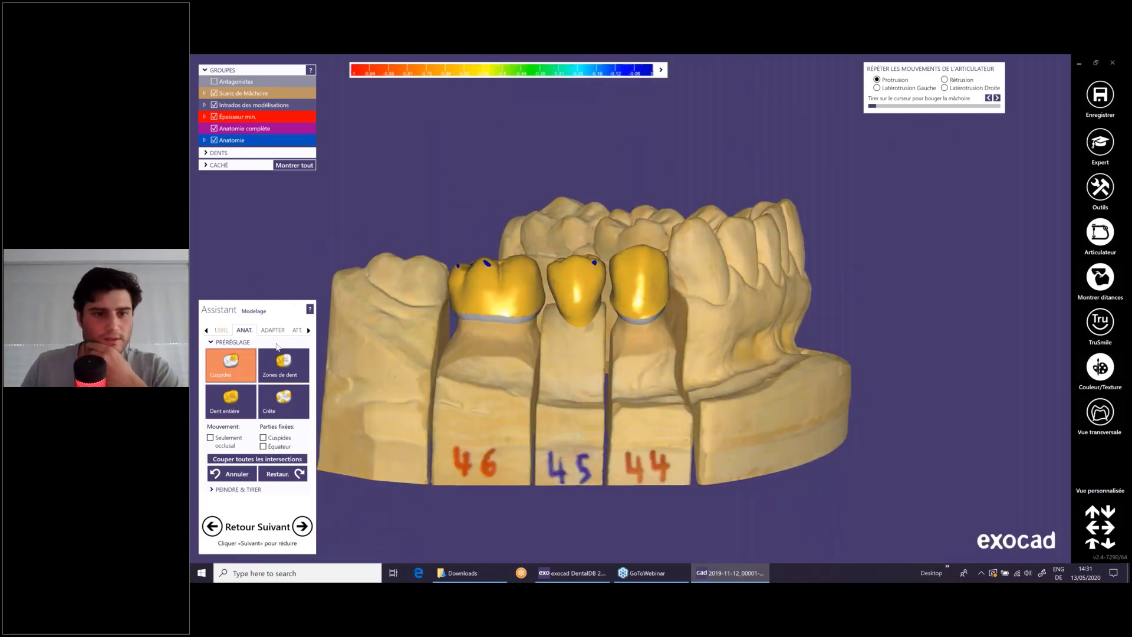
pyautogui.click(272, 330)
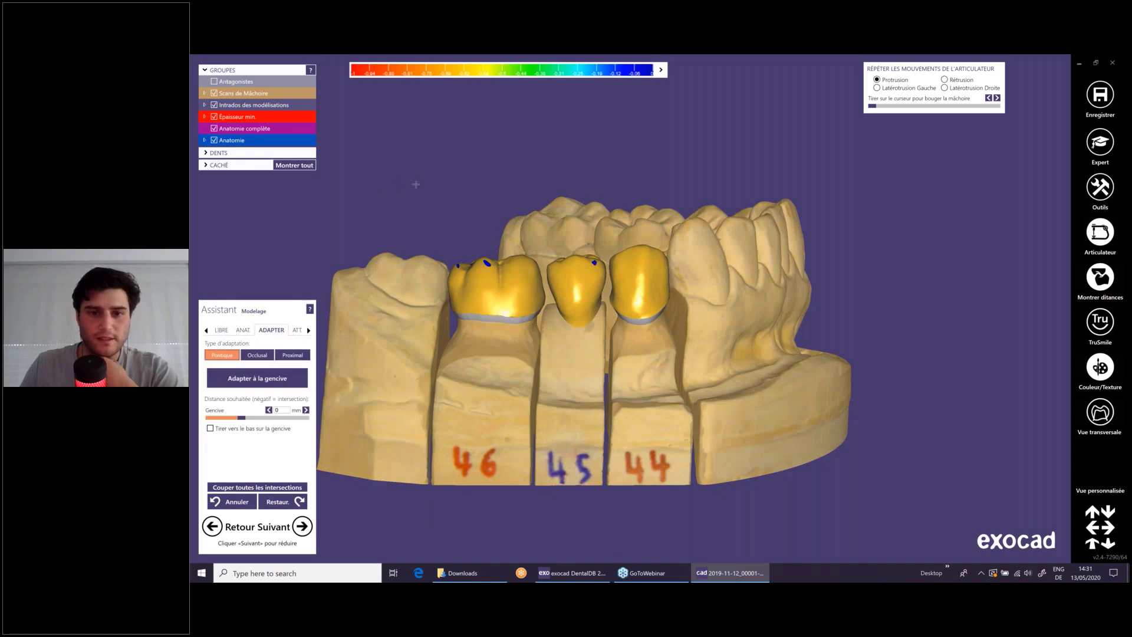
pyautogui.moveTo(416, 184); pyautogui.dragTo(460, 180, button='middle')
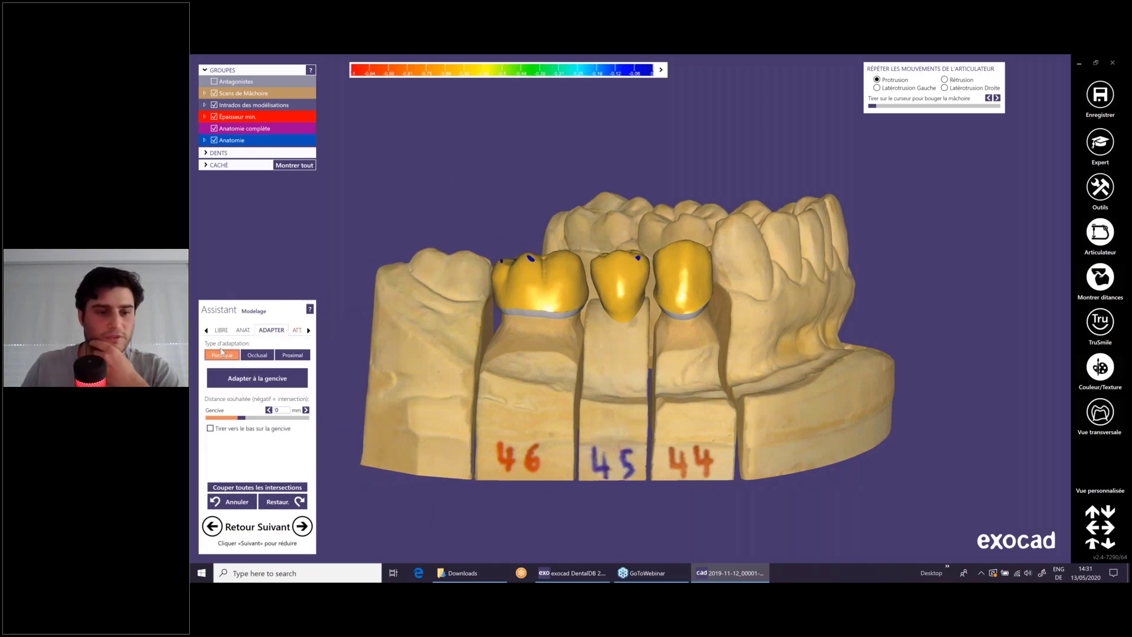
pyautogui.click(223, 355)
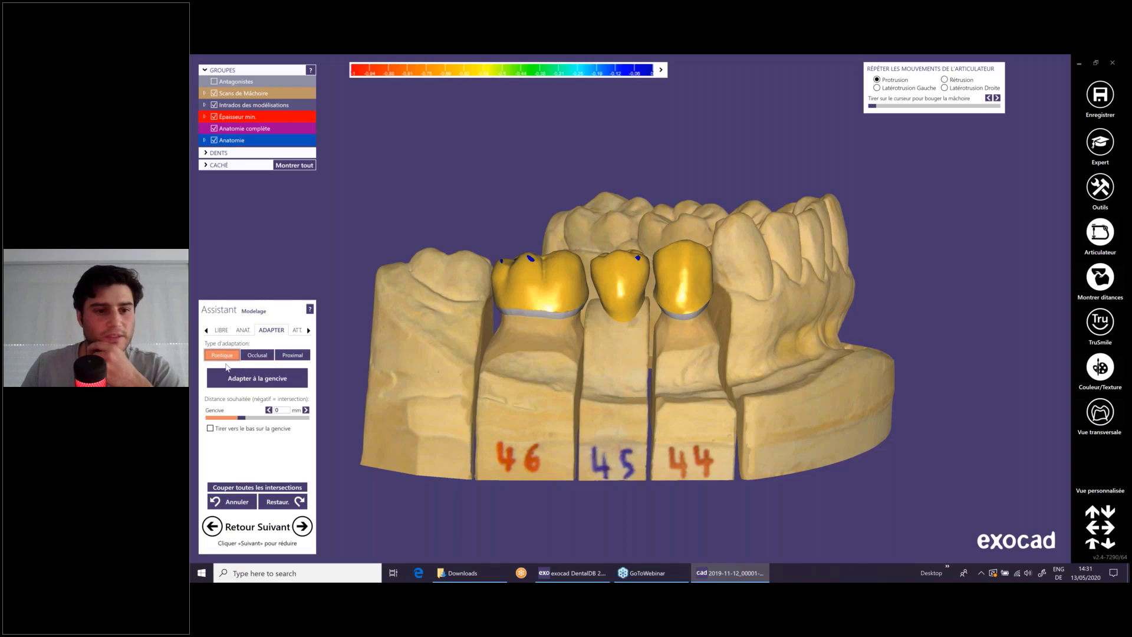
pyautogui.click(243, 388)
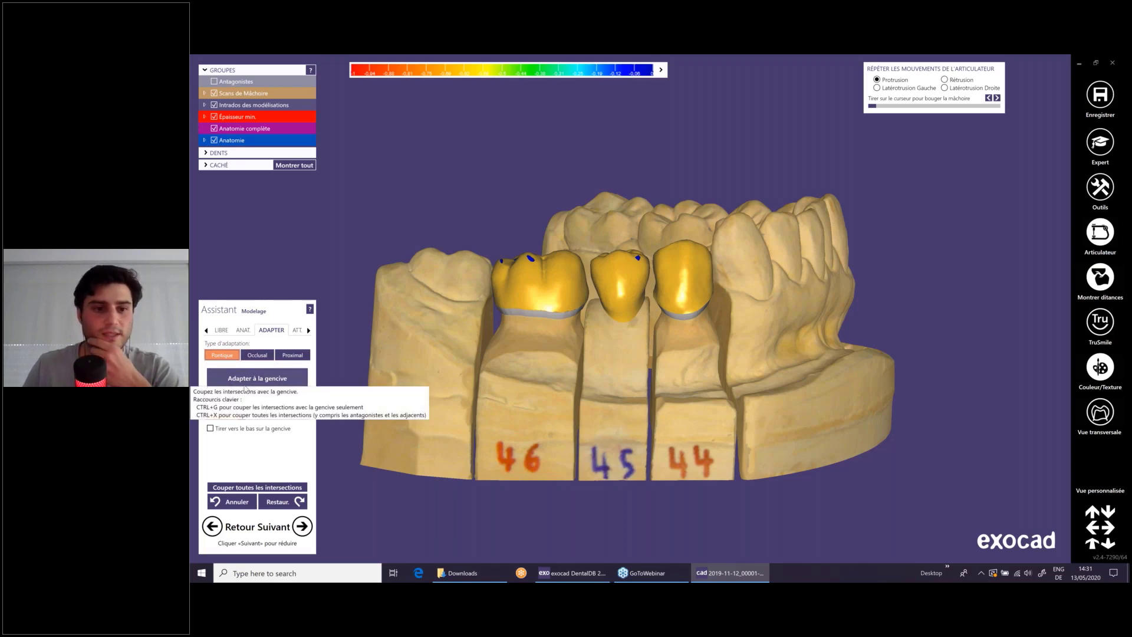
pyautogui.click(244, 388)
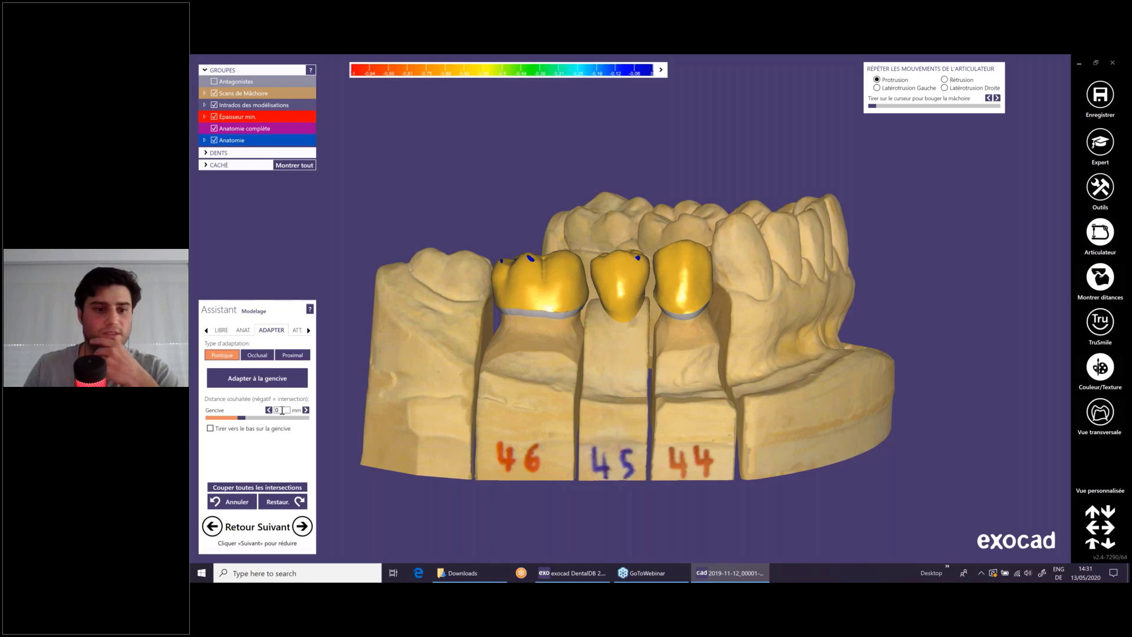
# - Try a gingival distance of 0.23 mm for the pontic and restore it to 0 mm
pyautogui.moveTo(241, 417); pyautogui.dragTo(244, 420)
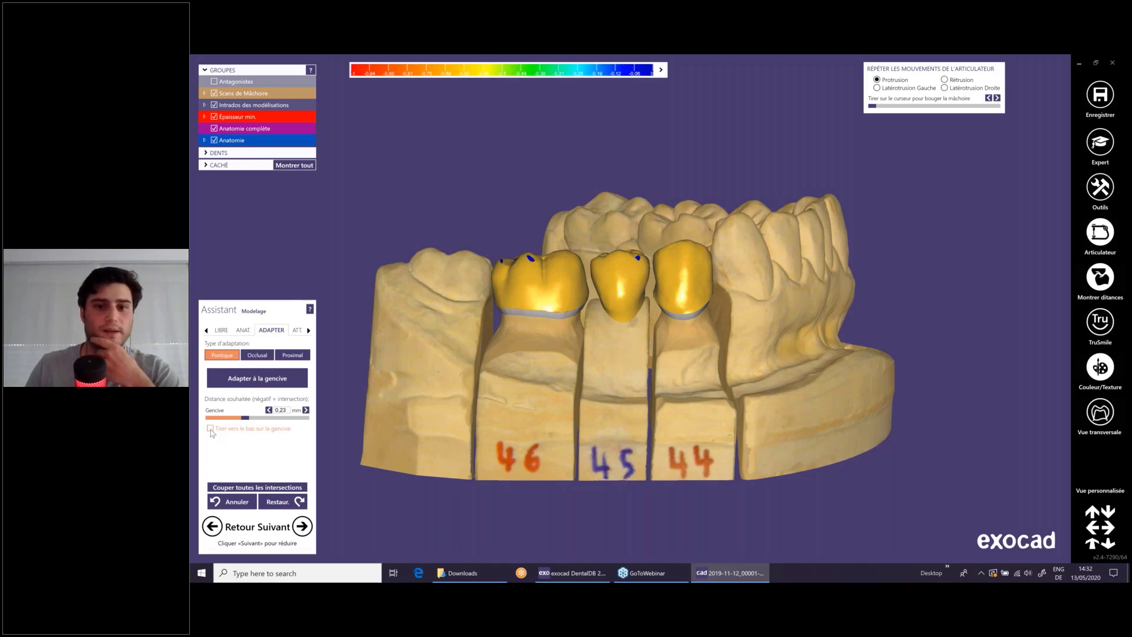
pyautogui.click(287, 411)
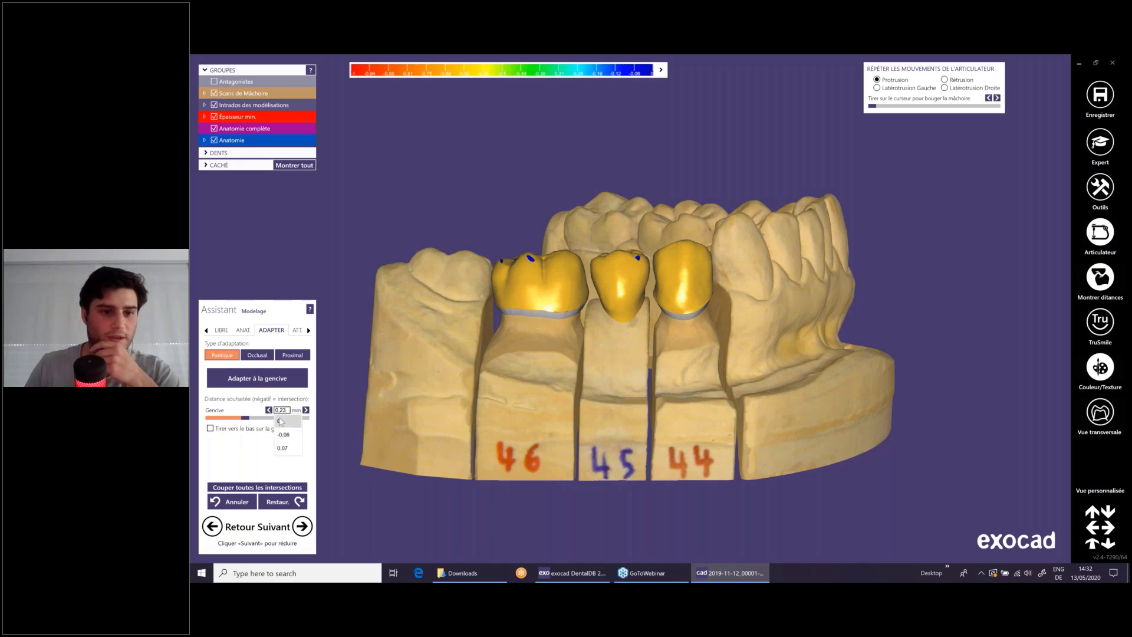
pyautogui.click(280, 421)
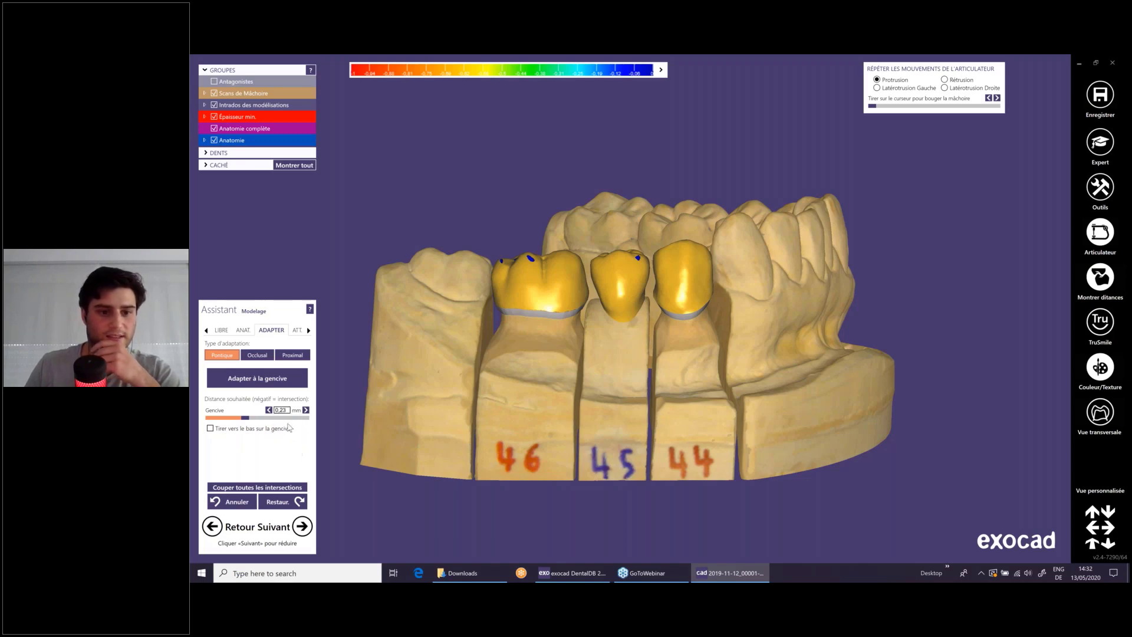
# - Examine the base of pontic 45 and its seat on the gingiva from several angles
pyautogui.scroll(-3, 463, 442)
pyautogui.moveTo(462, 442); pyautogui.dragTo(465, 301, button='right')
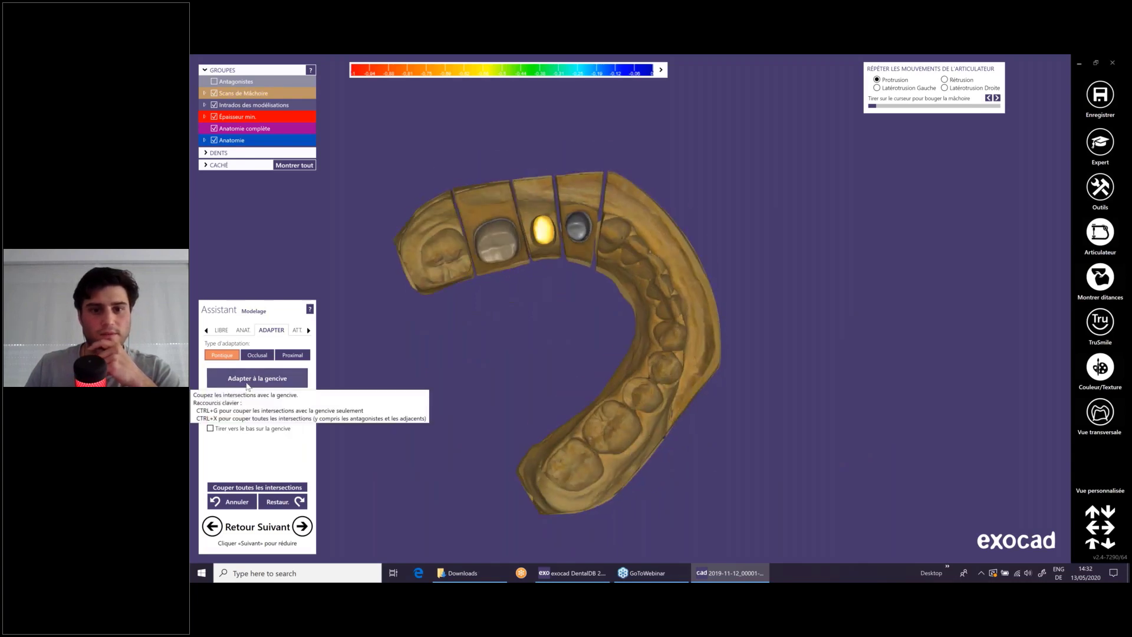
pyautogui.moveTo(507, 306); pyautogui.dragTo(534, 245, button='right')
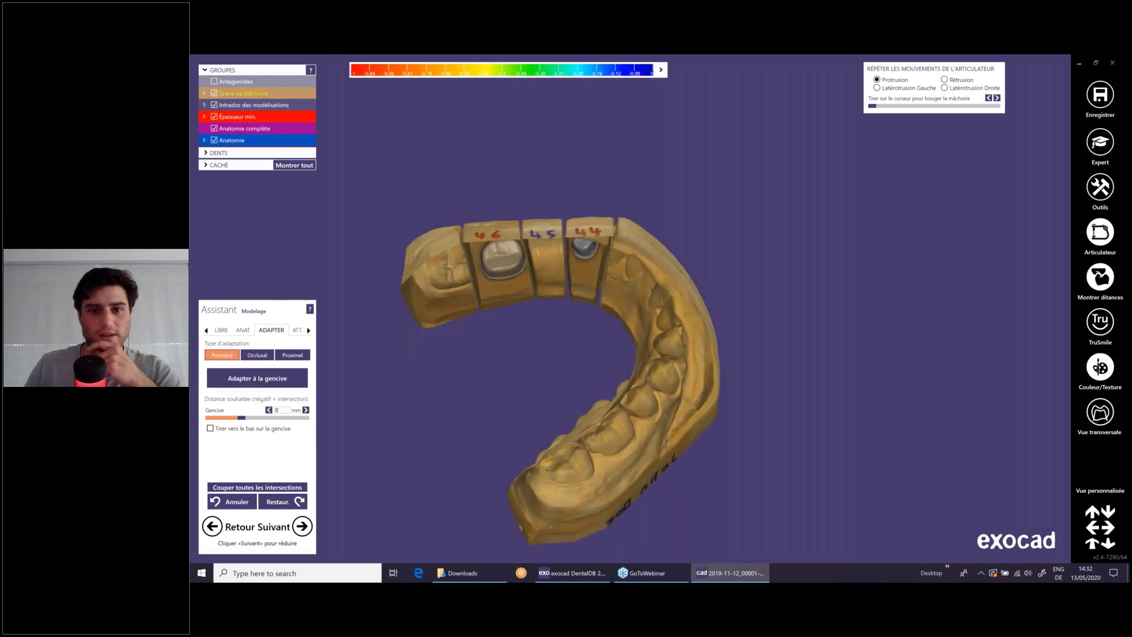
pyautogui.scroll(3, 534, 245)
pyautogui.scroll(-4, 534, 244)
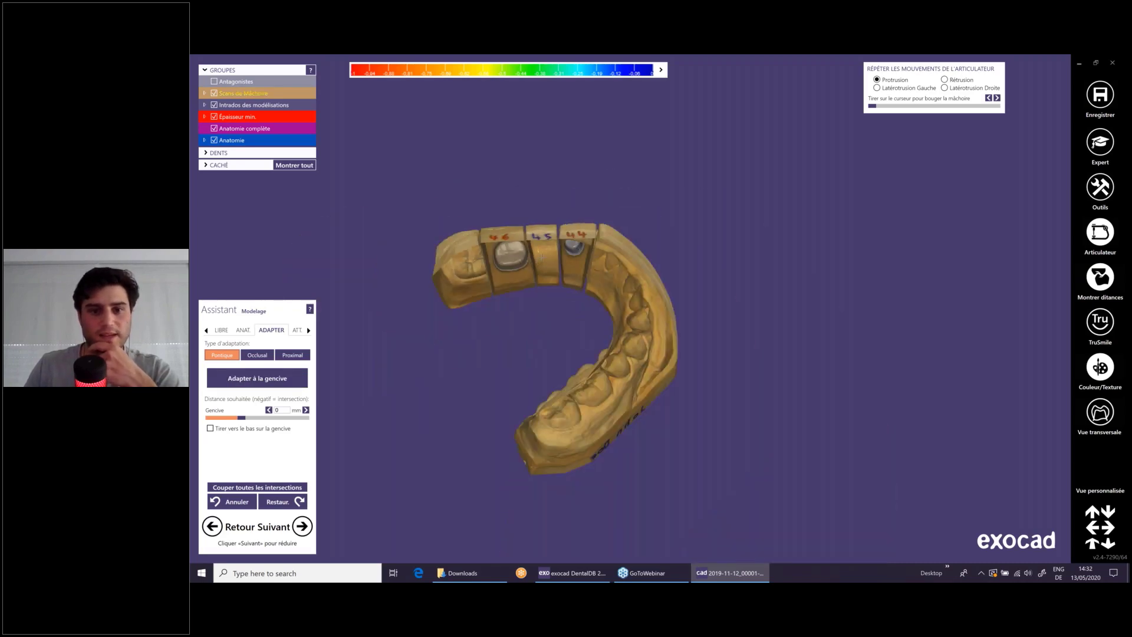
pyautogui.scroll(3, 542, 257)
pyautogui.moveTo(541, 257); pyautogui.dragTo(540, 258, button='right')
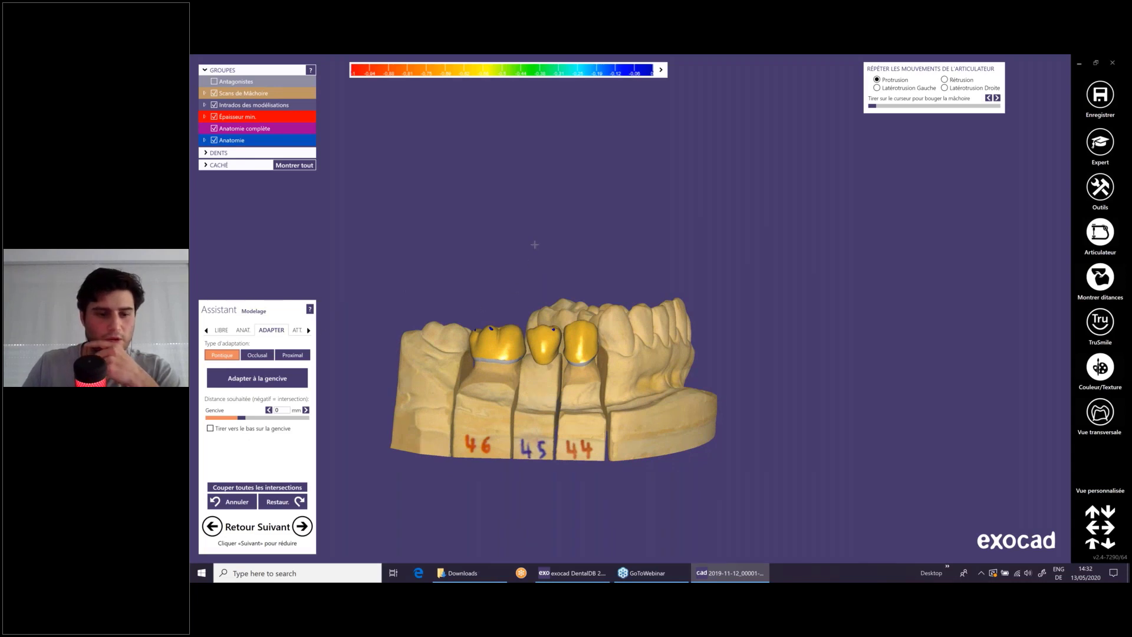
# - Cut the occlusal intersections of the crowns with the antagonist, using dynamic occlusion and a desired distance of 0.1 mm
pyautogui.click(256, 355)
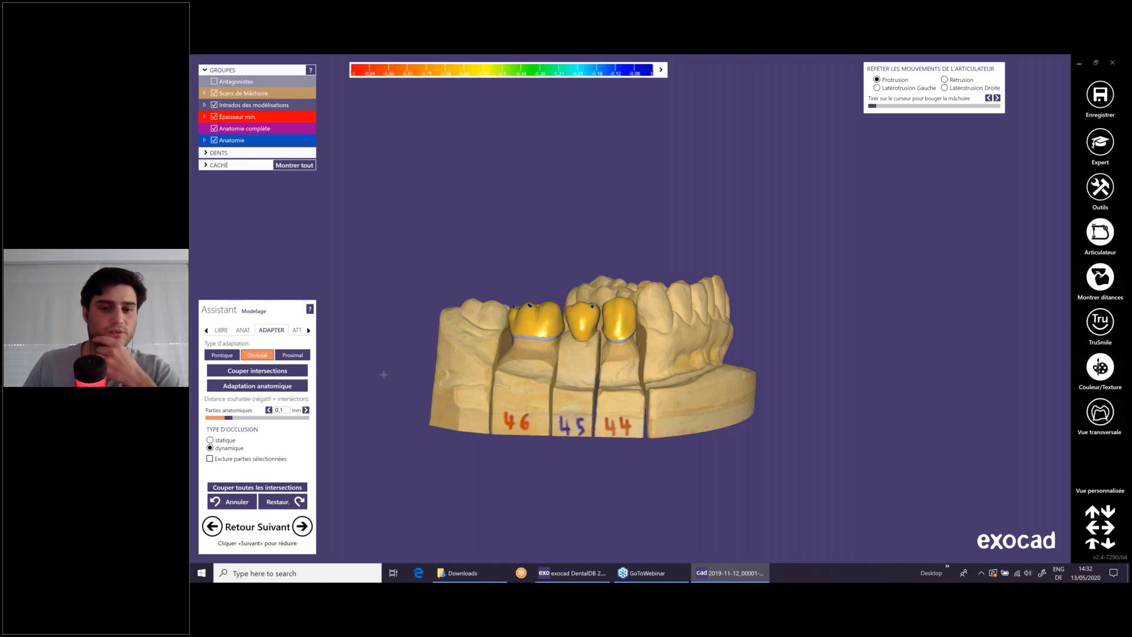
pyautogui.moveTo(382, 374); pyautogui.dragTo(429, 366, button='middle')
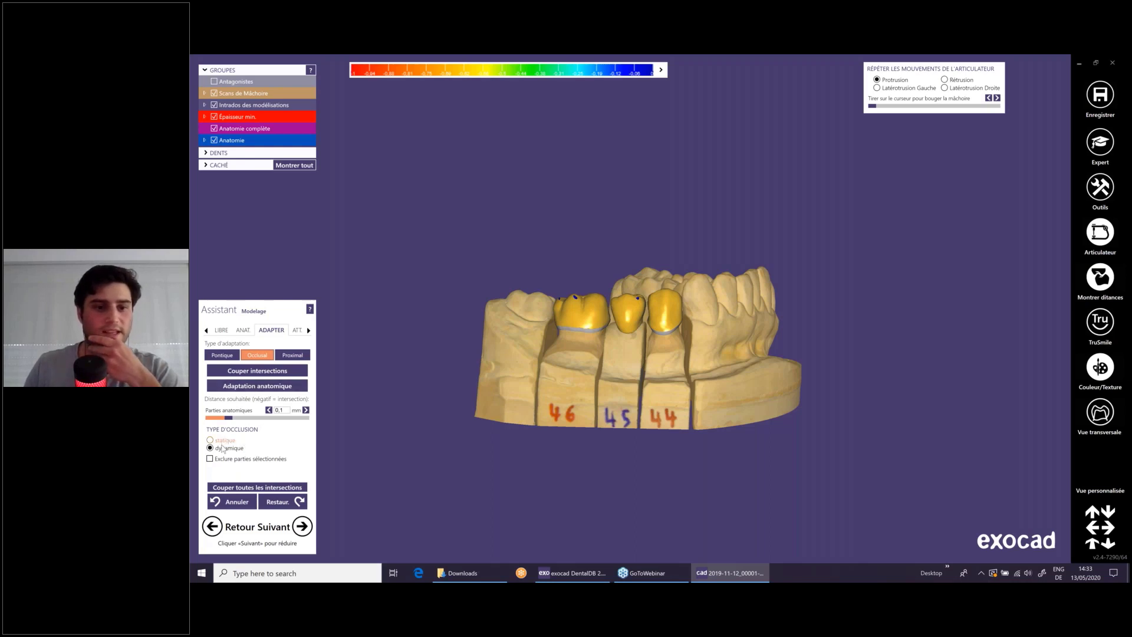
pyautogui.click(251, 371)
pyautogui.moveTo(469, 355); pyautogui.dragTo(565, 374, button='right')
pyautogui.scroll(5, 577, 350)
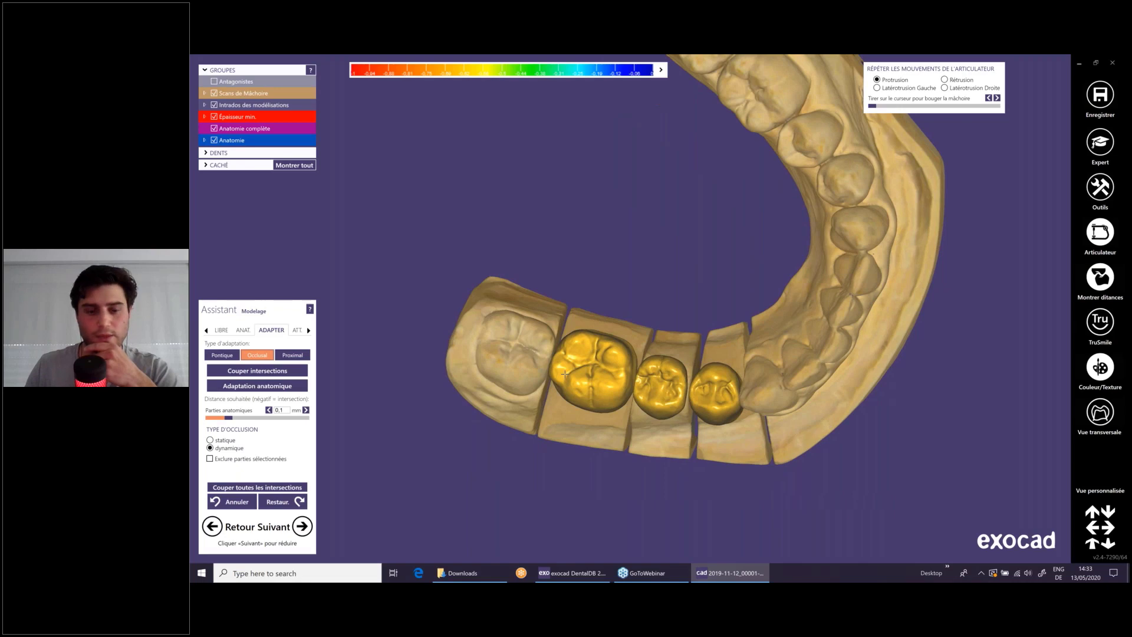
pyautogui.press('Down')
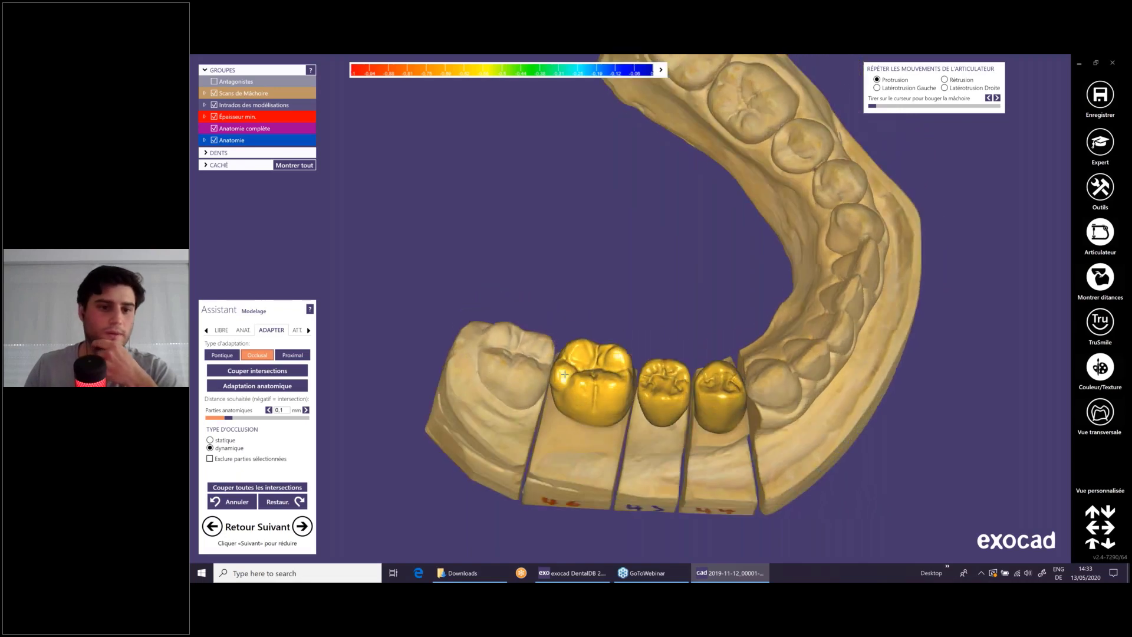
pyautogui.press('Down')
pyautogui.press('Down')
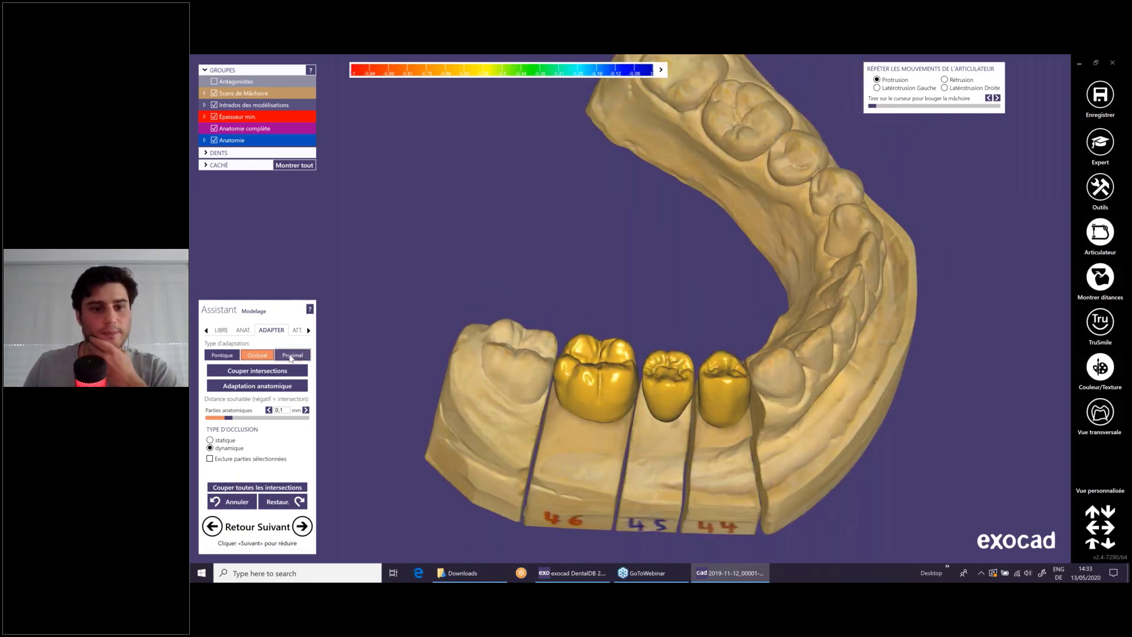
# - Adapt the crowns proximally to the neighbouring teeth with anatomic adaptation and a desired adjacent distance of 0 mm
pyautogui.click(290, 356)
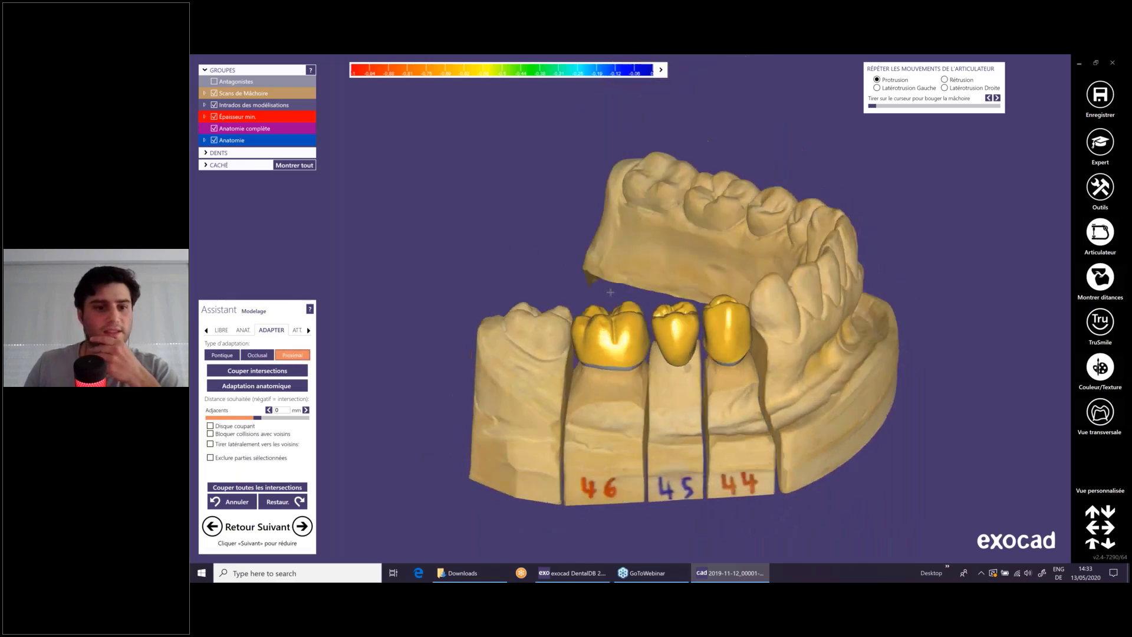
pyautogui.click(254, 387)
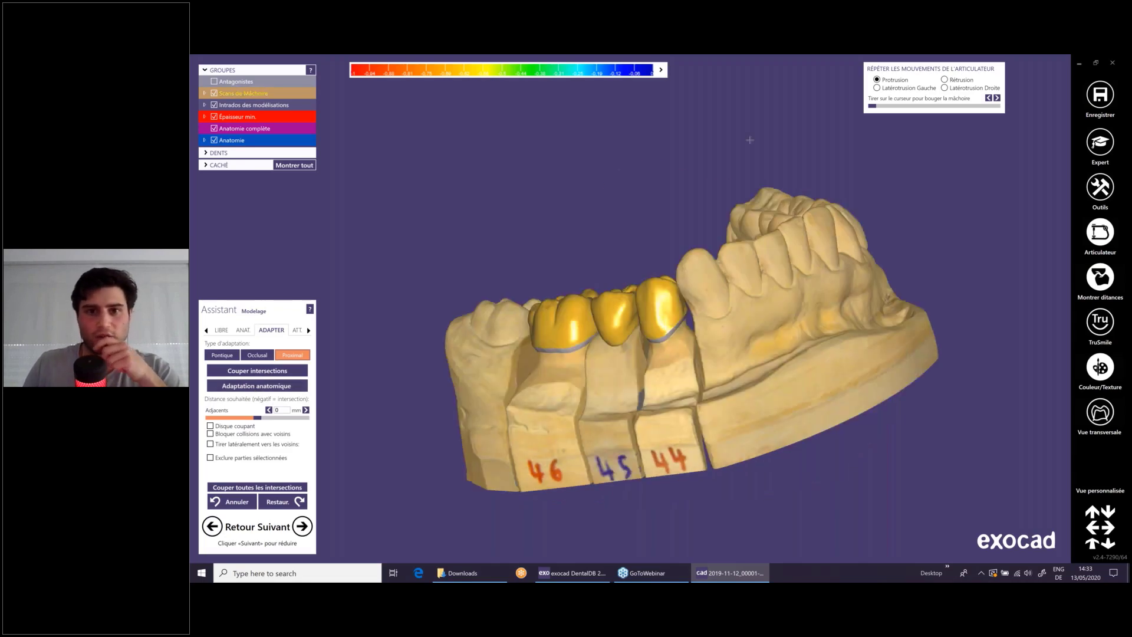
# - Include the adjacent teeth in the intersection display and hide the jaw scans to inspect the proximal contacts on the crowns
pyautogui.click(661, 71)
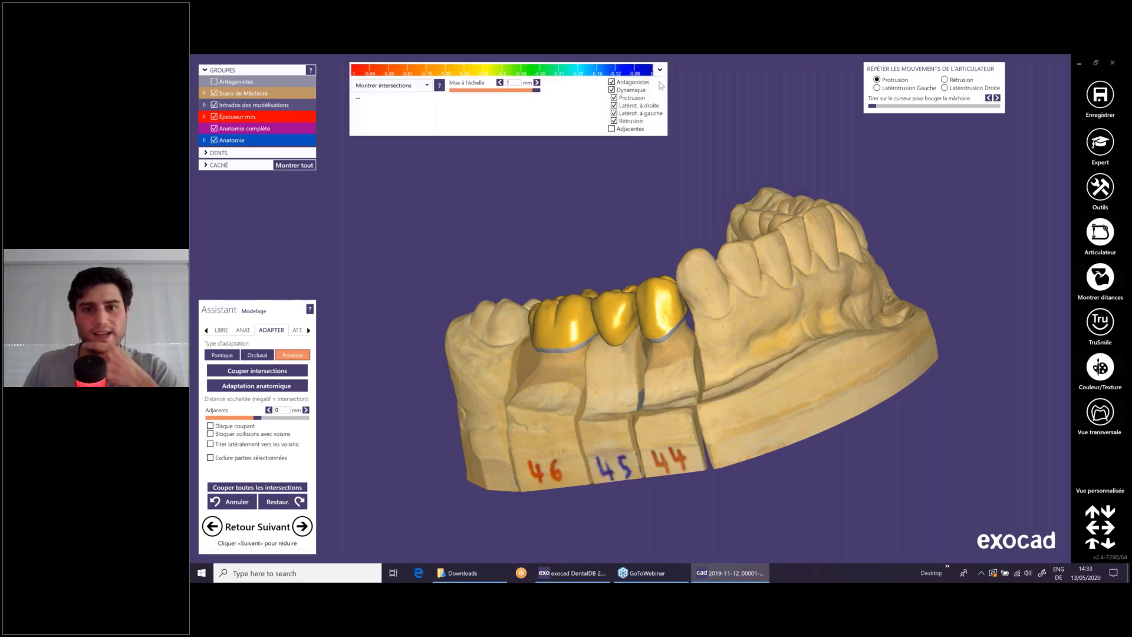
pyautogui.click(612, 129)
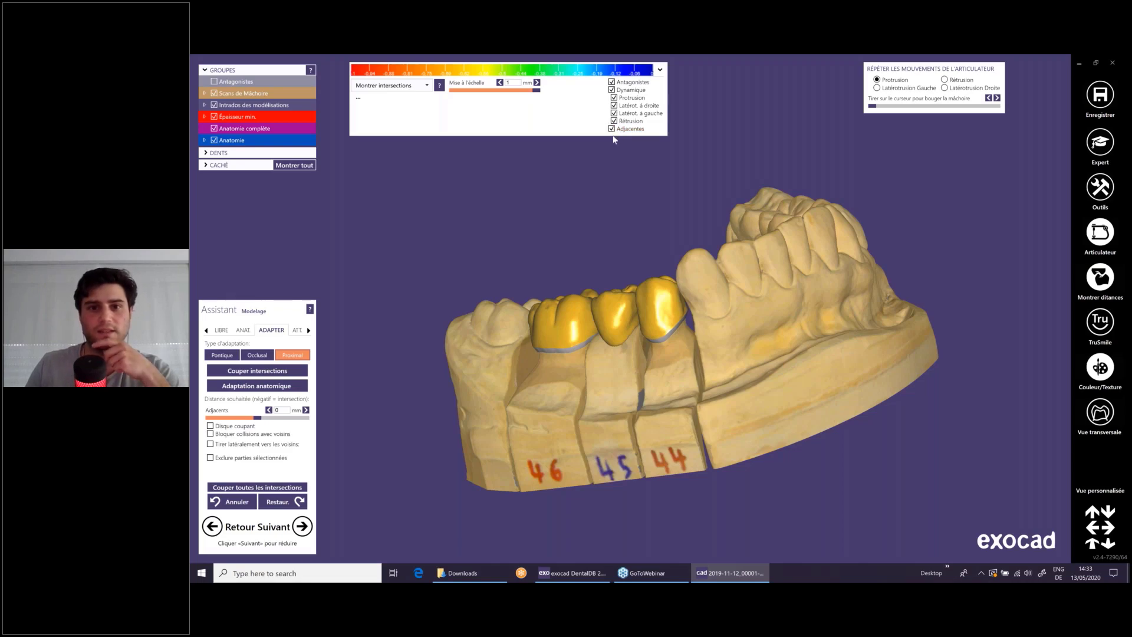
pyautogui.click(215, 94)
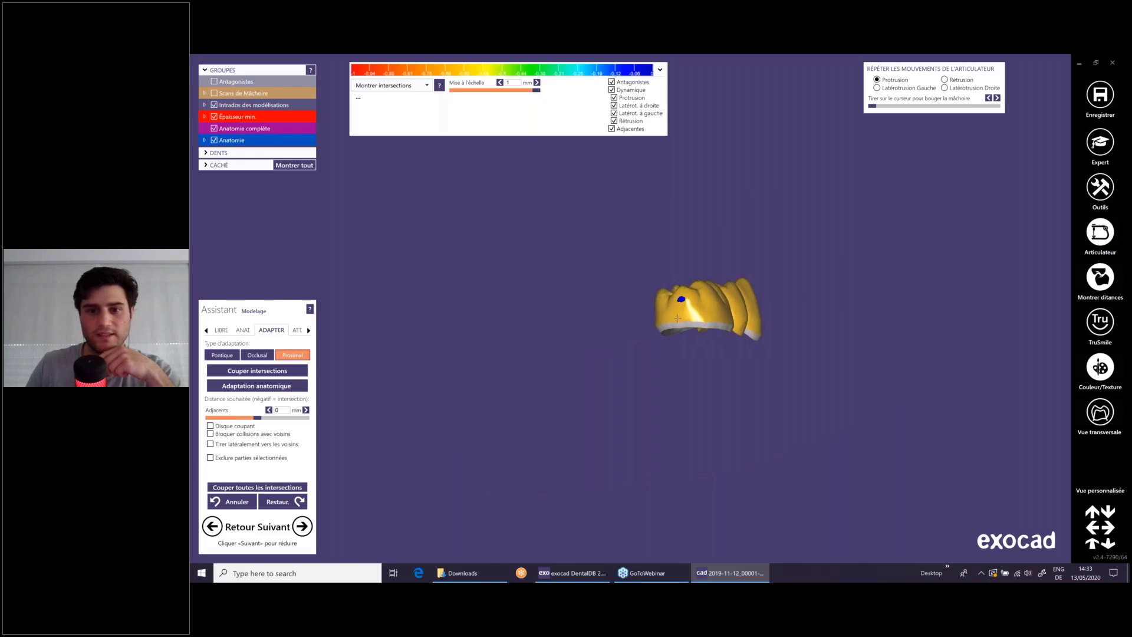
pyautogui.moveTo(694, 267); pyautogui.dragTo(524, 356, button='right')
pyautogui.scroll(6, 595, 332)
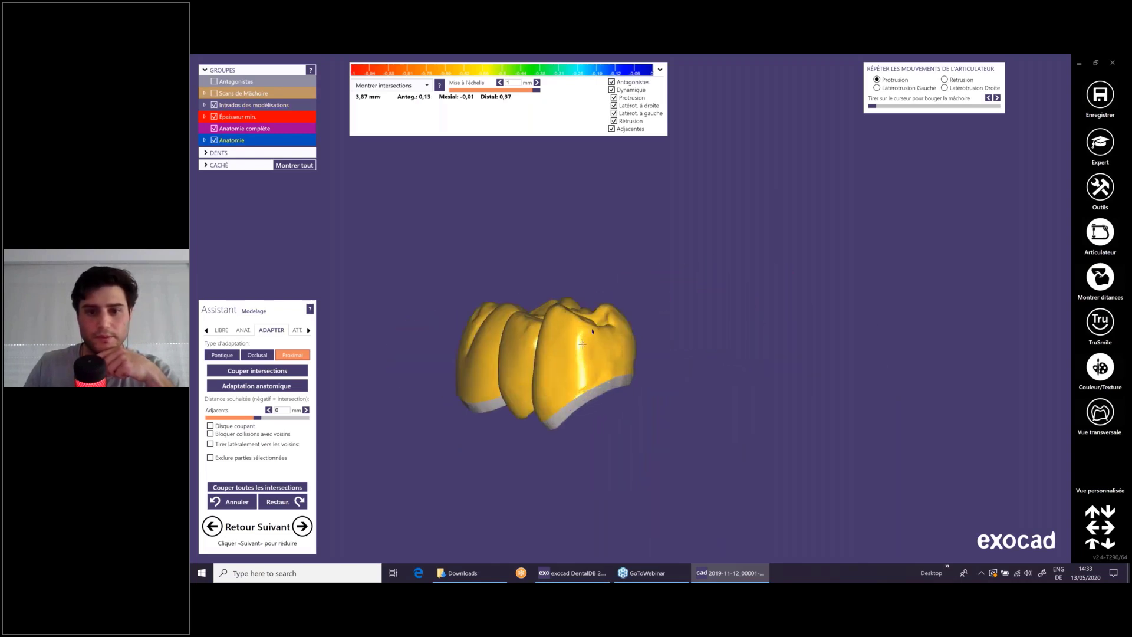
pyautogui.scroll(2, 594, 332)
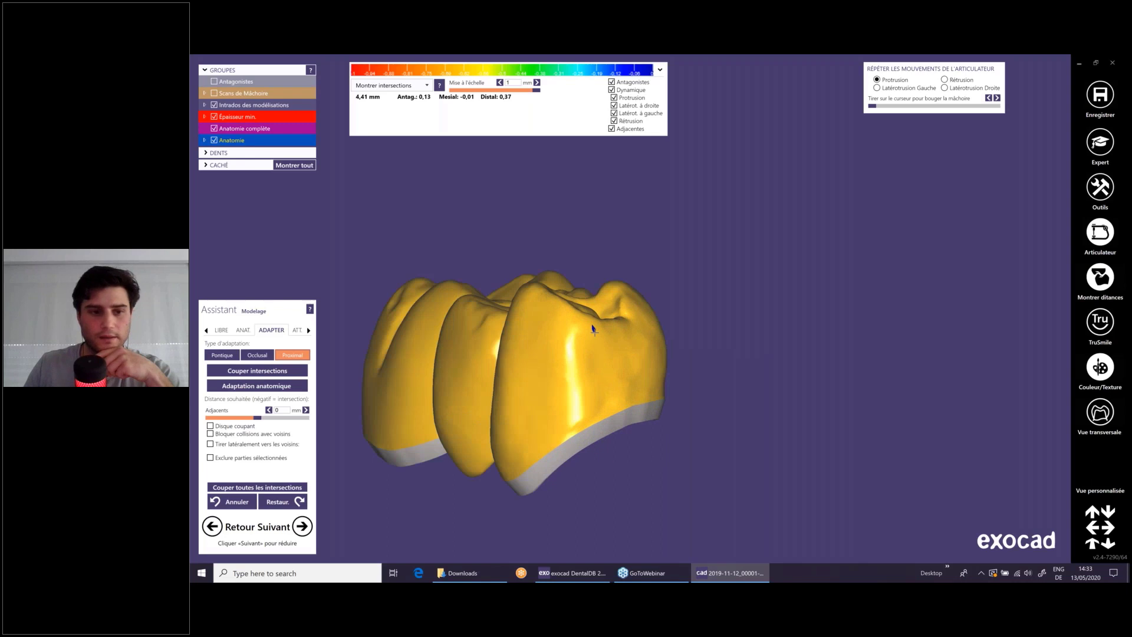
# - Rework the mesial contact area of crown 44 with the free add/remove brush
pyautogui.click(221, 330)
pyautogui.scroll(2, 583, 396)
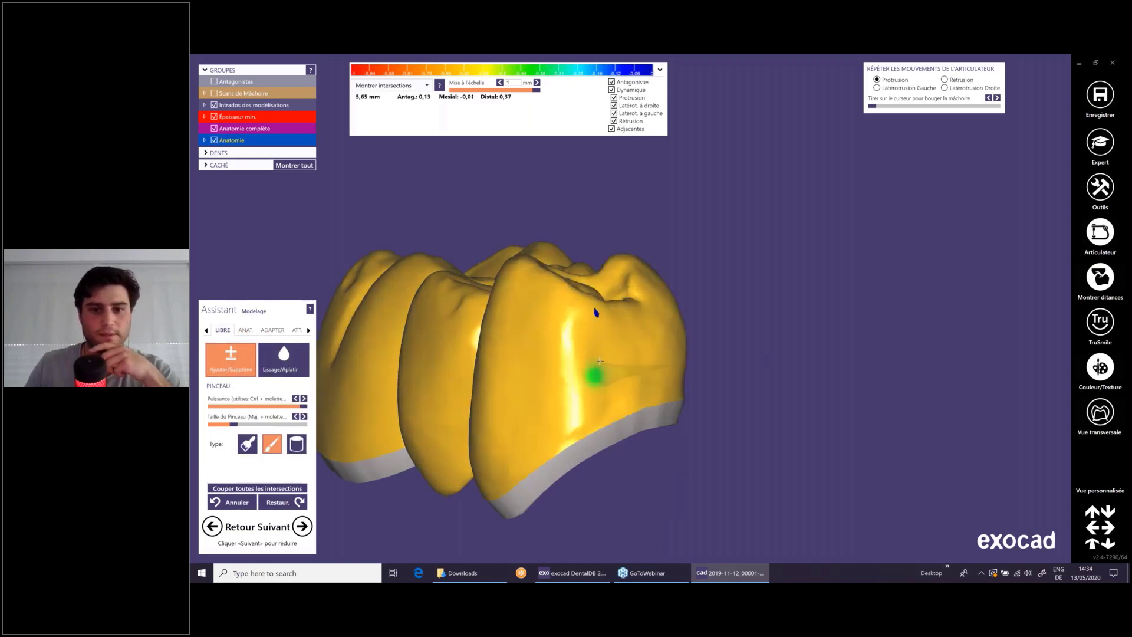
pyautogui.click(602, 326)
pyautogui.moveTo(498, 416); pyautogui.dragTo(330, 406, button='right')
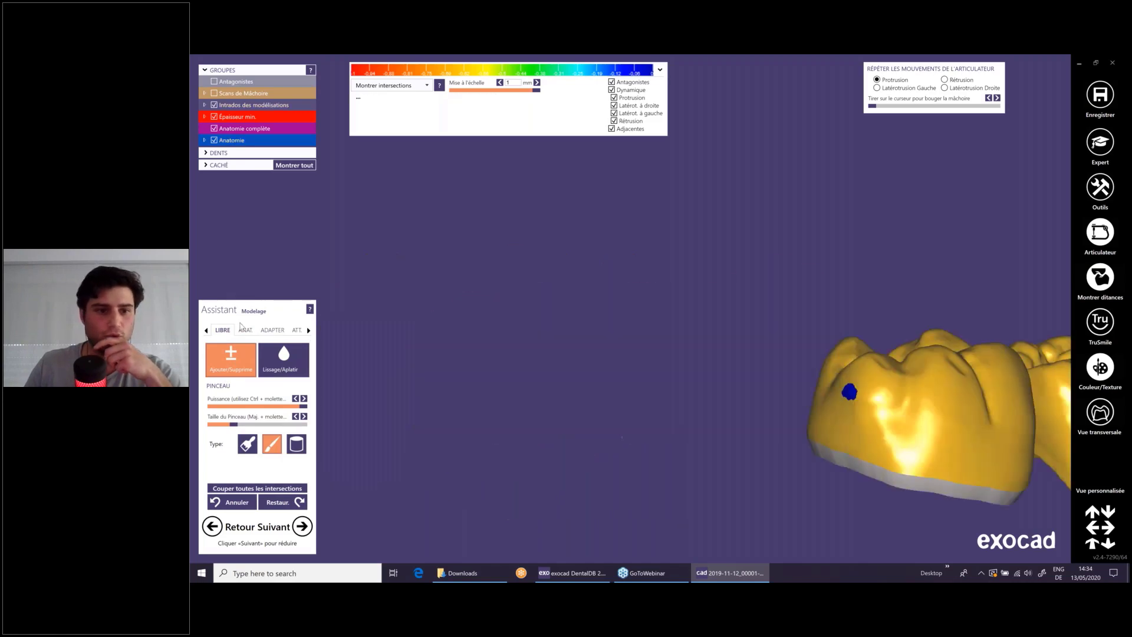
# - Return to the proximal adaptation and enable cutting discs at both ends of the 44–46 restoration
pyautogui.click(244, 331)
pyautogui.moveTo(564, 348); pyautogui.dragTo(346, 292, button='middle')
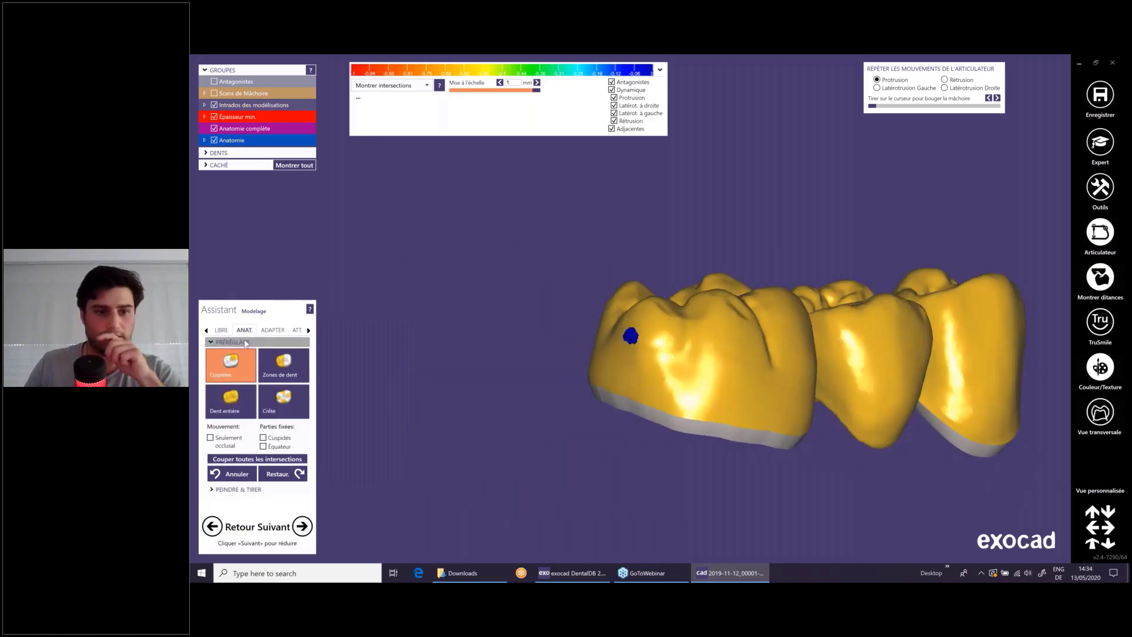
pyautogui.scroll(-6, 551, 377)
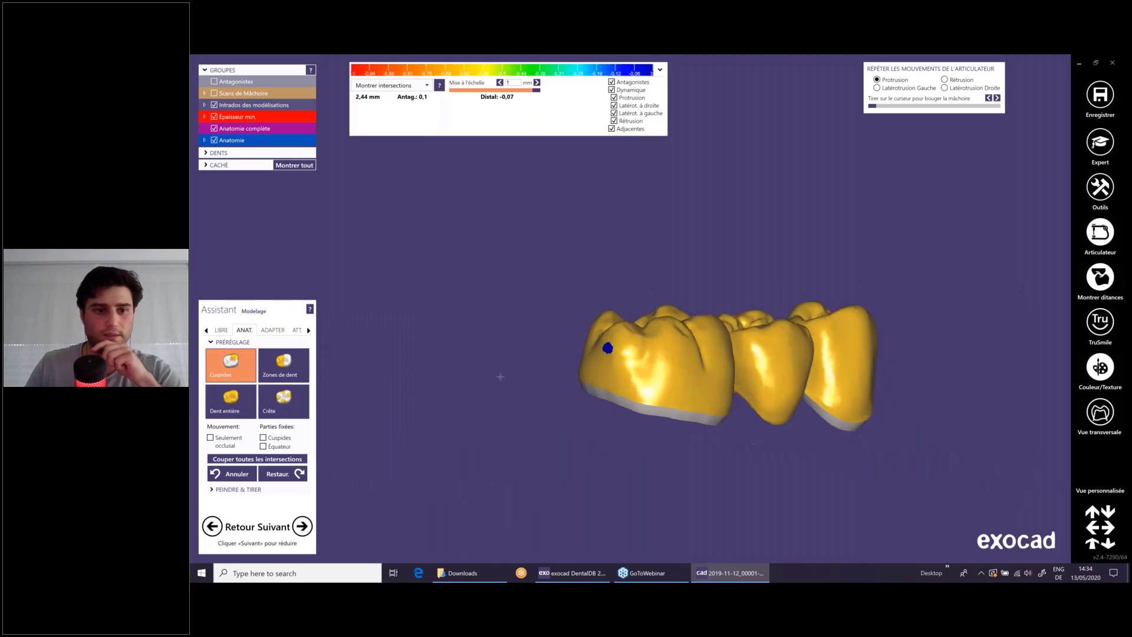
pyautogui.click(273, 330)
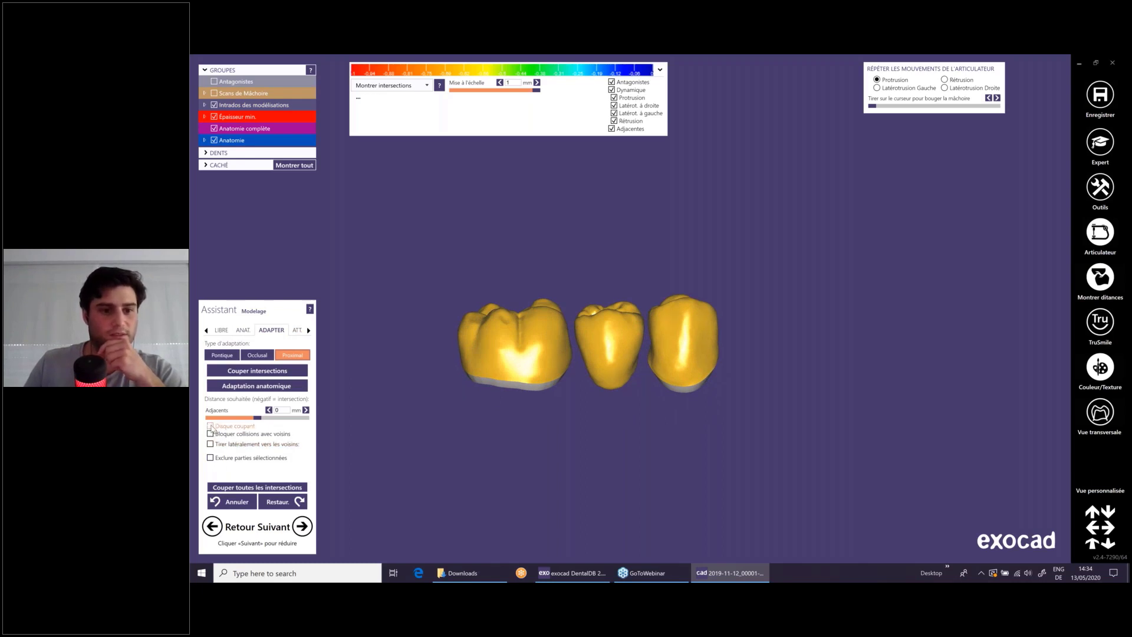
pyautogui.click(211, 426)
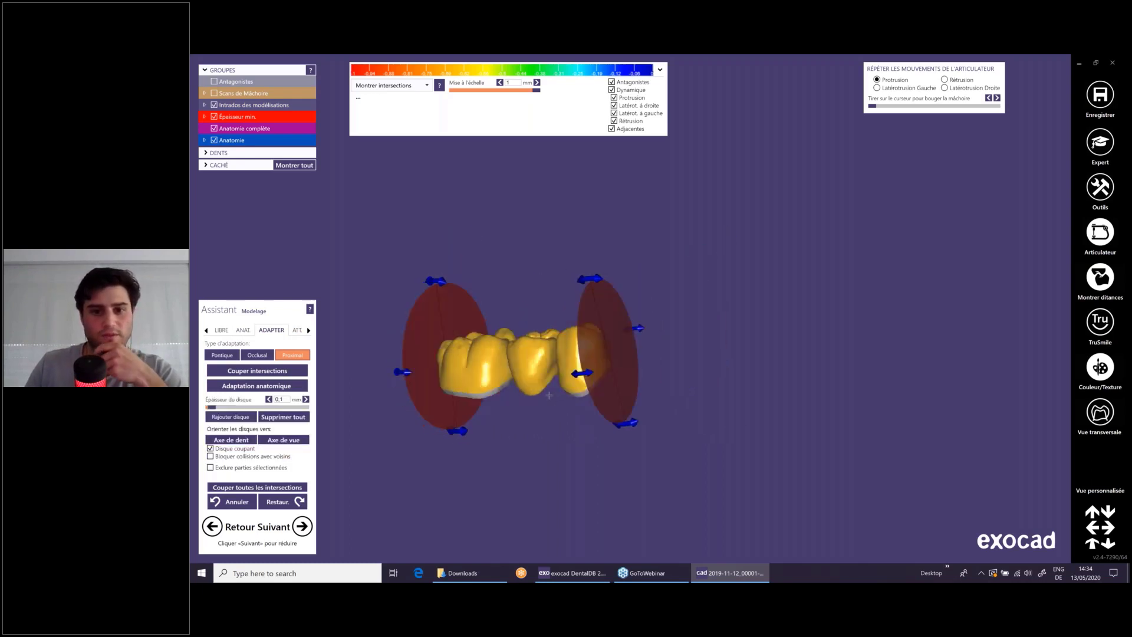
pyautogui.moveTo(549, 395); pyautogui.dragTo(598, 375, button='right')
pyautogui.scroll(3, 499, 349)
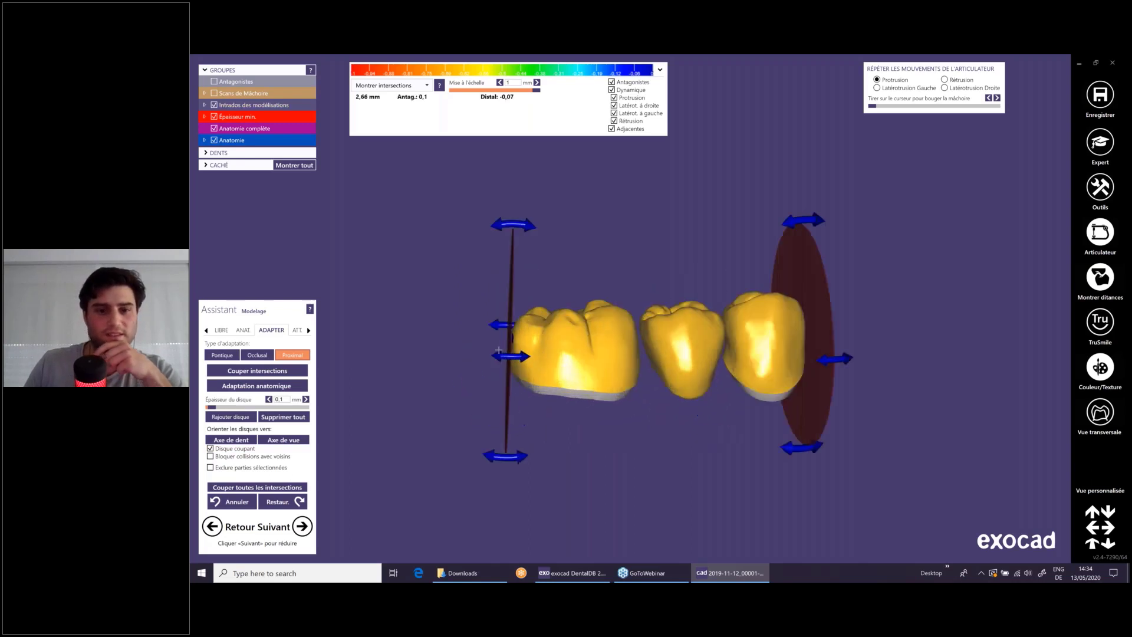
# - Angle and shift the cutting disc onto the distal contact of crown 46, and cut the intersections there
pyautogui.moveTo(510, 356); pyautogui.dragTo(516, 355)
pyautogui.scroll(-3, 516, 356)
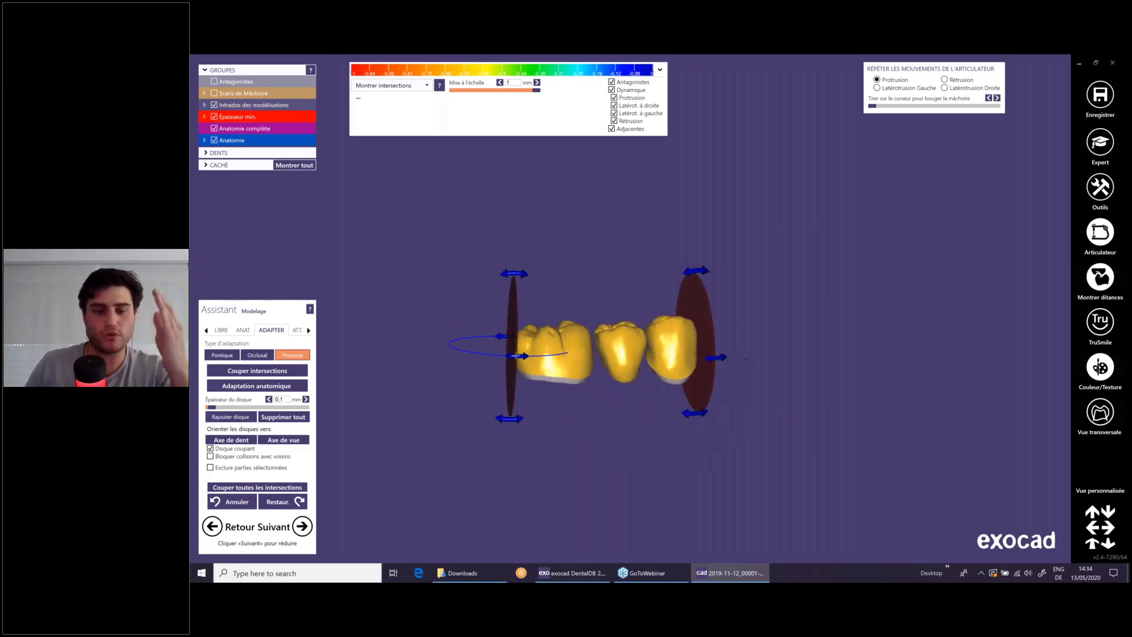
pyautogui.scroll(-3, 516, 356)
pyautogui.moveTo(516, 355)
pyautogui.mouseDown(button='right')
pyautogui.moveTo(625, 349)
pyautogui.moveTo(513, 338)
pyautogui.mouseUp(button='right')
pyautogui.scroll(4, 569, 342)
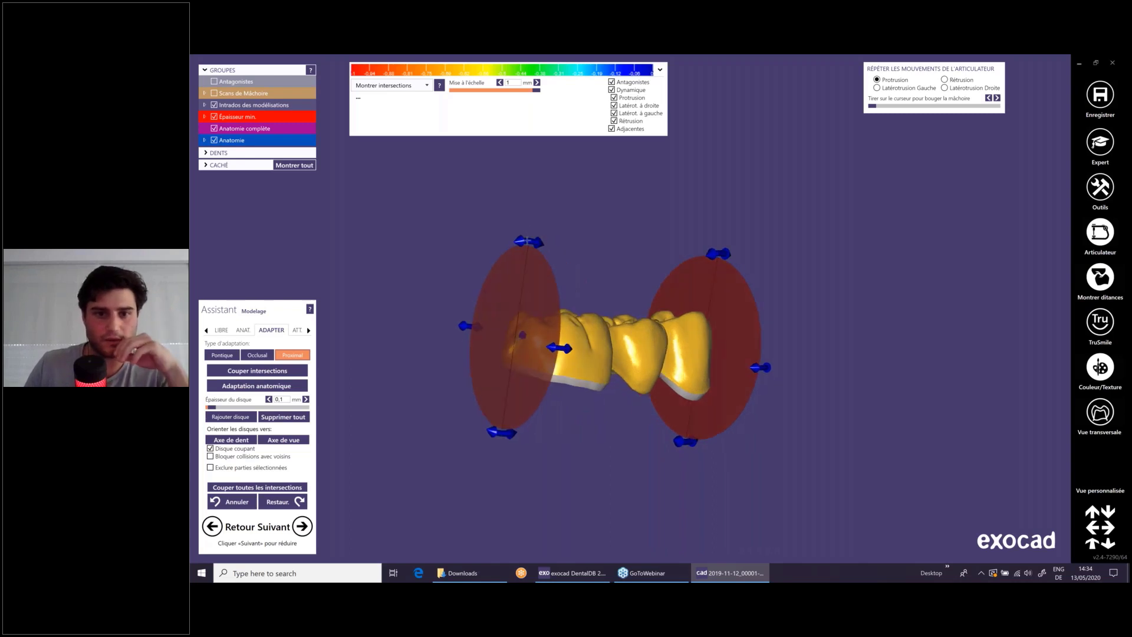
pyautogui.moveTo(527, 241); pyautogui.dragTo(533, 243)
pyautogui.scroll(6, 515, 359)
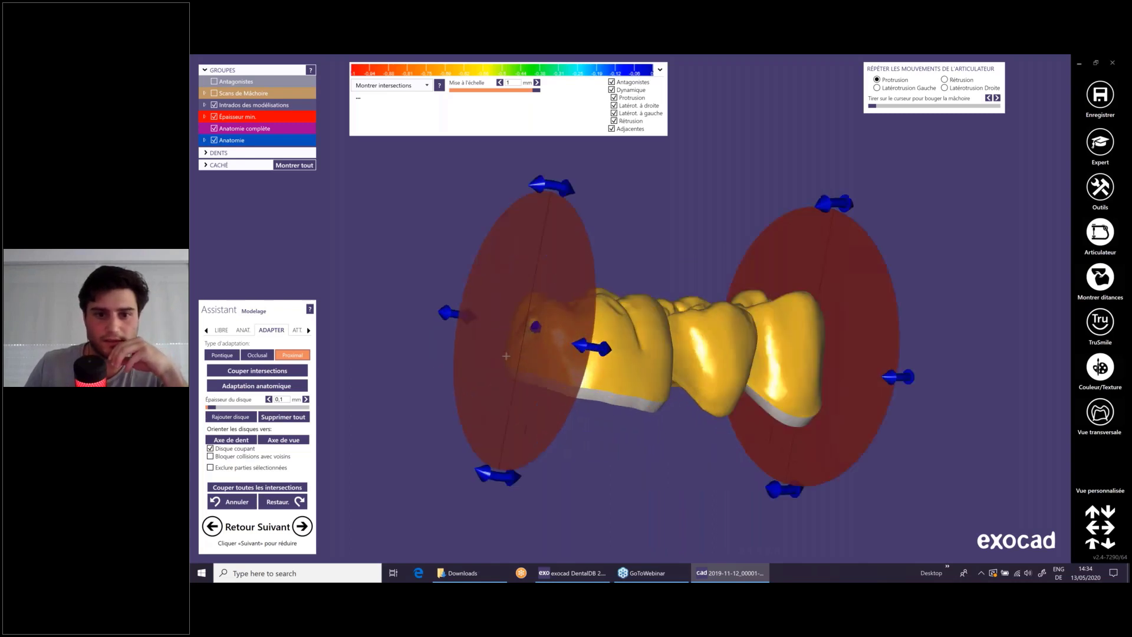
pyautogui.scroll(1, 516, 359)
pyautogui.moveTo(516, 359); pyautogui.dragTo(520, 359)
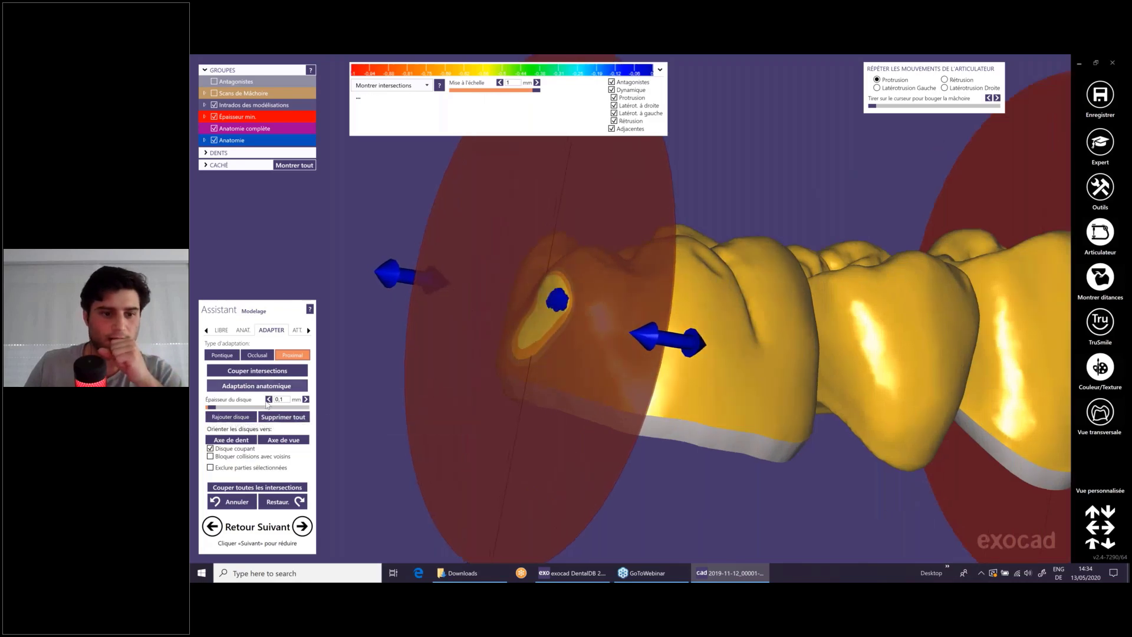
pyautogui.click(256, 371)
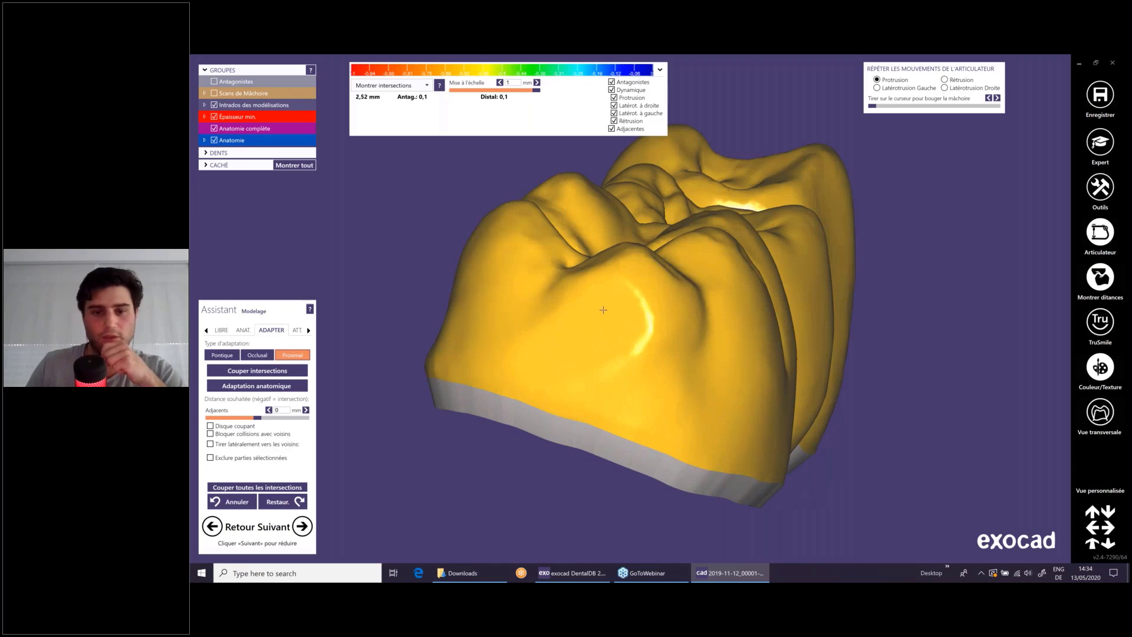
# - Build up the distal contact area of crown 46 in free modelling with the broad add/remove brush
pyautogui.click(222, 329)
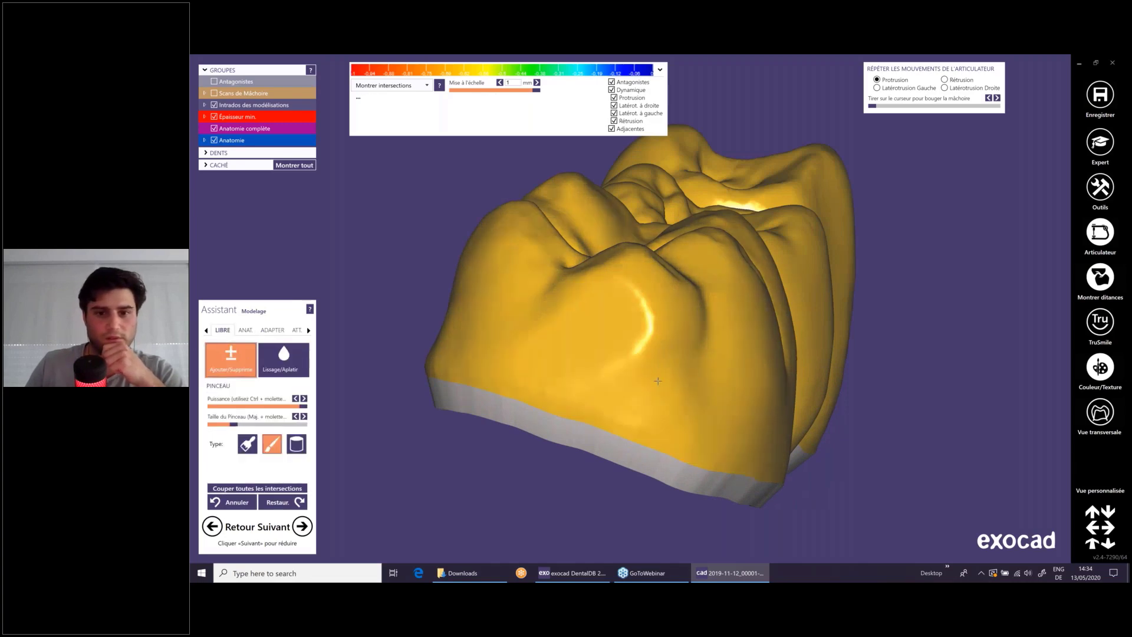
pyautogui.click(248, 443)
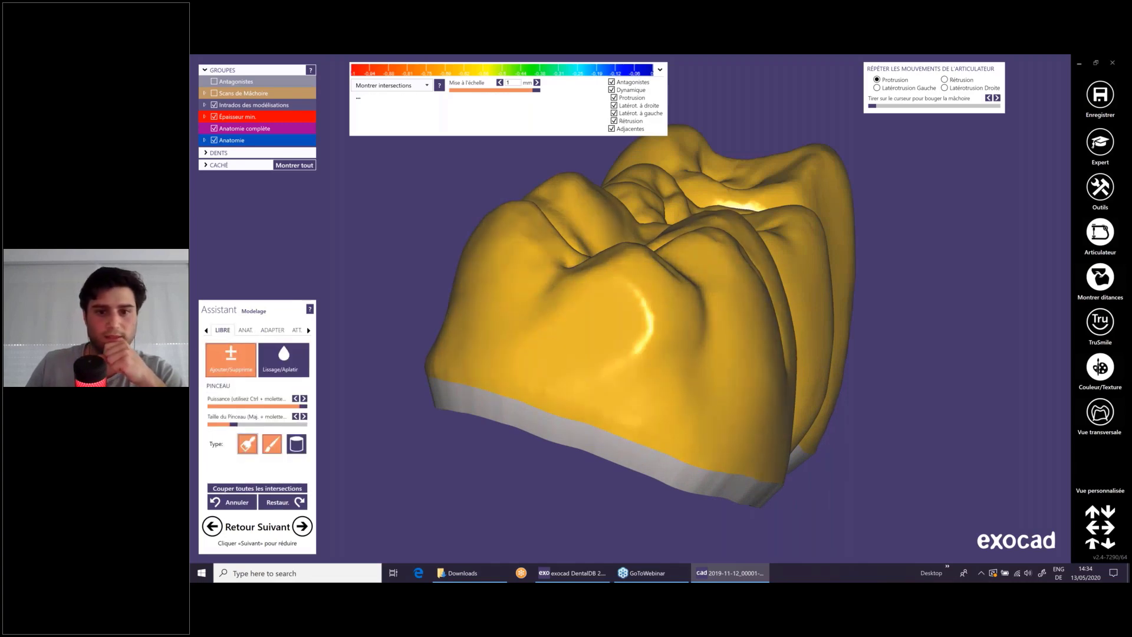
pyautogui.click(581, 329)
pyautogui.scroll(-3, 580, 373)
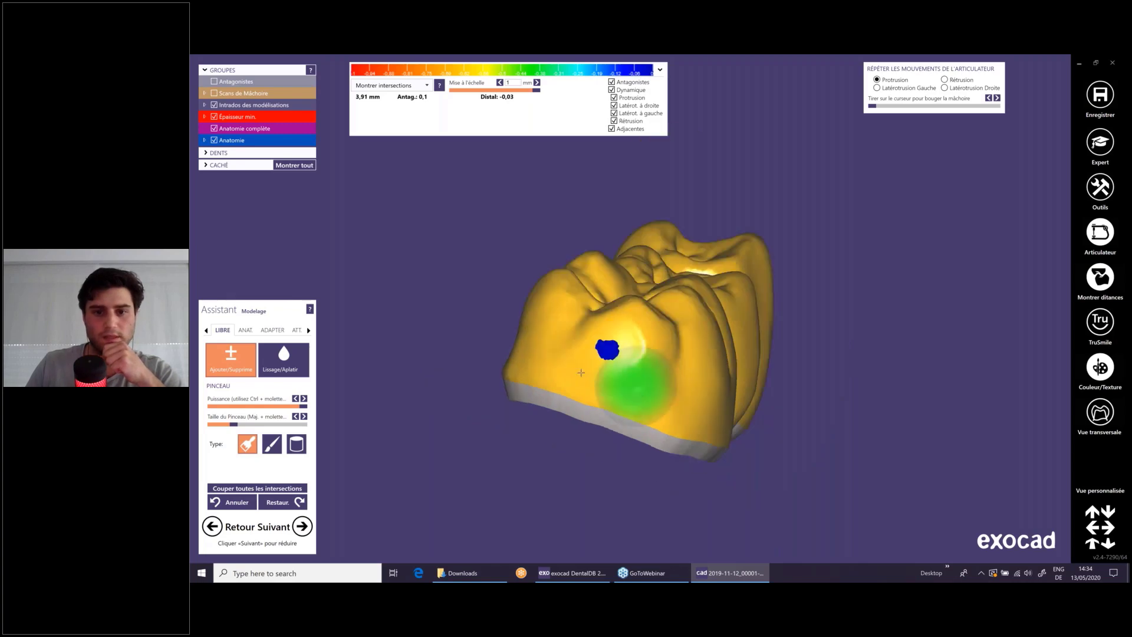
pyautogui.scroll(-3, 581, 373)
pyautogui.moveTo(580, 372); pyautogui.dragTo(437, 361, button='right')
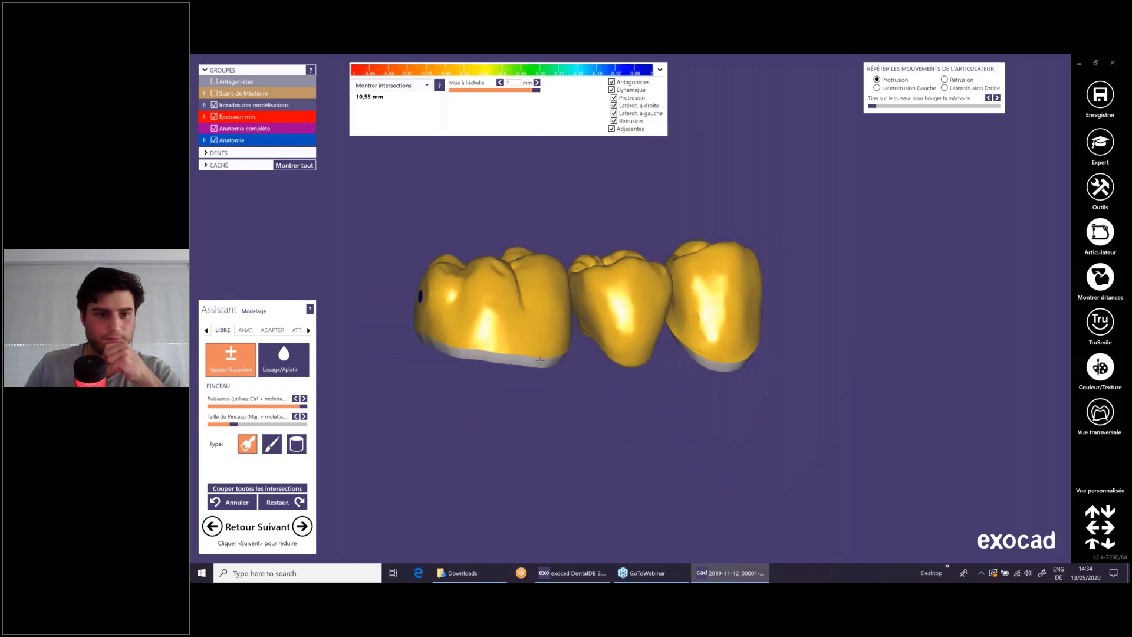
# - Smooth the buccal cusp area of crown 46 with the smoothing brush and show the jaw scans again
pyautogui.click(269, 357)
pyautogui.scroll(2, 442, 294)
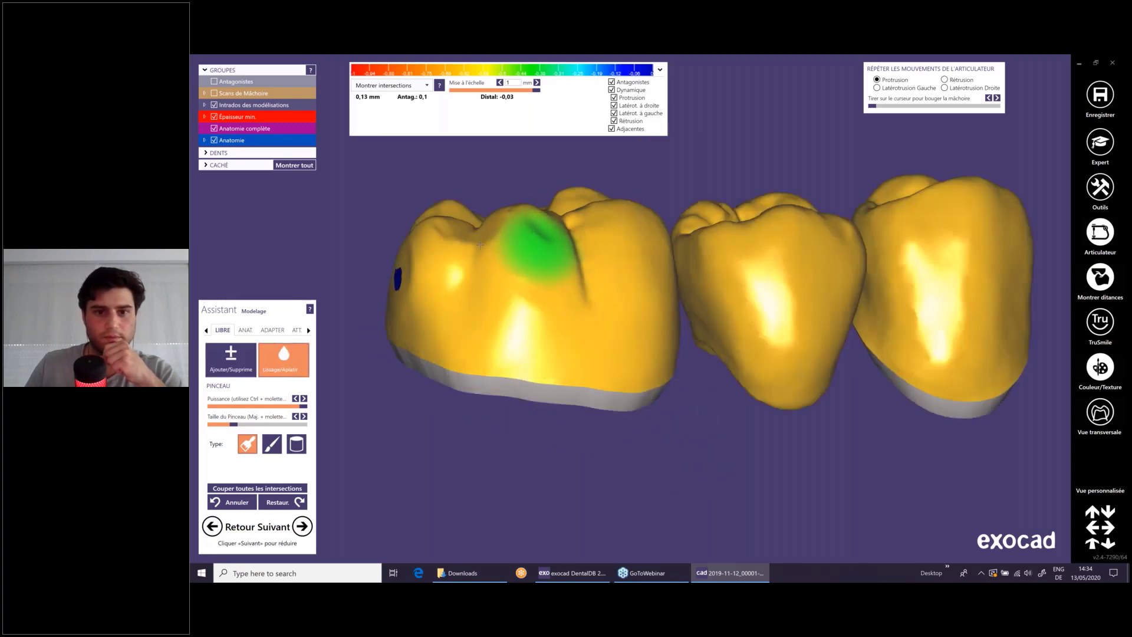
pyautogui.scroll(-3, 460, 358)
pyautogui.moveTo(460, 359); pyautogui.dragTo(395, 356, button='right')
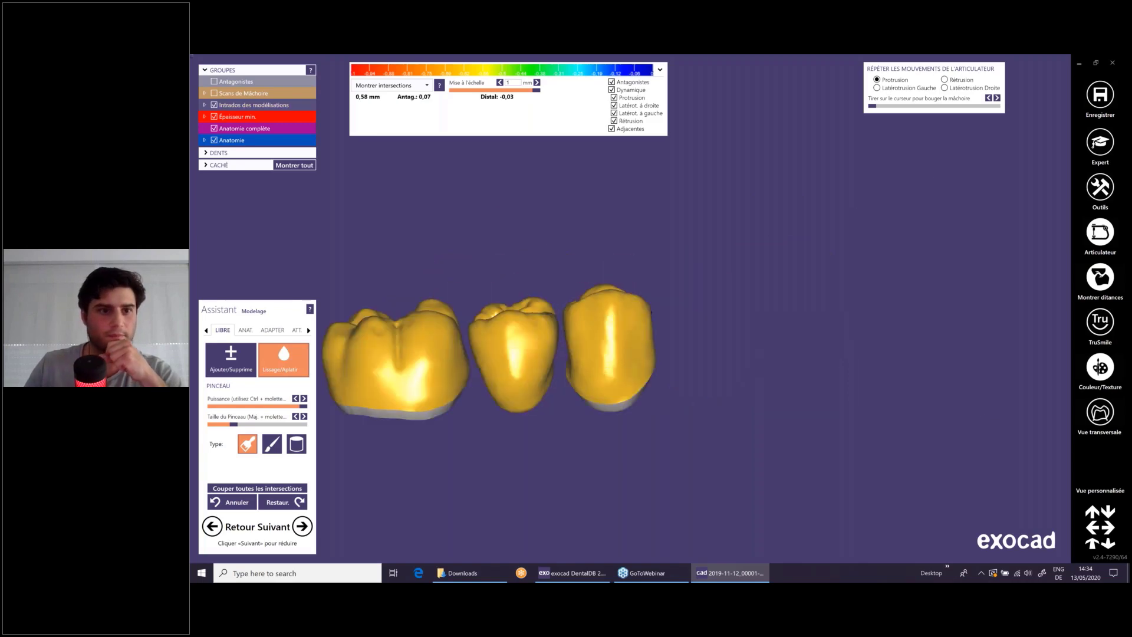
pyautogui.click(214, 93)
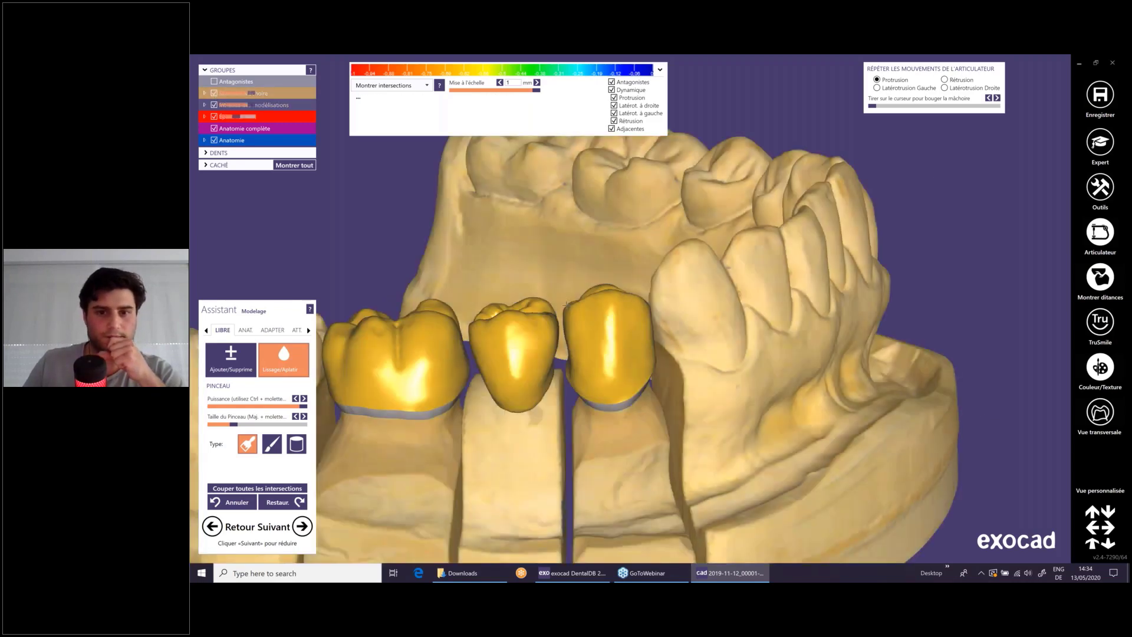
pyautogui.scroll(-3, 314, 481)
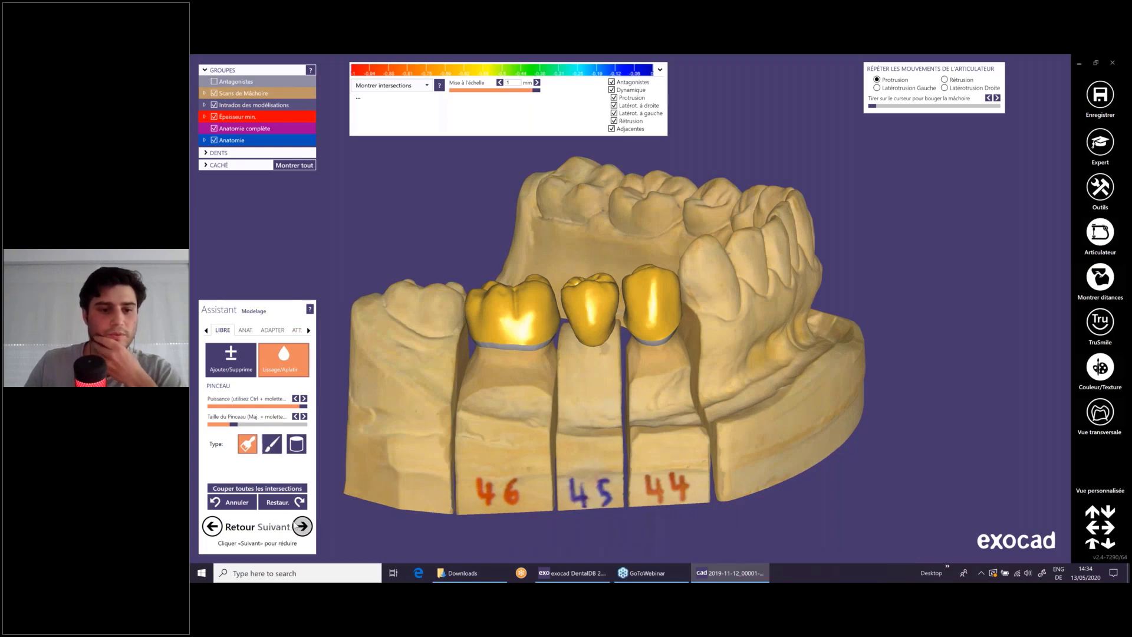
# - Open the attachment functions and look through the available attachment libraries
pyautogui.click(295, 330)
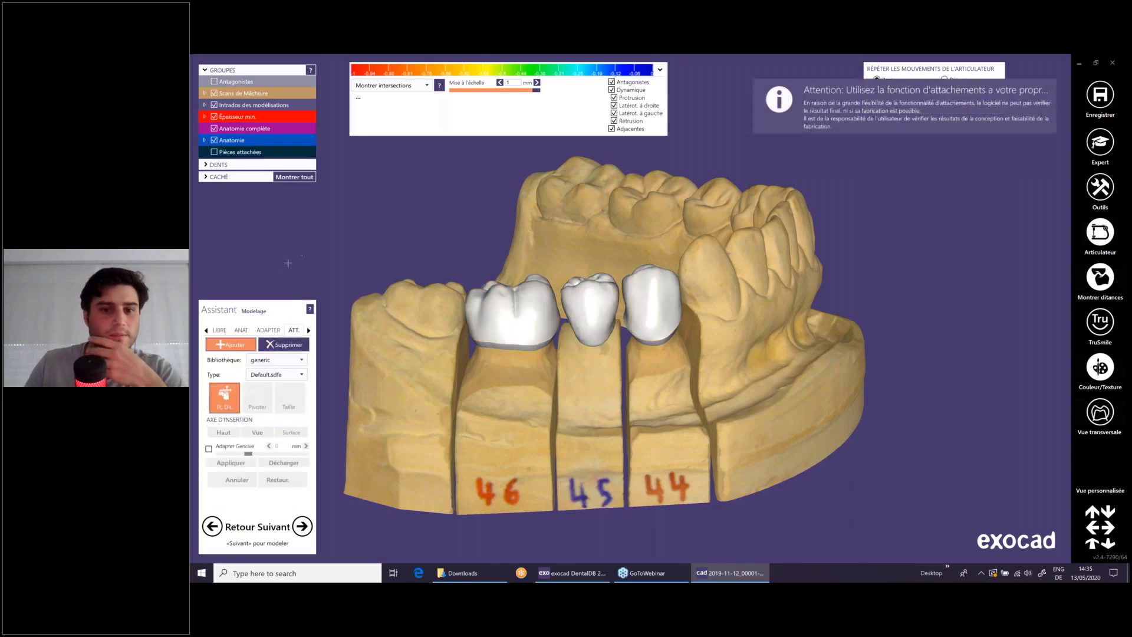
pyautogui.click(303, 360)
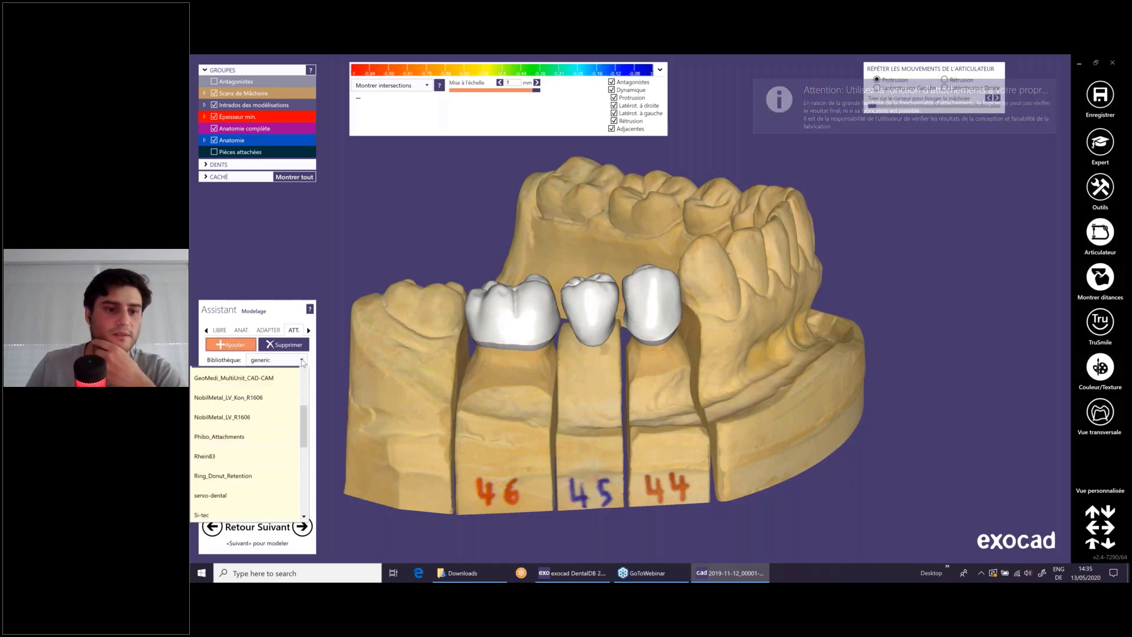
pyautogui.click(263, 475)
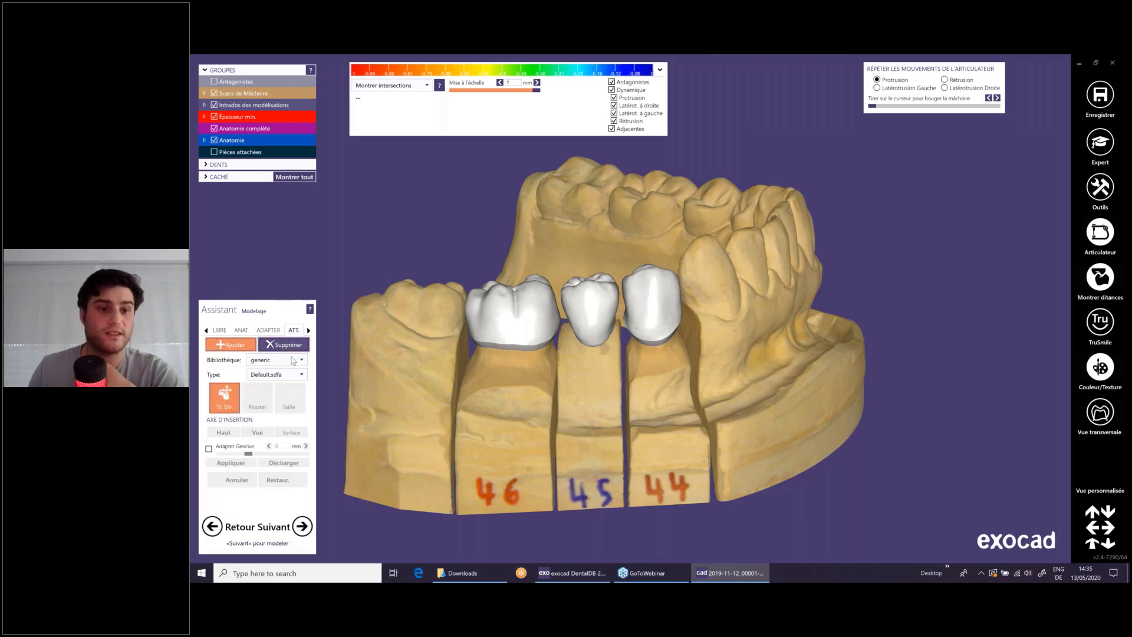
# - Advance the wizard to the reduction stage and inspect the crowns with the normal reduction settings
pyautogui.click(303, 525)
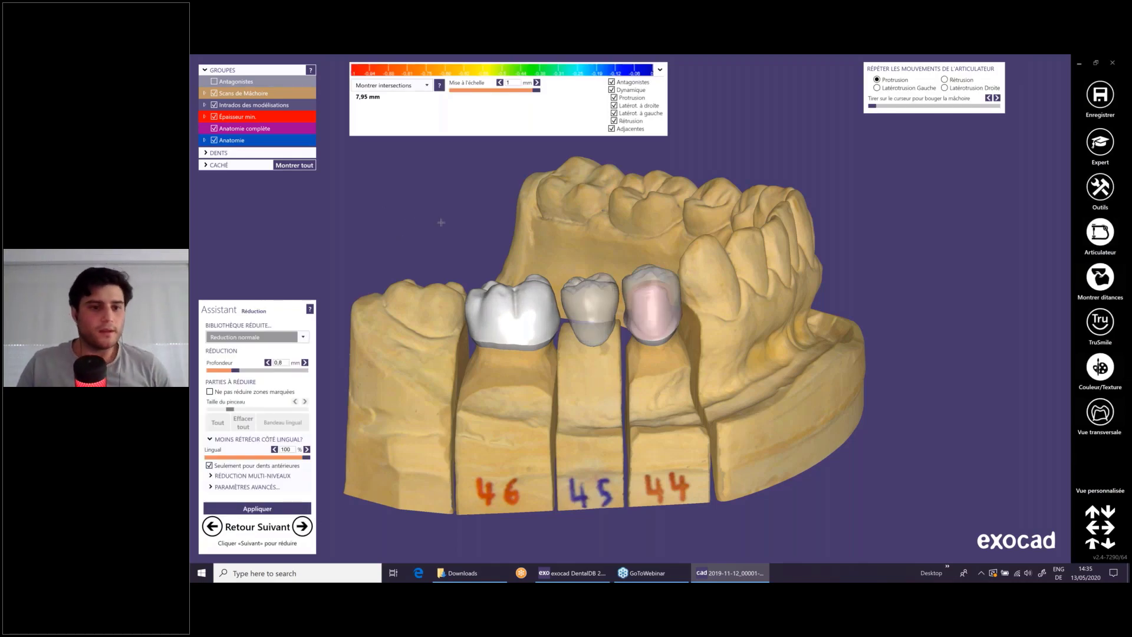
pyautogui.moveTo(441, 223); pyautogui.dragTo(298, 268, button='right')
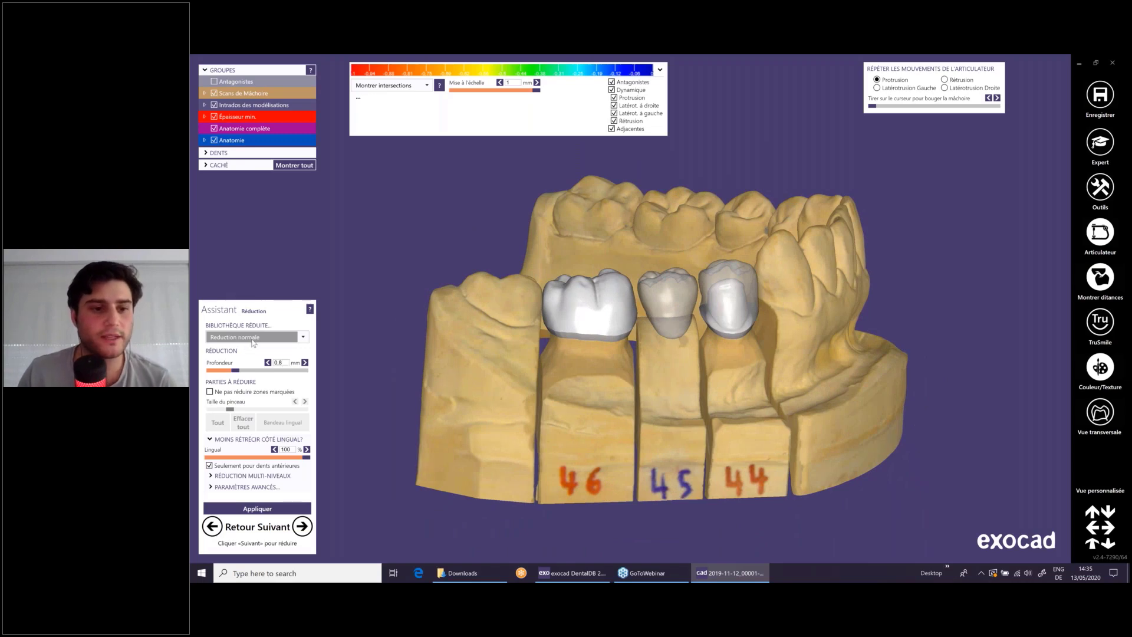
pyautogui.click(235, 370)
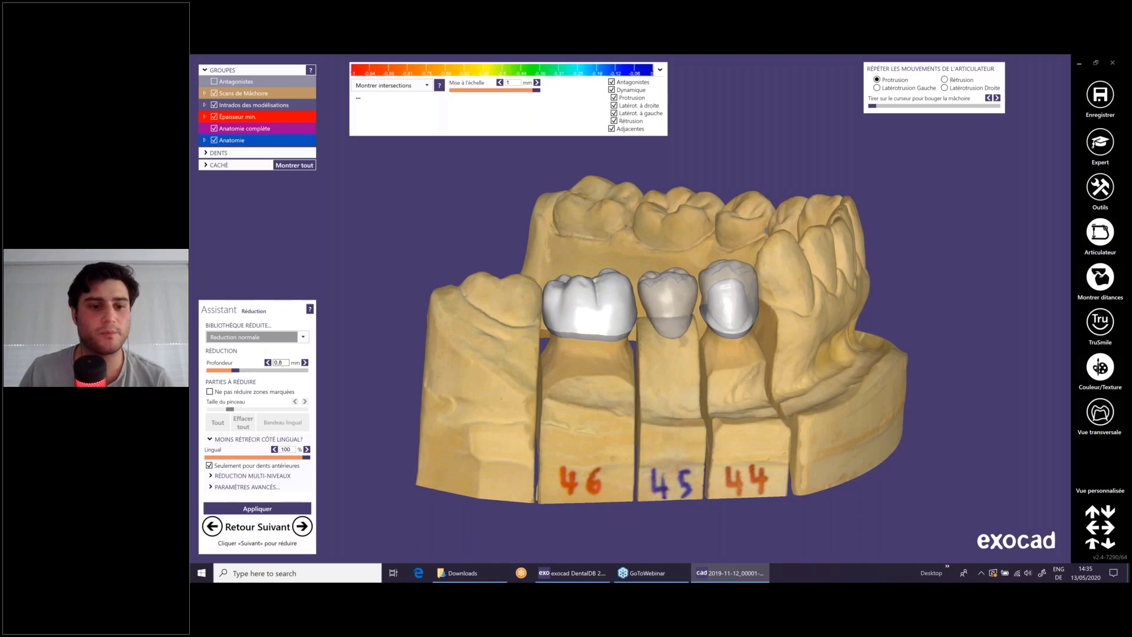
# - Try the incisal-ridges and facial-ridges reduction libraries on teeth 44 and 45
pyautogui.click(303, 338)
pyautogui.scroll(3, 246, 435)
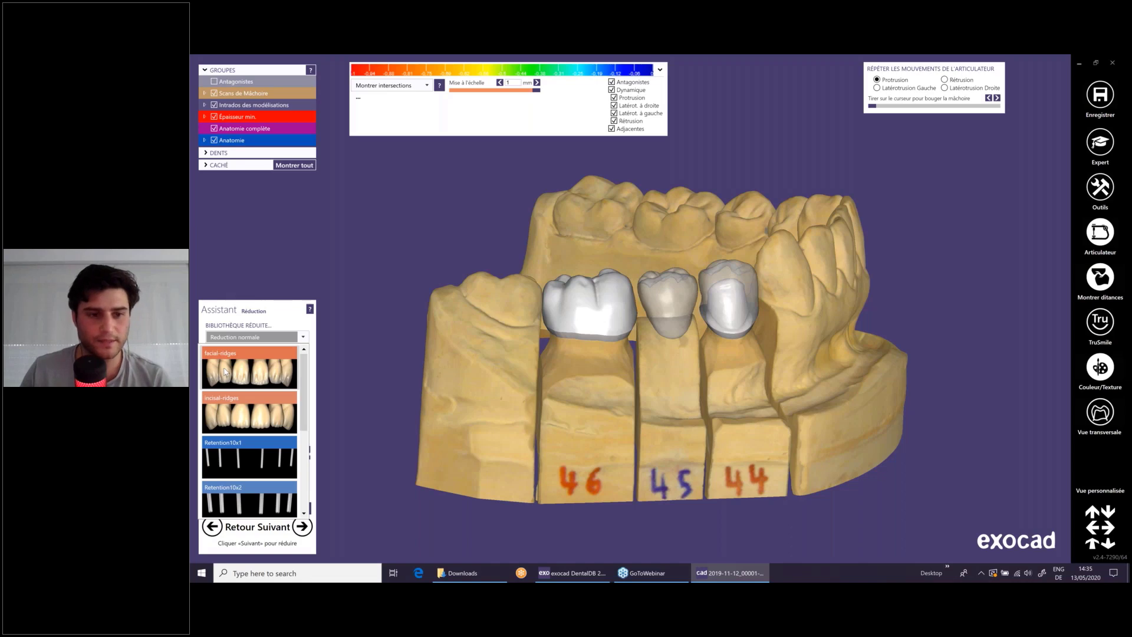
pyautogui.click(234, 414)
pyautogui.click(250, 337)
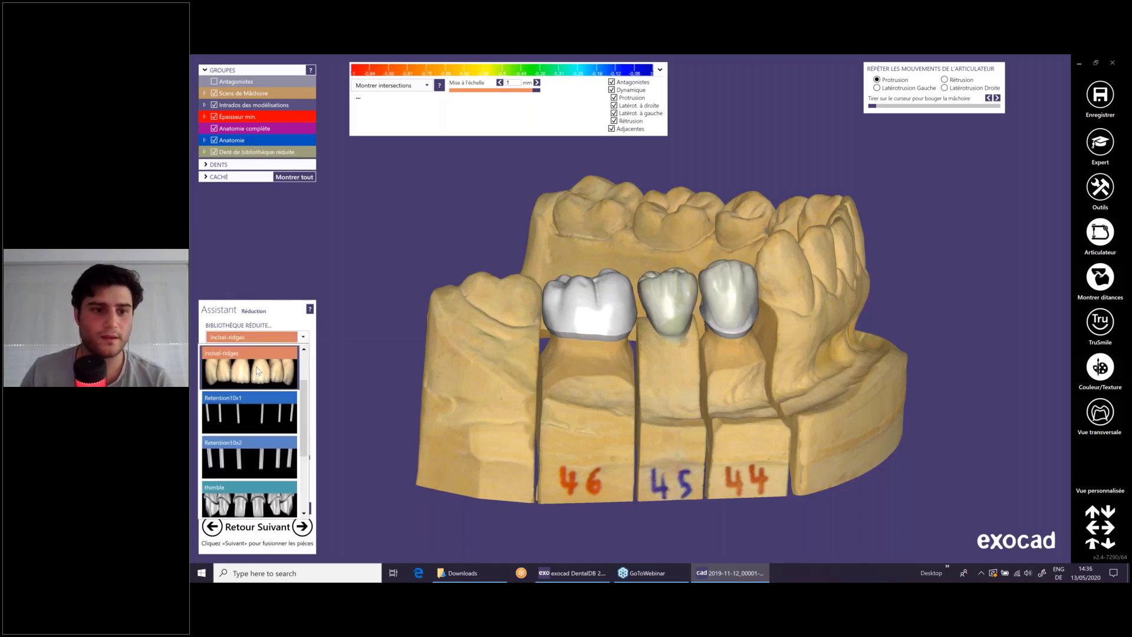
pyautogui.click(238, 372)
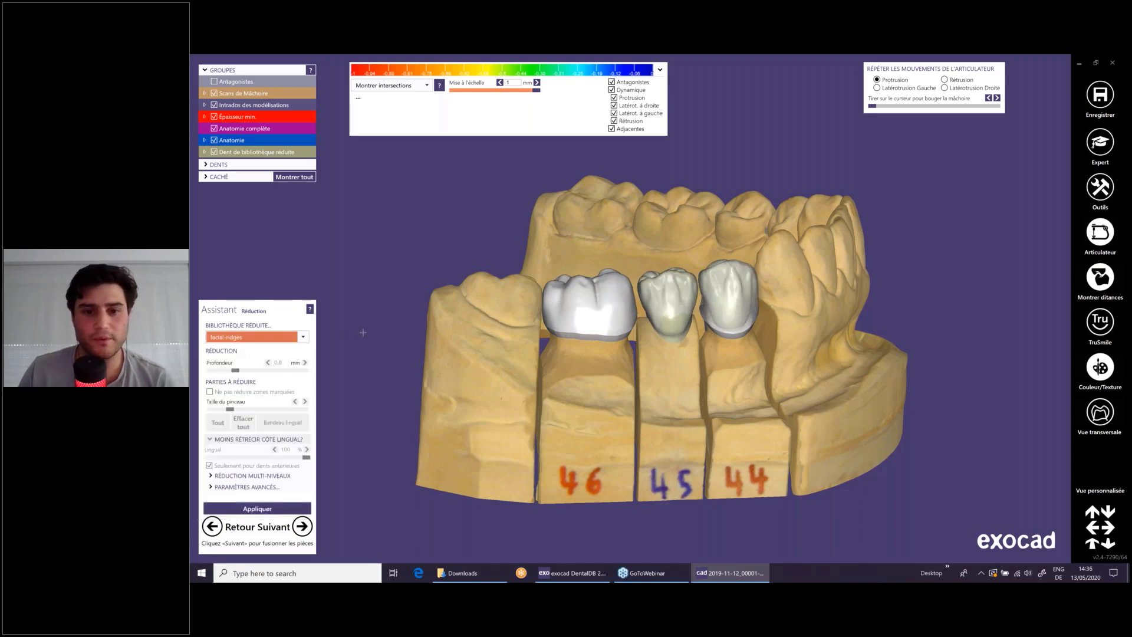
pyautogui.scroll(-3, 363, 333)
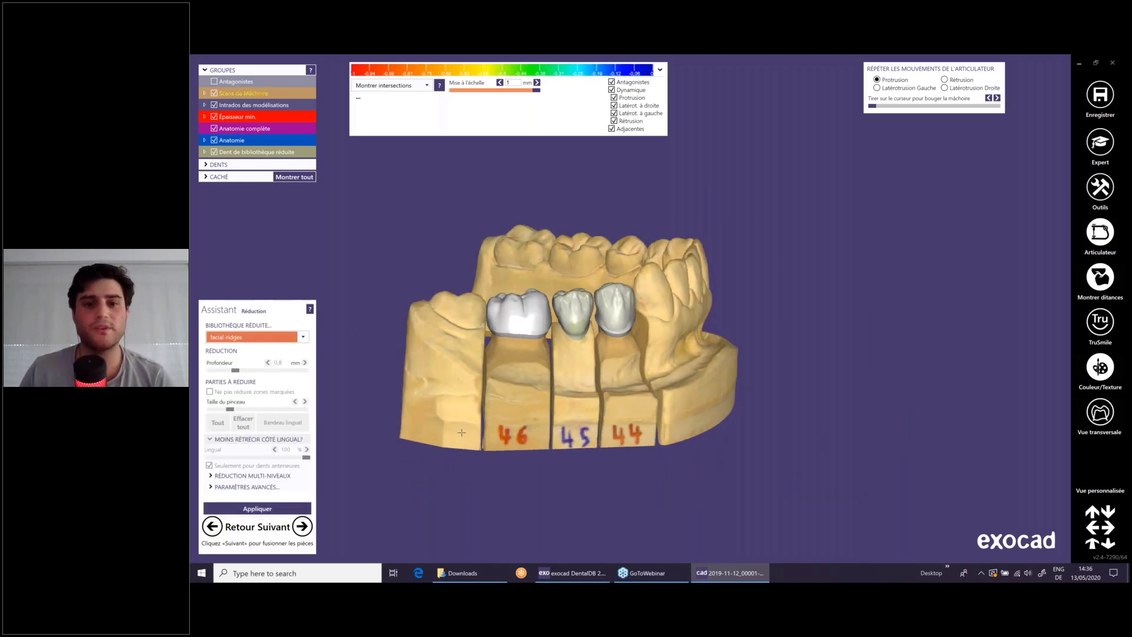
pyautogui.moveTo(462, 432)
pyautogui.mouseDown(button='right')
pyautogui.moveTo(458, 414)
pyautogui.moveTo(451, 440)
pyautogui.mouseUp(button='right')
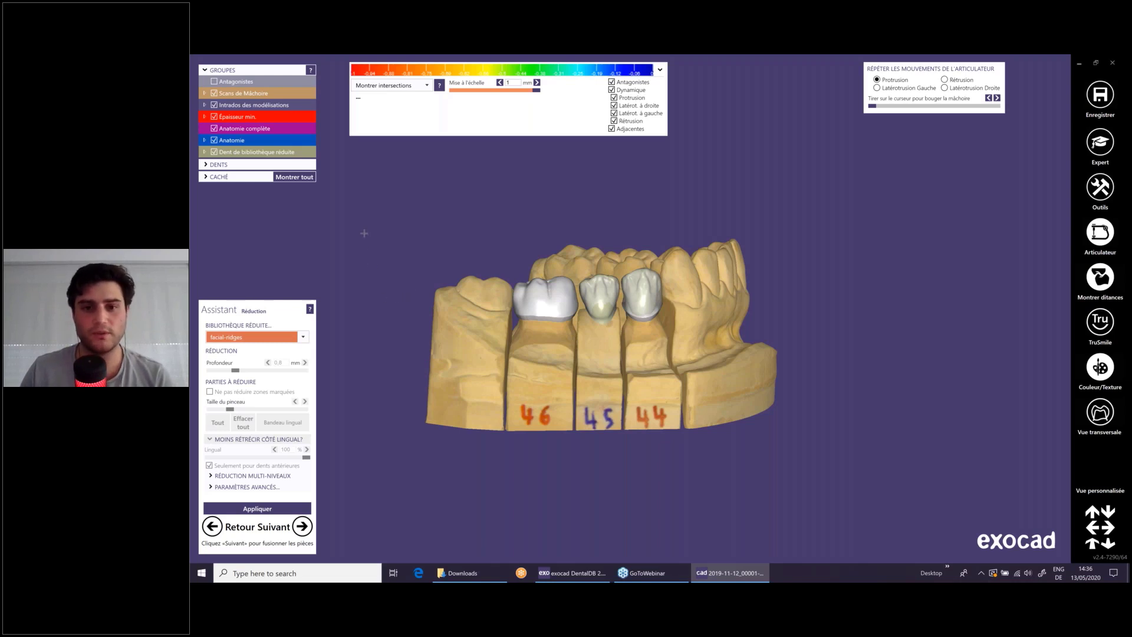
pyautogui.moveTo(369, 233); pyautogui.dragTo(342, 342, button='right')
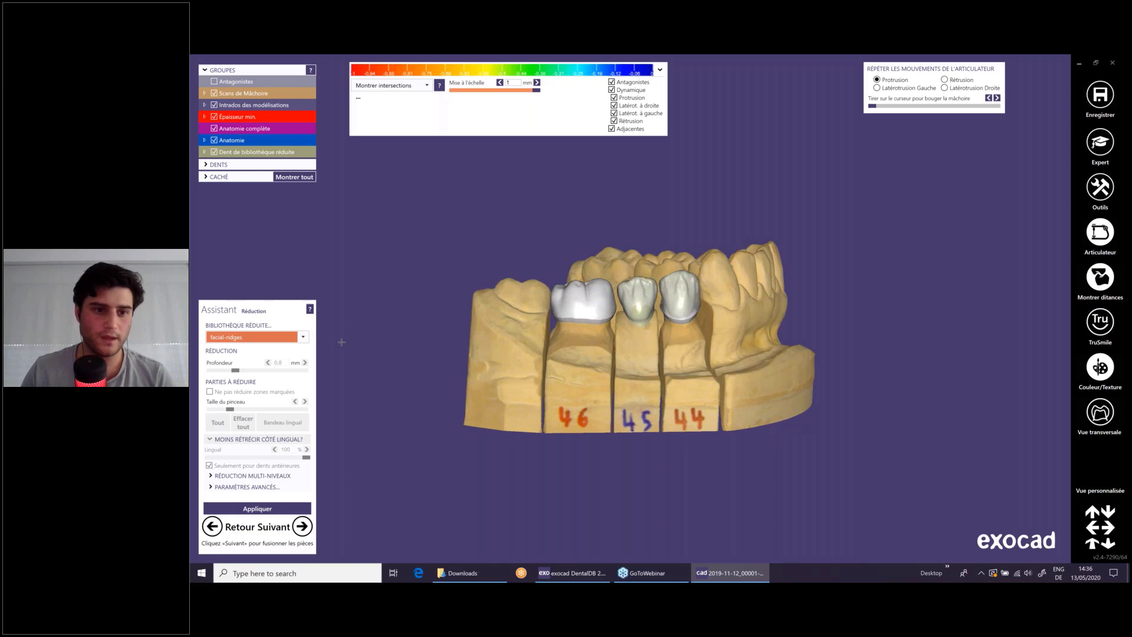
# - Switch the reduction library back to Reduction normale
pyautogui.click(302, 338)
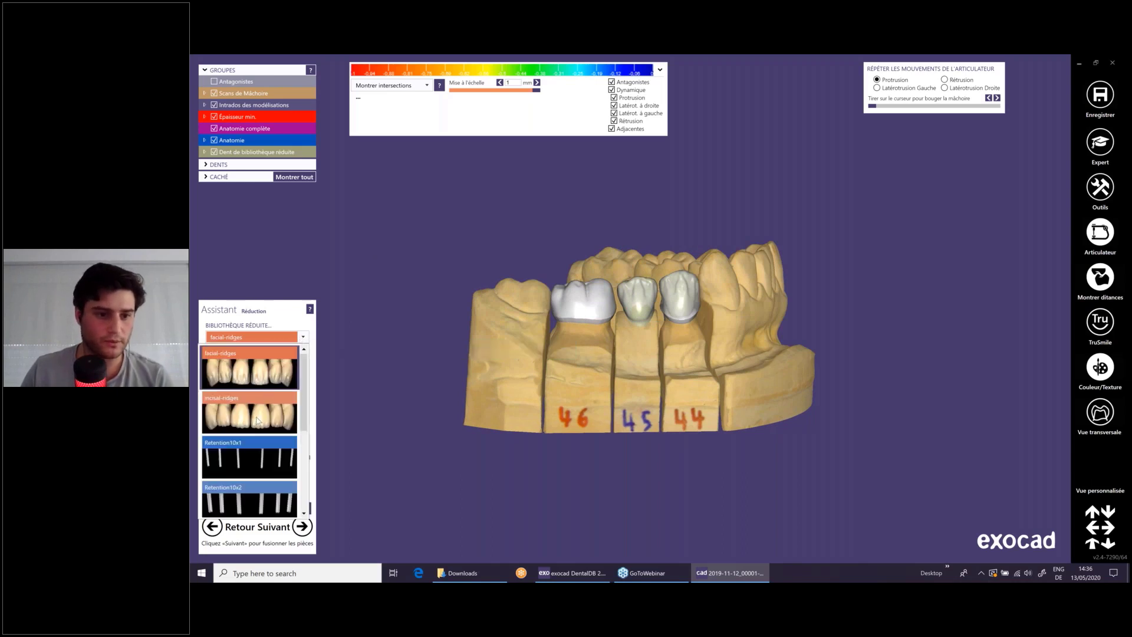
pyautogui.scroll(-2, 257, 420)
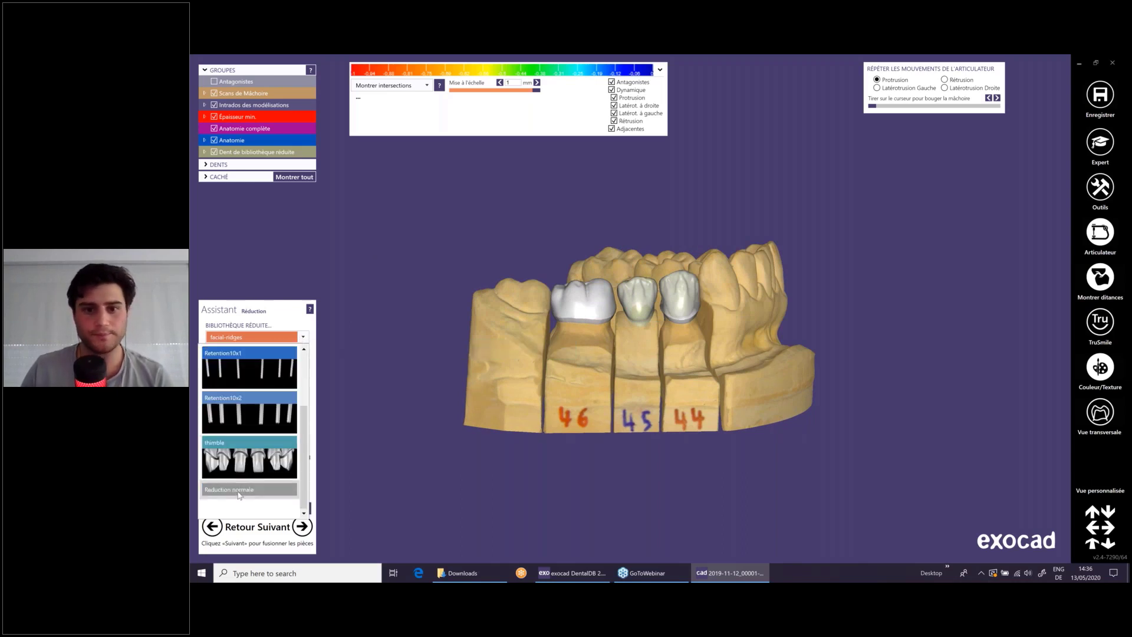
pyautogui.click(239, 491)
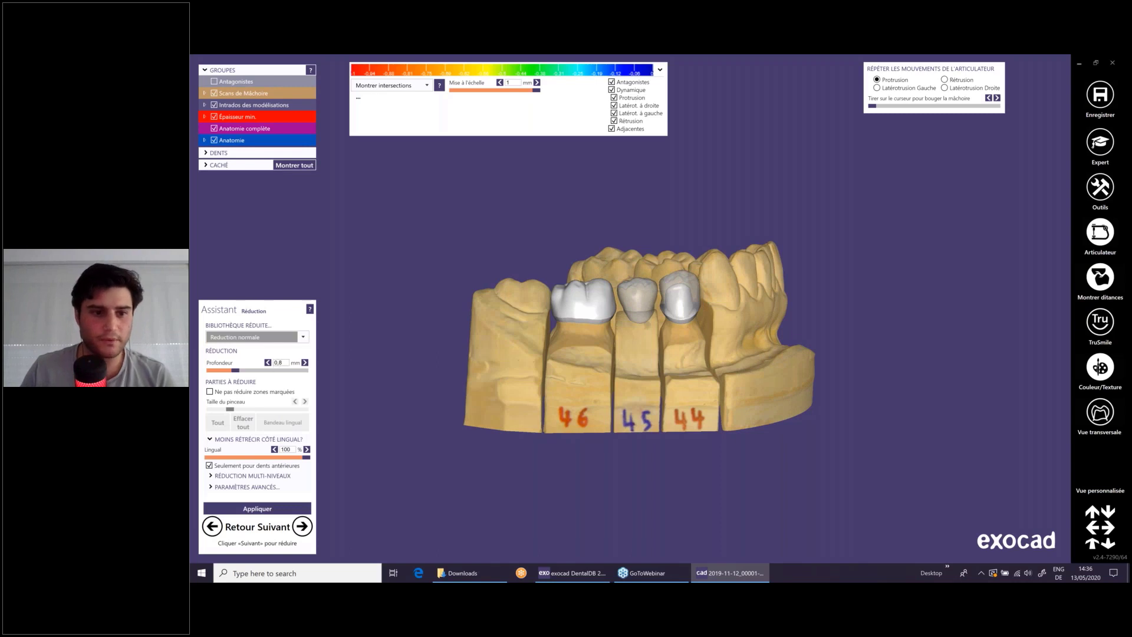
# - Exclude marked zones from the reduction and enlarge the marking brush
pyautogui.click(283, 363)
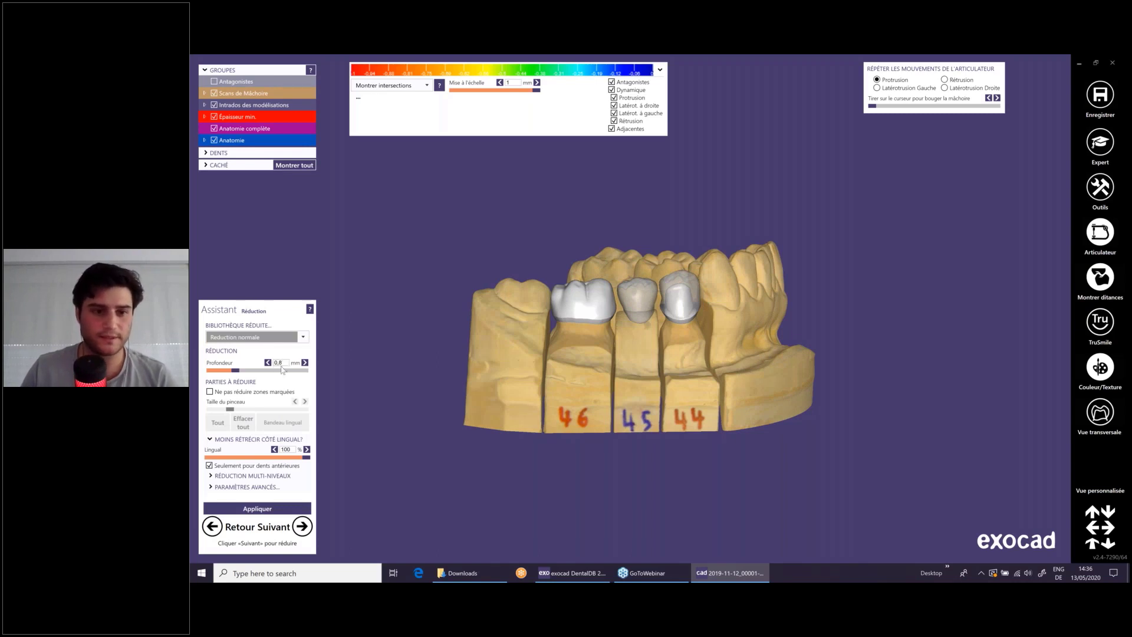
pyautogui.click(210, 392)
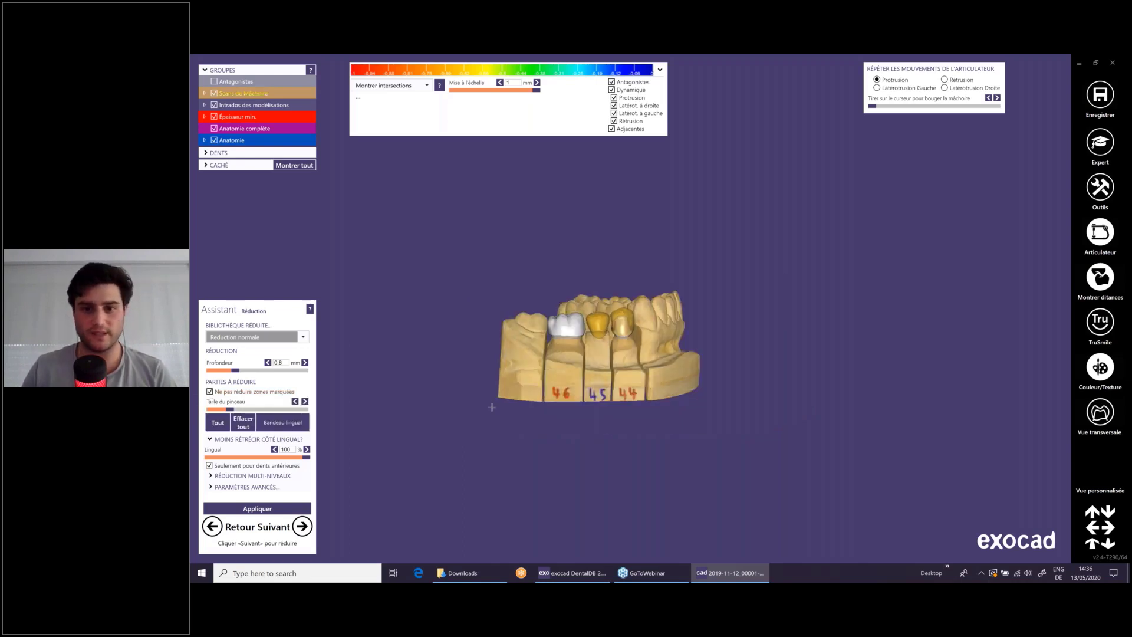
pyautogui.moveTo(491, 407); pyautogui.dragTo(750, 182, button='right')
pyautogui.scroll(2, 708, 242)
pyautogui.scroll(3, 708, 242)
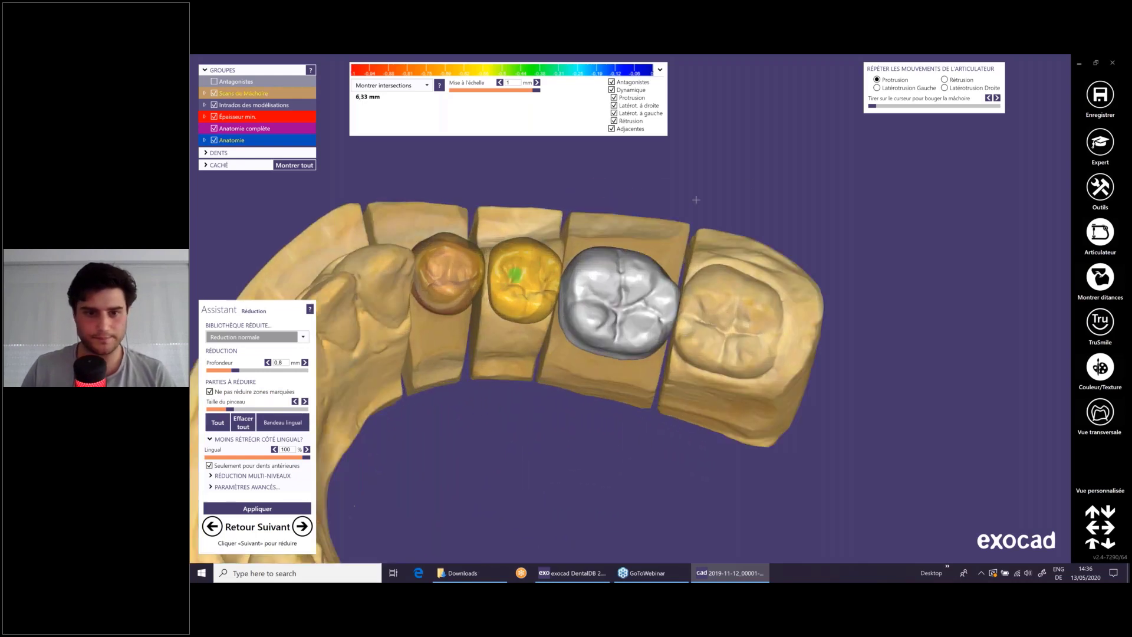
pyautogui.scroll(2, 473, 228)
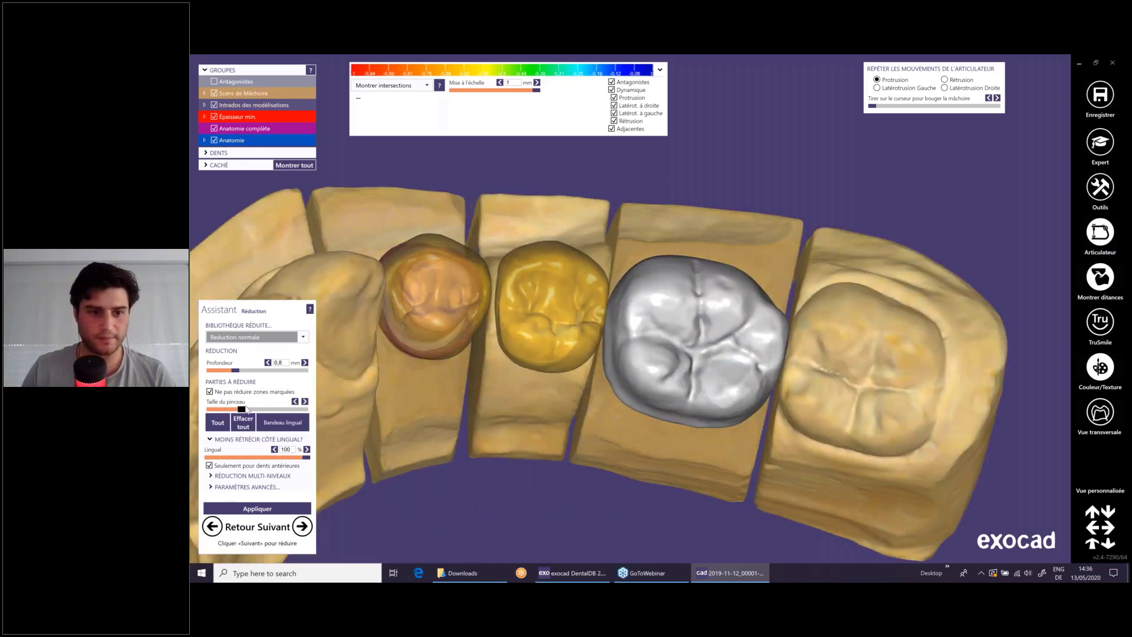
pyautogui.keyDown('ctrl'); pyautogui.scroll(2, 399, 330); pyautogui.keyUp('ctrl')
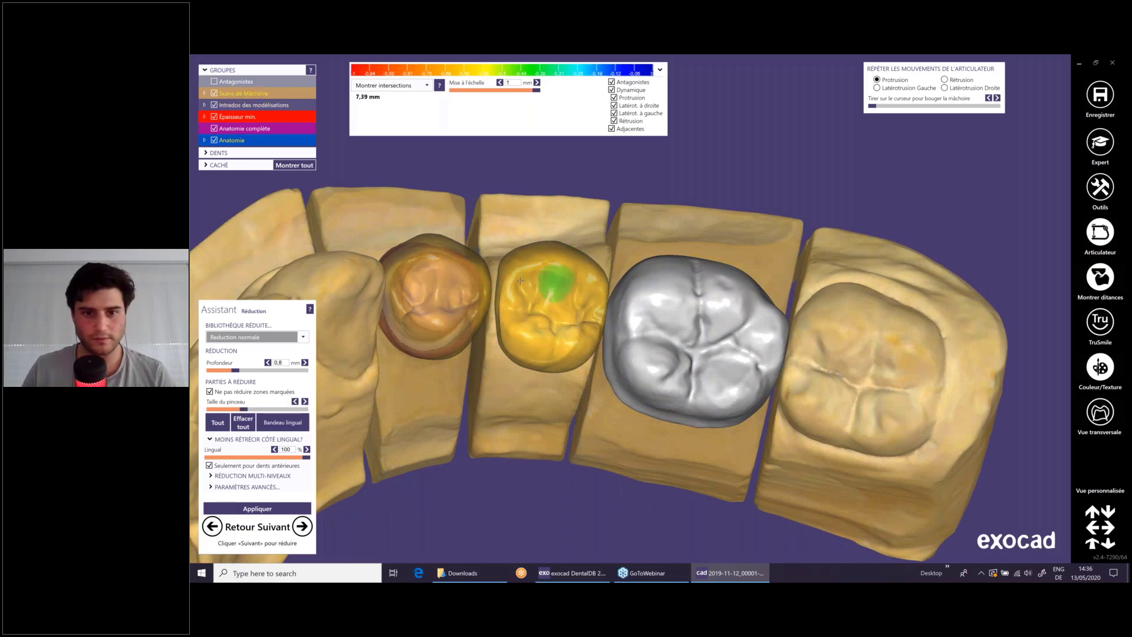
# - Mark the occlusal surface and upper lingual area of tooth 45 as a zone to keep unreduced
pyautogui.moveTo(520, 281)
pyautogui.mouseDown()
pyautogui.moveTo(572, 282)
pyautogui.moveTo(586, 311)
pyautogui.moveTo(540, 336)
pyautogui.moveTo(534, 294)
pyautogui.moveTo(548, 327)
pyautogui.moveTo(512, 299)
pyautogui.moveTo(519, 324)
pyautogui.mouseUp()
pyautogui.moveTo(519, 324)
pyautogui.mouseDown(button='right')
pyautogui.moveTo(543, 362)
pyautogui.moveTo(569, 283)
pyautogui.mouseUp(button='right')
pyautogui.scroll(5, 578, 251)
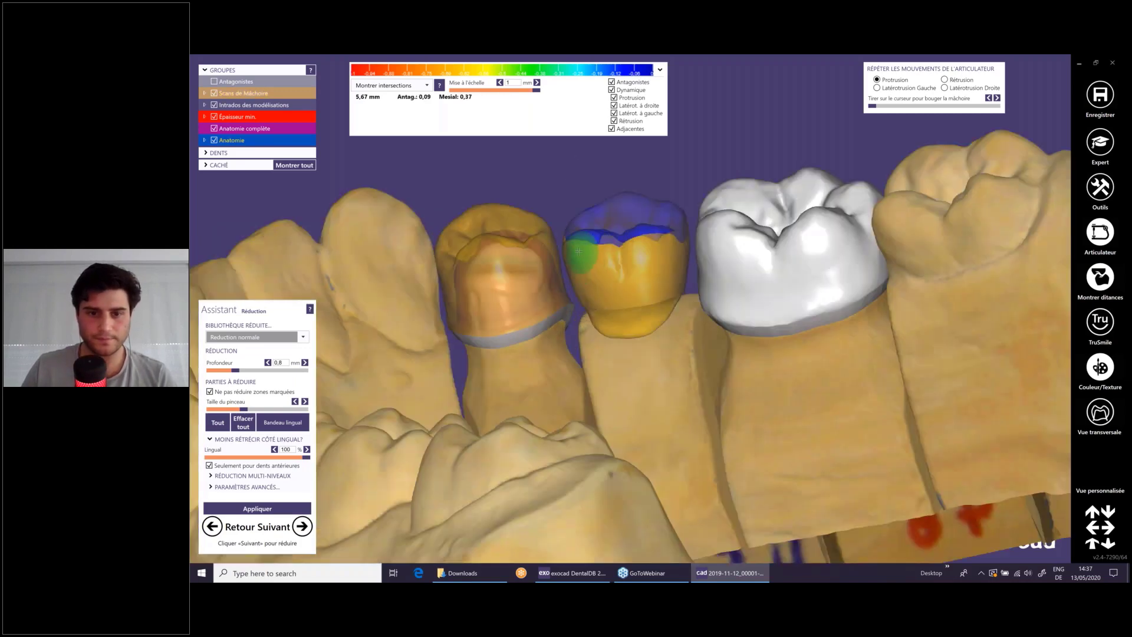
pyautogui.moveTo(578, 251)
pyautogui.mouseDown()
pyautogui.moveTo(604, 309)
pyautogui.moveTo(631, 324)
pyautogui.moveTo(675, 259)
pyautogui.moveTo(667, 312)
pyautogui.moveTo(631, 299)
pyautogui.moveTo(621, 241)
pyautogui.moveTo(583, 259)
pyautogui.mouseUp()
# - Apply the reduction and inspect the reduced teeth 44 and 45 from the buccal and occlusal sides
pyautogui.click(259, 509)
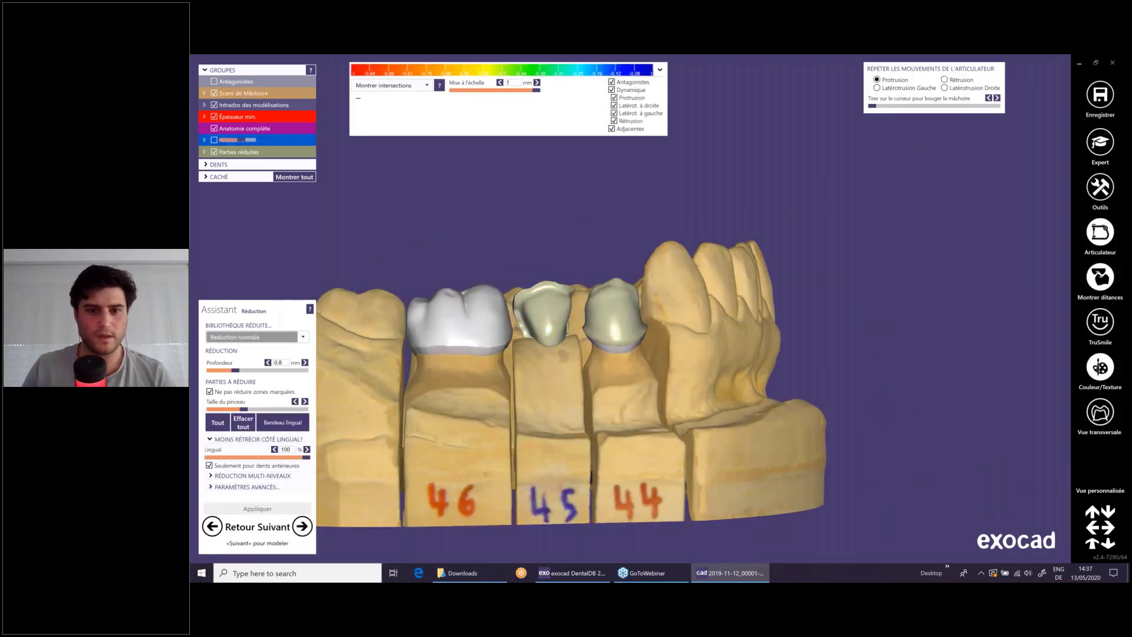
pyautogui.moveTo(416, 265)
pyautogui.mouseDown(button='right')
pyautogui.moveTo(363, 245)
pyautogui.moveTo(407, 268)
pyautogui.mouseUp(button='right')
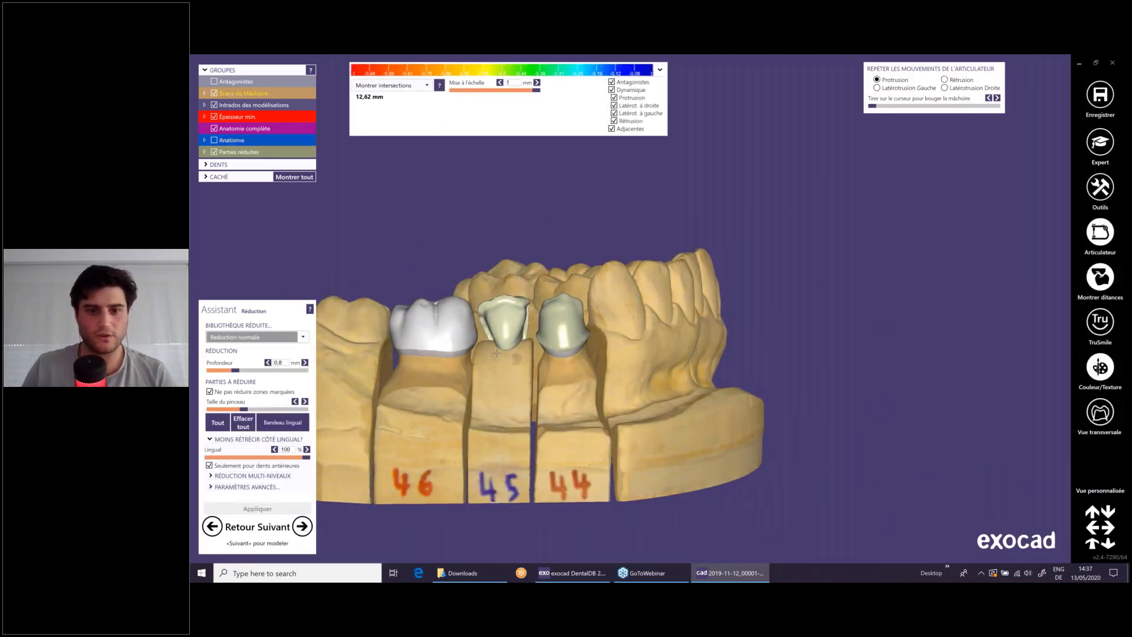
pyautogui.moveTo(498, 312); pyautogui.dragTo(457, 313, button='right')
pyautogui.scroll(3, 486, 314)
pyautogui.scroll(-4, 478, 303)
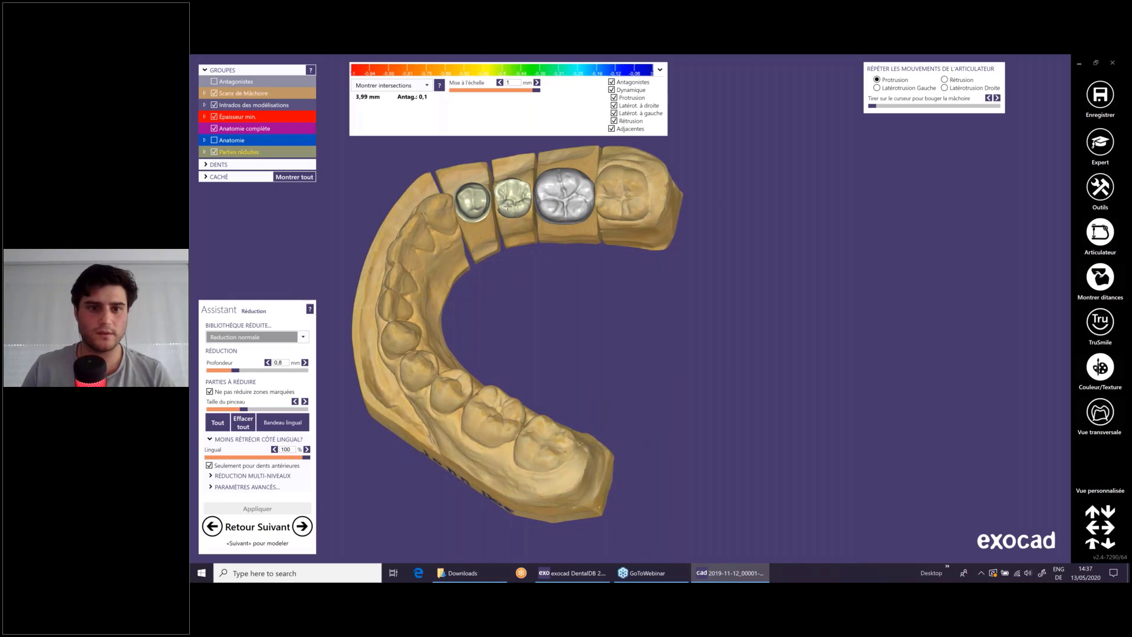
pyautogui.moveTo(601, 290); pyautogui.dragTo(639, 299, button='right')
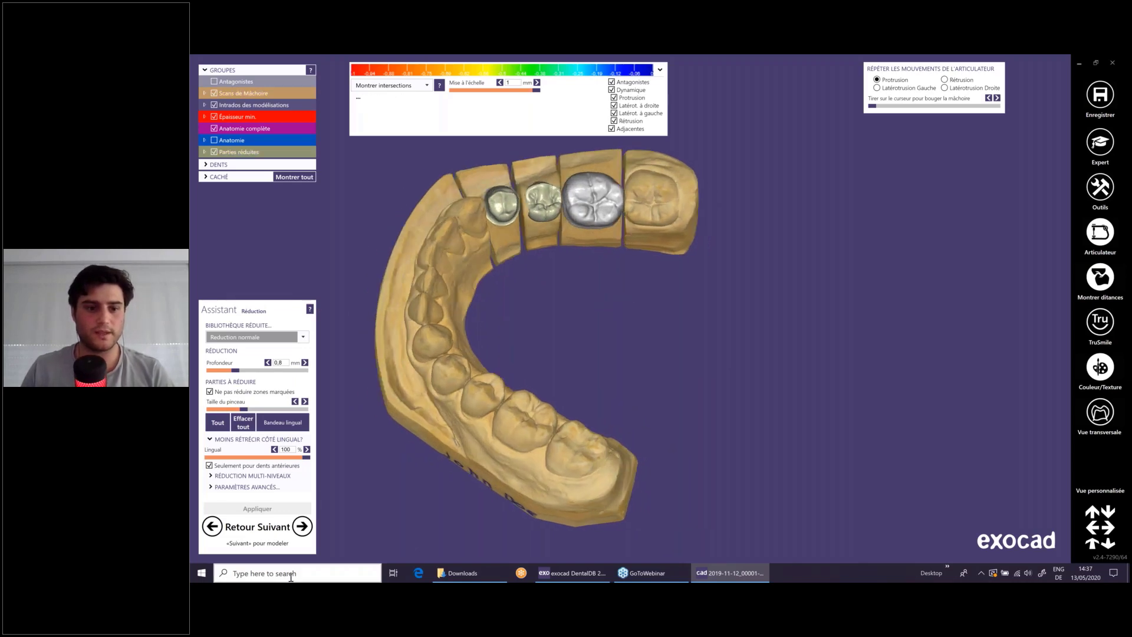
# - Advance the wizard to the modelling stage and activate the smoothing brush in free modelling
pyautogui.click(303, 526)
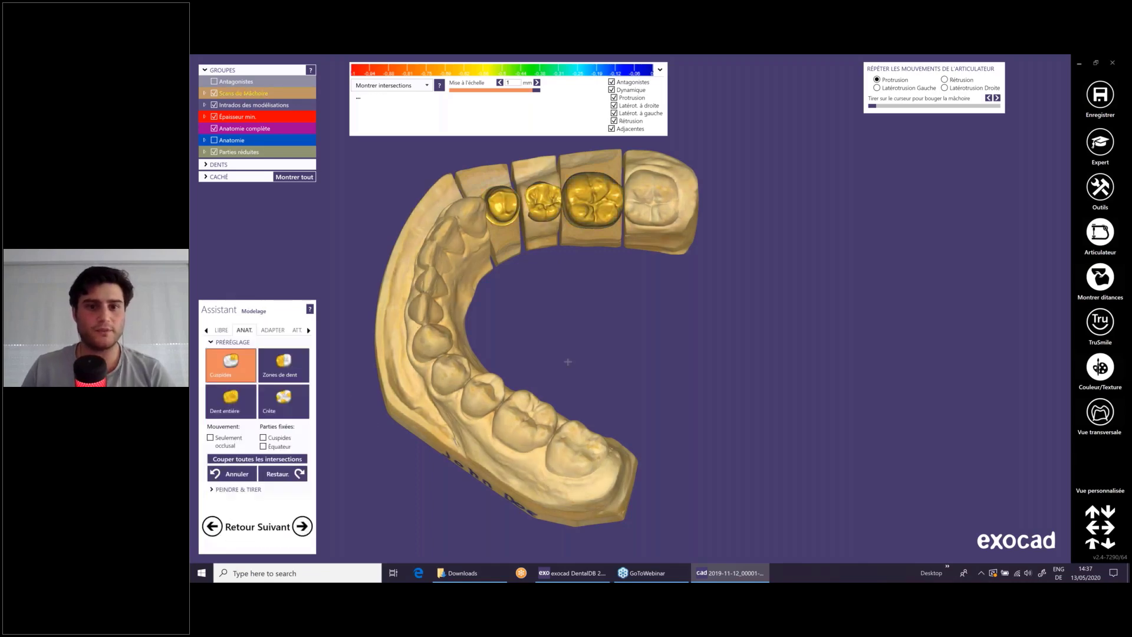
pyautogui.moveTo(471, 352); pyautogui.dragTo(493, 296, button='right')
pyautogui.scroll(2, 493, 297)
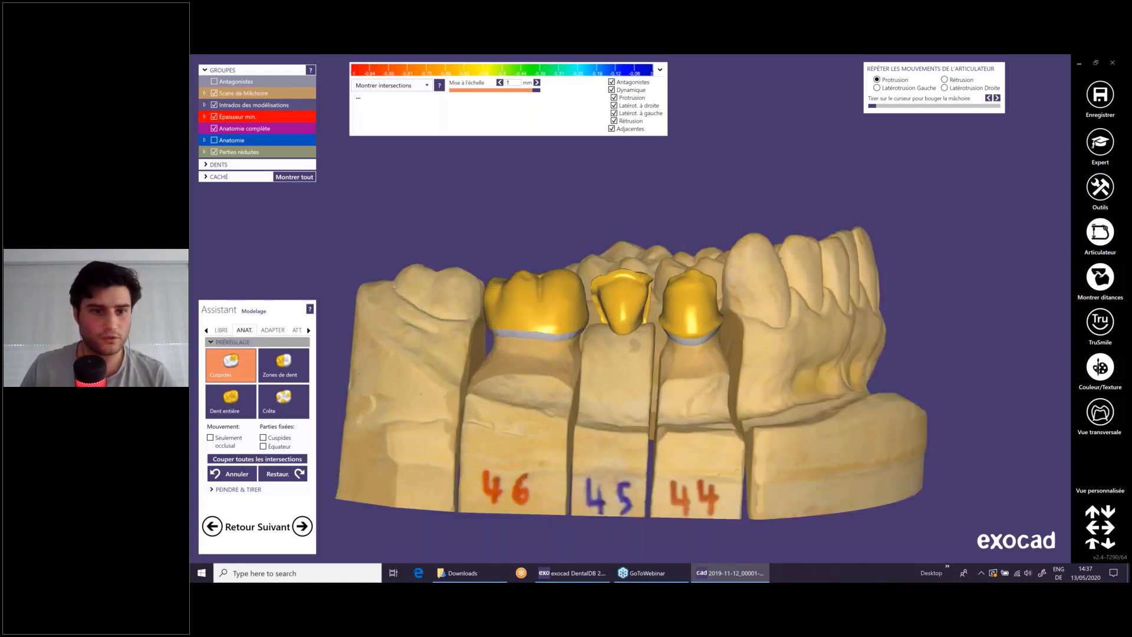
pyautogui.click(222, 330)
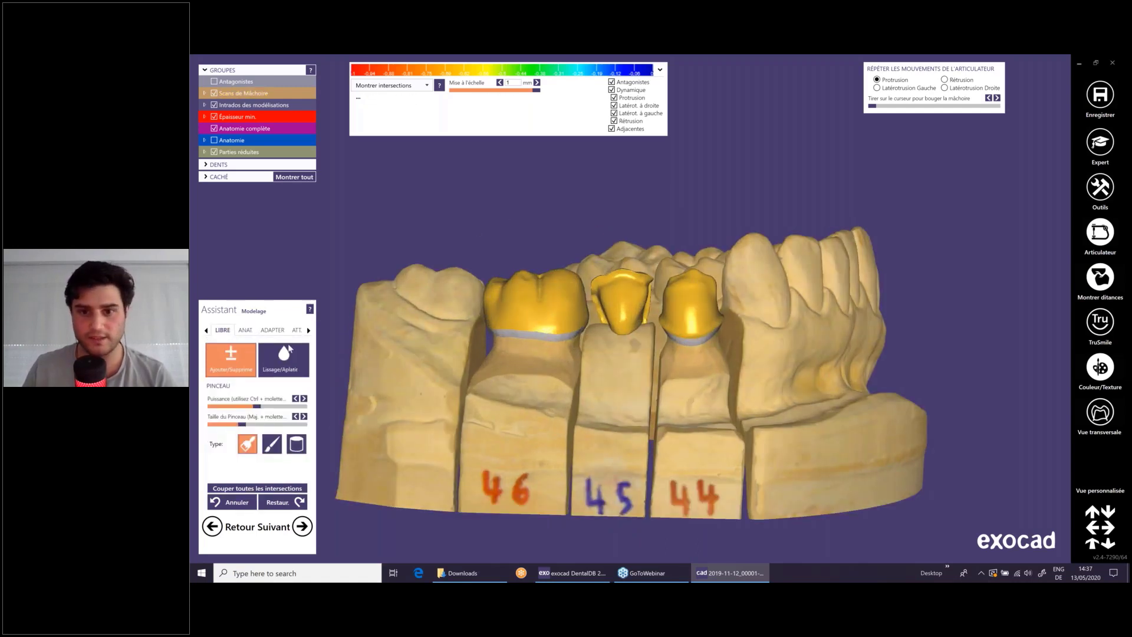
pyautogui.click(288, 351)
# - Smooth the reduced buccal surfaces and edges of teeth 44 and 45 with the smoothing brush
pyautogui.scroll(3, 589, 277)
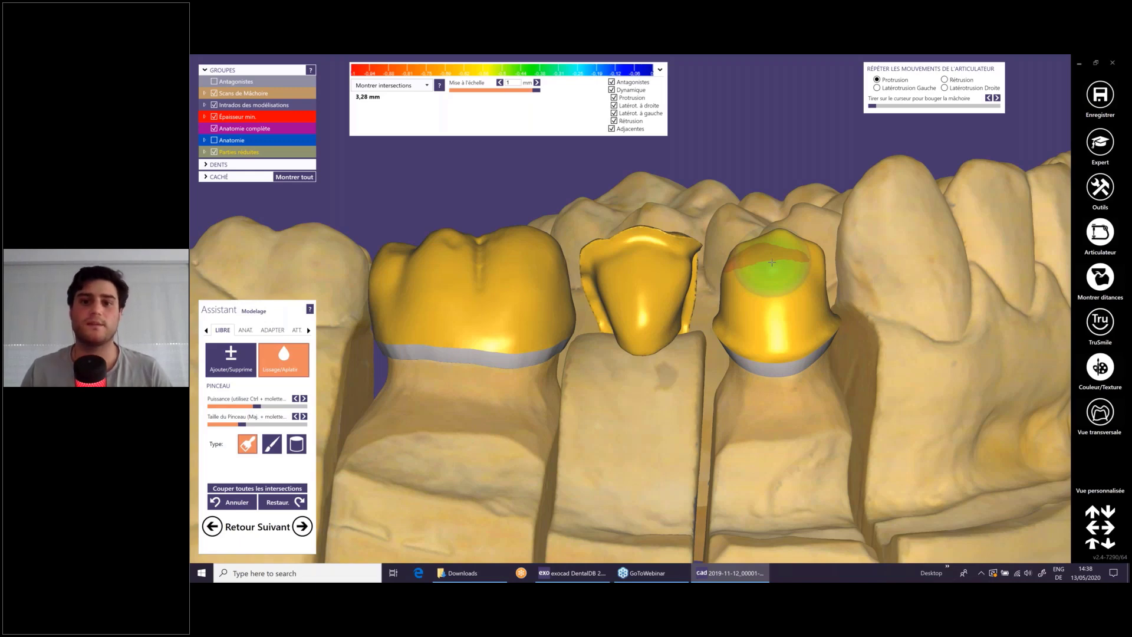
pyautogui.scroll(-5, 772, 262)
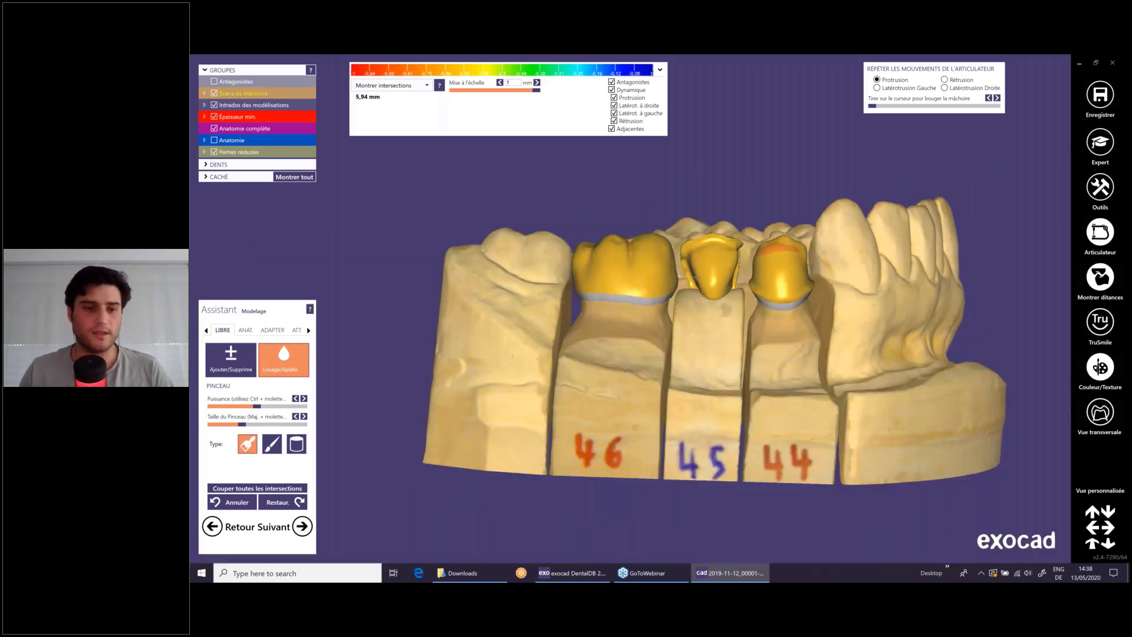
pyautogui.scroll(5, 480, 300)
pyautogui.scroll(3, 686, 271)
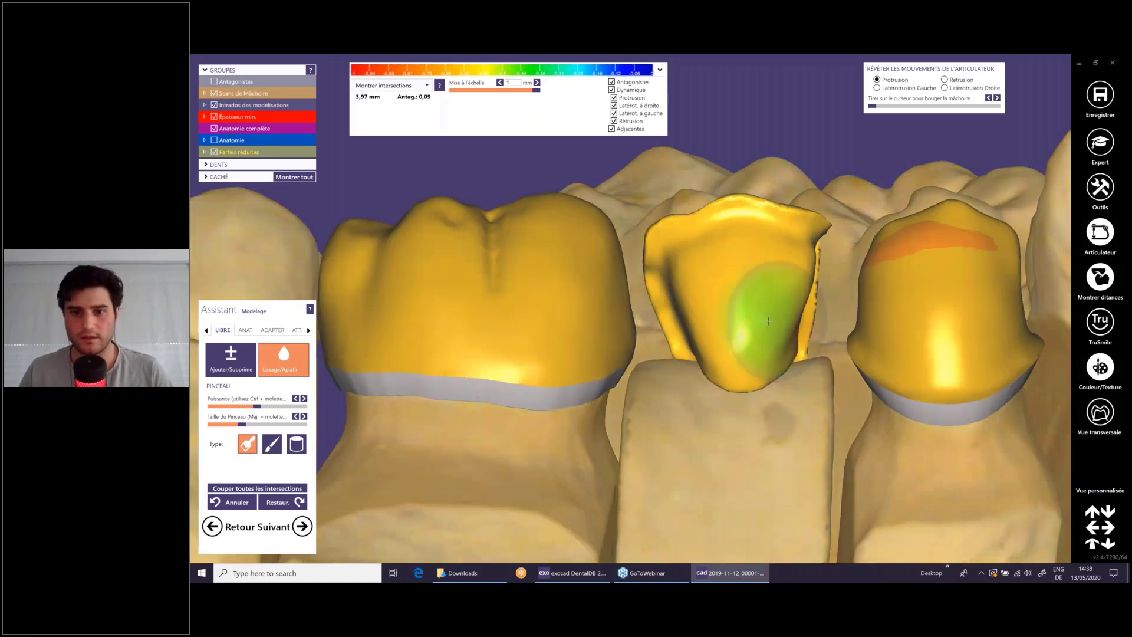
pyautogui.scroll(-2, 768, 321)
pyautogui.moveTo(755, 311); pyautogui.dragTo(733, 315, button='right')
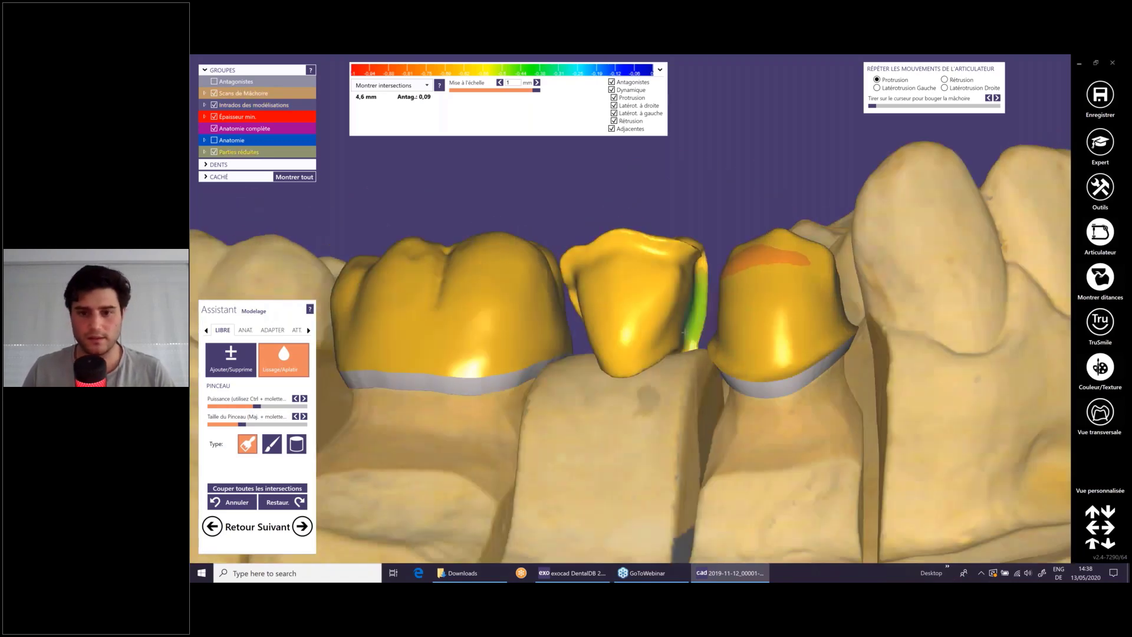
pyautogui.scroll(-3, 627, 358)
pyautogui.moveTo(613, 372)
pyautogui.mouseDown(button='right')
pyautogui.moveTo(661, 368)
pyautogui.moveTo(662, 349)
pyautogui.moveTo(608, 377)
pyautogui.moveTo(903, 341)
pyautogui.moveTo(857, 359)
pyautogui.moveTo(872, 350)
pyautogui.mouseUp(button='right')
pyautogui.scroll(-5, 603, 353)
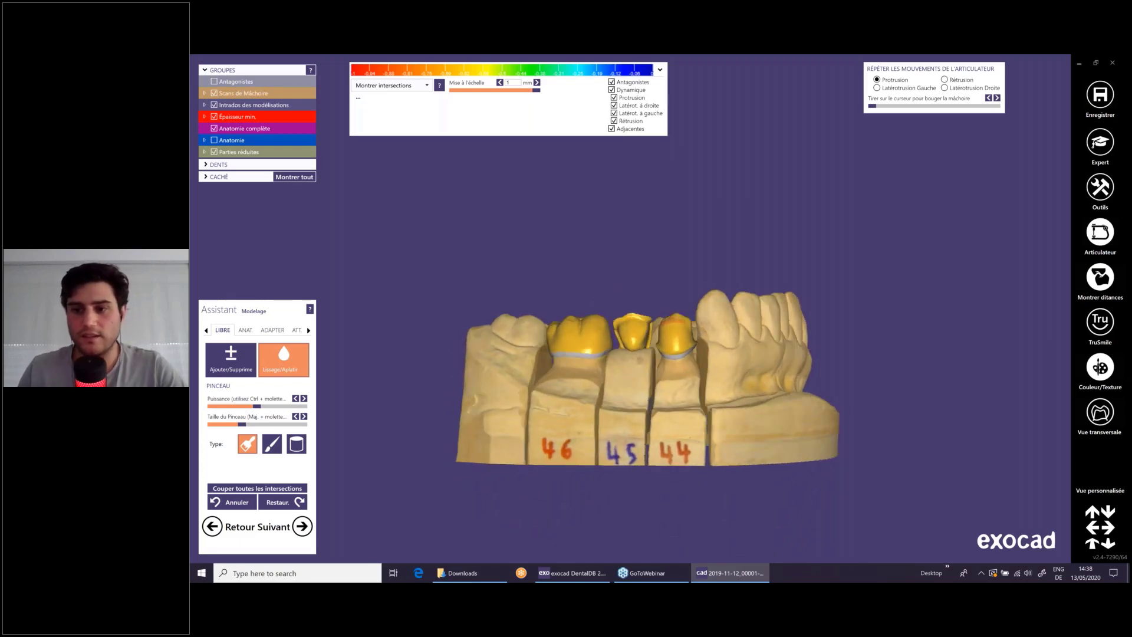
# - Preview the crowns in TruSmile rendering with its display options and return to the normal shading
pyautogui.click(1100, 323)
pyautogui.moveTo(824, 344); pyautogui.dragTo(827, 346, button='right')
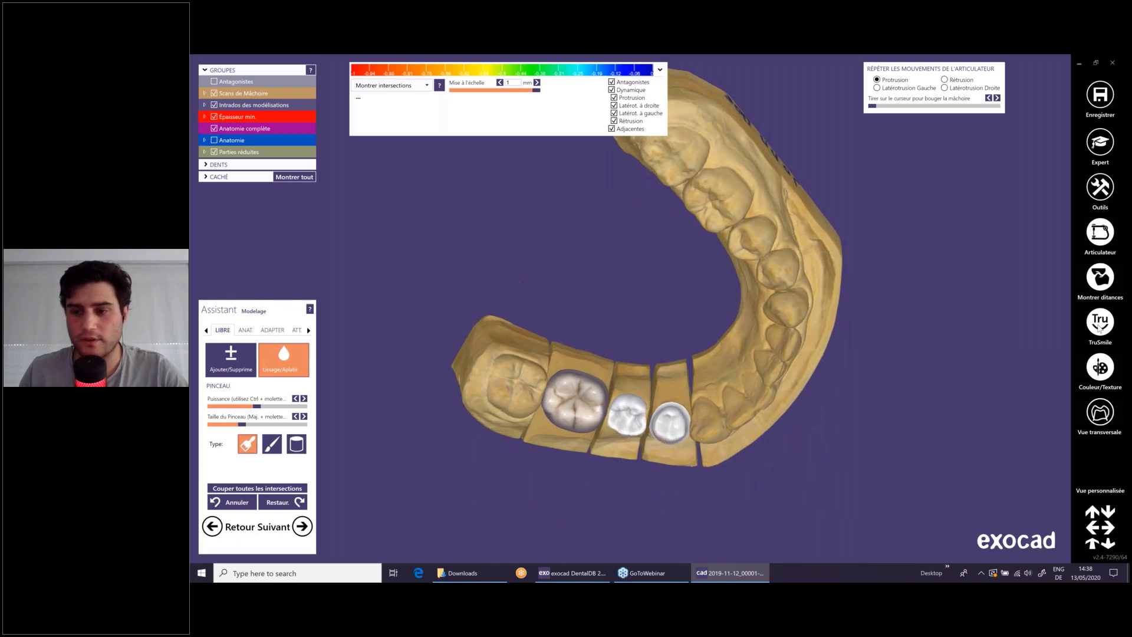
pyautogui.rightClick(1098, 326)
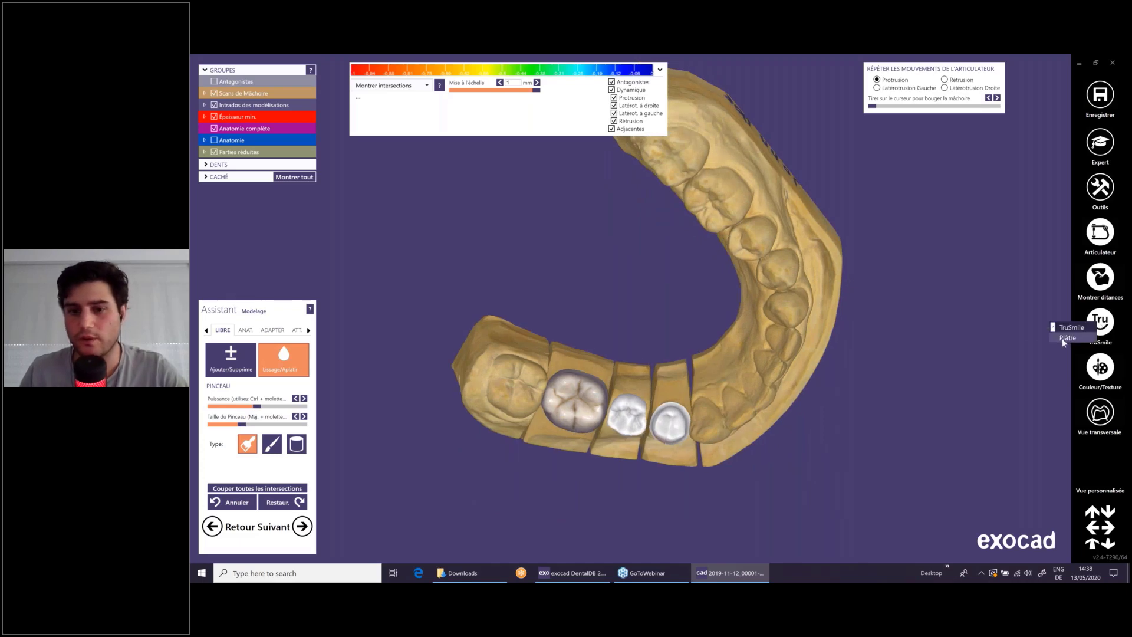
pyautogui.moveTo(900, 404); pyautogui.dragTo(879, 343, button='right')
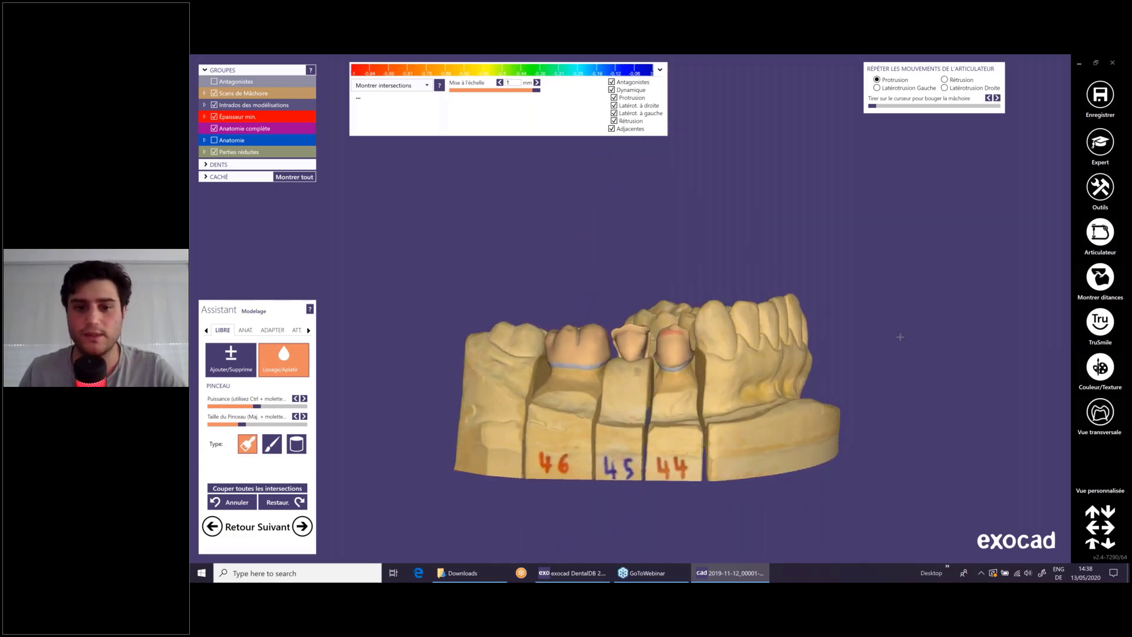
pyautogui.moveTo(900, 337); pyautogui.dragTo(1096, 330, button='right')
pyautogui.click(1094, 330)
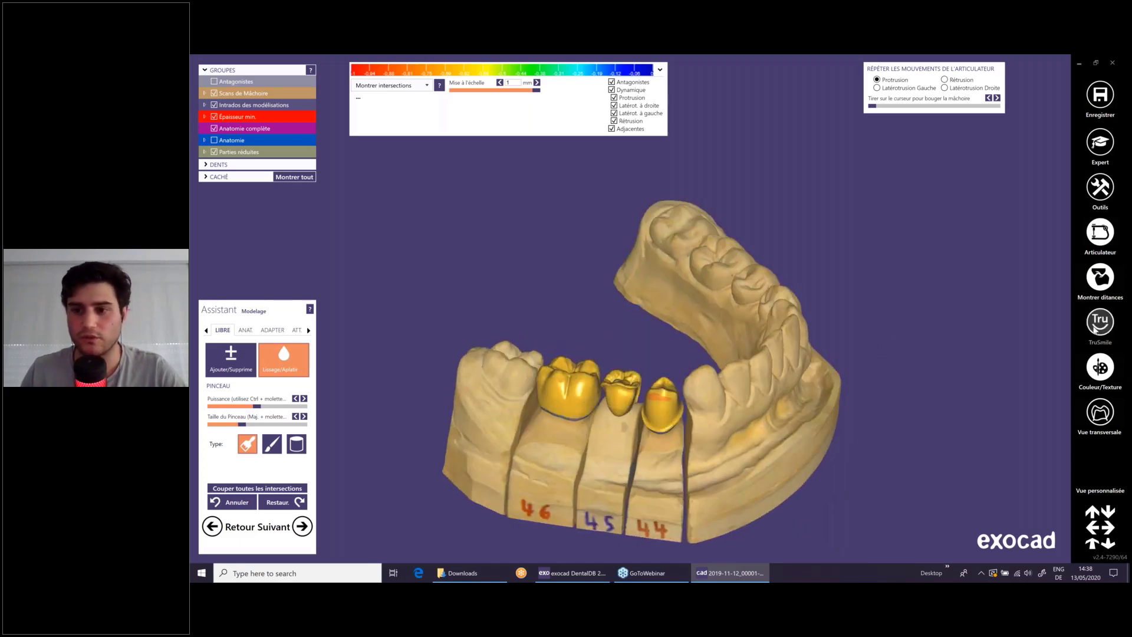
pyautogui.scroll(-3, 886, 353)
pyautogui.moveTo(886, 352); pyautogui.dragTo(413, 352, button='right')
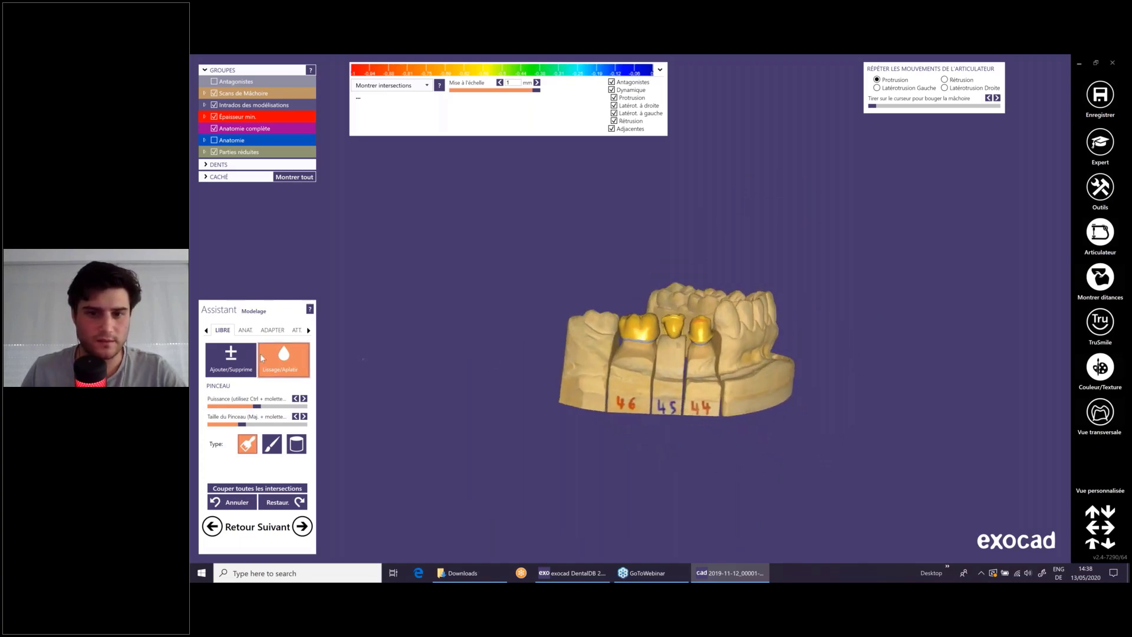
# - Reshape the buccal cusp of crown 44 with the cusps preset in anatomic modelling
pyautogui.click(244, 331)
pyautogui.scroll(4, 668, 294)
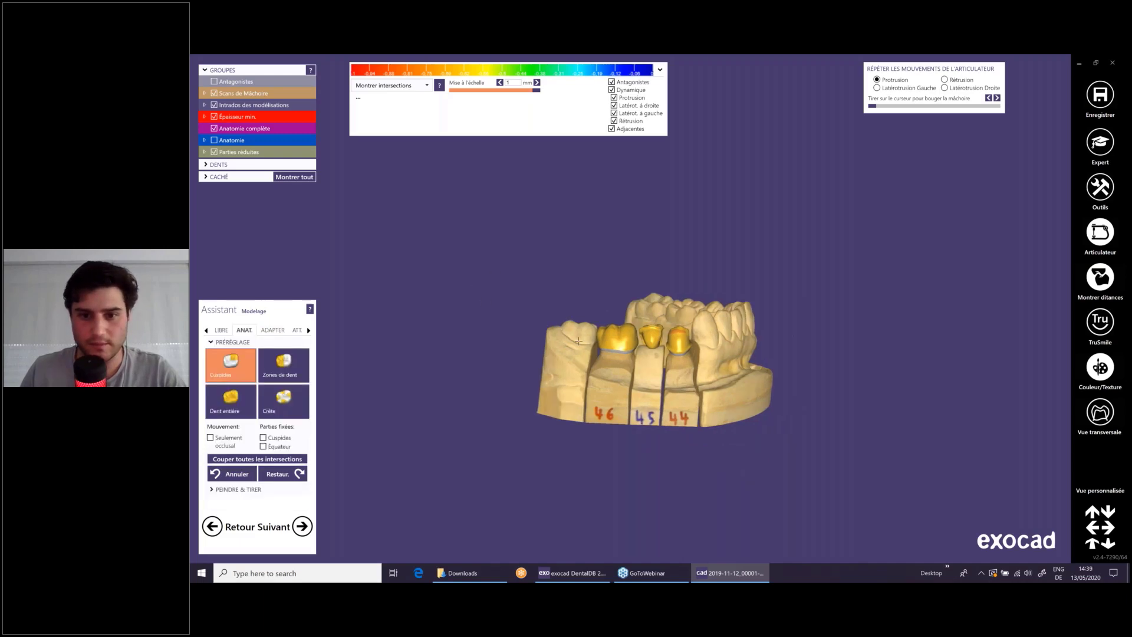
pyautogui.scroll(4, 668, 294)
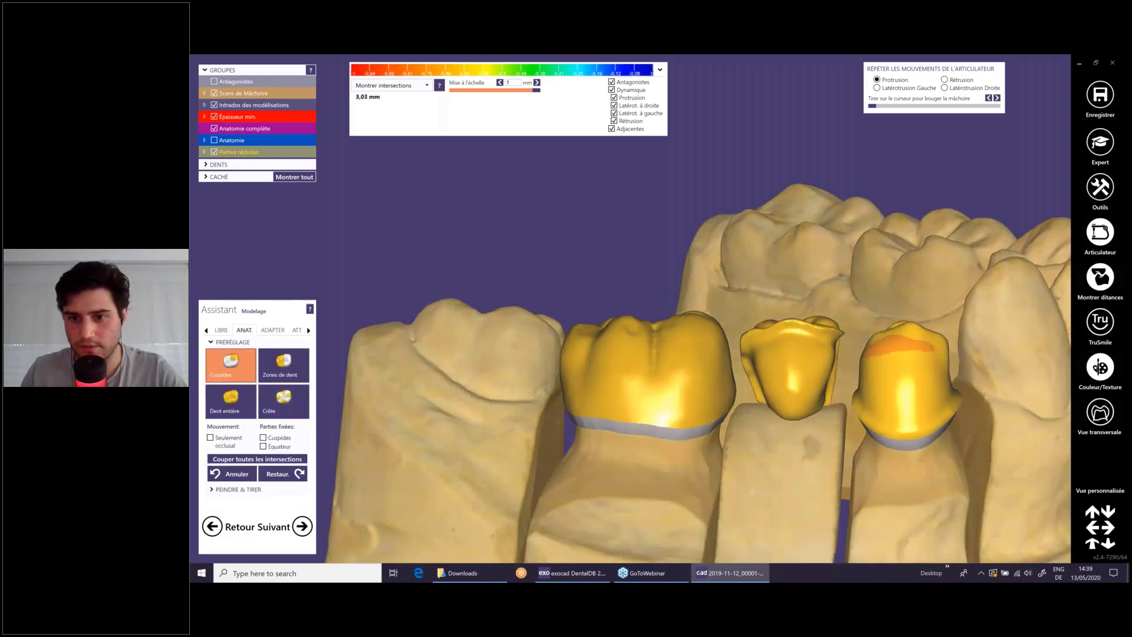
pyautogui.moveTo(871, 336)
pyautogui.mouseDown()
pyautogui.moveTo(936, 340)
pyautogui.moveTo(884, 322)
pyautogui.mouseUp()
pyautogui.scroll(-4, 811, 359)
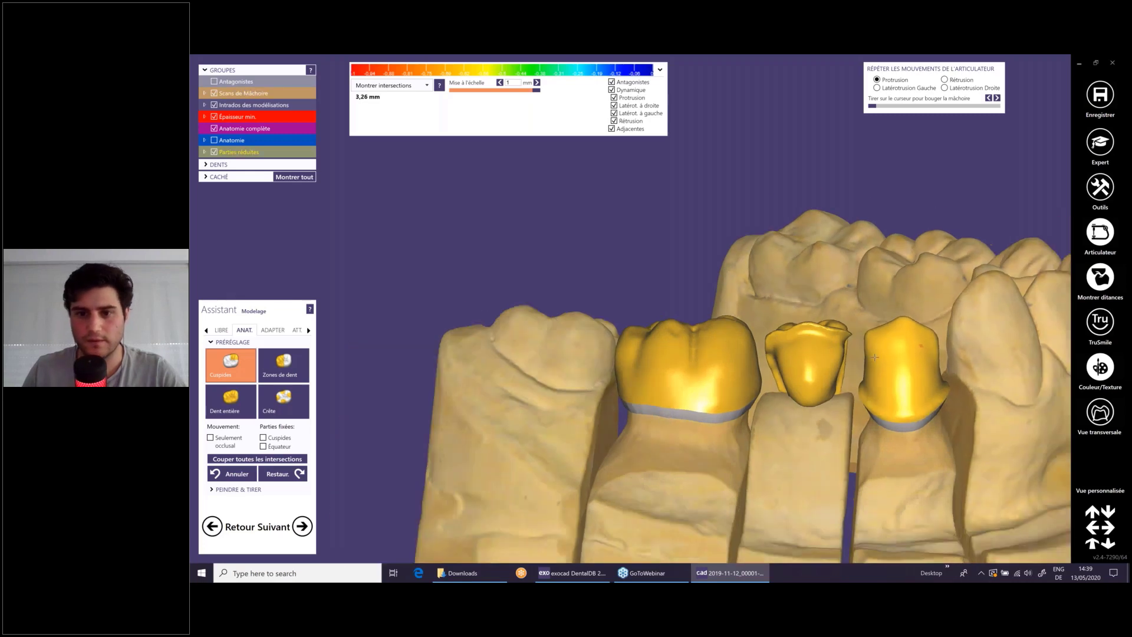
# - Reshape the mesial part of crown 44's occlusal surface from the lingual side with the cusps preset
pyautogui.scroll(-4, 811, 359)
pyautogui.moveTo(811, 359); pyautogui.dragTo(926, 354, button='right')
pyautogui.scroll(4, 926, 285)
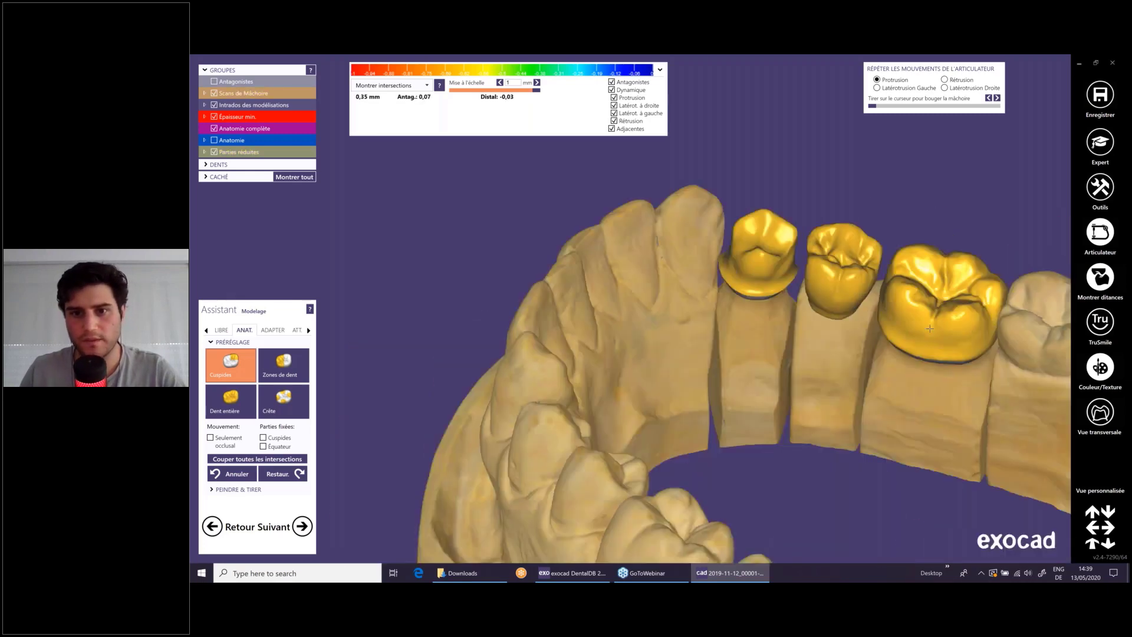
pyautogui.moveTo(849, 254); pyautogui.dragTo(828, 285, button='right')
pyautogui.scroll(3, 725, 179)
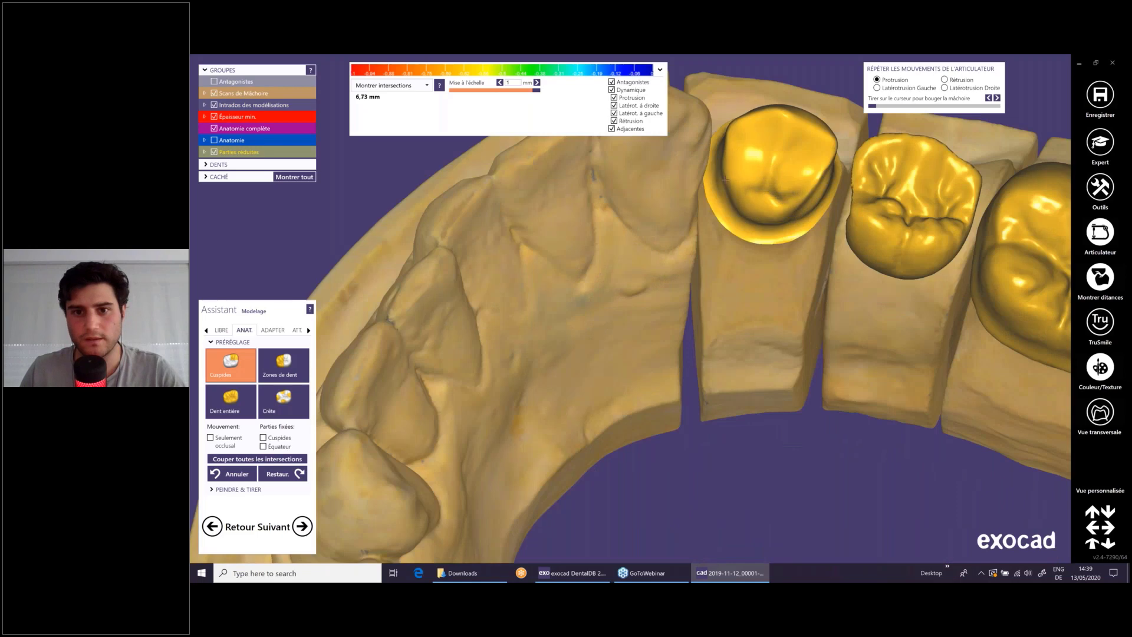
pyautogui.moveTo(734, 186); pyautogui.dragTo(749, 190)
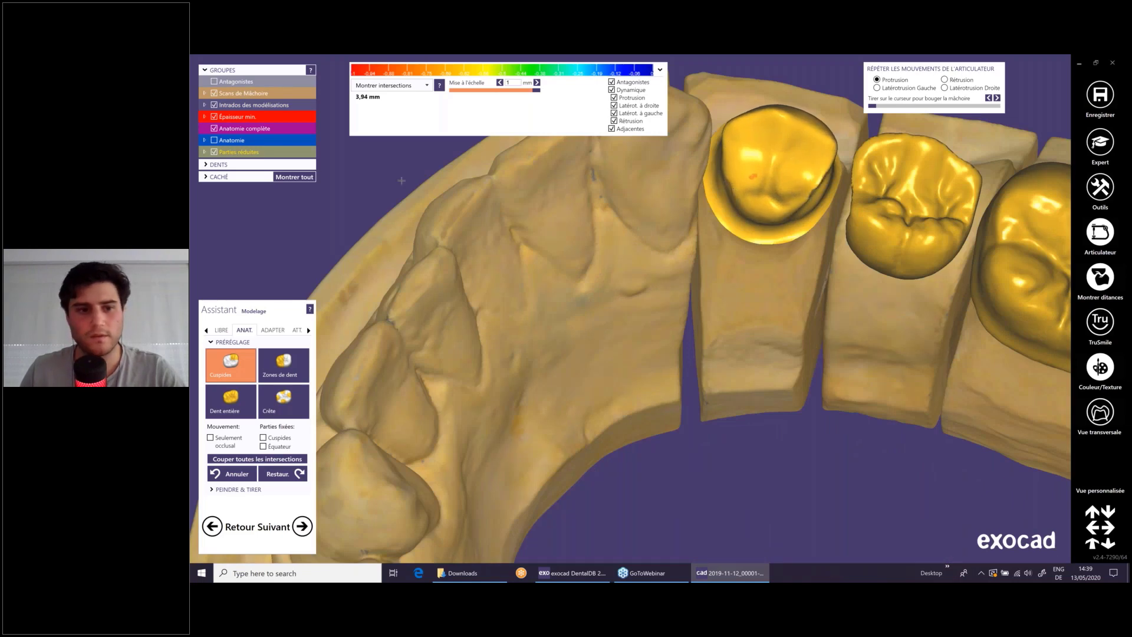
pyautogui.click(807, 196)
# - Hide the jaw scans, examine crowns 44–46 with the smoothing brush active in free modelling, and show the scans again
pyautogui.click(214, 93)
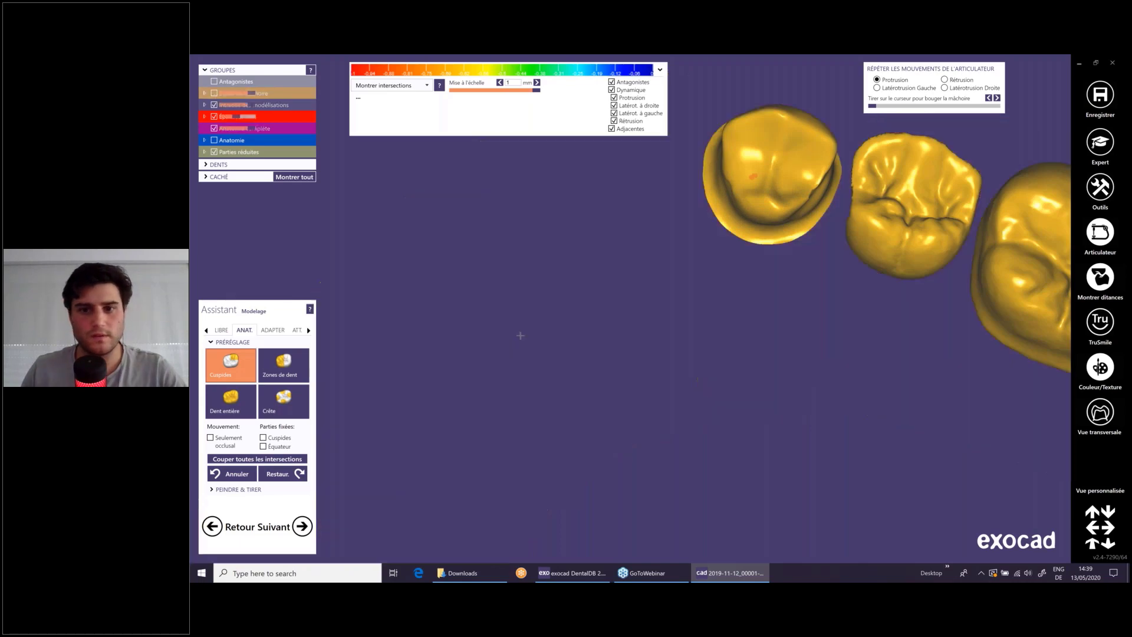
pyautogui.moveTo(512, 319); pyautogui.dragTo(590, 330, button='right')
pyautogui.click(222, 330)
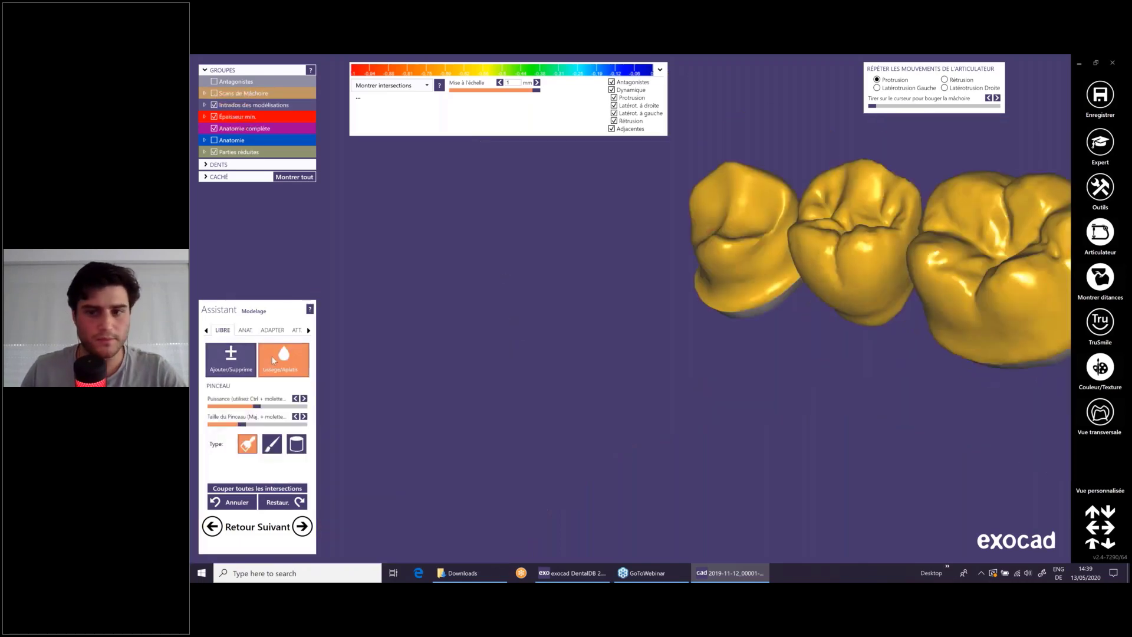
pyautogui.click(272, 355)
pyautogui.scroll(3, 752, 261)
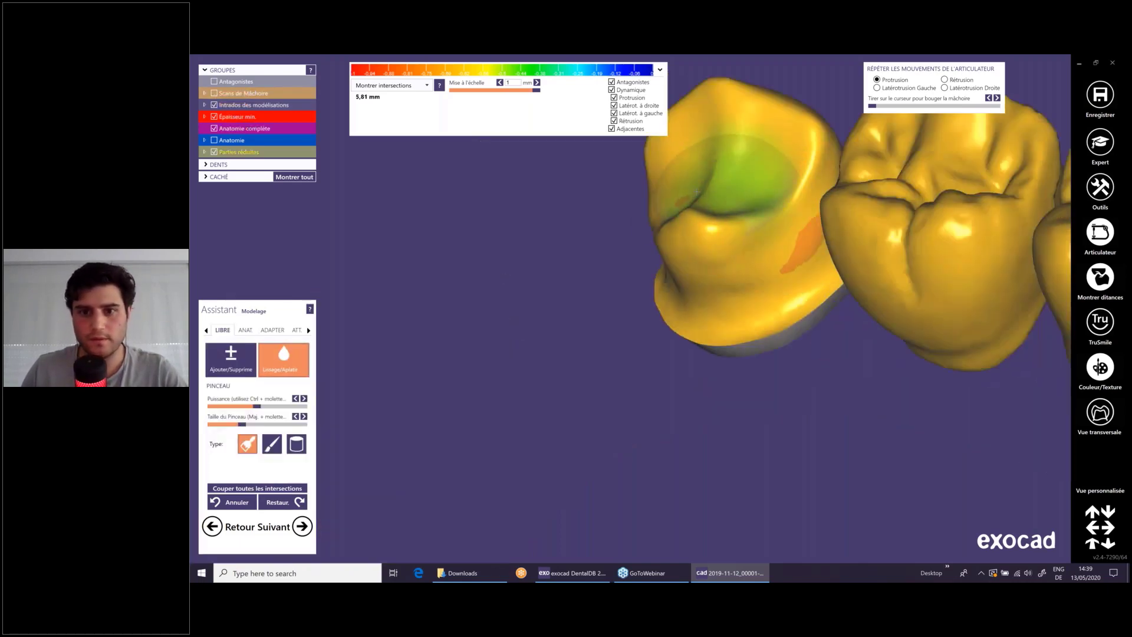
pyautogui.moveTo(746, 176); pyautogui.dragTo(448, 345, button='right')
pyautogui.scroll(-3, 671, 274)
pyautogui.scroll(-3, 442, 324)
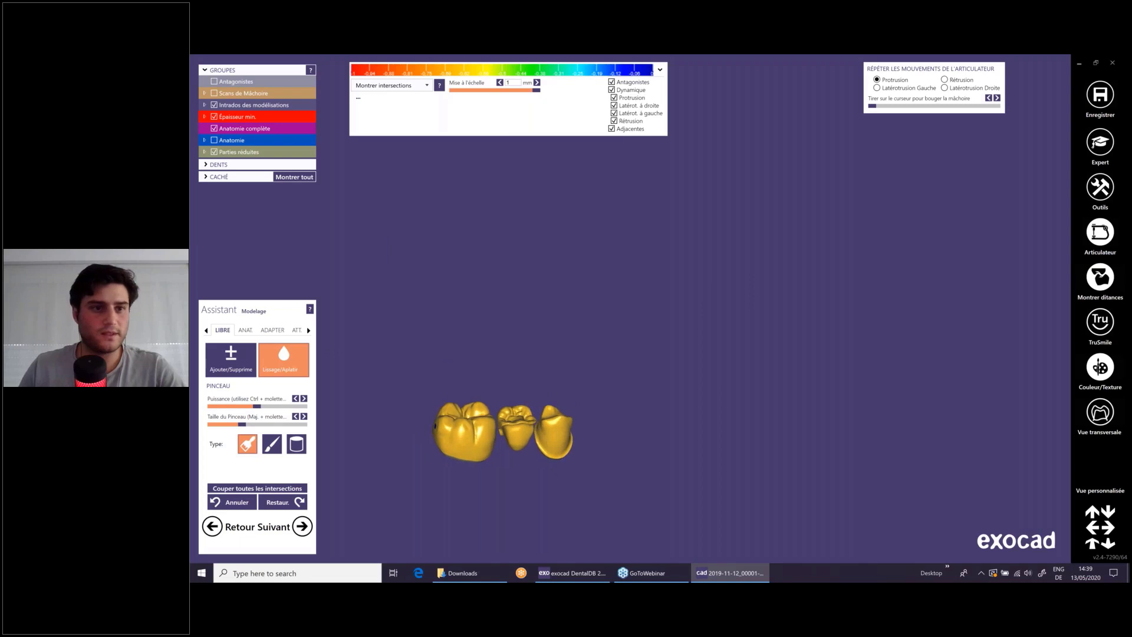
pyautogui.click(214, 93)
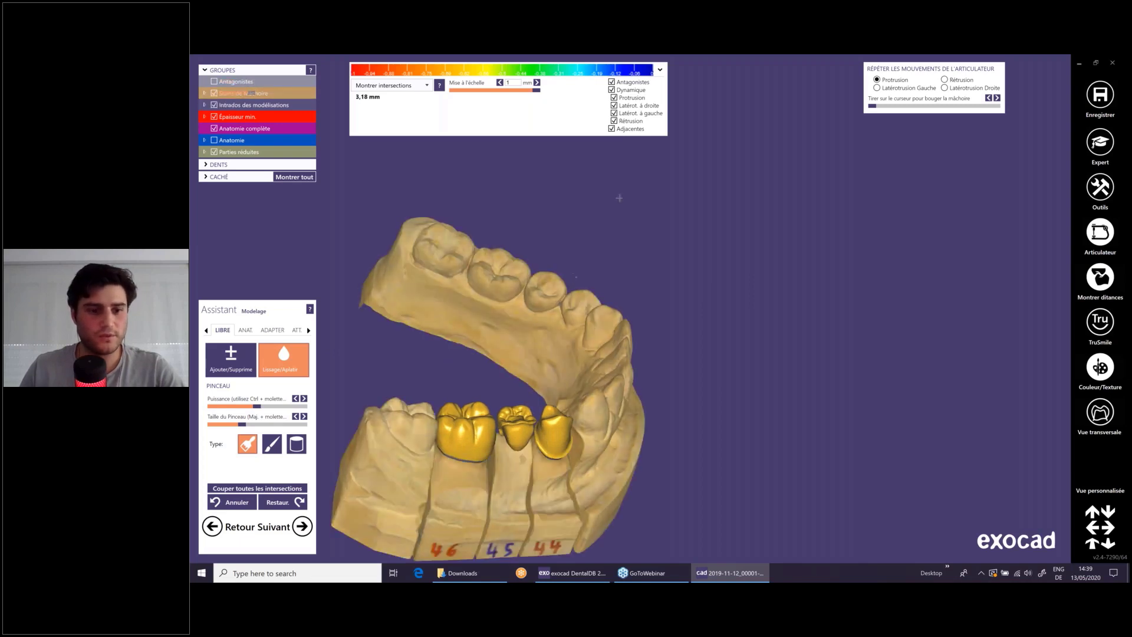
# - Advance to the connector stage, select height and width adjustment, and briefly display the connector thickness
pyautogui.click(301, 526)
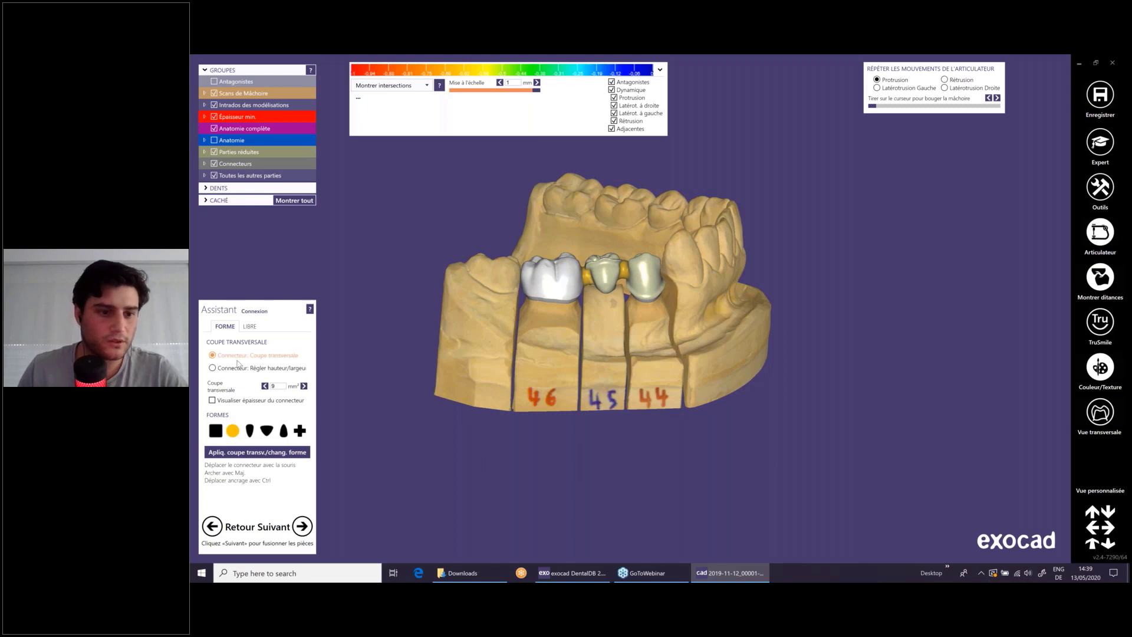
pyautogui.click(278, 387)
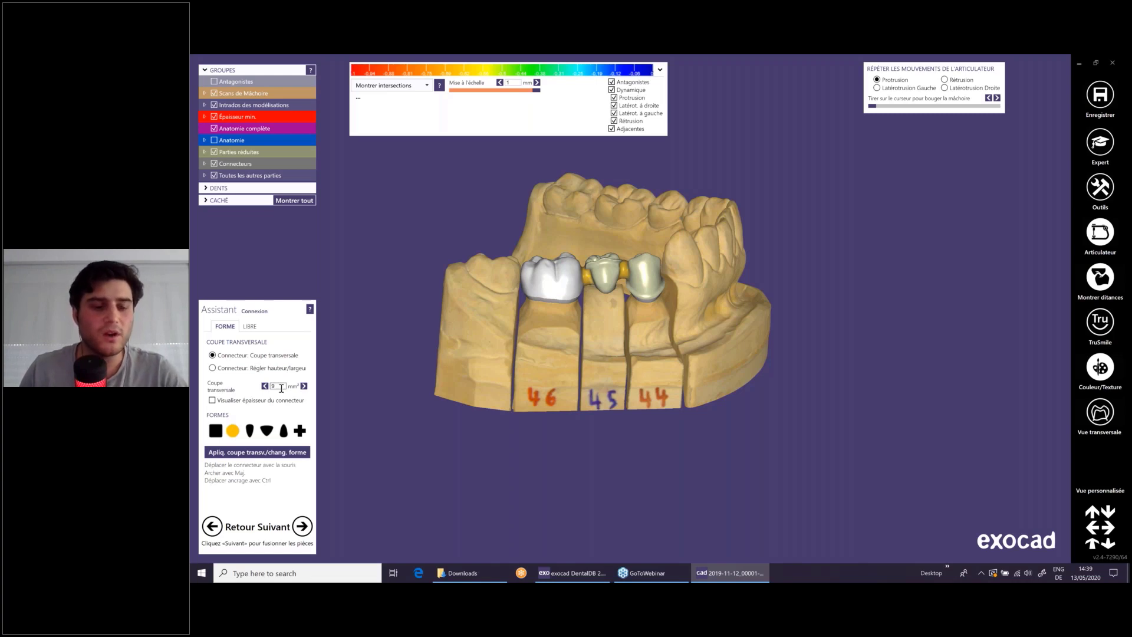
pyautogui.click(213, 369)
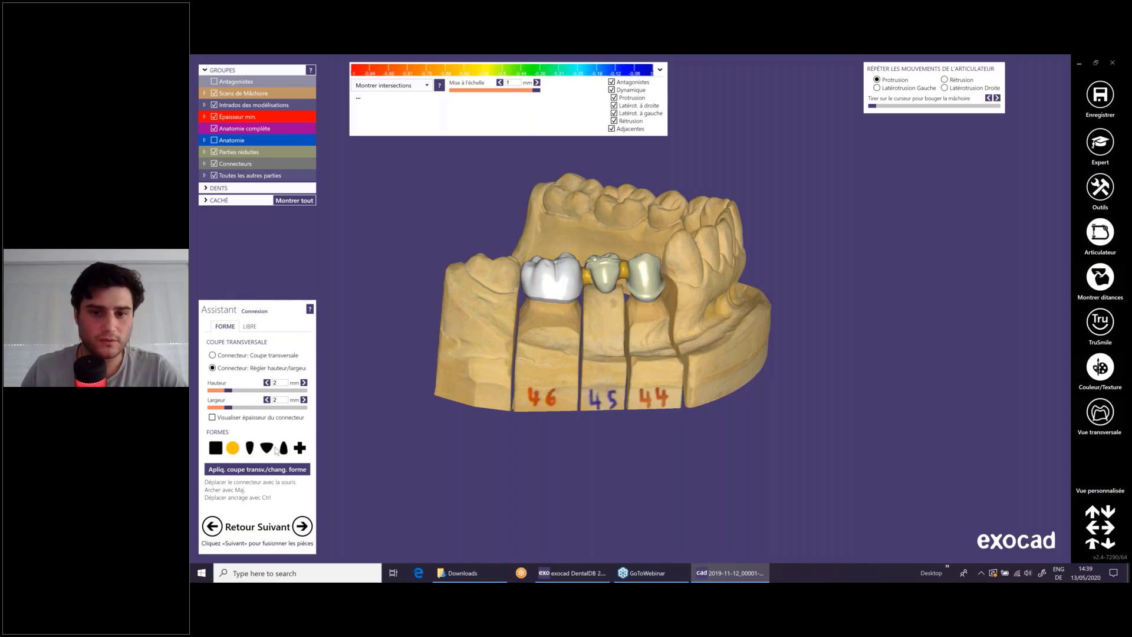
pyautogui.click(212, 417)
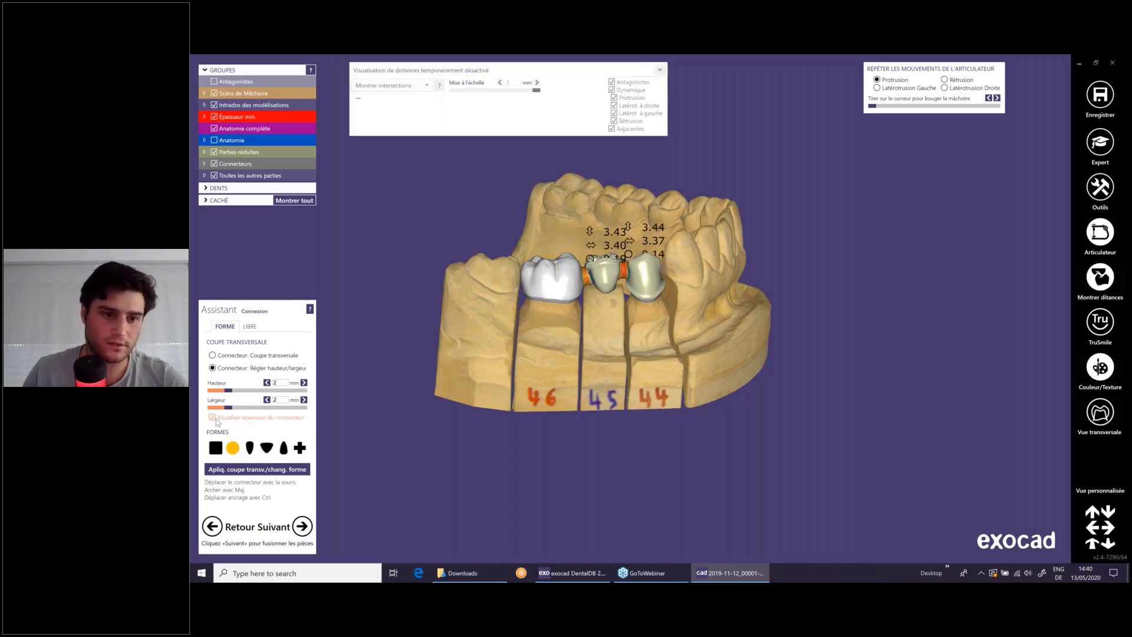
pyautogui.click(214, 418)
# - Switch connector editing to free mode and move the control points of the connector between 46 and 45
pyautogui.moveTo(429, 341); pyautogui.dragTo(511, 318, button='right')
pyautogui.scroll(5, 510, 318)
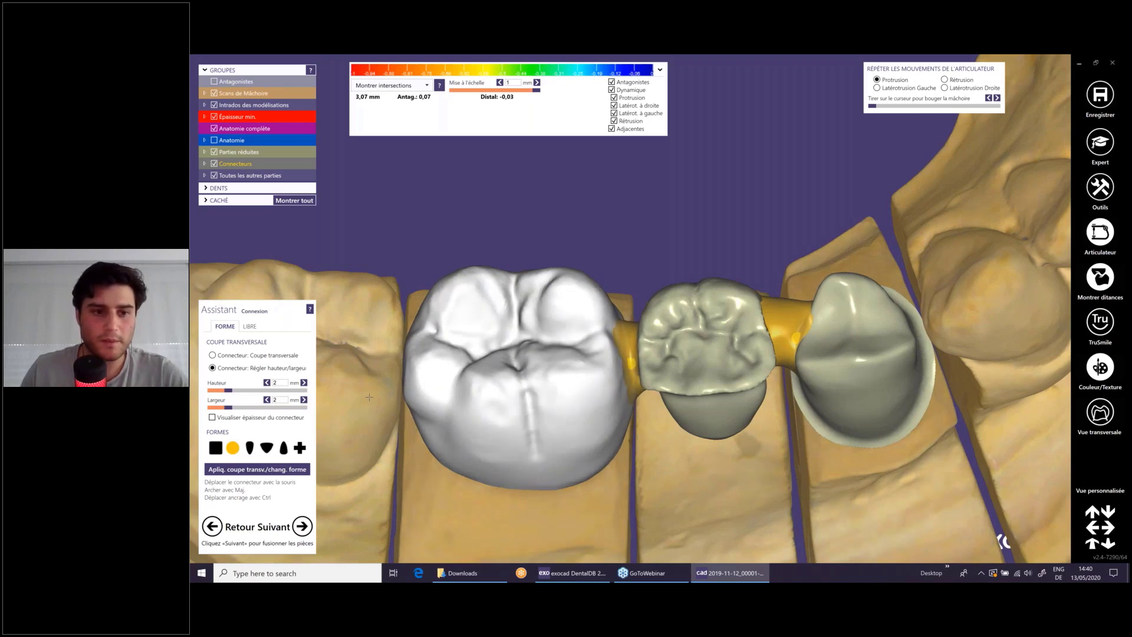
pyautogui.click(250, 328)
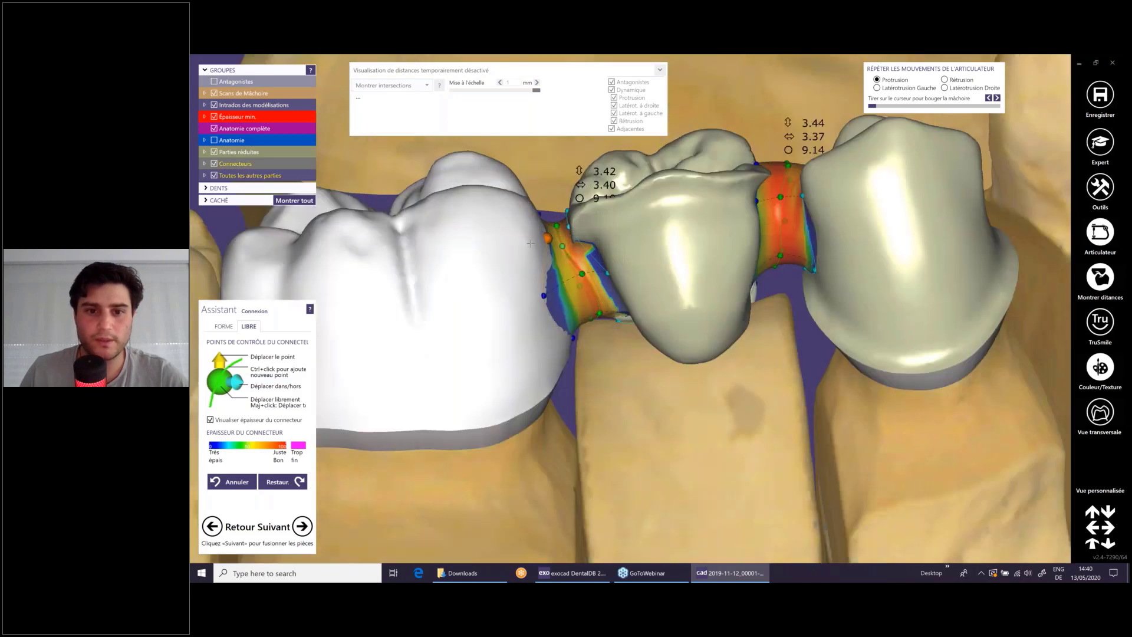
pyautogui.moveTo(530, 244); pyautogui.dragTo(529, 241)
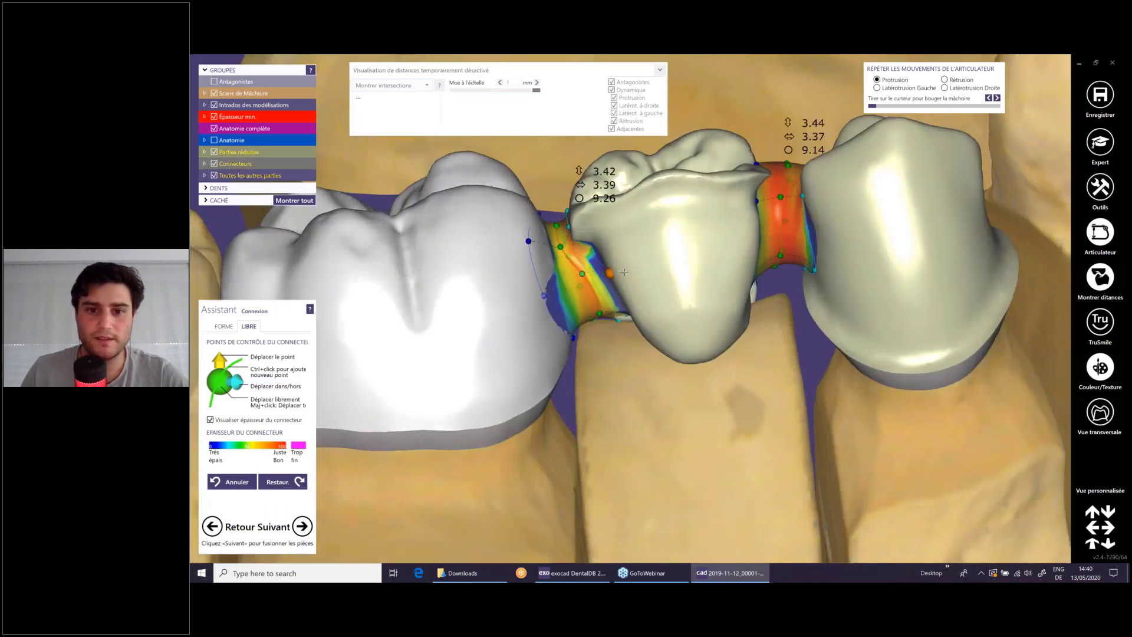
pyautogui.moveTo(625, 271); pyautogui.dragTo(643, 270)
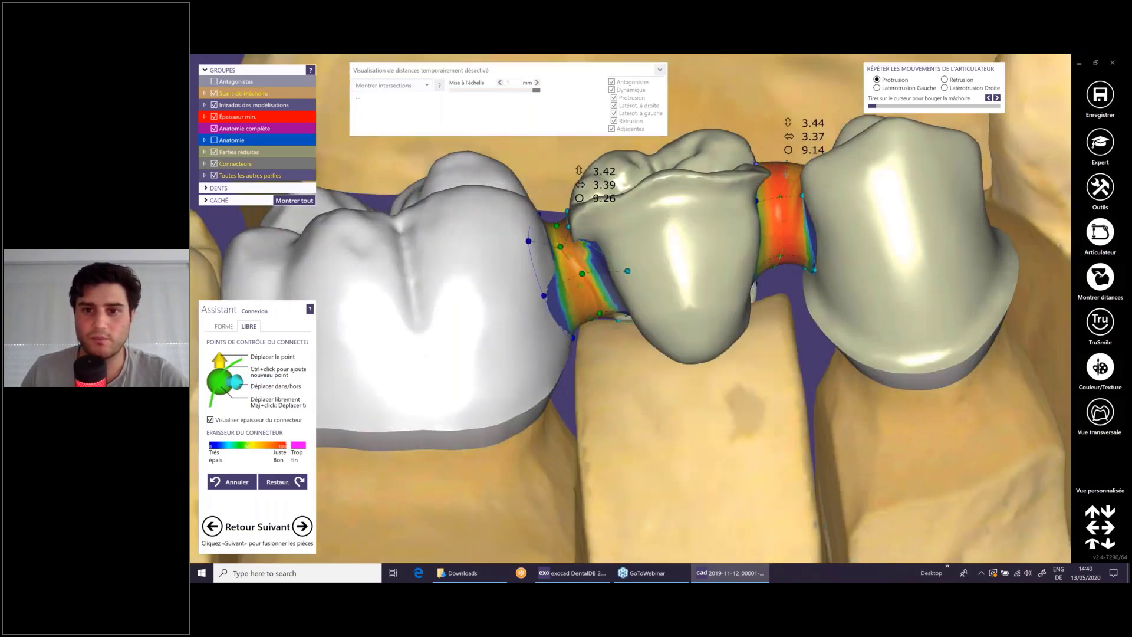
# - Reshape the connector between 45 and 44 by moving its control points near the upper edge
pyautogui.moveTo(780, 228); pyautogui.dragTo(766, 187)
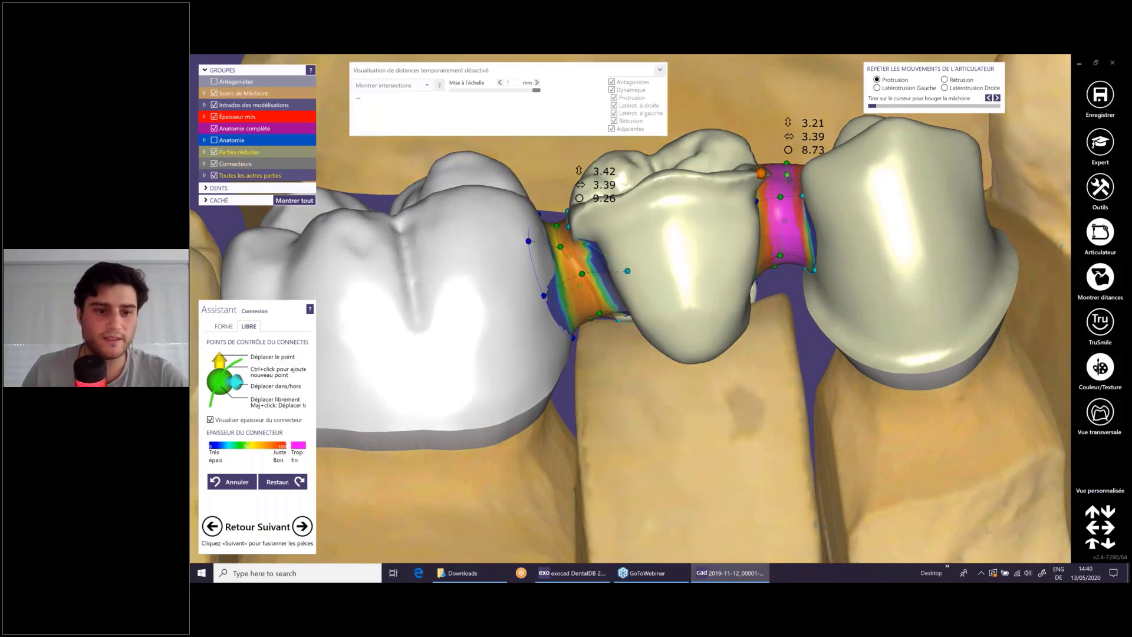
pyautogui.moveTo(761, 173); pyautogui.dragTo(761, 175)
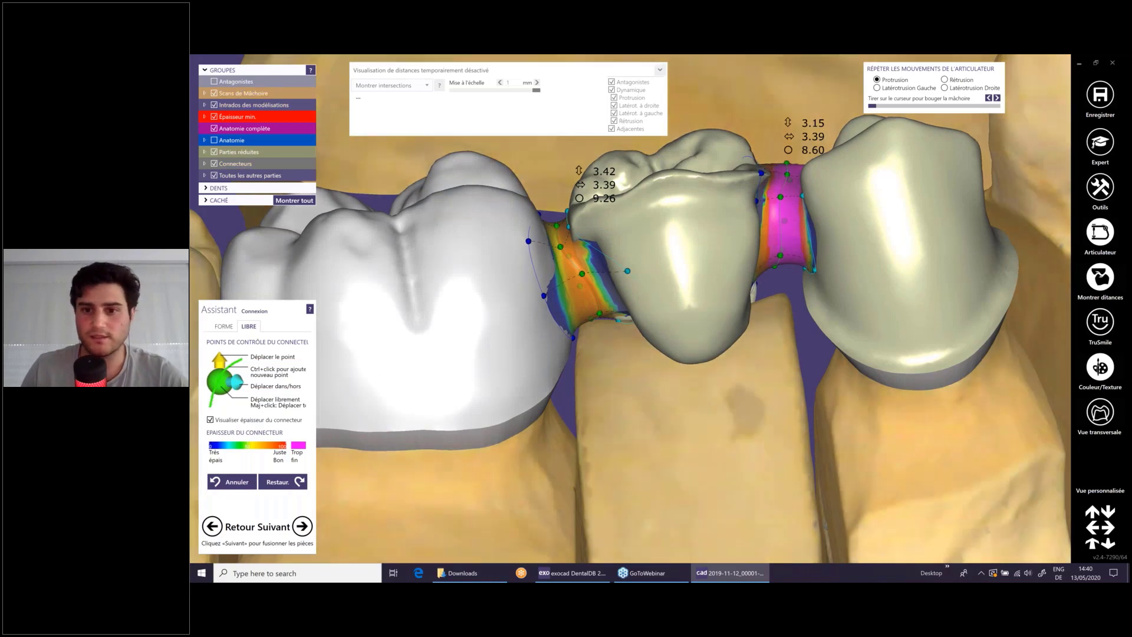
pyautogui.scroll(3, 761, 289)
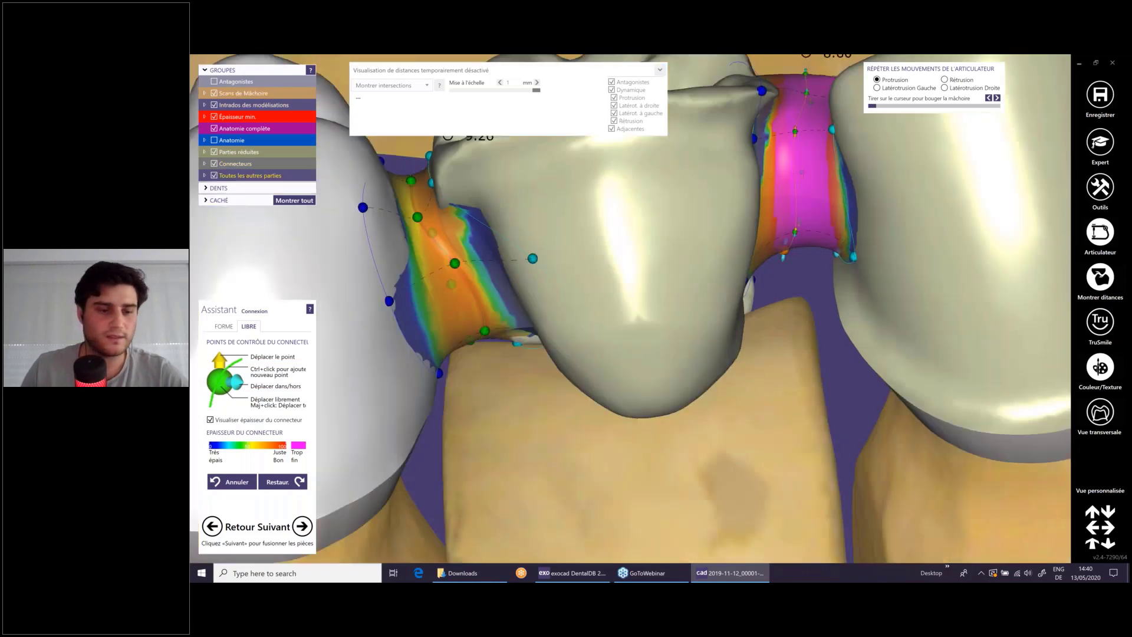
# - Return to the connector cross-section mode with 9 mm² and fuse the crowns and connectors into one bridge
pyautogui.click(225, 326)
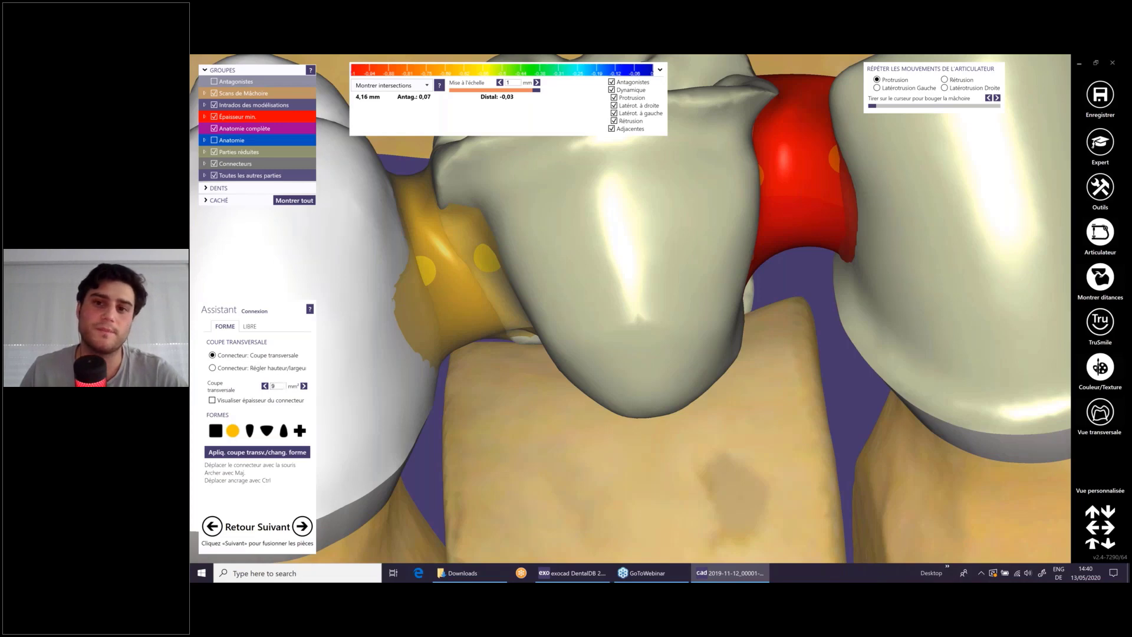
pyautogui.scroll(-5, 747, 302)
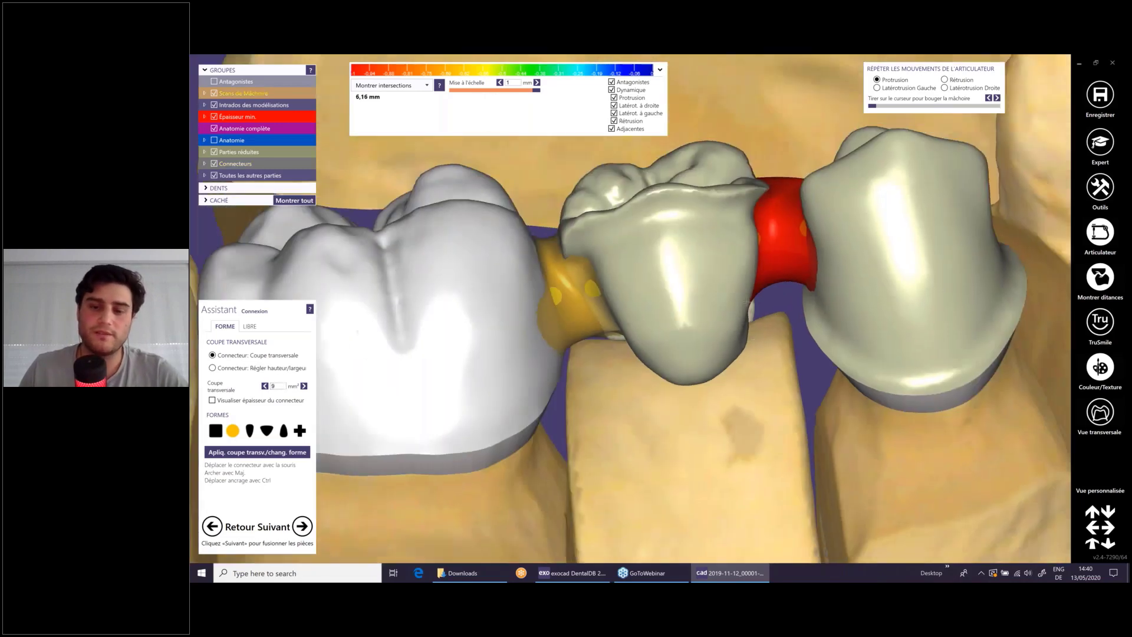
pyautogui.scroll(-3, 748, 302)
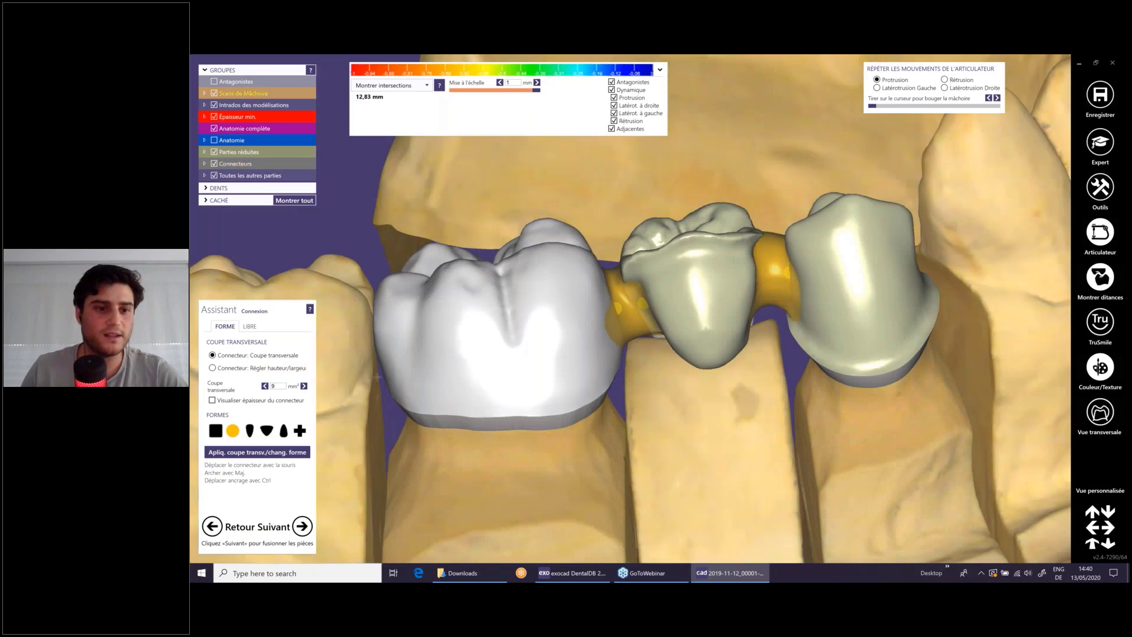
pyautogui.scroll(-3, 446, 385)
pyautogui.scroll(-6, 445, 386)
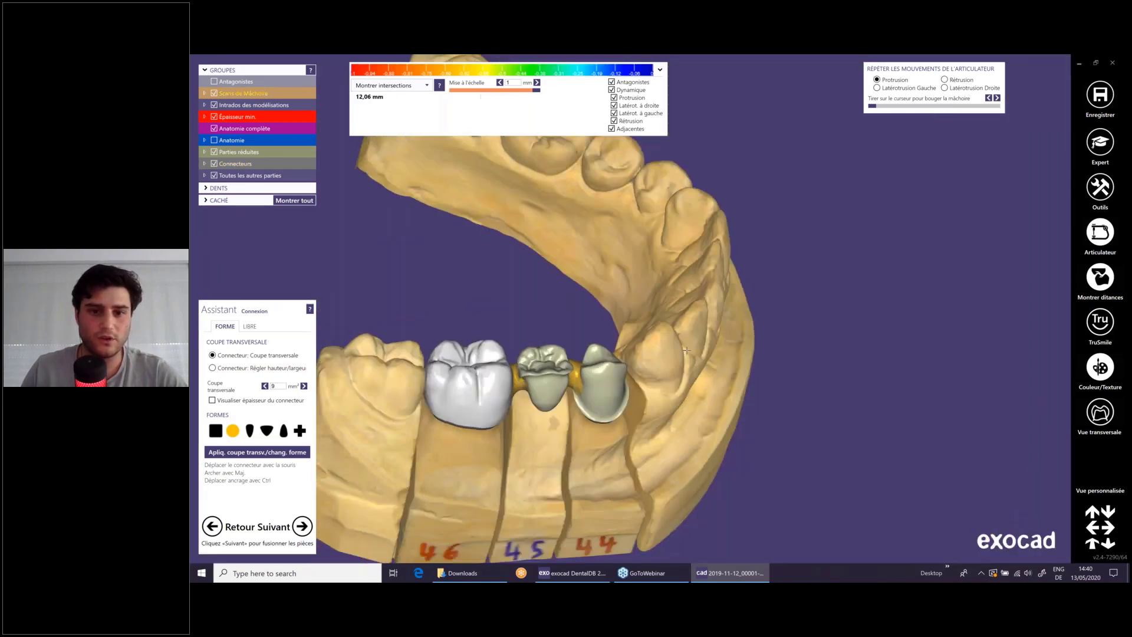
pyautogui.click(301, 526)
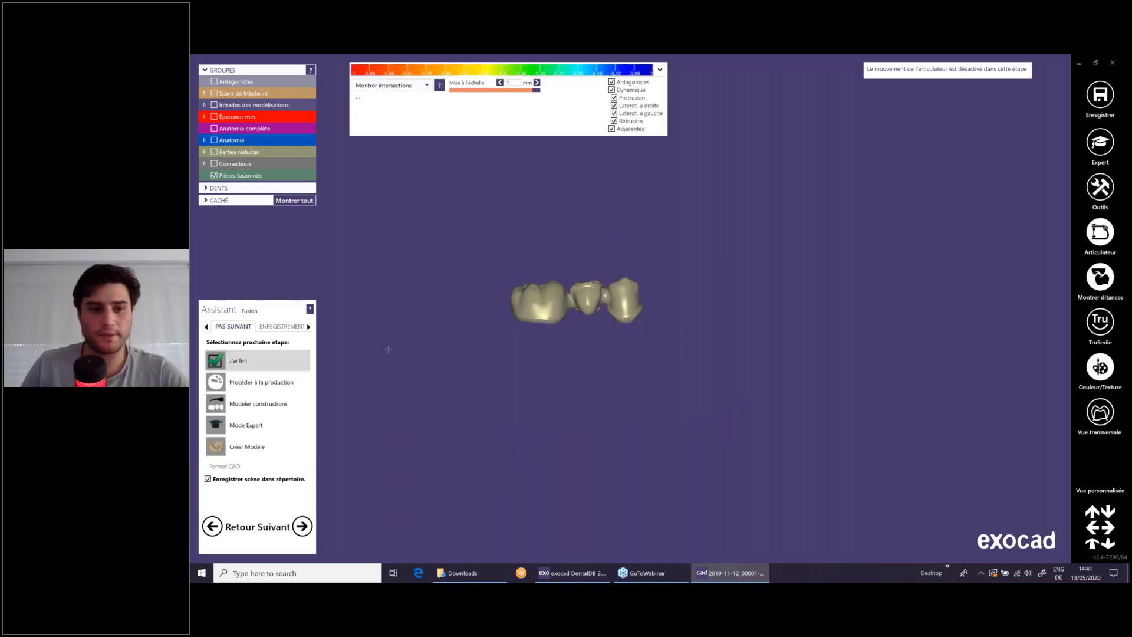
# - Choose to model the fused construction as the next stage, hide the antagonist and view the bridge on the model
pyautogui.click(250, 407)
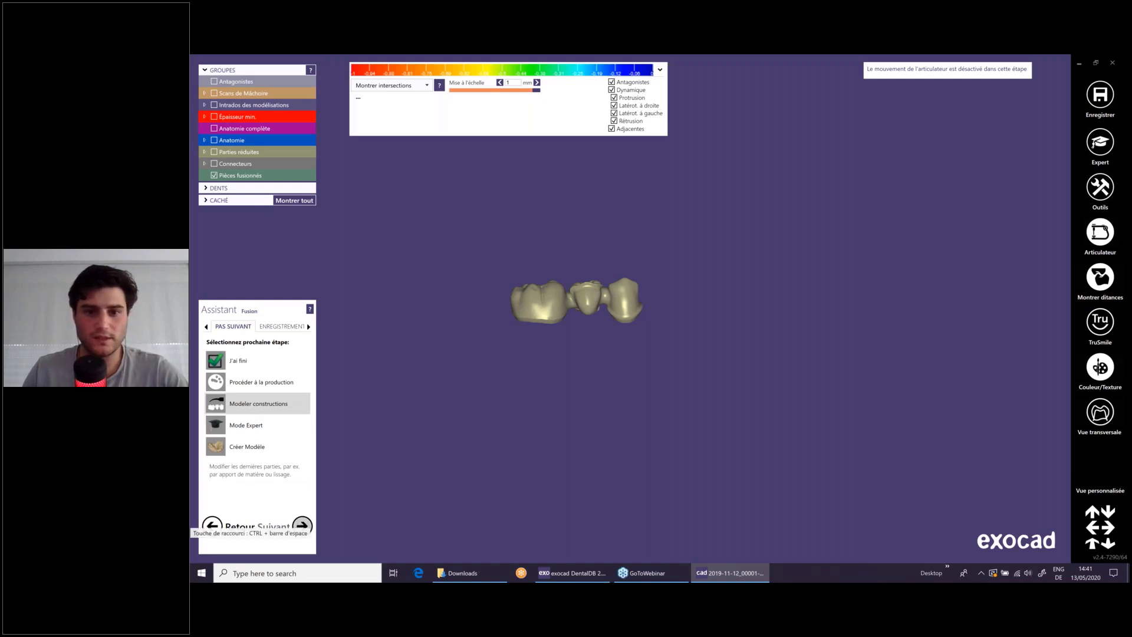
pyautogui.click(302, 525)
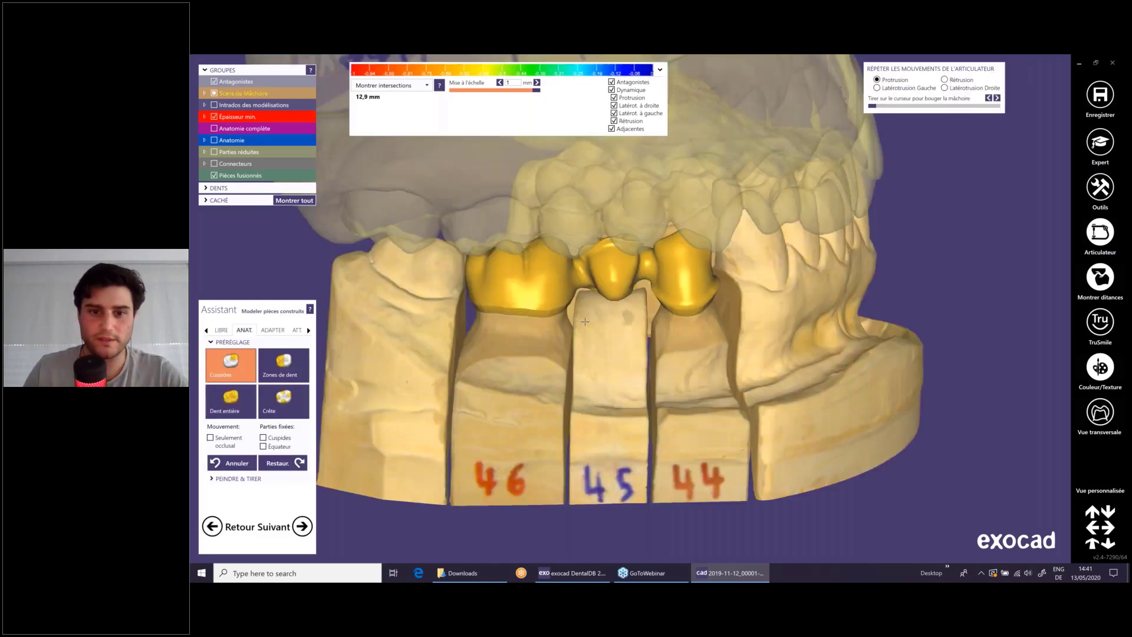
pyautogui.scroll(5, 584, 321)
pyautogui.moveTo(584, 247); pyautogui.dragTo(584, 262, button='right')
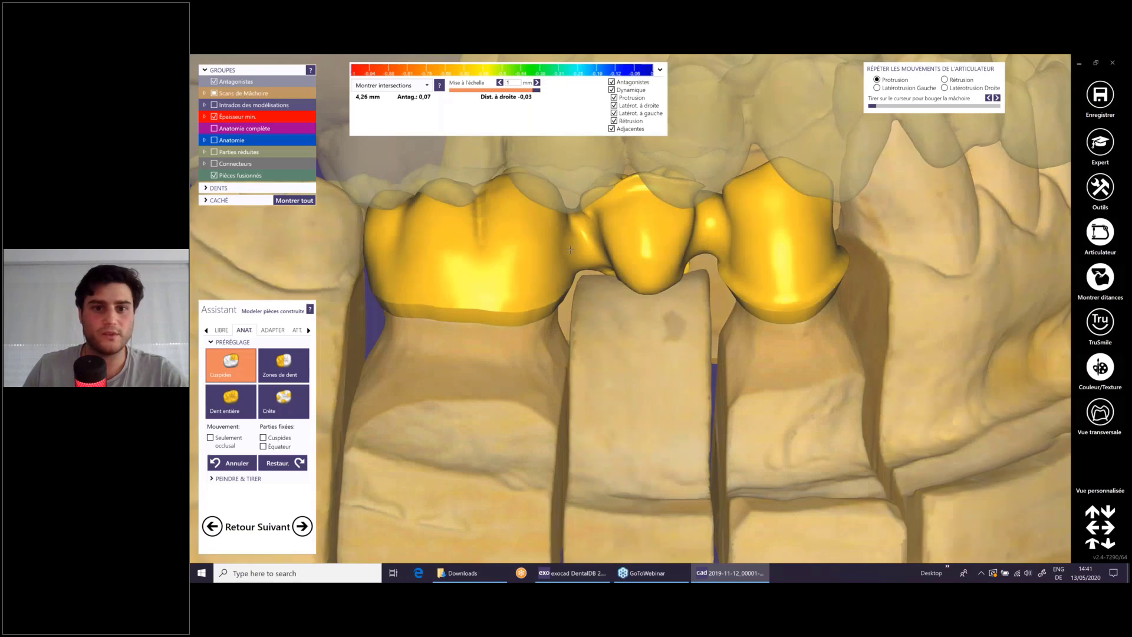
pyautogui.scroll(-4, 584, 259)
pyautogui.click(214, 82)
pyautogui.moveTo(531, 232); pyautogui.dragTo(527, 277, button='right')
pyautogui.scroll(-4, 527, 259)
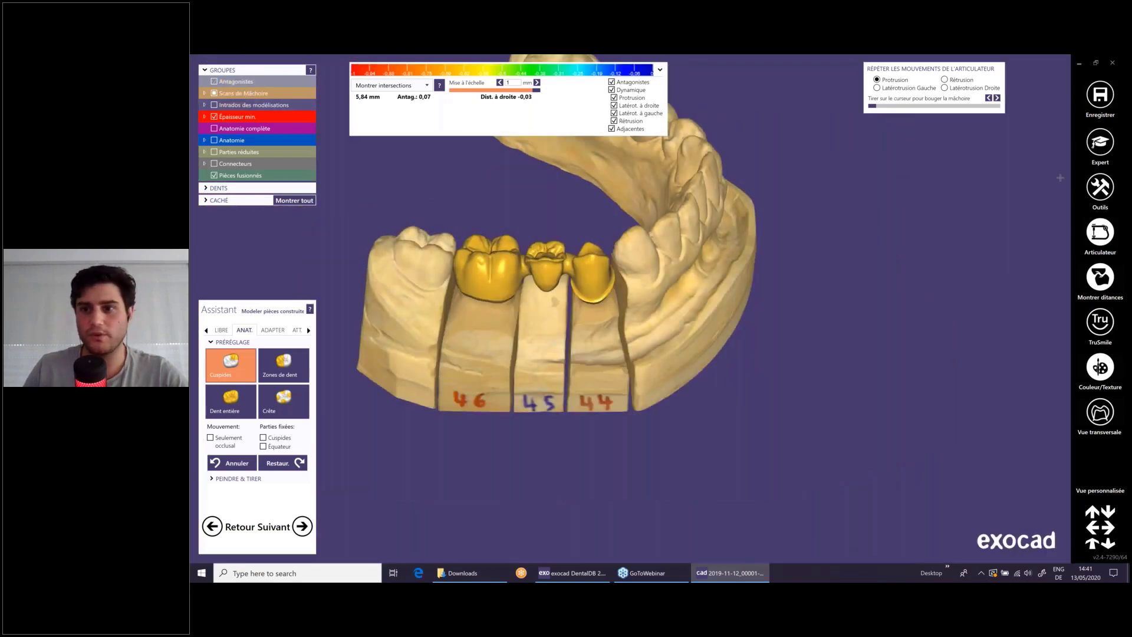
# - Switch to expert mode, hide the jaw scans and start the Divide Bridge (Diviser Bridge) tool on the fused 44–46 bridge
pyautogui.click(1100, 142)
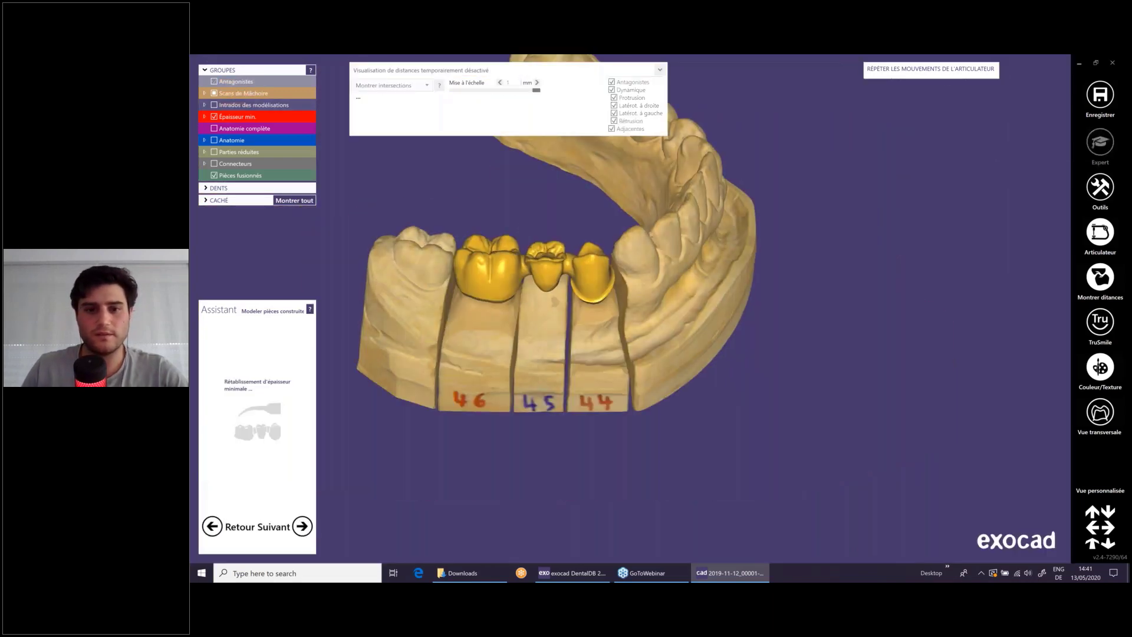
pyautogui.rightClick(544, 260)
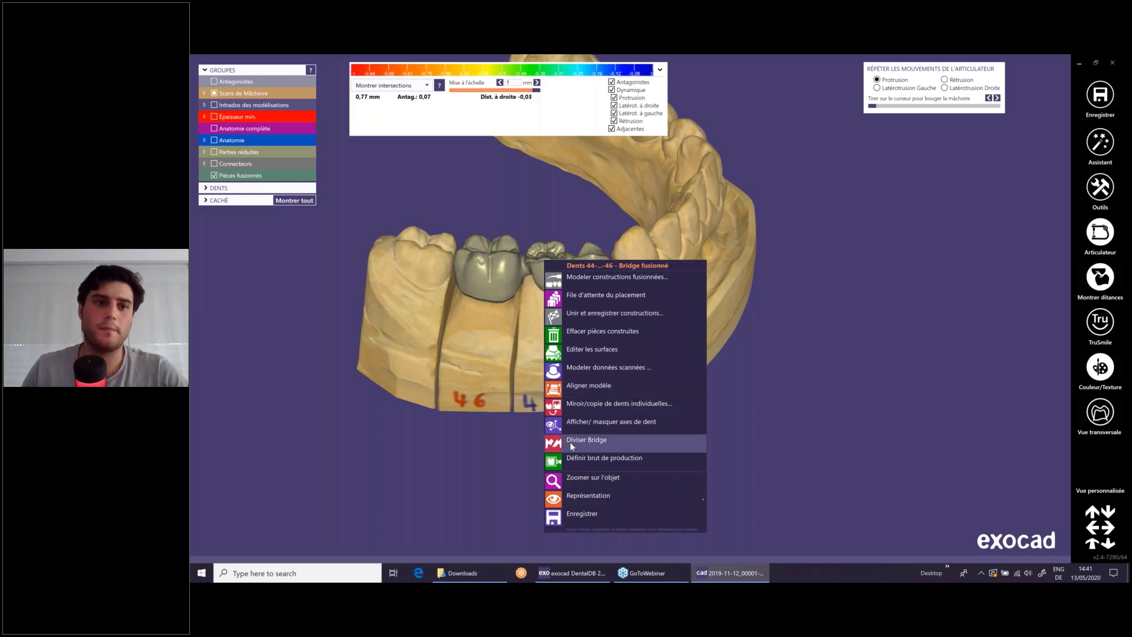
pyautogui.click(214, 93)
pyautogui.rightClick(526, 260)
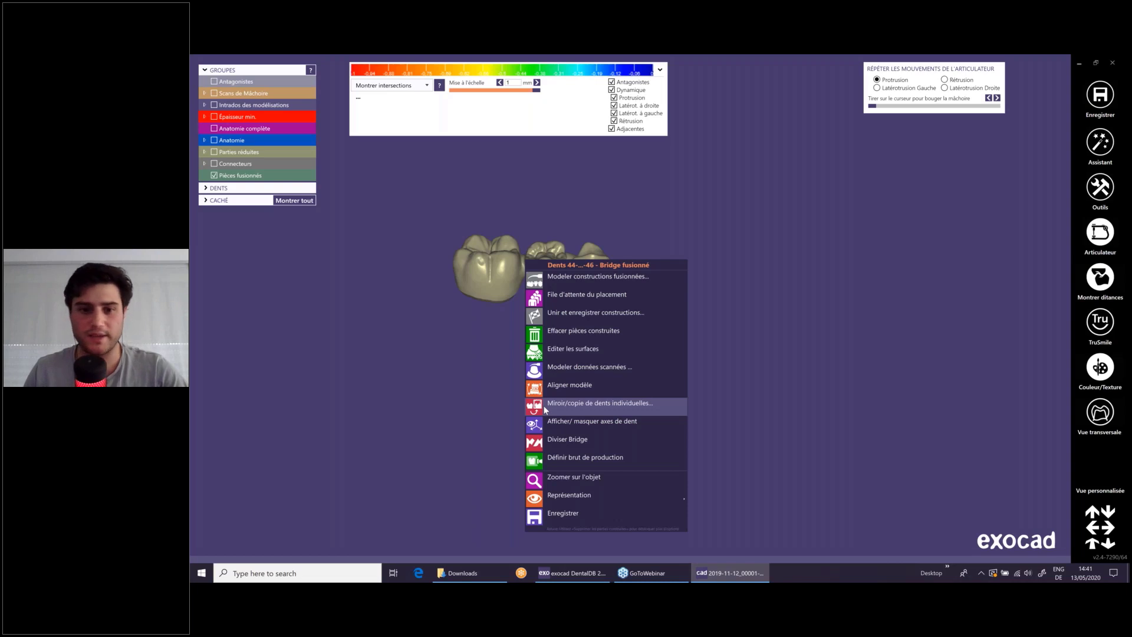
pyautogui.click(553, 447)
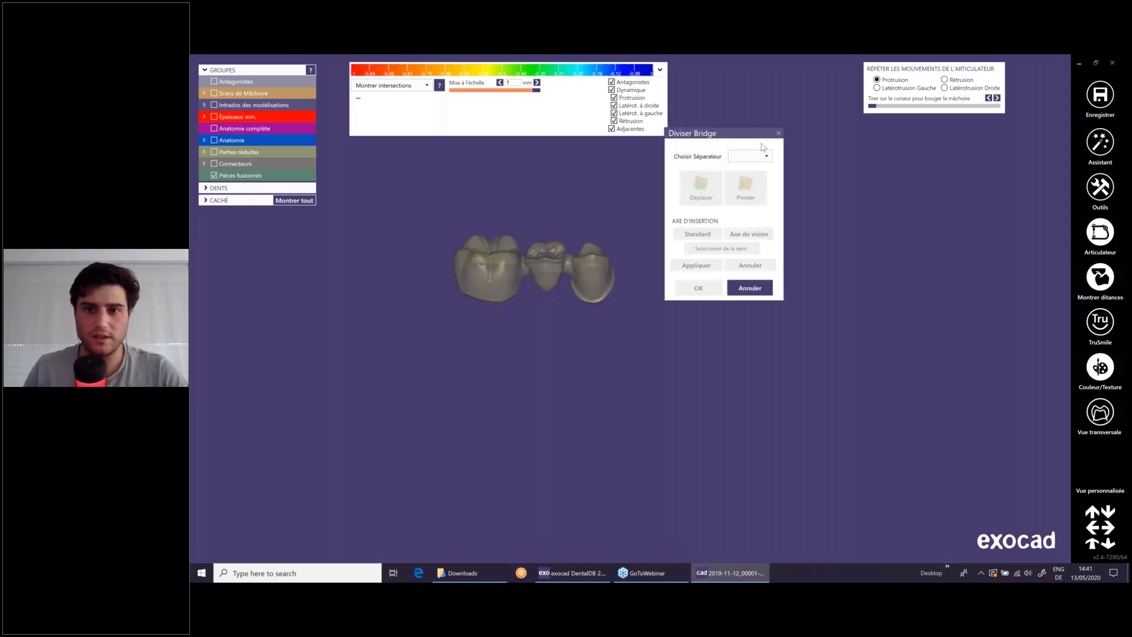
# - Divide the bridge through pontic 45 with the separator "Bone 1.8 - 100µm gap for 0.6mm milling.stl" and apply the cut
pyautogui.click(764, 155)
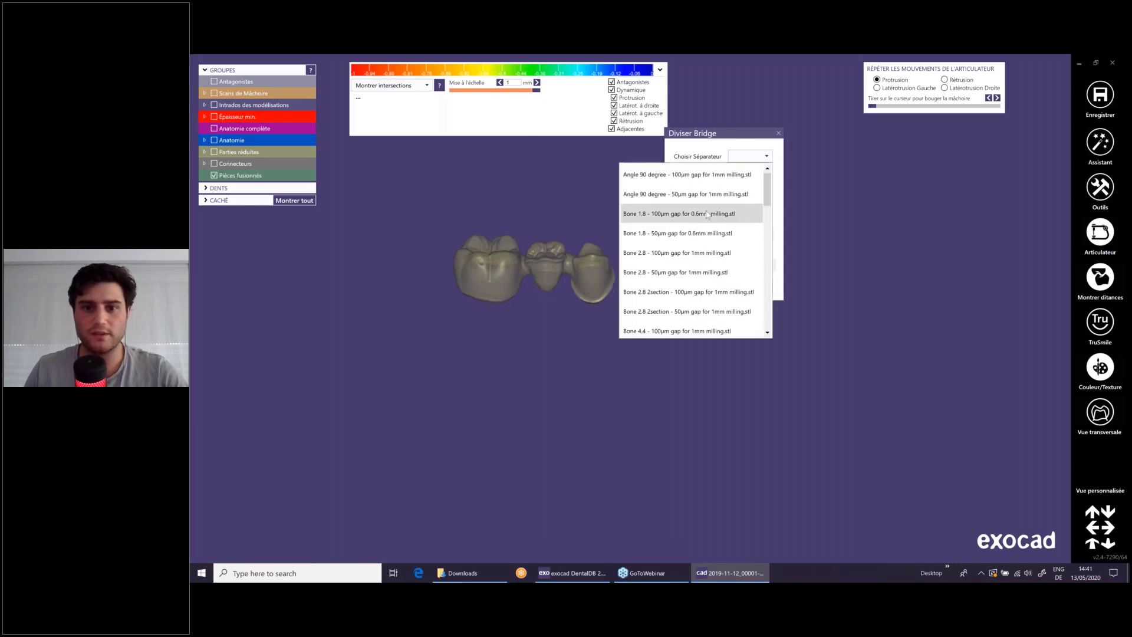
pyautogui.click(706, 211)
pyautogui.moveTo(555, 330); pyautogui.dragTo(562, 365, button='right')
pyautogui.moveTo(564, 362); pyautogui.dragTo(560, 348)
pyautogui.moveTo(560, 356); pyautogui.dragTo(558, 356, button='right')
pyautogui.click(695, 265)
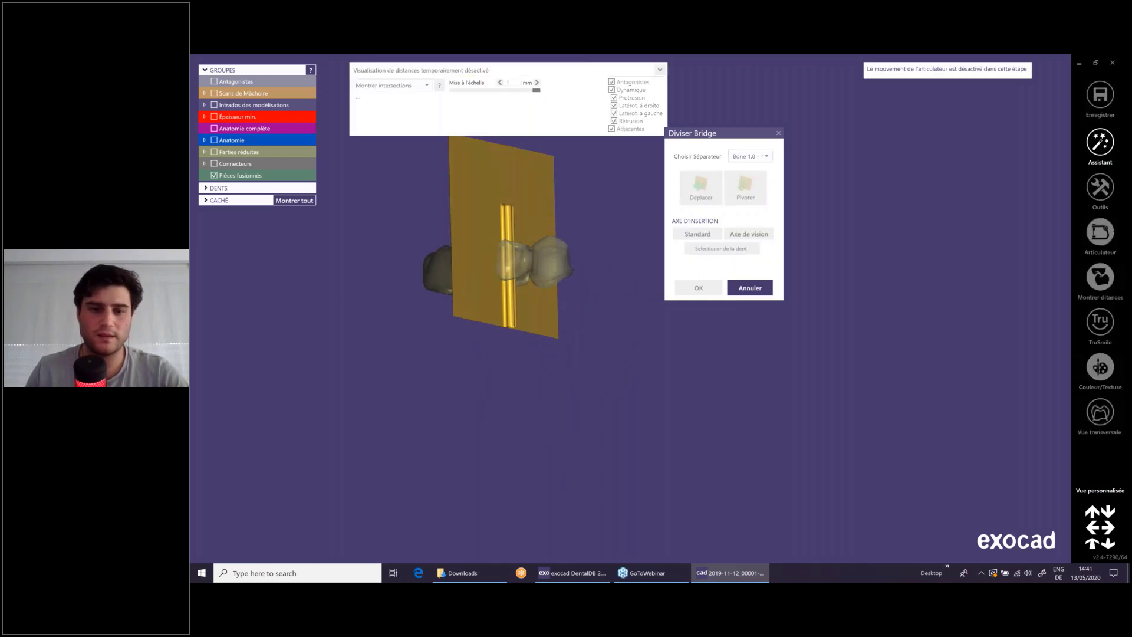
pyautogui.moveTo(508, 374); pyautogui.dragTo(541, 407, button='right')
pyautogui.scroll(5, 548, 368)
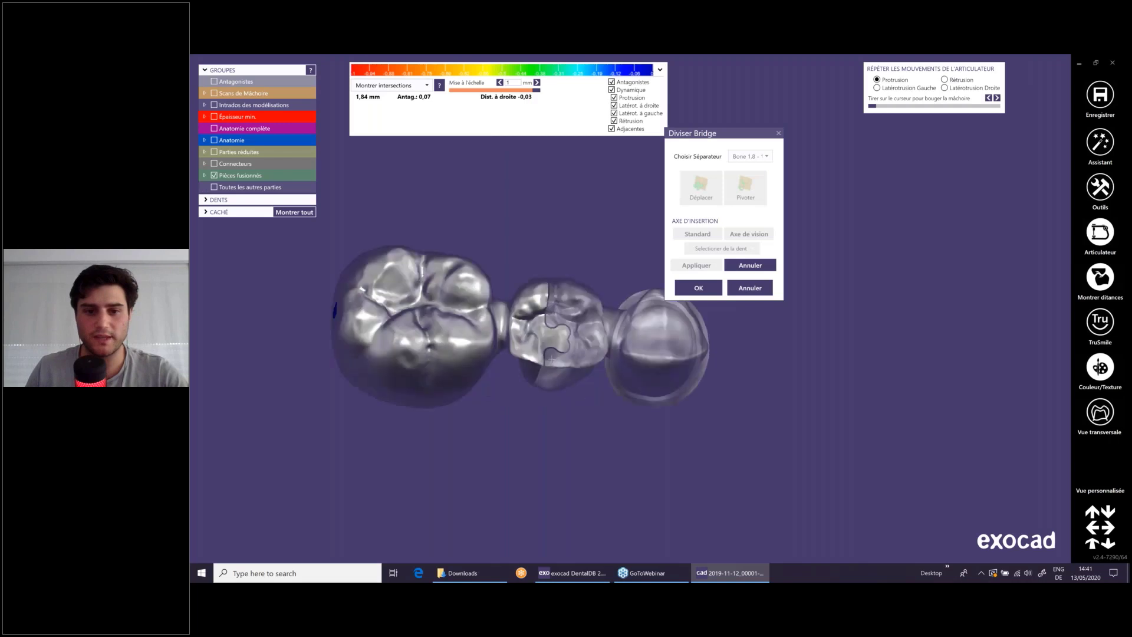
# - Accept the bridge division, finish the assistant as done with the scene saved to the project directory, and minimize the project window
pyautogui.click(697, 288)
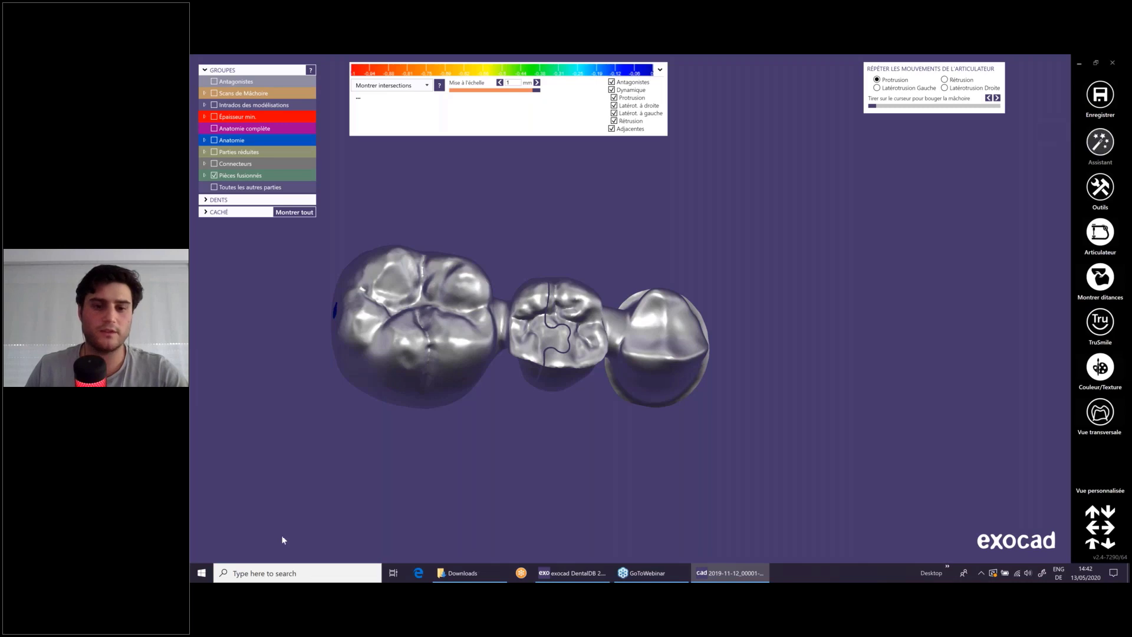
pyautogui.click(301, 526)
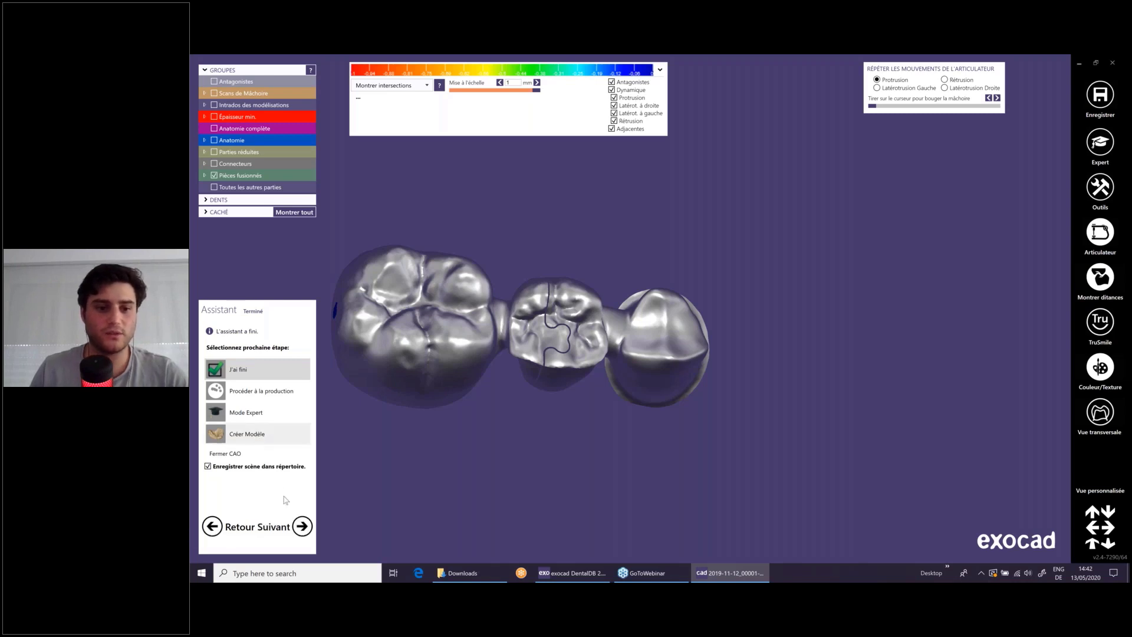
pyautogui.click(302, 525)
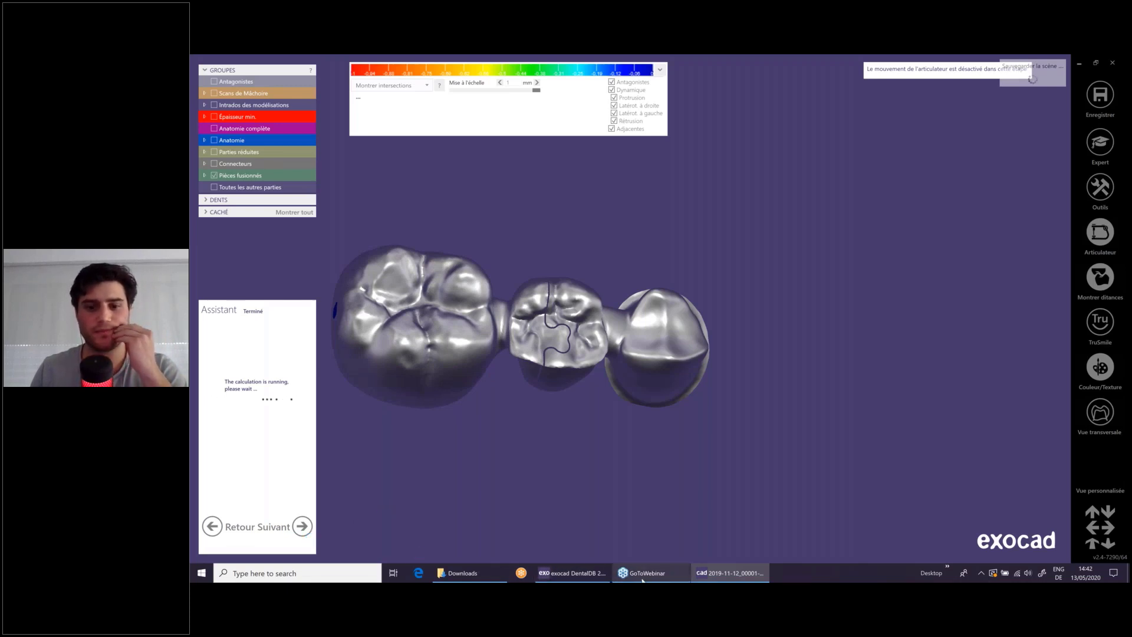
pyautogui.moveTo(712, 576)
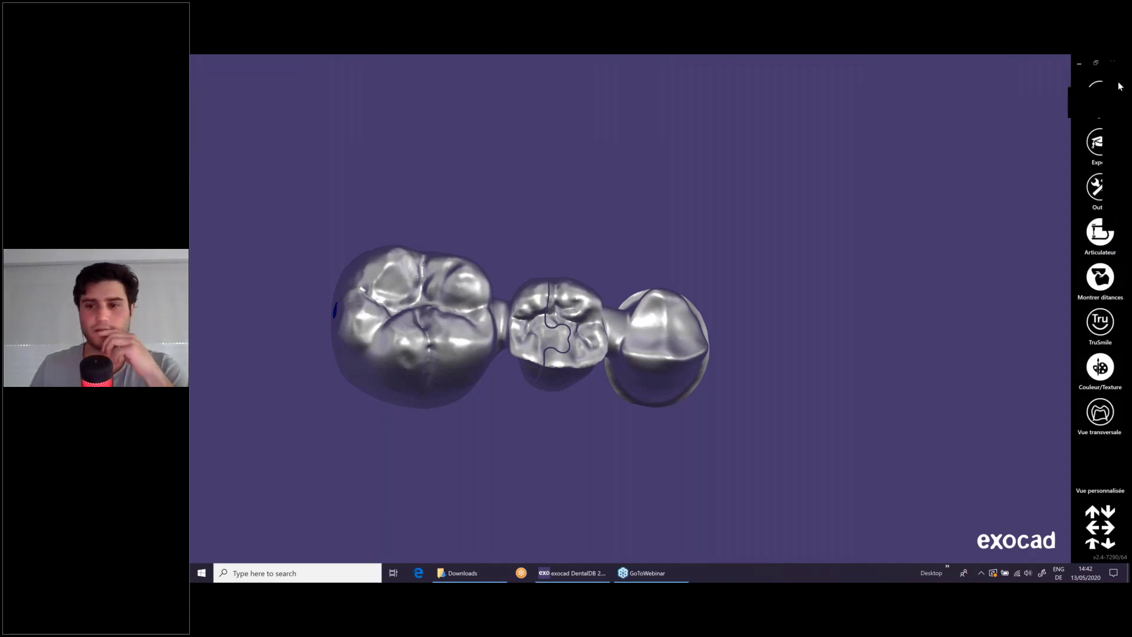
pyautogui.scroll(-2, 235, 530)
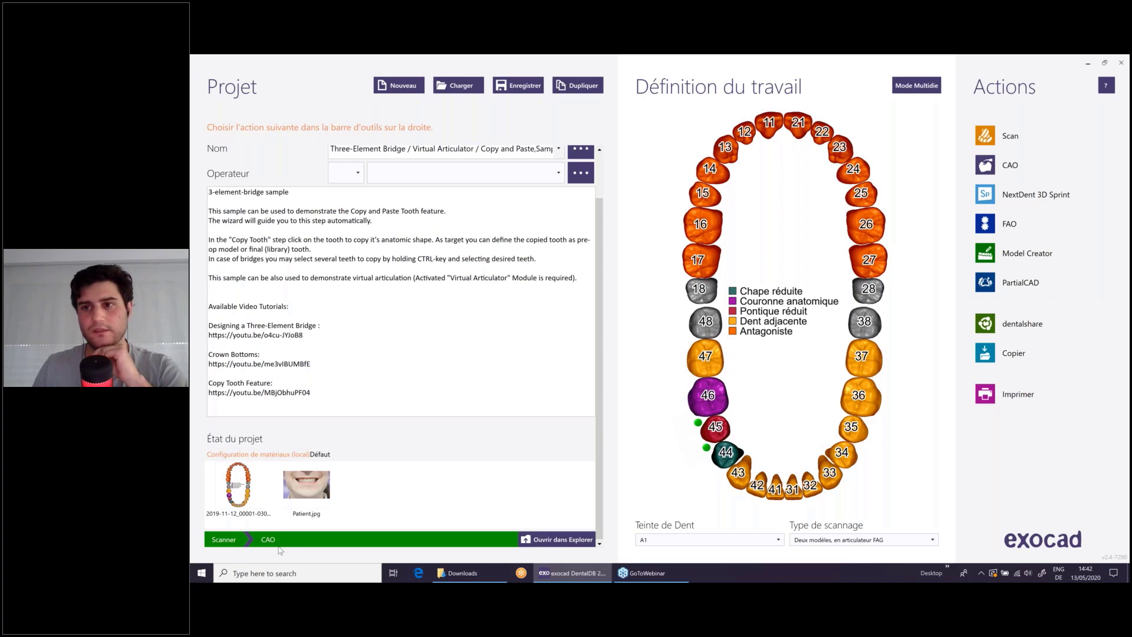
pyautogui.click(1088, 65)
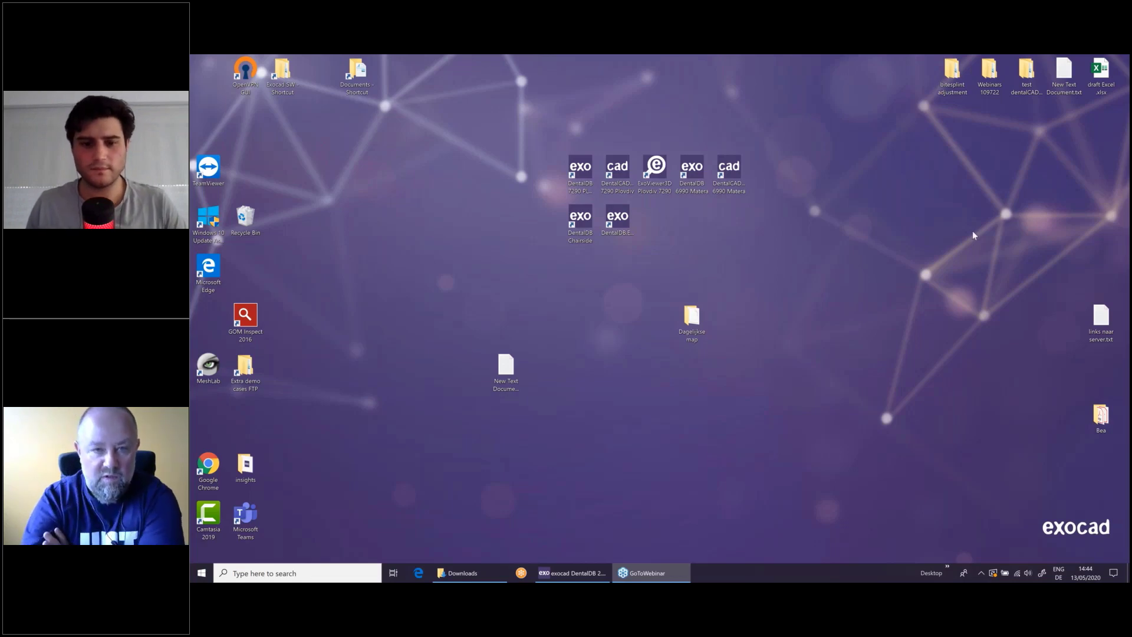
# - Reopen the three-element bridge project in CAD and load the scanned files to start the design from the beginning
pyautogui.click(559, 576)
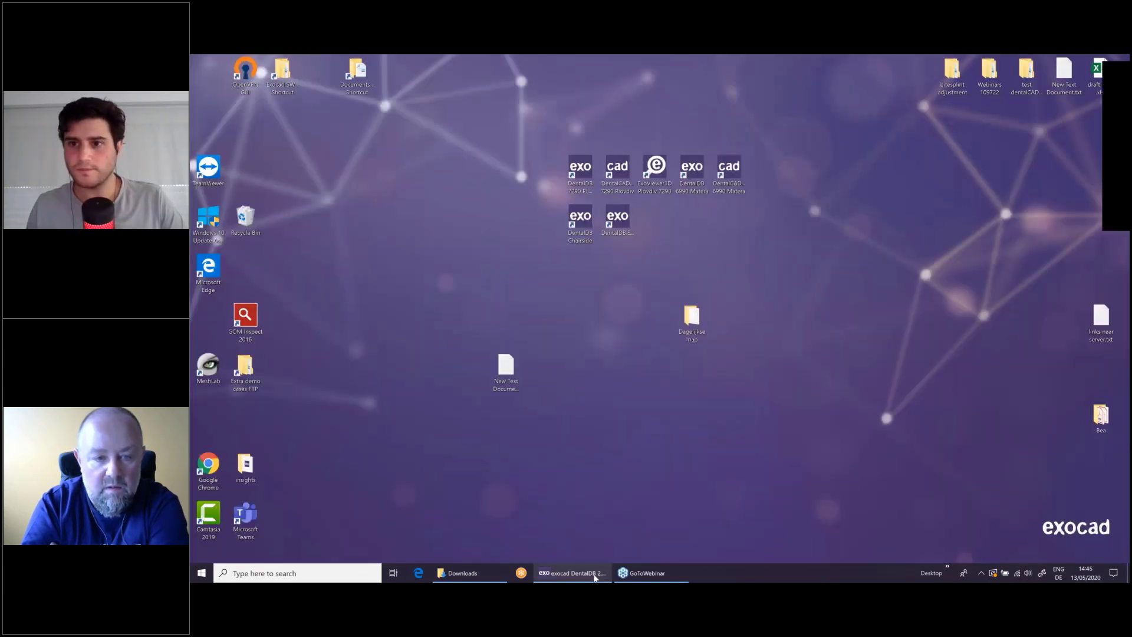
pyautogui.click(594, 576)
pyautogui.click(1010, 165)
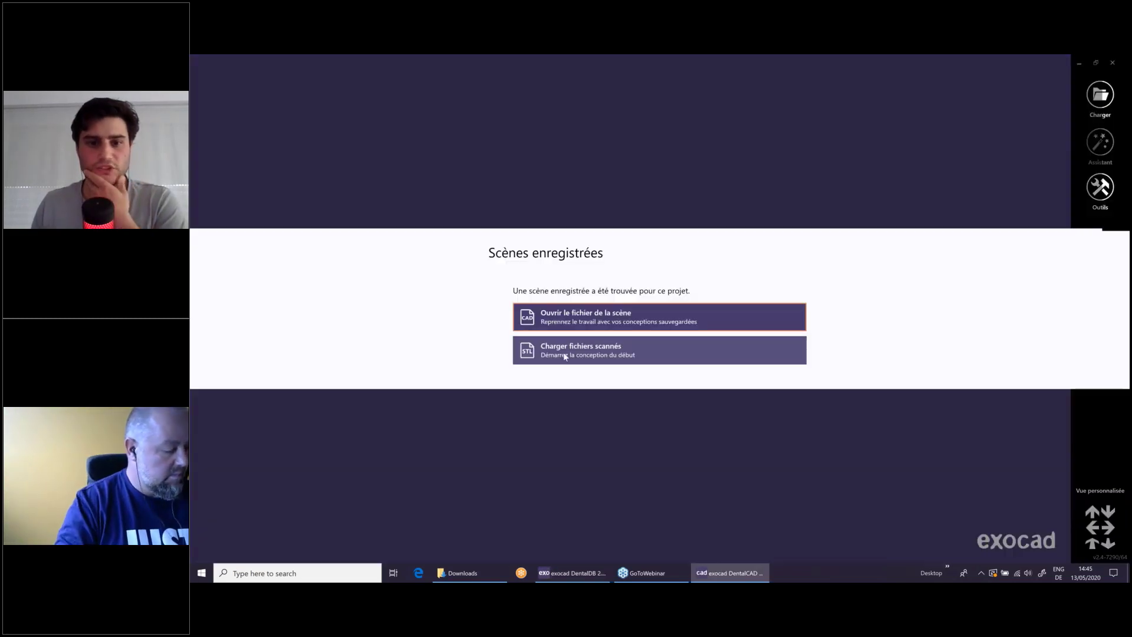
pyautogui.click(560, 352)
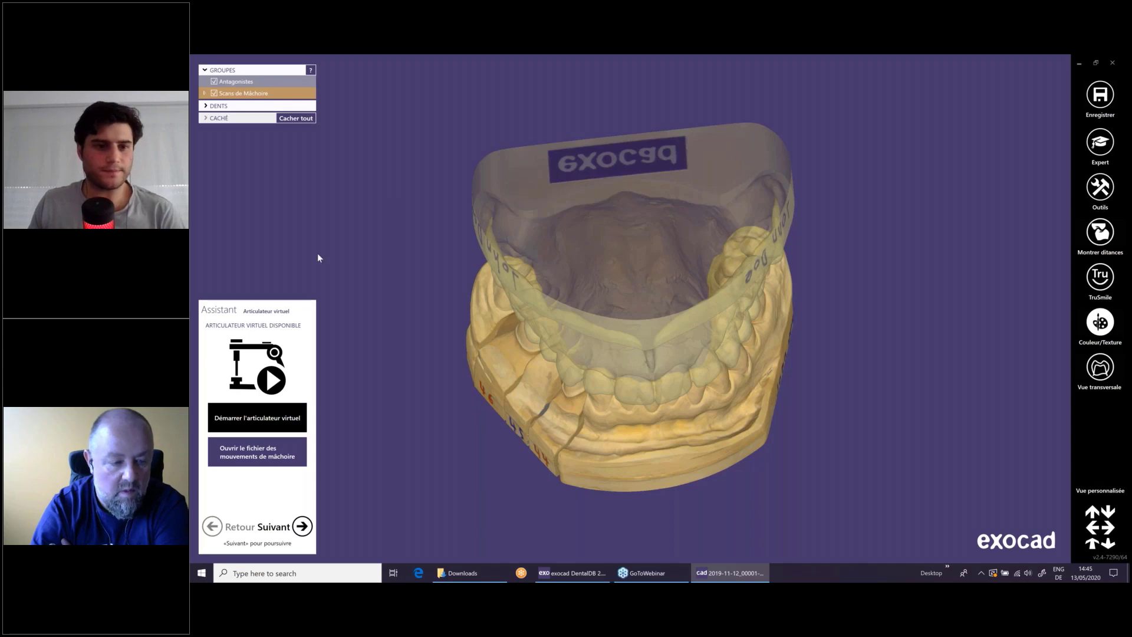
# - Start the virtual articulator, expand its movement settings and examine the FAG QuickMaster with the mounted models from the front
pyautogui.click(257, 418)
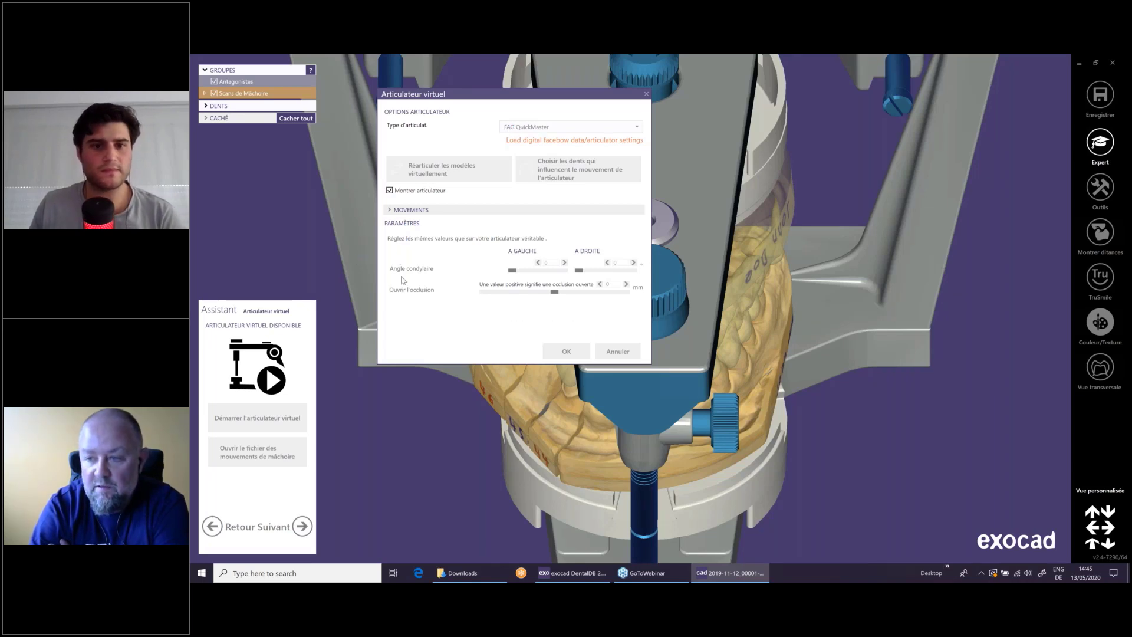
pyautogui.click(389, 211)
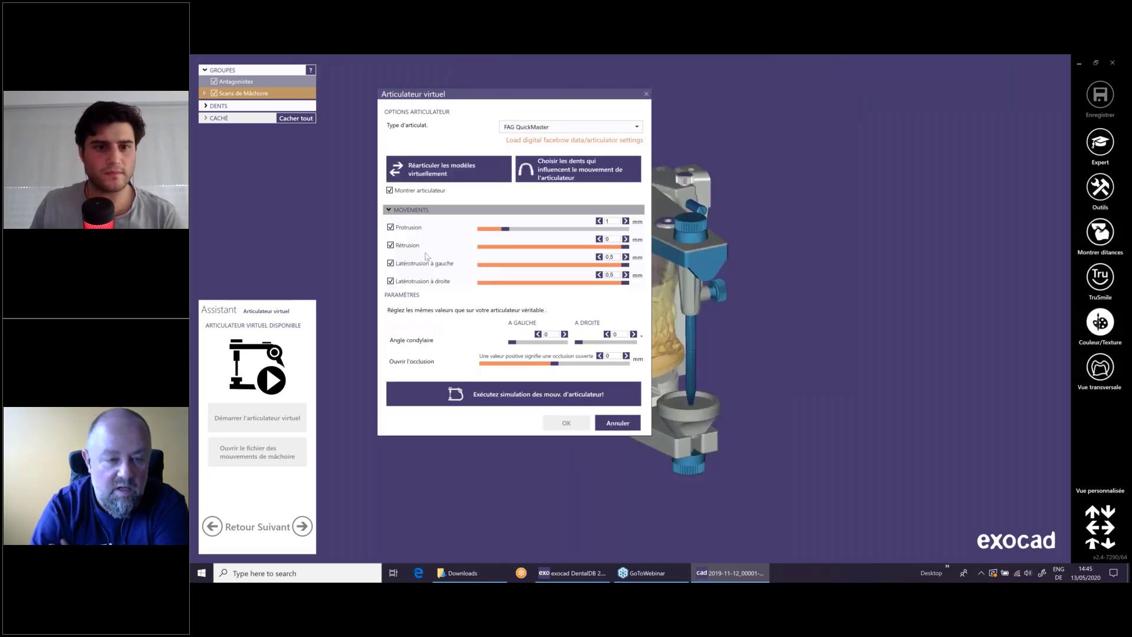
pyautogui.moveTo(572, 96); pyautogui.dragTo(566, 96)
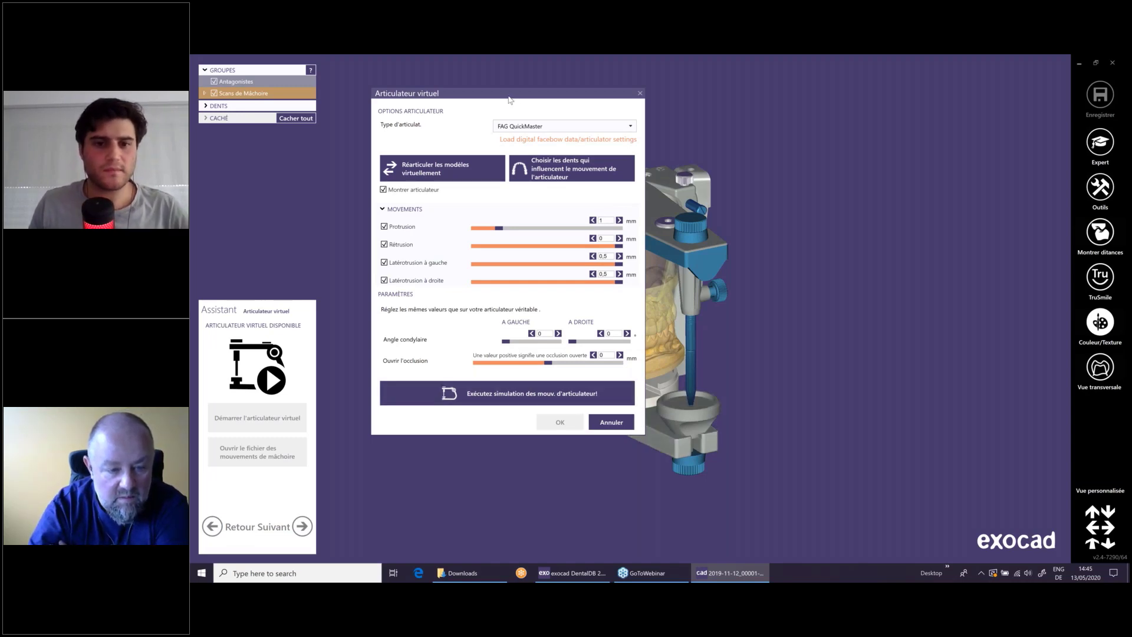
pyautogui.moveTo(510, 101); pyautogui.dragTo(487, 117)
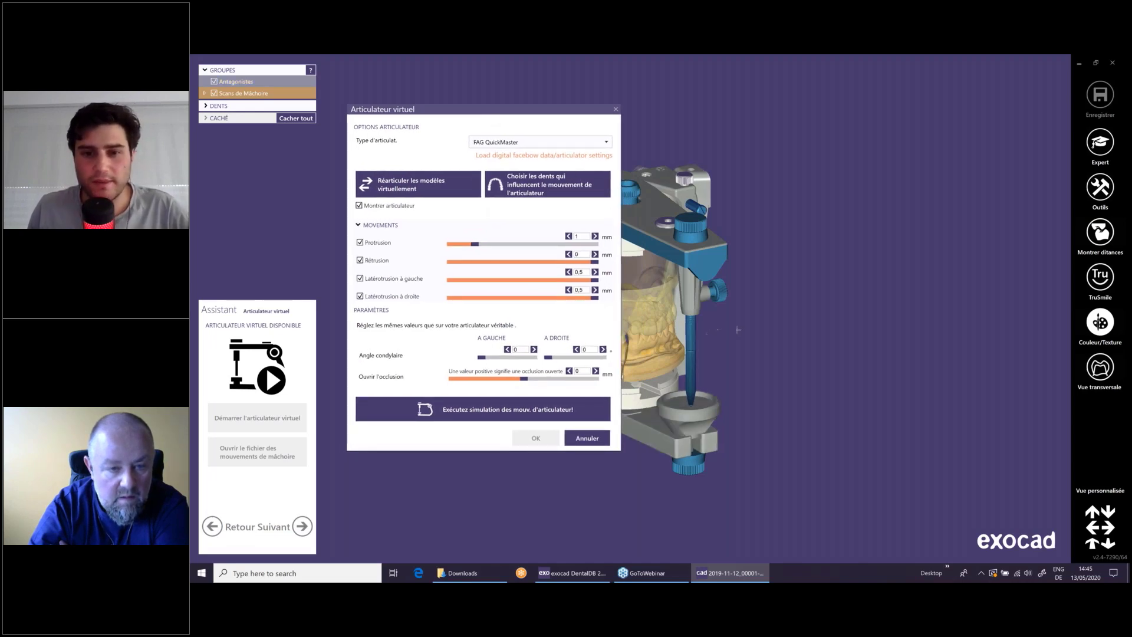
pyautogui.moveTo(765, 330); pyautogui.dragTo(873, 327, button='middle')
pyautogui.moveTo(873, 328); pyautogui.dragTo(737, 376, button='right')
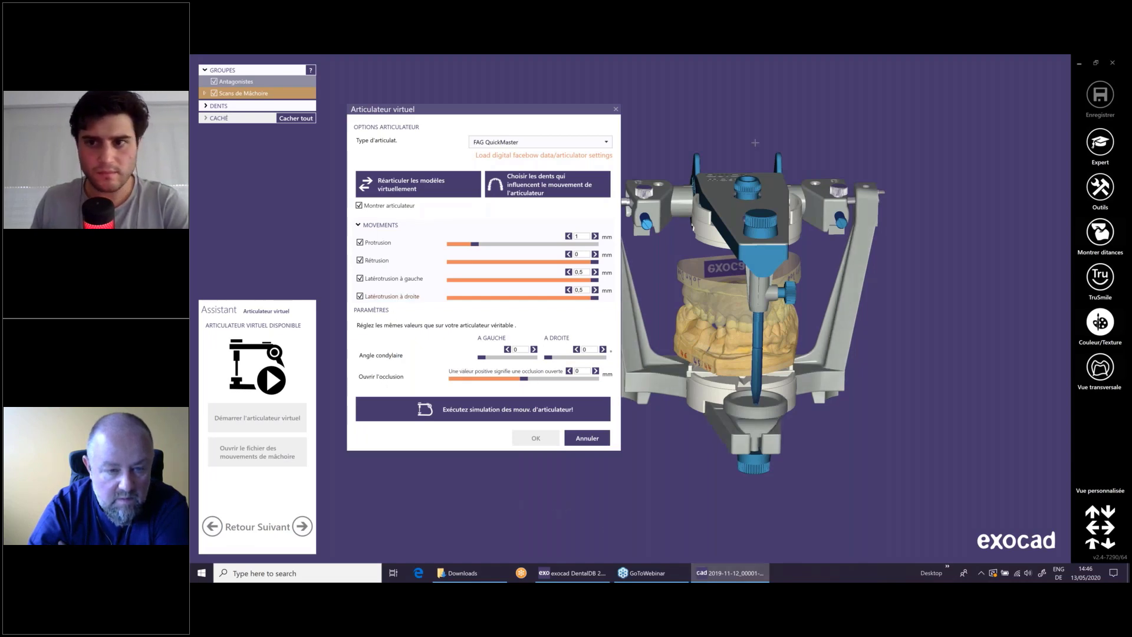
pyautogui.moveTo(754, 142); pyautogui.dragTo(778, 123, button='right')
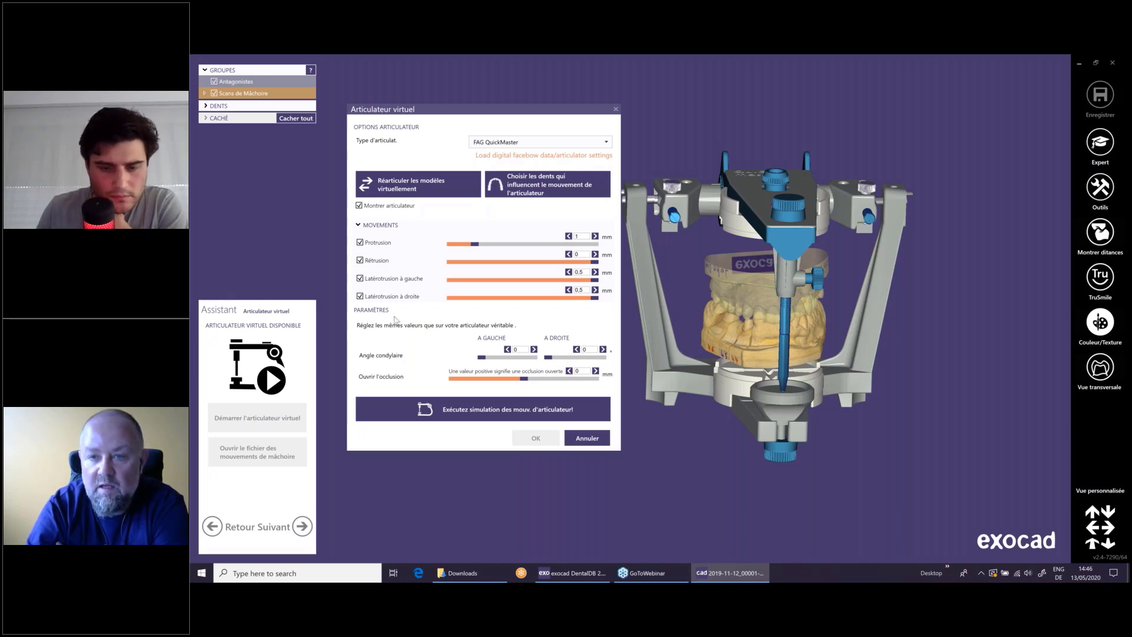
pyautogui.click(1079, 64)
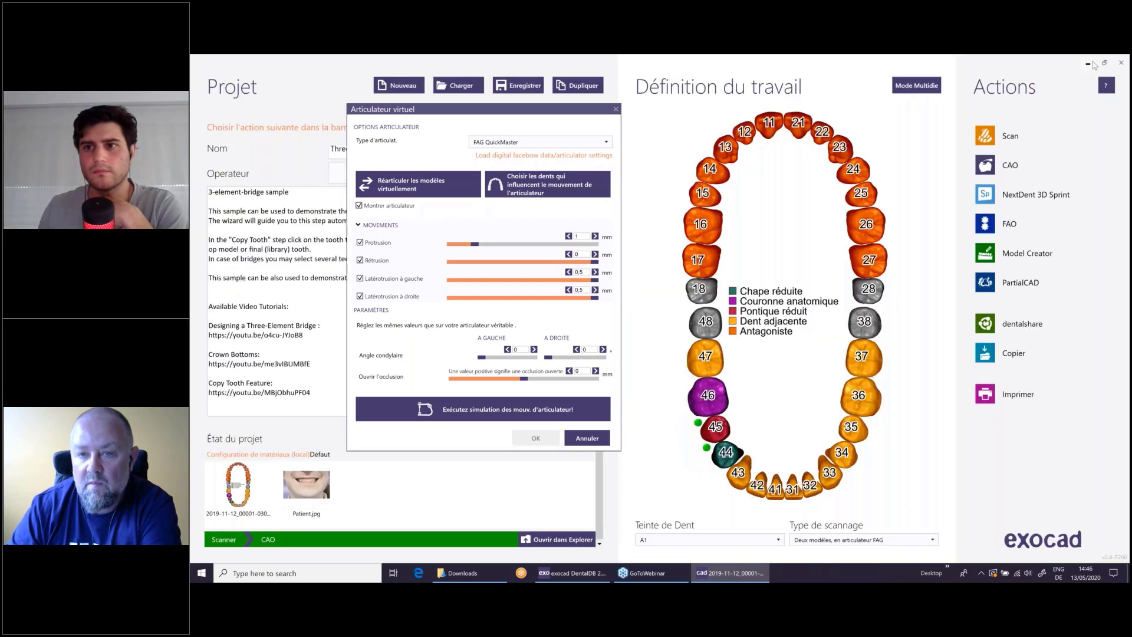
pyautogui.click(1089, 64)
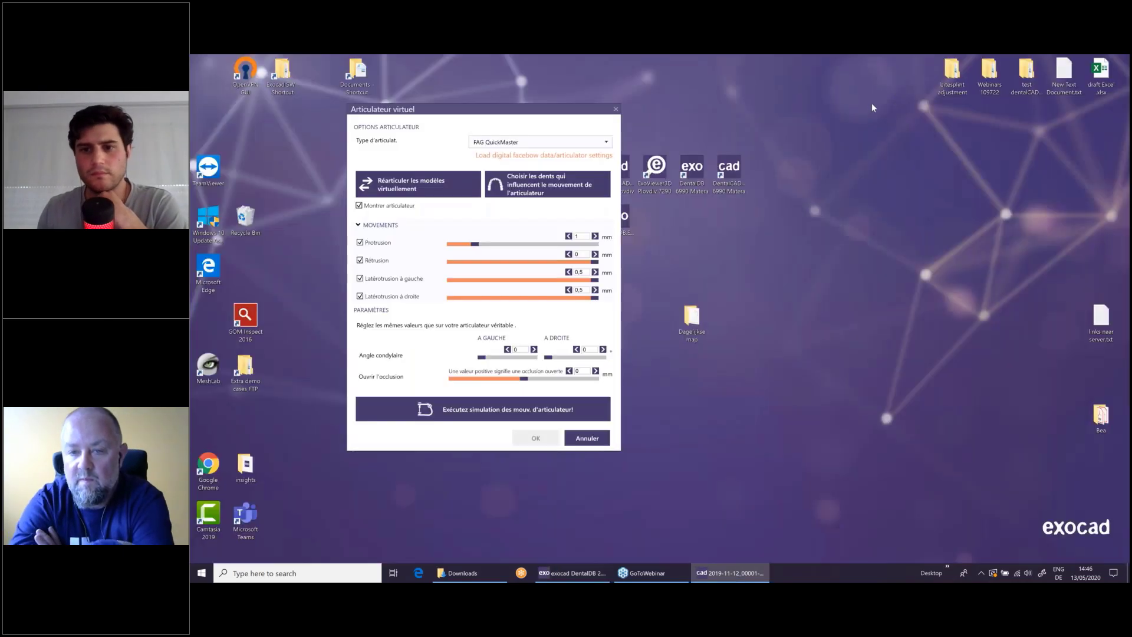
pyautogui.moveTo(563, 110); pyautogui.dragTo(537, 119)
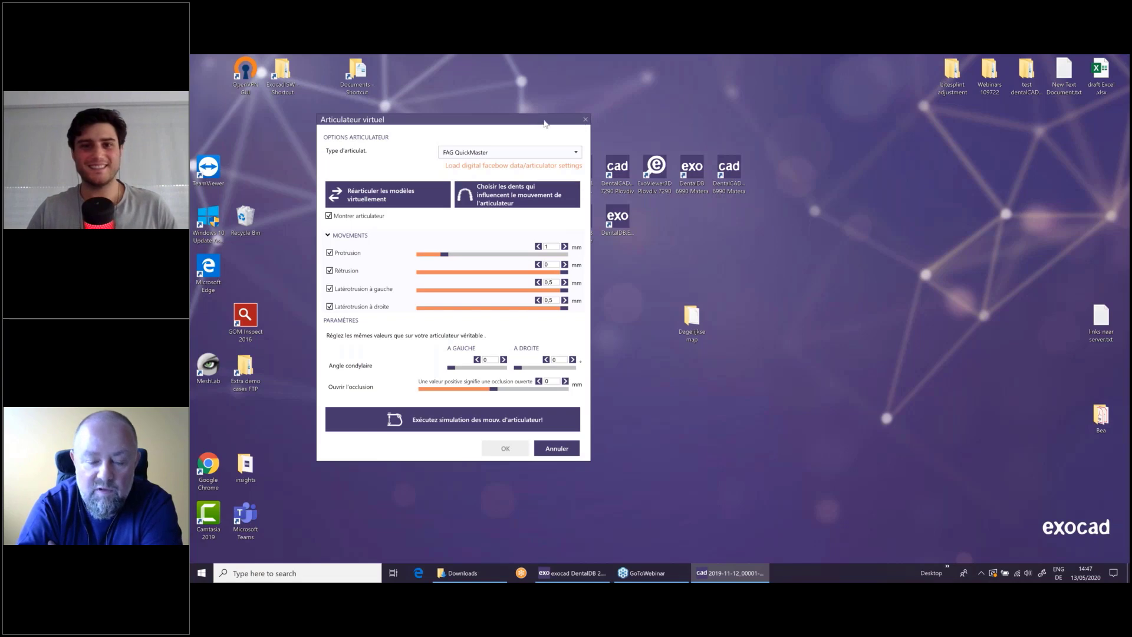
pyautogui.moveTo(538, 120); pyautogui.dragTo(568, 120)
pyautogui.moveTo(691, 124); pyautogui.dragTo(676, 104)
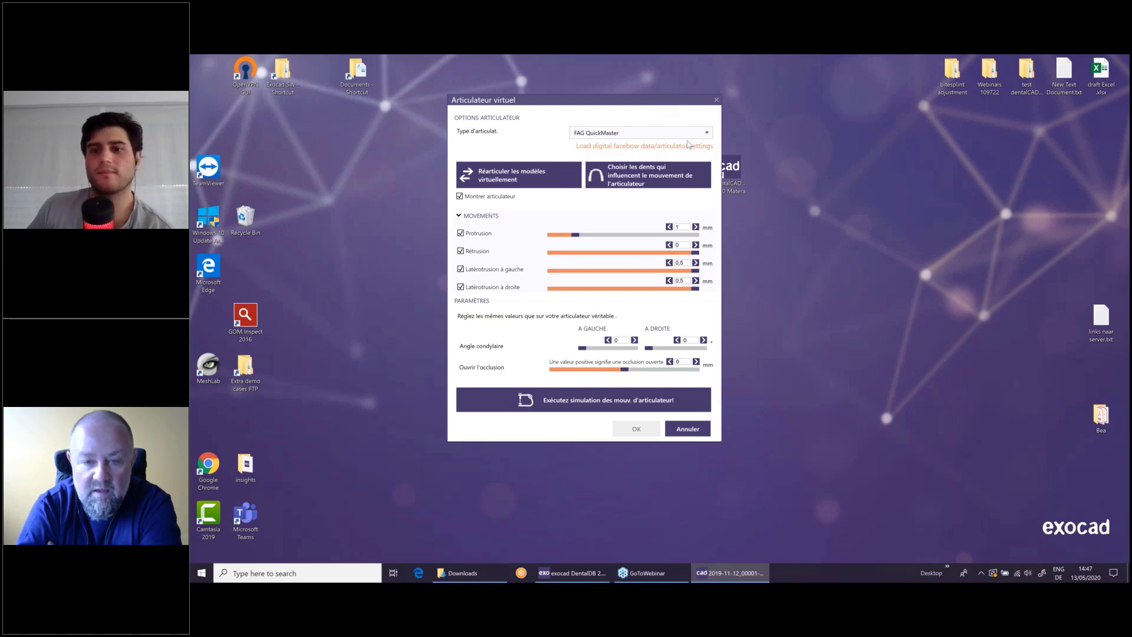
pyautogui.moveTo(643, 103); pyautogui.dragTo(755, 126)
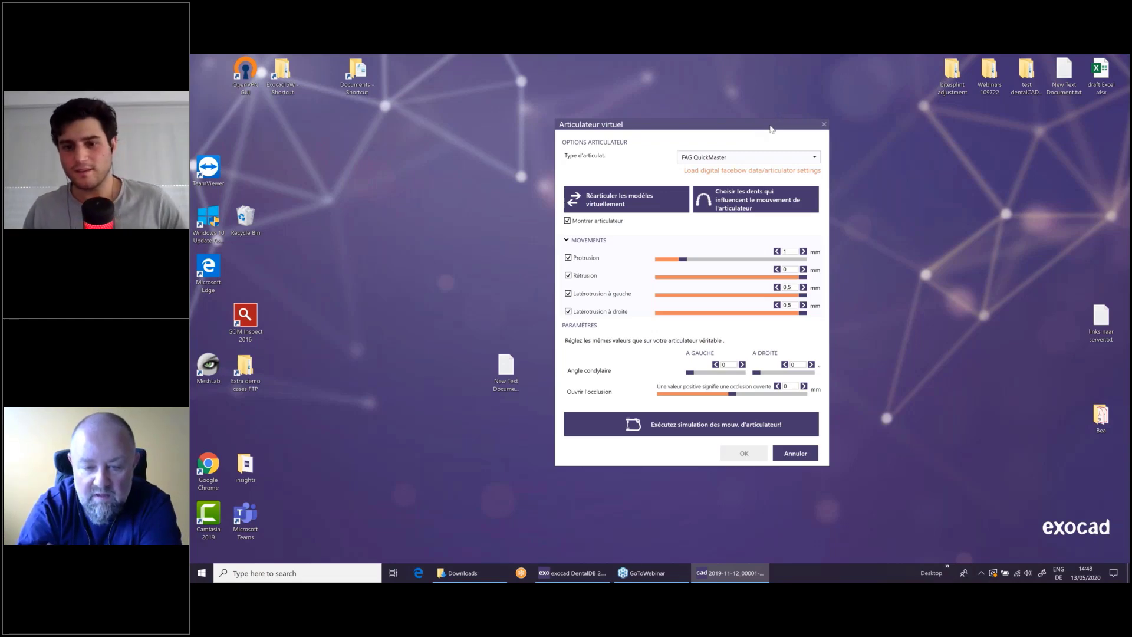
# - Return to the CAD scene and set the articulator's left condylar angle to 24.1°
pyautogui.click(721, 573)
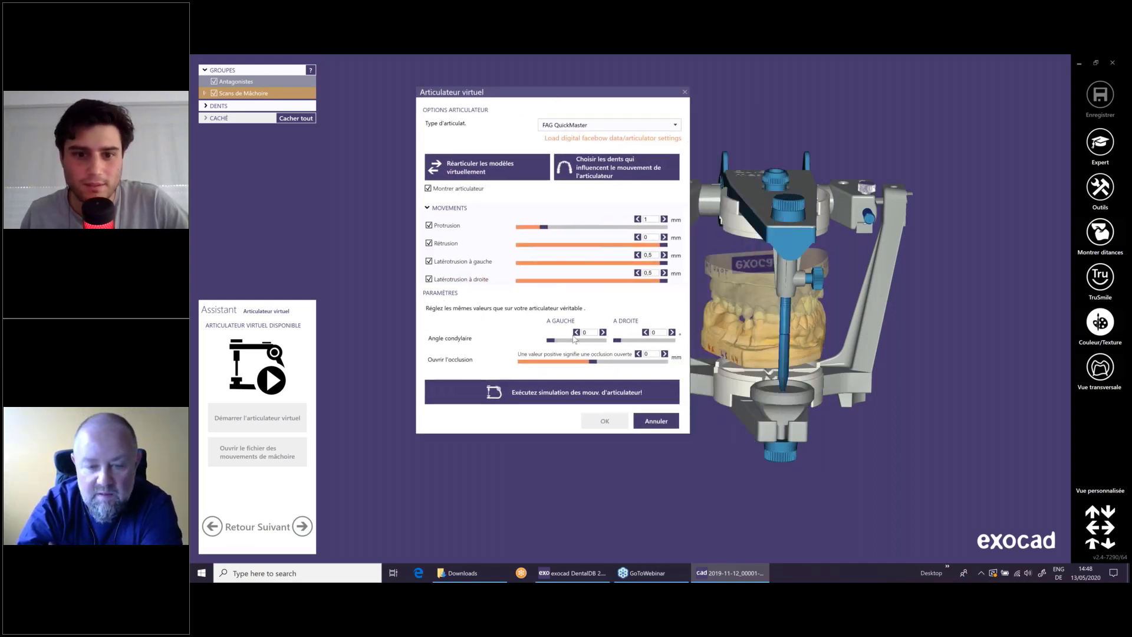
pyautogui.moveTo(551, 340); pyautogui.dragTo(569, 341)
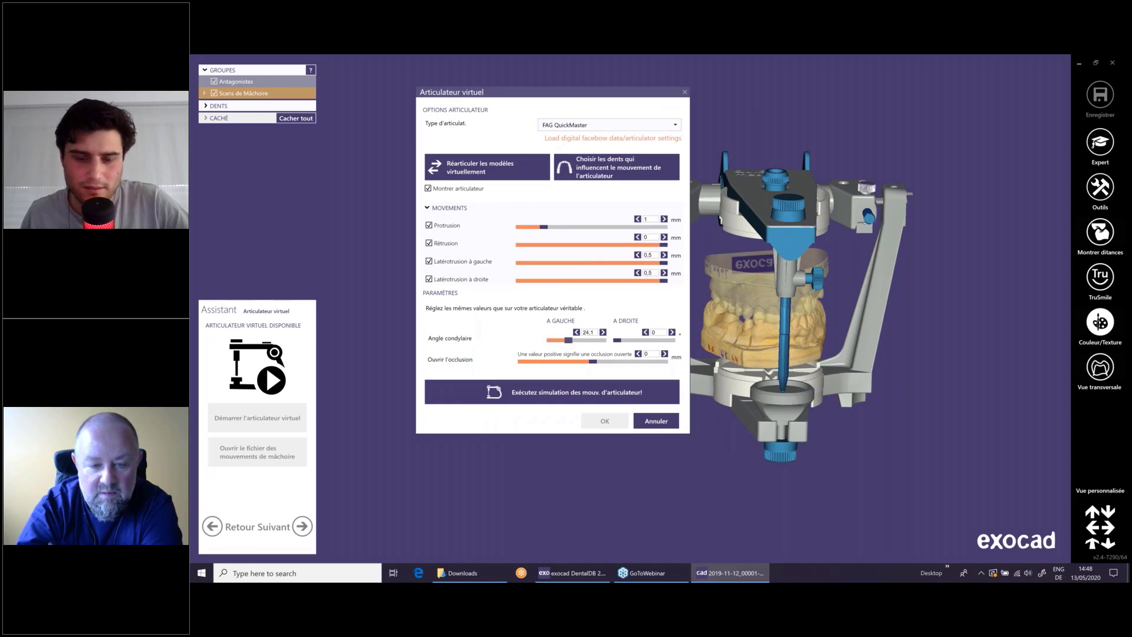
pyautogui.click(596, 334)
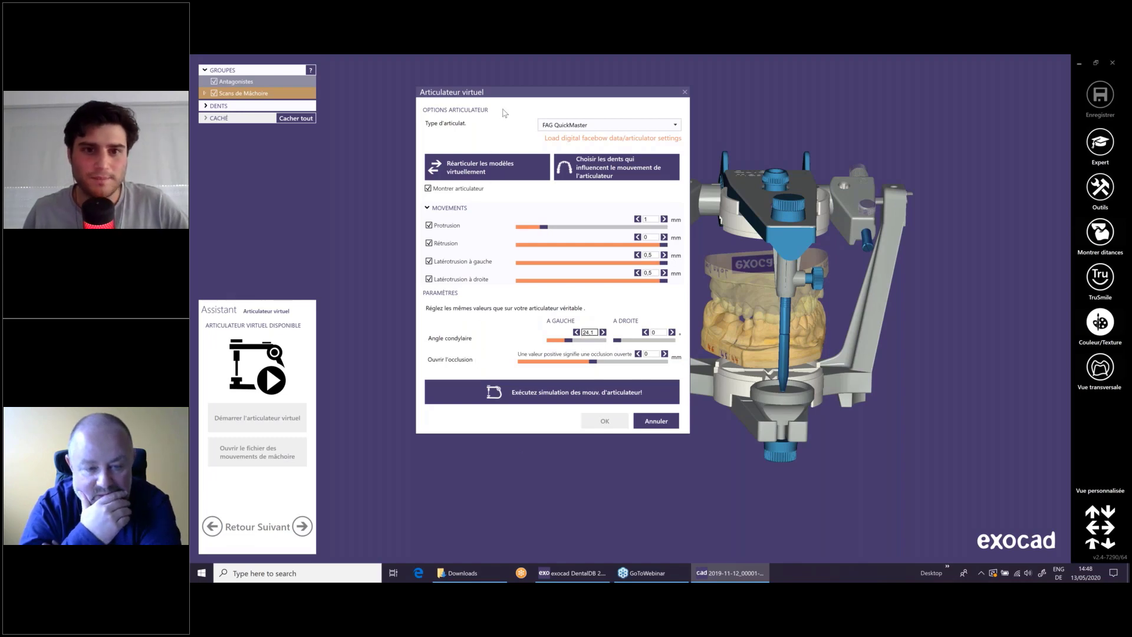
pyautogui.moveTo(508, 92); pyautogui.dragTo(461, 89)
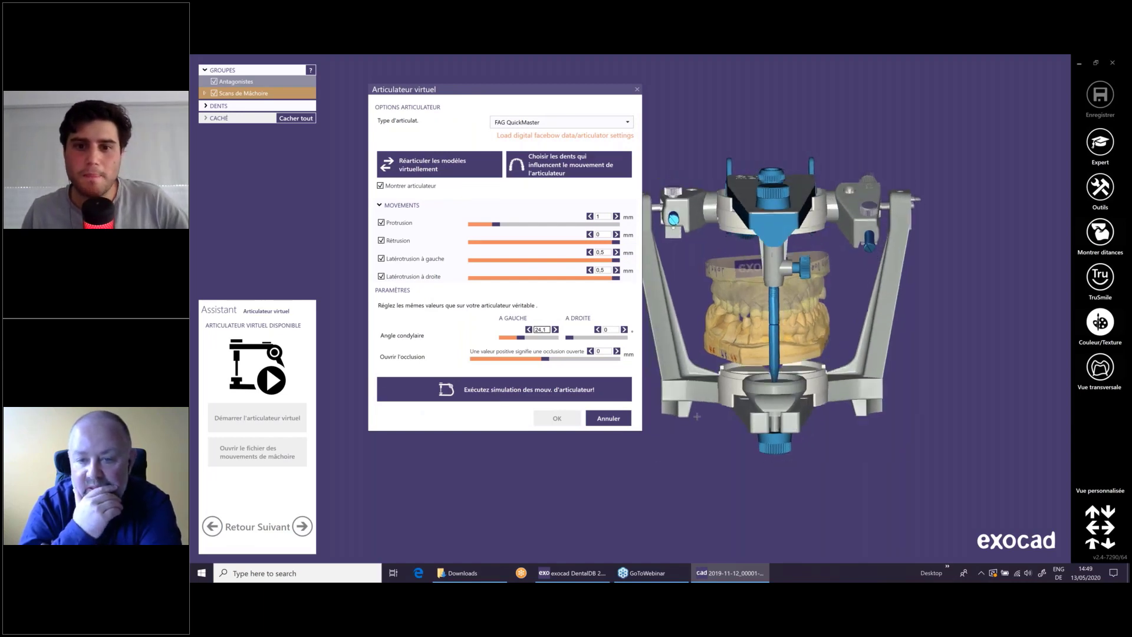
pyautogui.moveTo(685, 579)
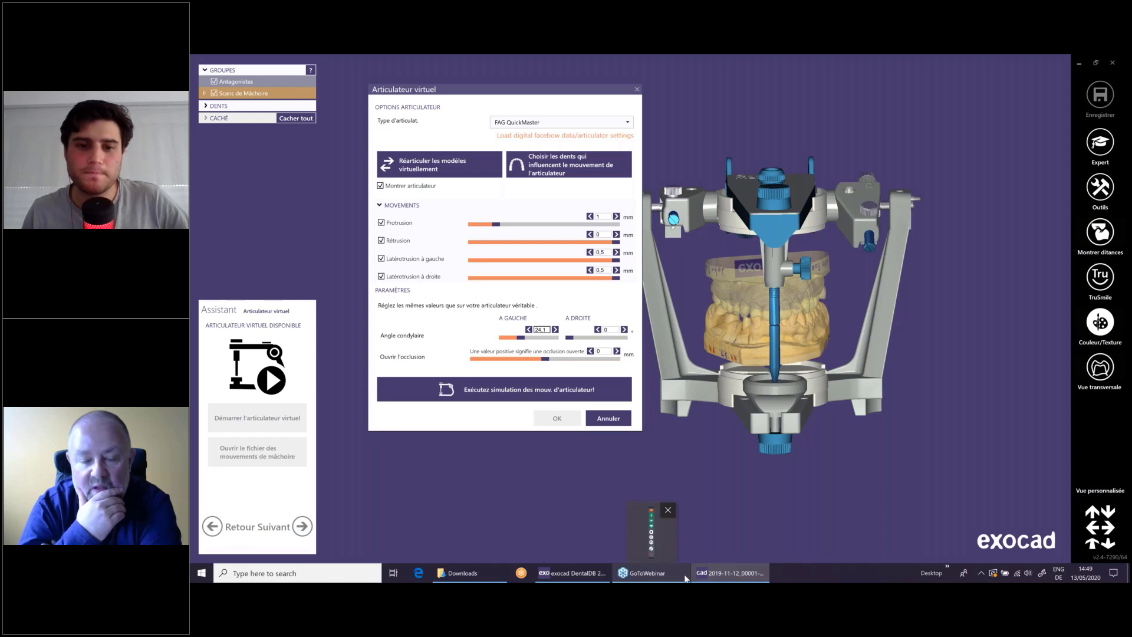
pyautogui.moveTo(723, 578)
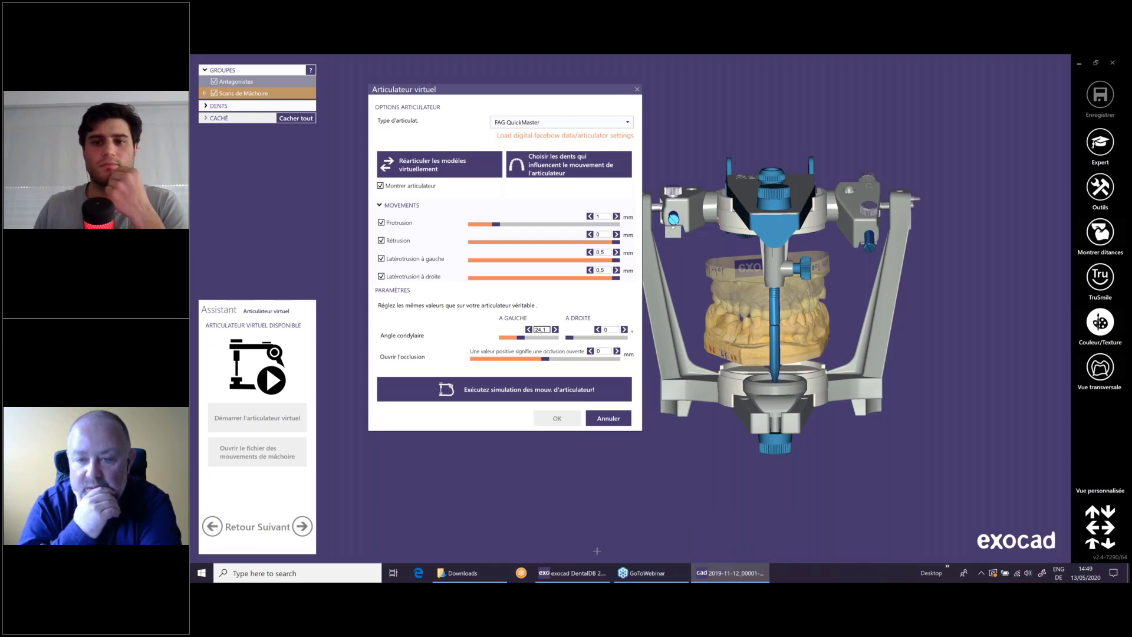
pyautogui.moveTo(686, 465); pyautogui.dragTo(689, 377, button='right')
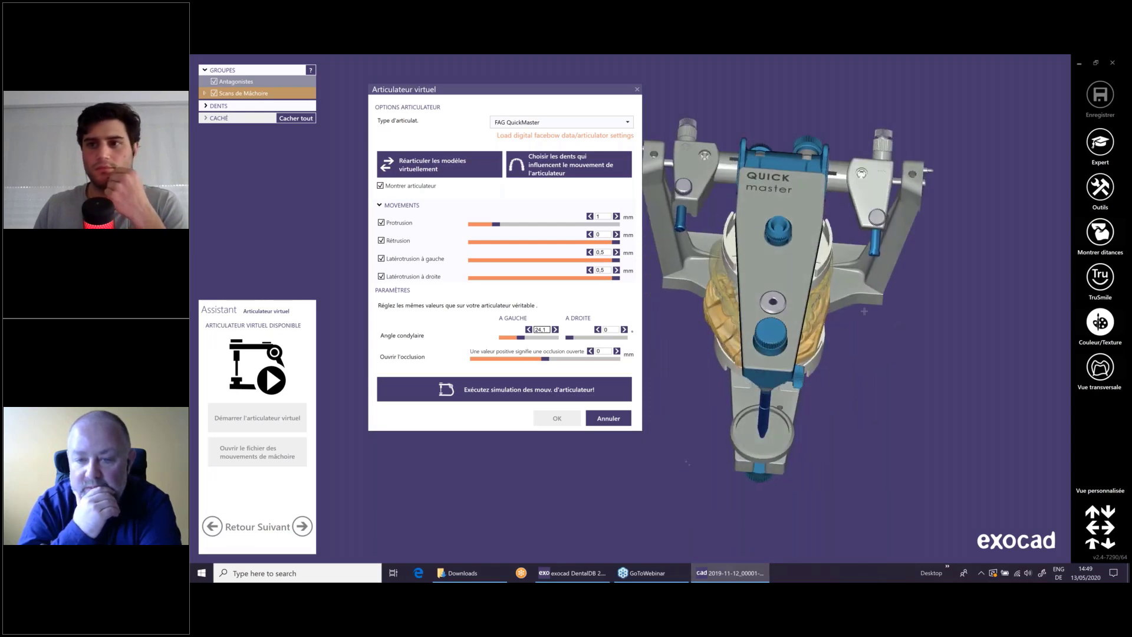
pyautogui.click(1078, 63)
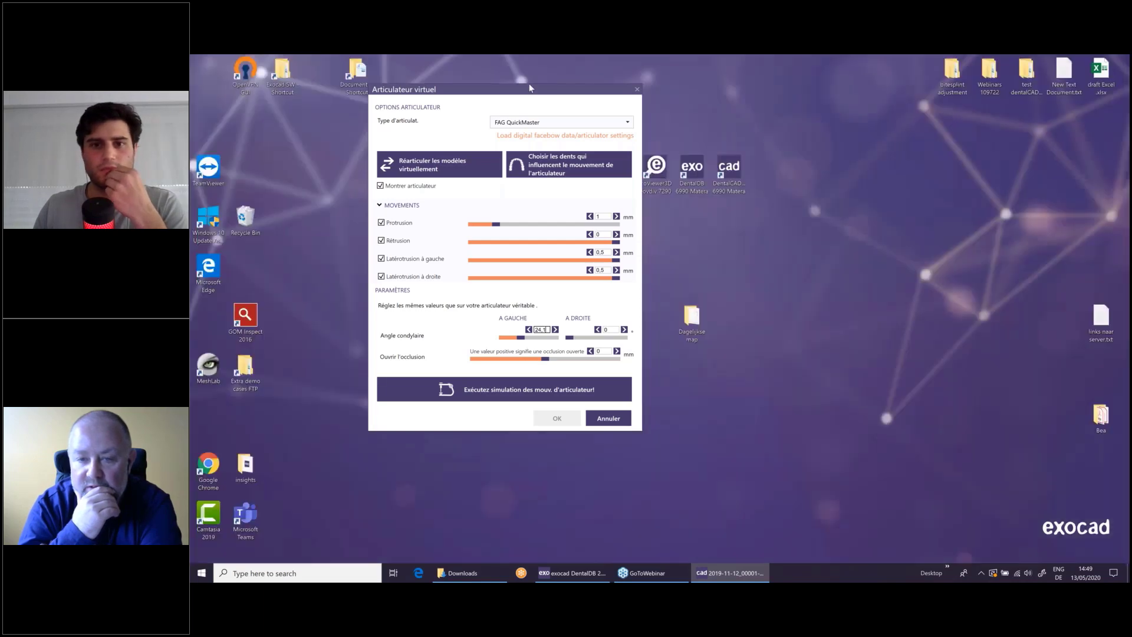